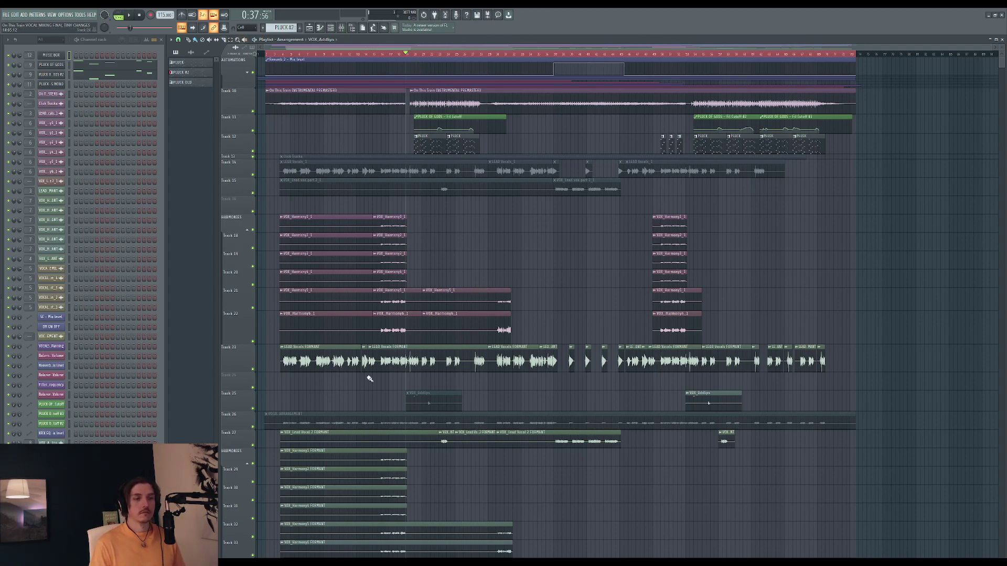
Step: Play the opening of the song, lower the project's main volume and stop playback
key(space)
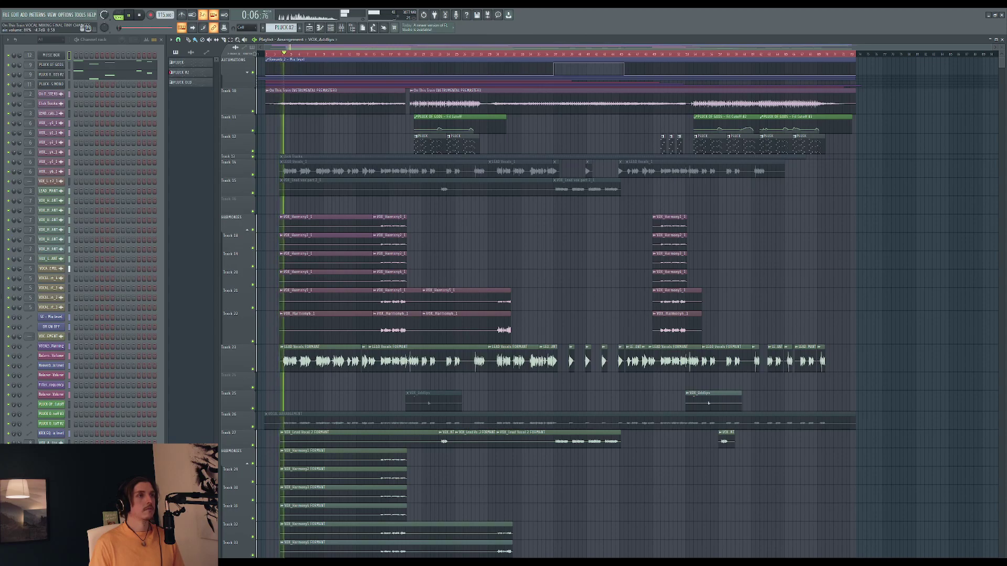
scroll(104, 16, down, 5)
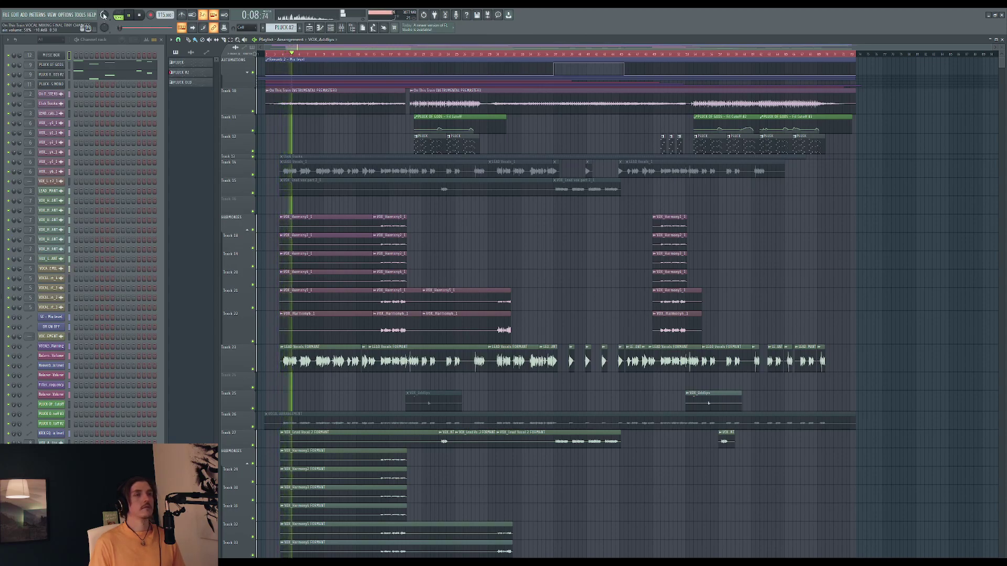
key(space)
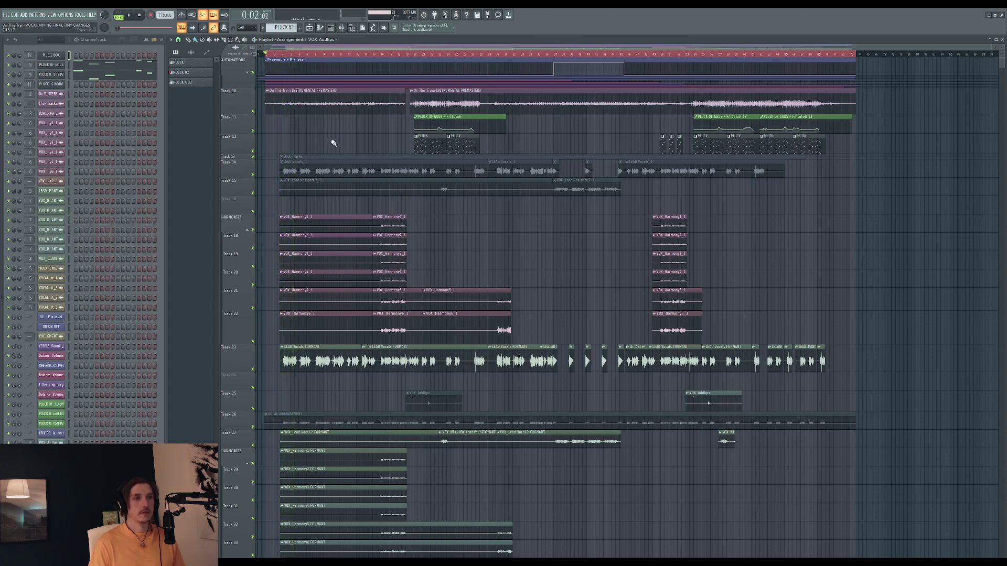
scroll(330, 144, down, 4)
scroll(333, 144, up, 4)
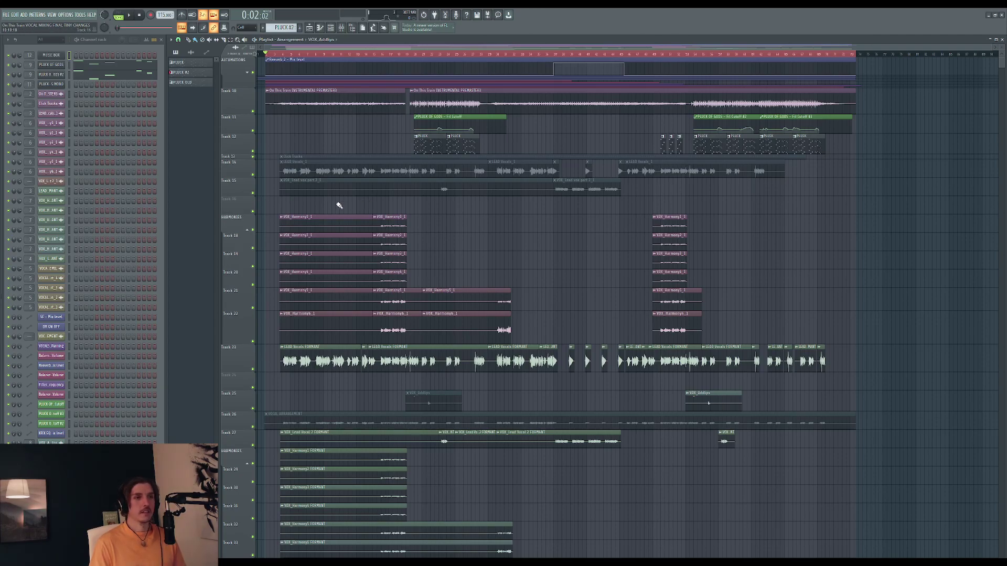
Step: Audition the first PLUCK section on its own and within the full mix
click(416, 139)
key(space)
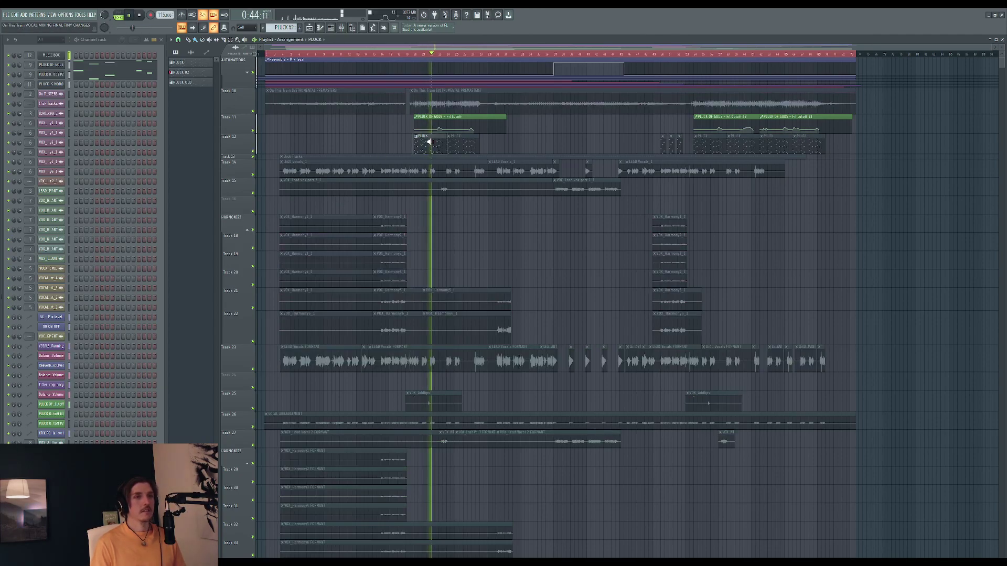
key(space)
key(space)
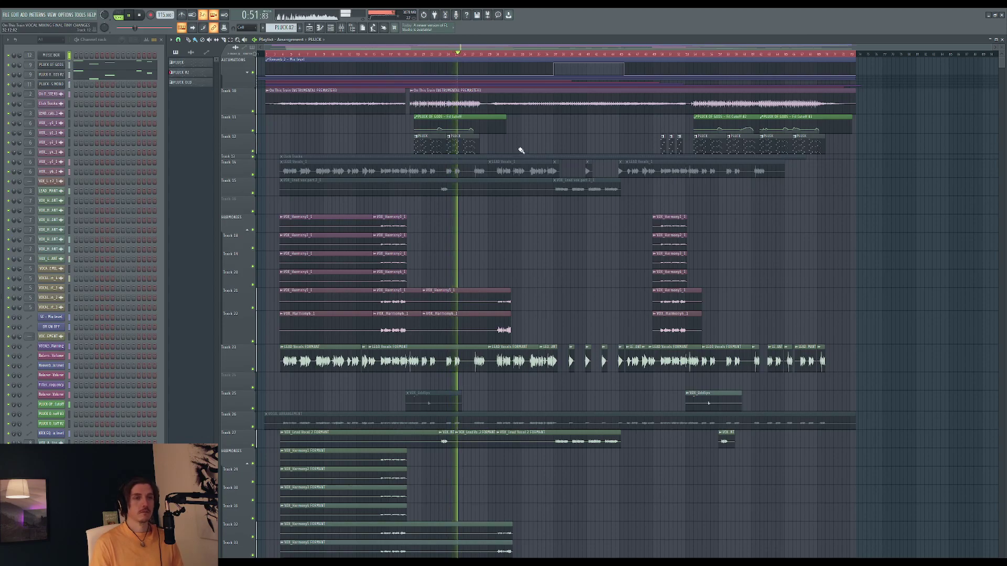
Step: Widen the mixer, examine the effect chains on the vocal ad-libs and main vocals inserts during playback, and close it
key(F9)
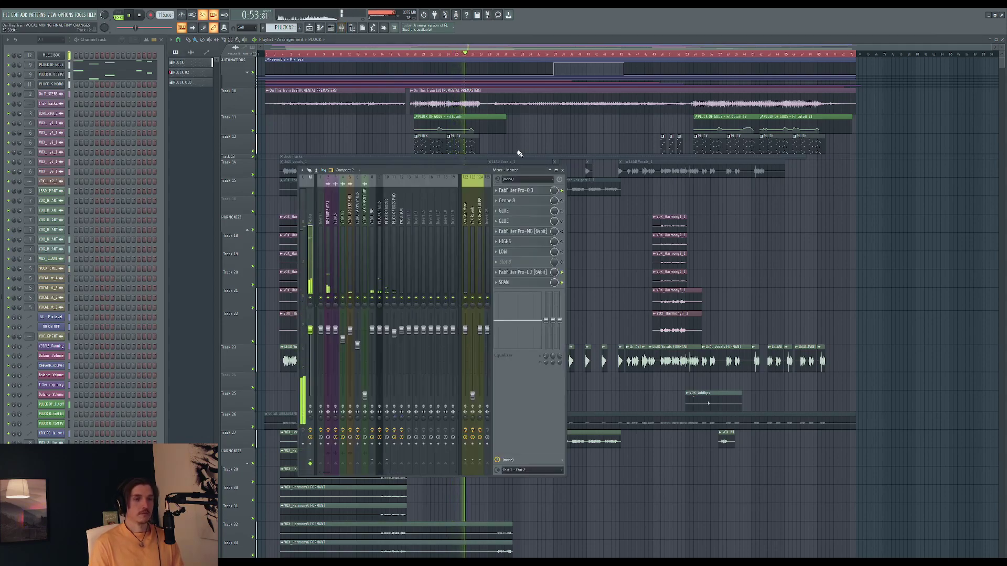
drag(565, 477, 694, 476)
click(355, 202)
key(space)
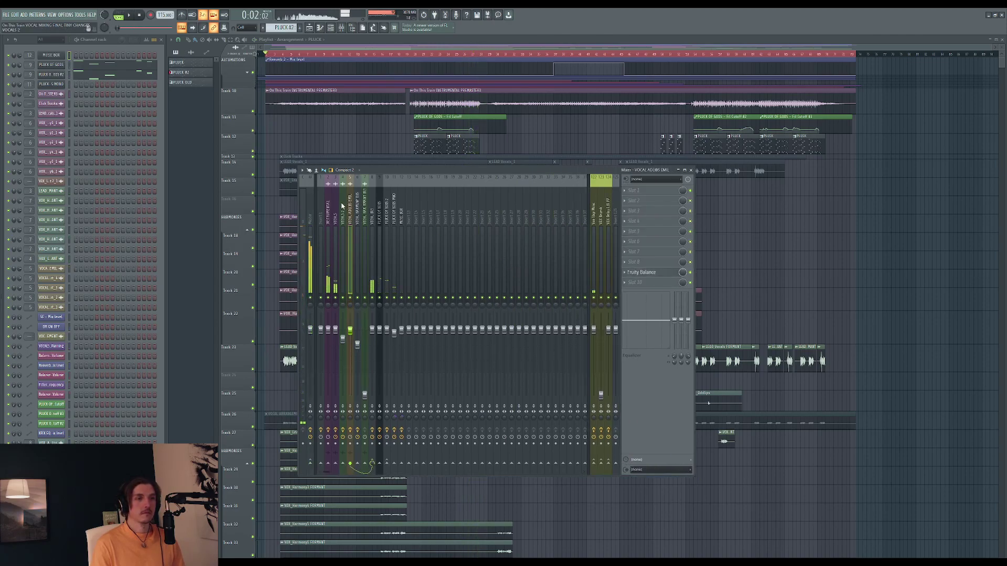
click(336, 206)
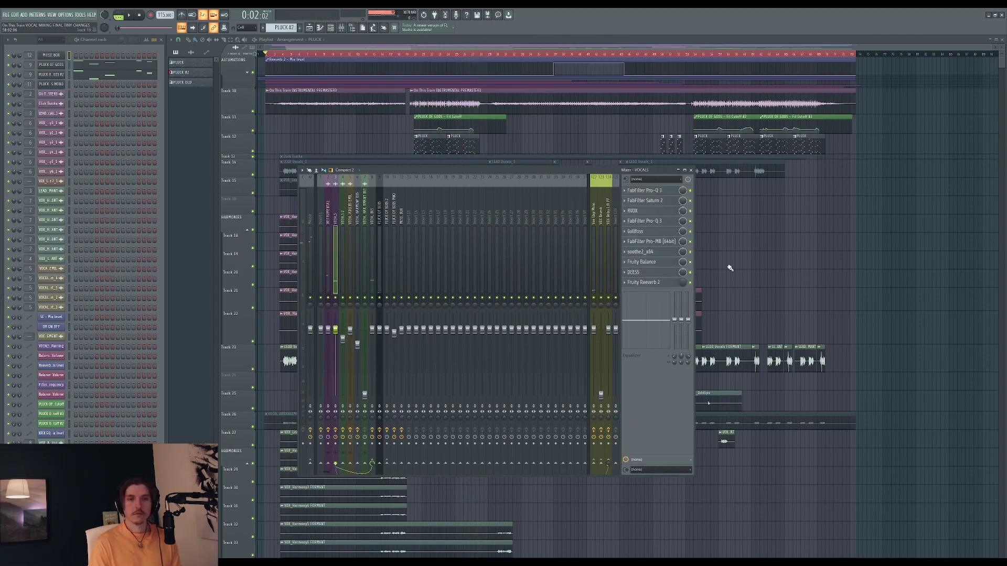
click(690, 253)
key(space)
click(692, 172)
key(space)
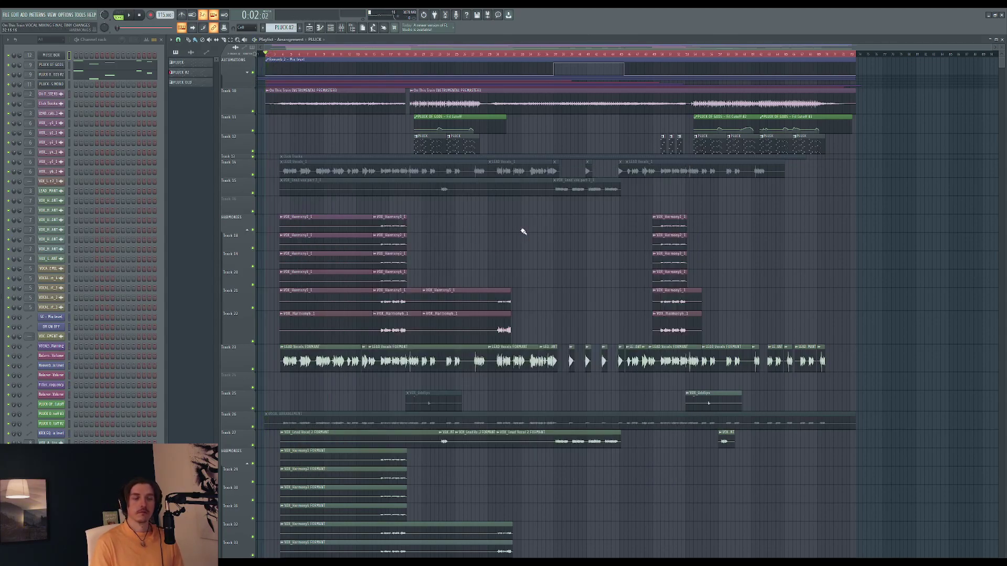
Step: Place the mastered reference song at the start of empty track 37 below the vocal tracks and adjust its channel volume
scroll(522, 231, down, 8)
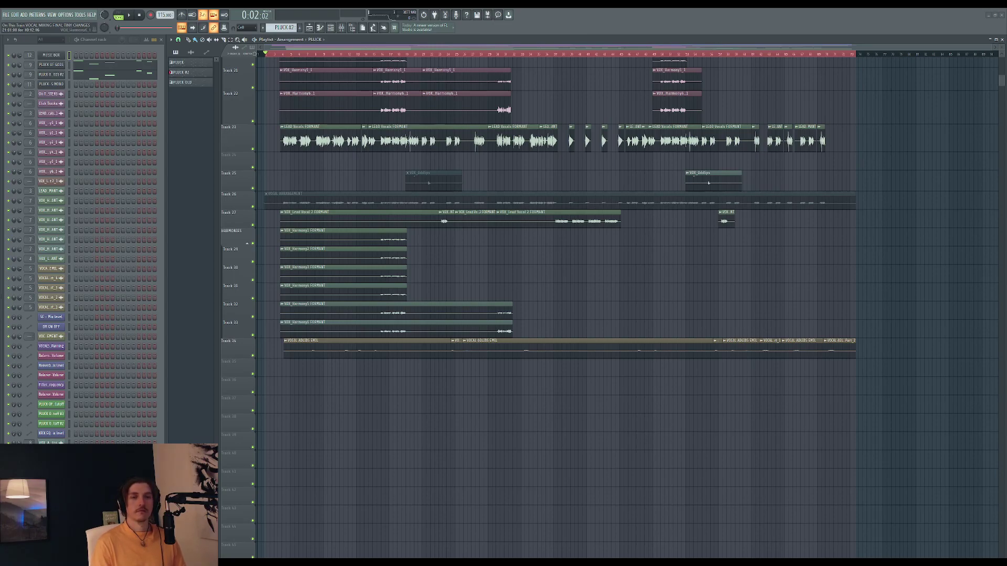
drag(317, 404, 289, 401)
click(49, 298)
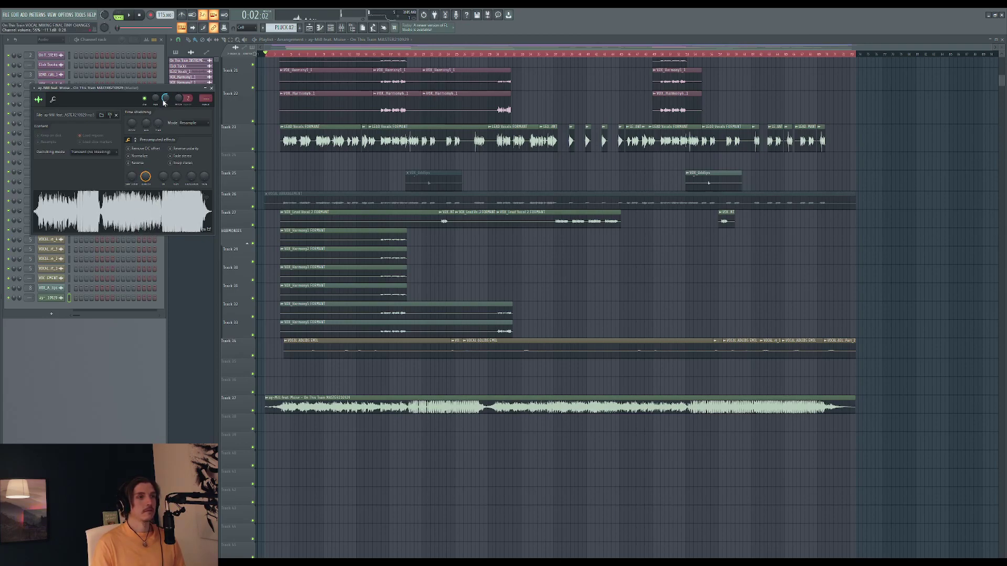
click(212, 88)
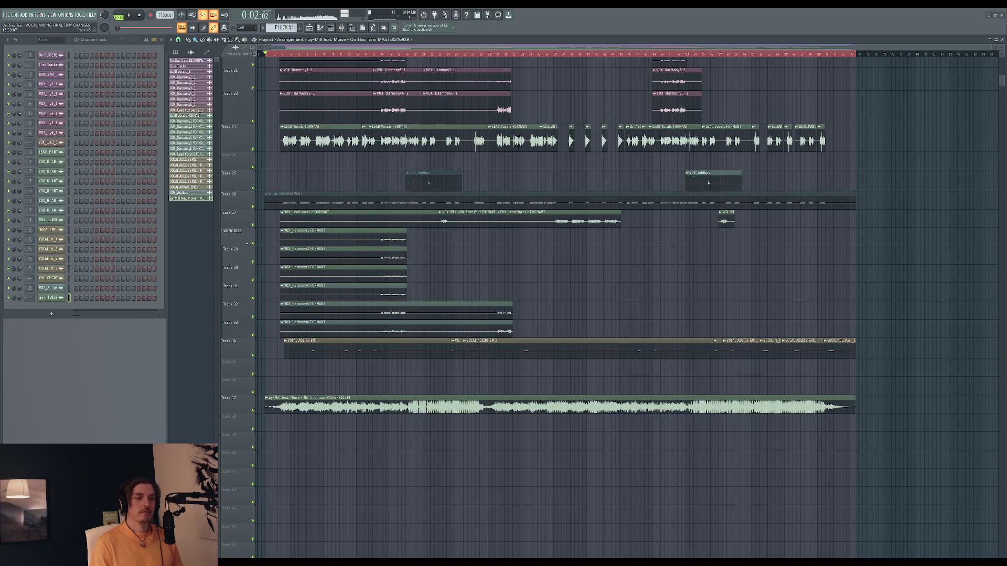
Step: Review the arrangement and examine the mastered reference song's waveform in its channel settings
scroll(535, 281, up, 3)
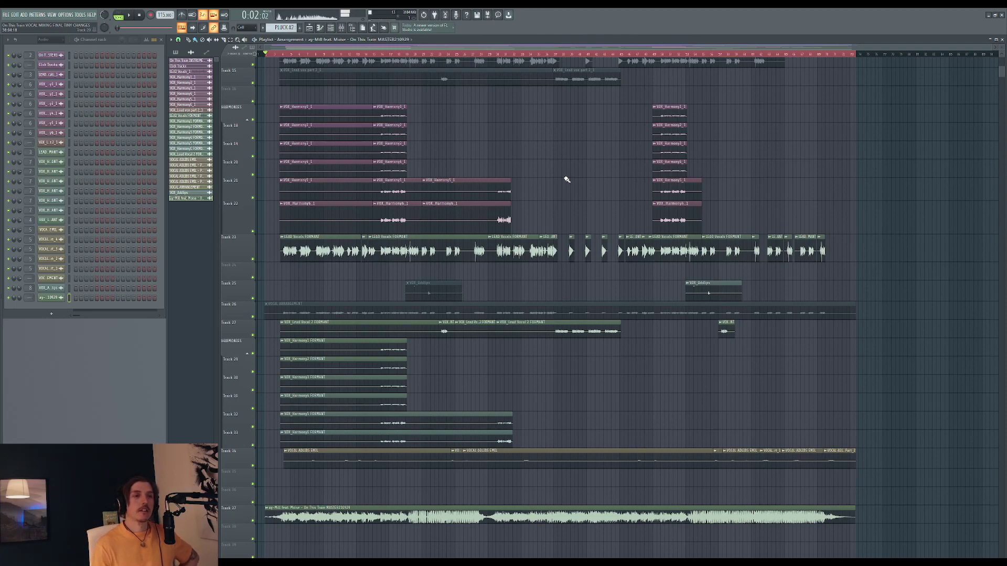
scroll(567, 179, up, 4)
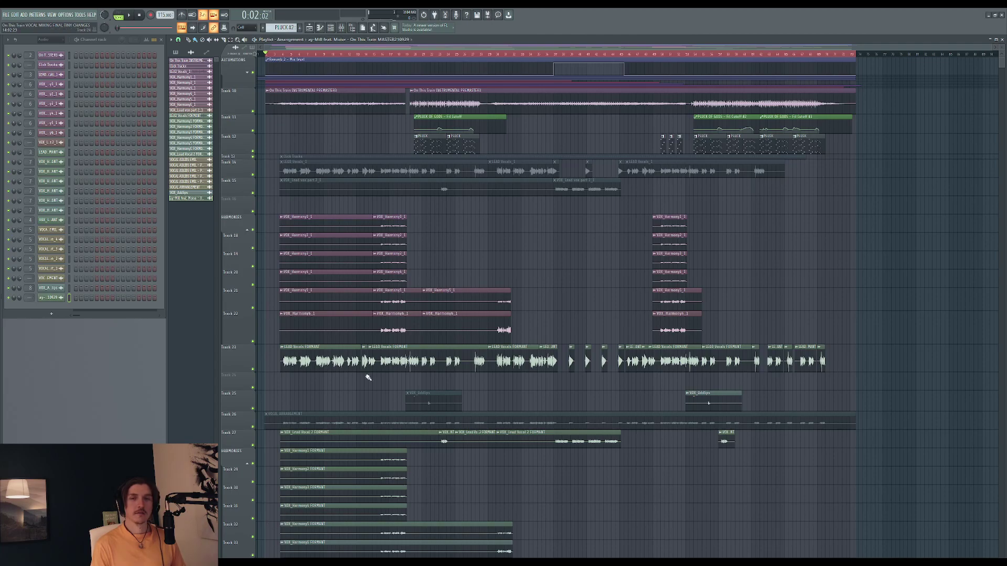
scroll(366, 364, down, 4)
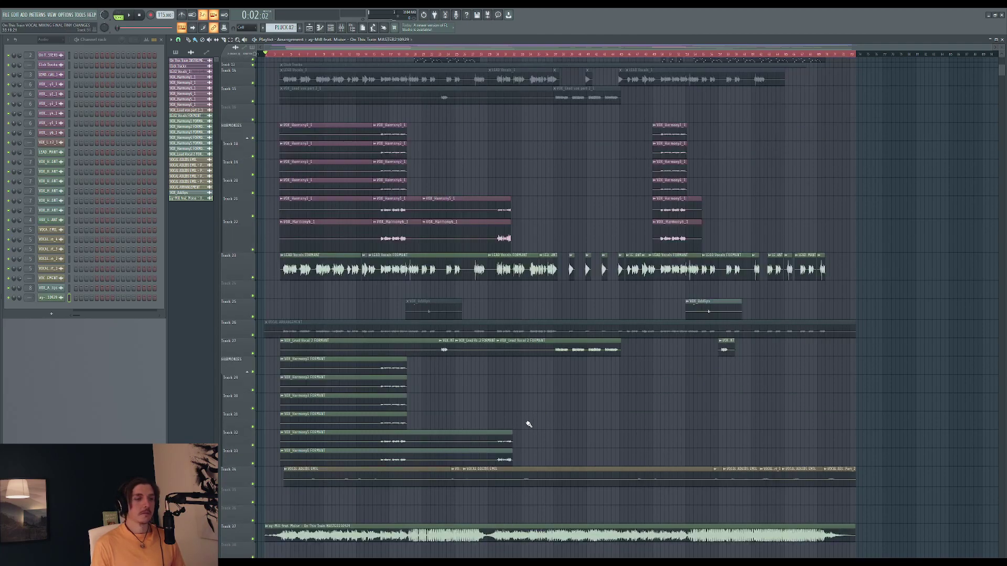
double_click(336, 534)
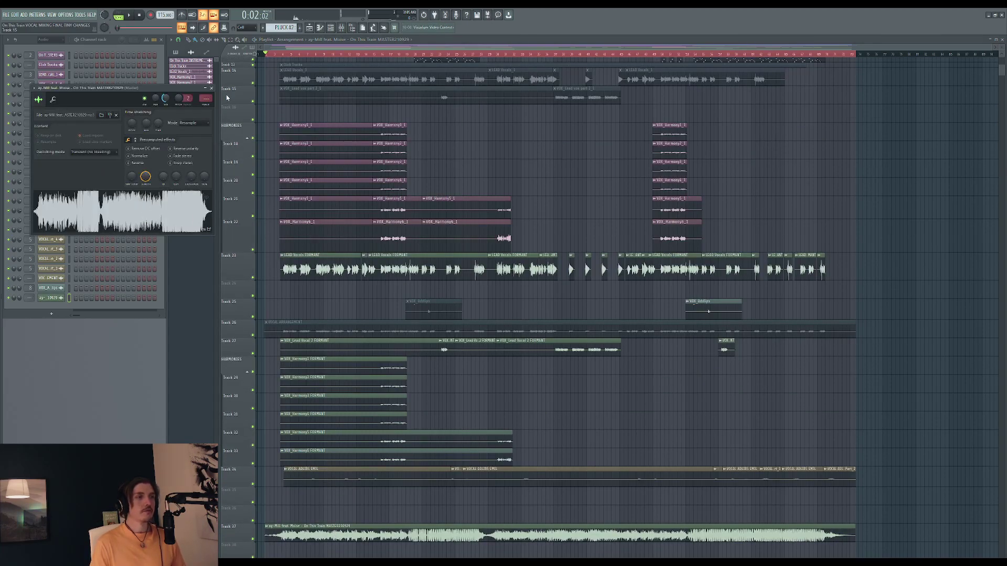
click(212, 88)
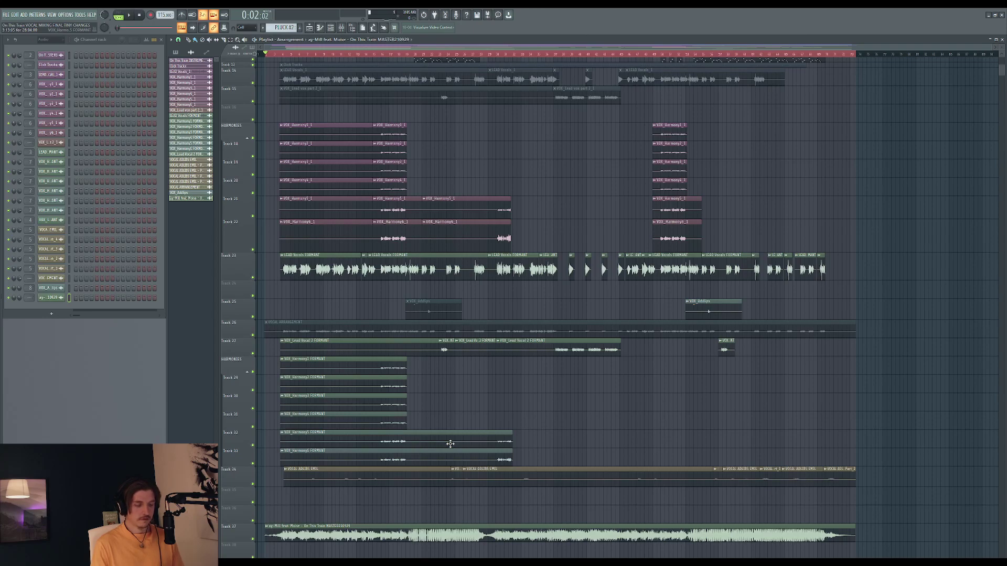
double_click(356, 534)
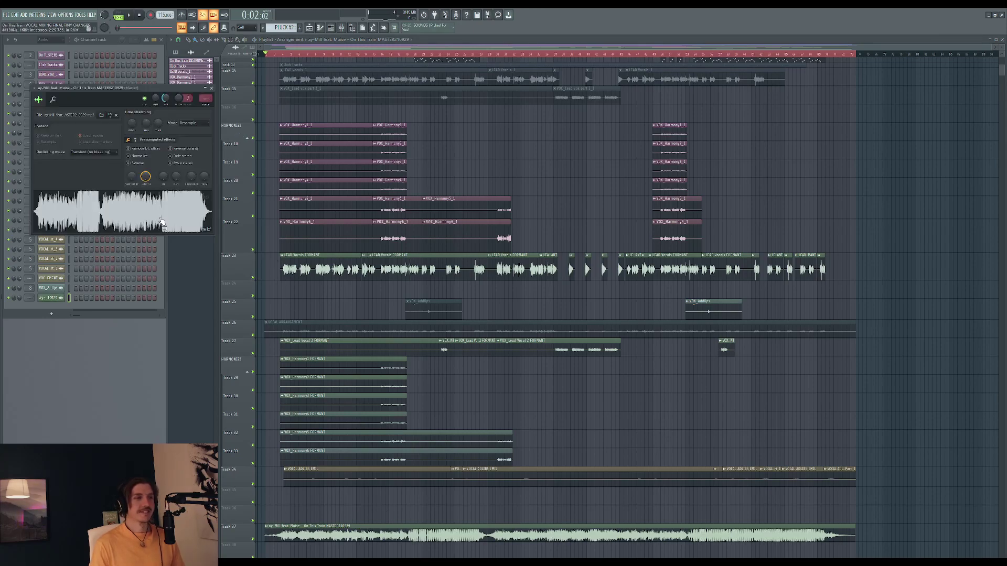
click(211, 87)
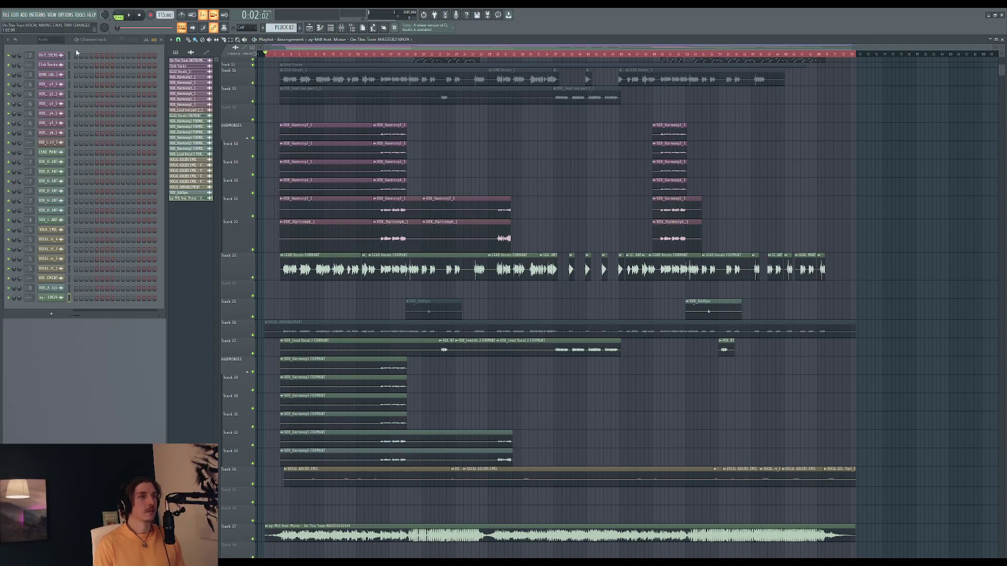
Step: Show all channels in the channel rack and reduce the height of playlist track 22
scroll(53, 43, up, 1)
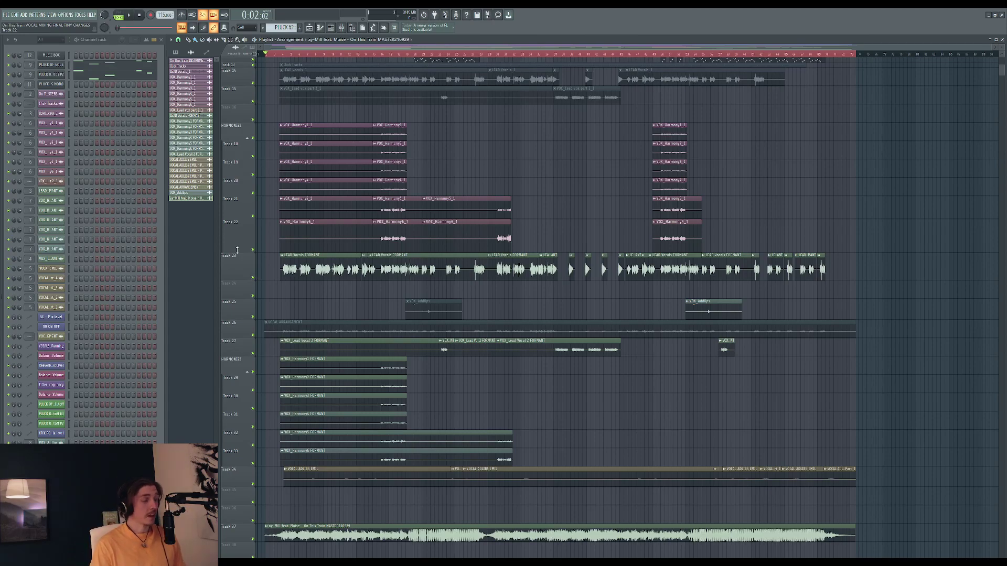
drag(238, 251, 238, 240)
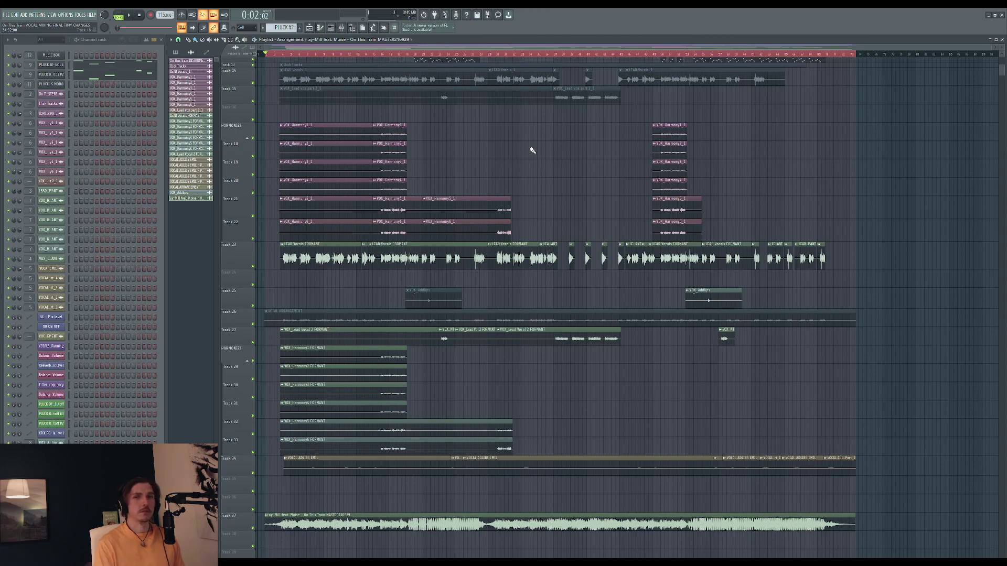
scroll(532, 150, up, 5)
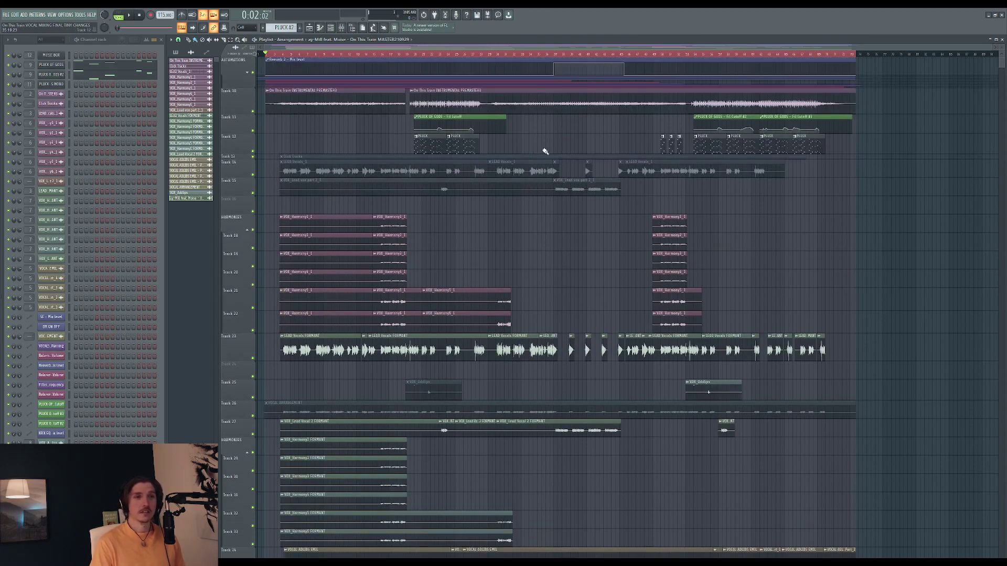
Step: Select the first PLUCK clip, briefly run playback and look over the vocal and reference tracks
click(419, 147)
key(space)
key(space)
scroll(557, 140, down, 10)
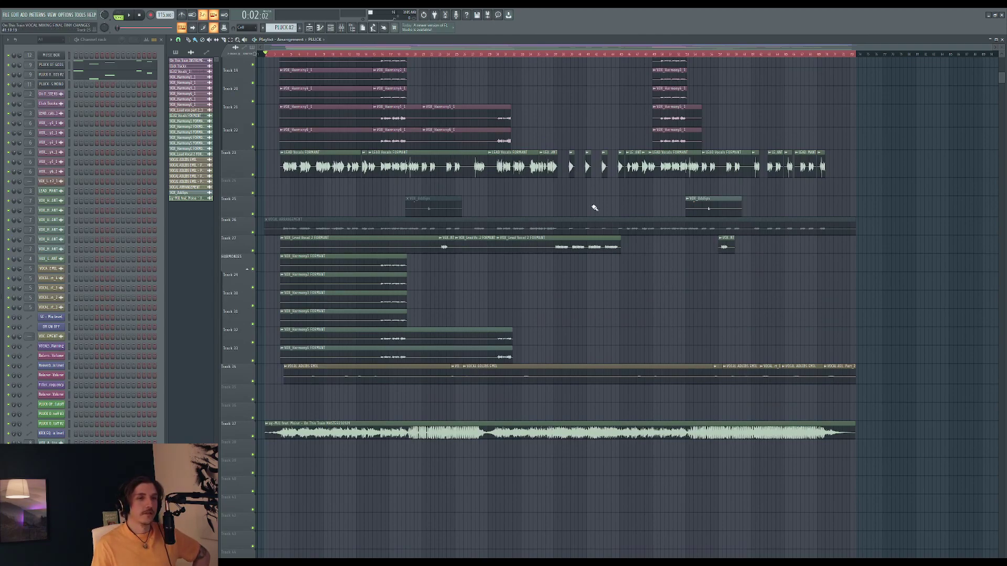
scroll(595, 206, up, 5)
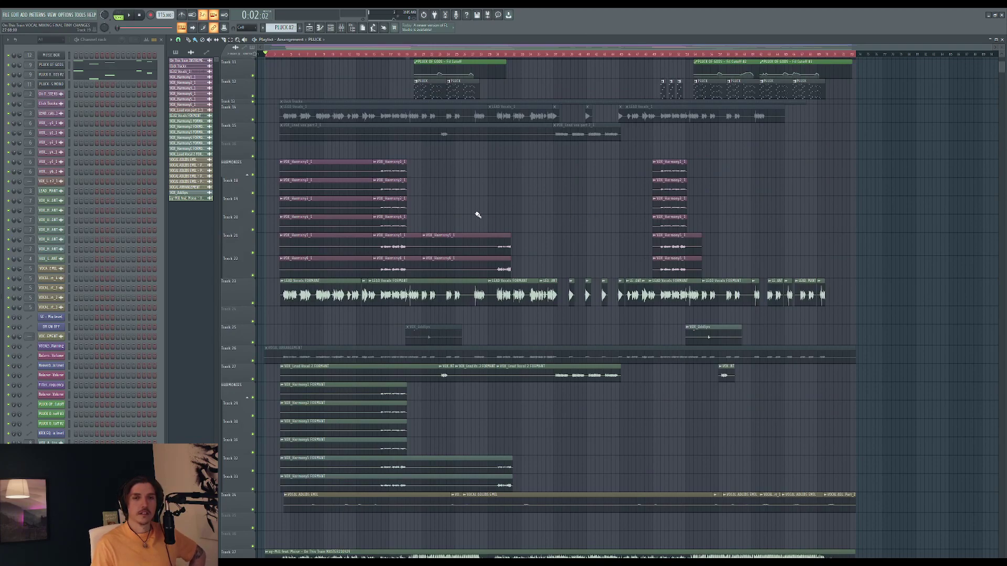
scroll(476, 215, up, 2)
Step: Play the beginning of the instrumental project and examine its effects, bass and drum tracks
scroll(477, 214, down, 8)
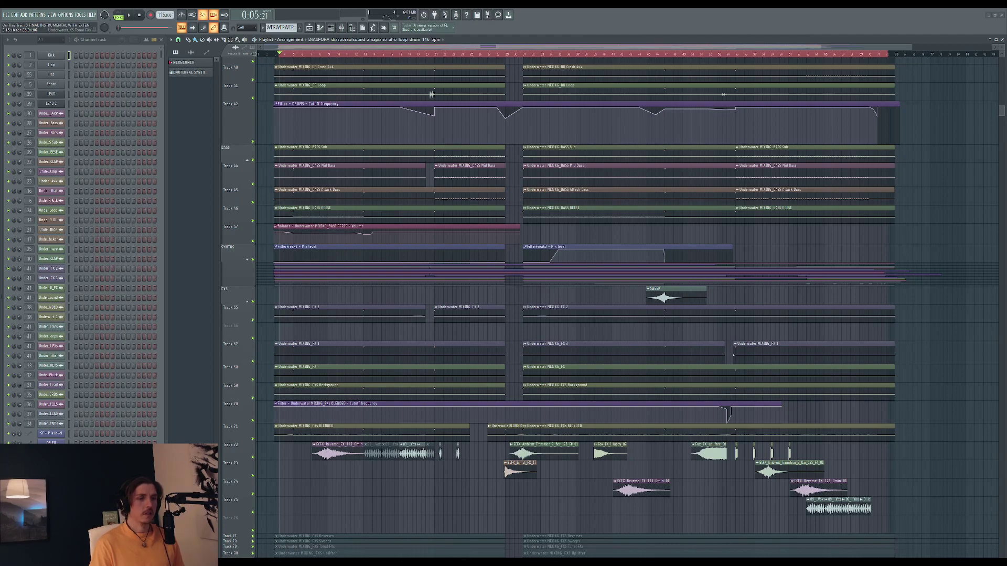
key(space)
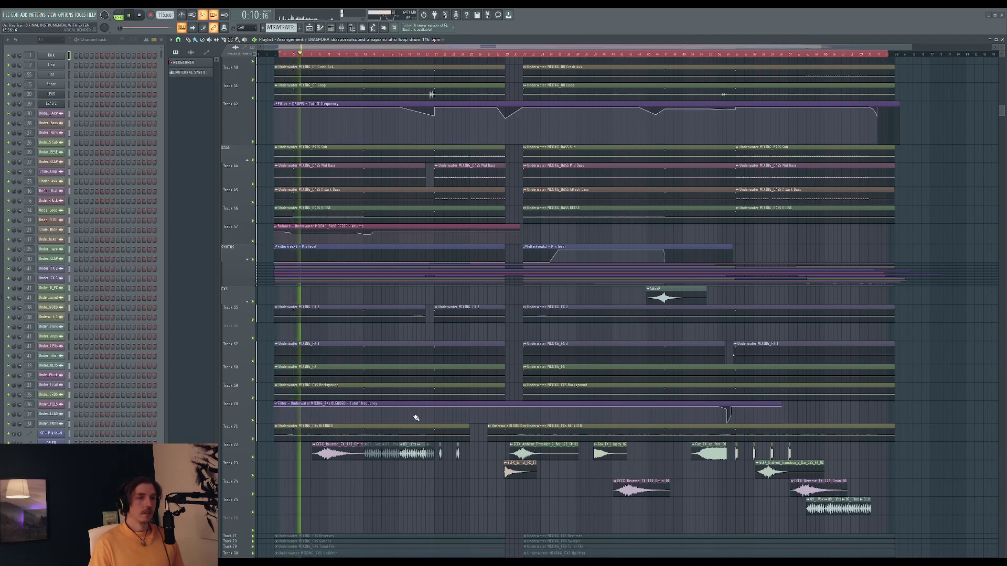
scroll(473, 175, down, 1)
scroll(473, 175, up, 4)
key(space)
scroll(472, 175, up, 5)
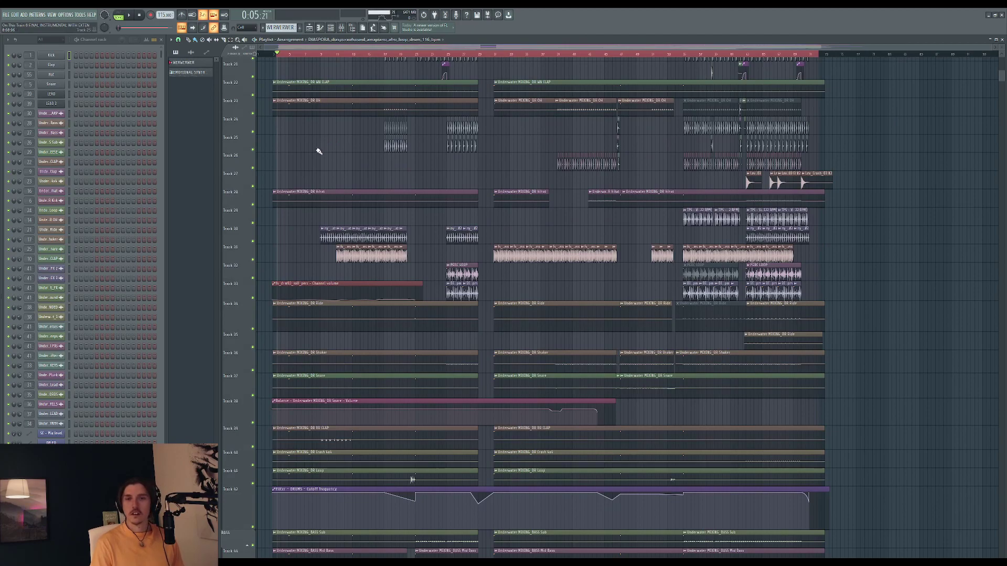
scroll(317, 149, up, 3)
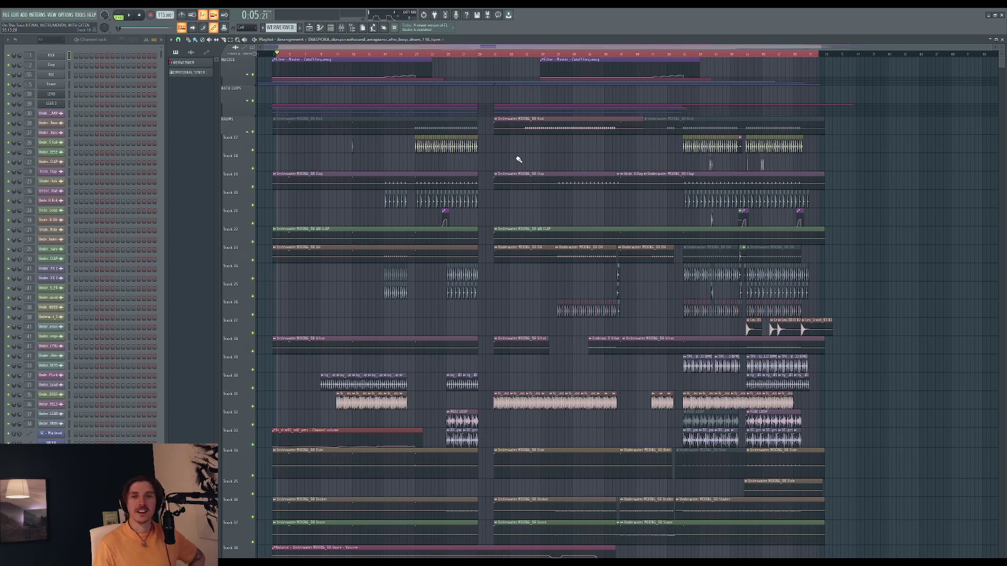
scroll(465, 58, right, 2)
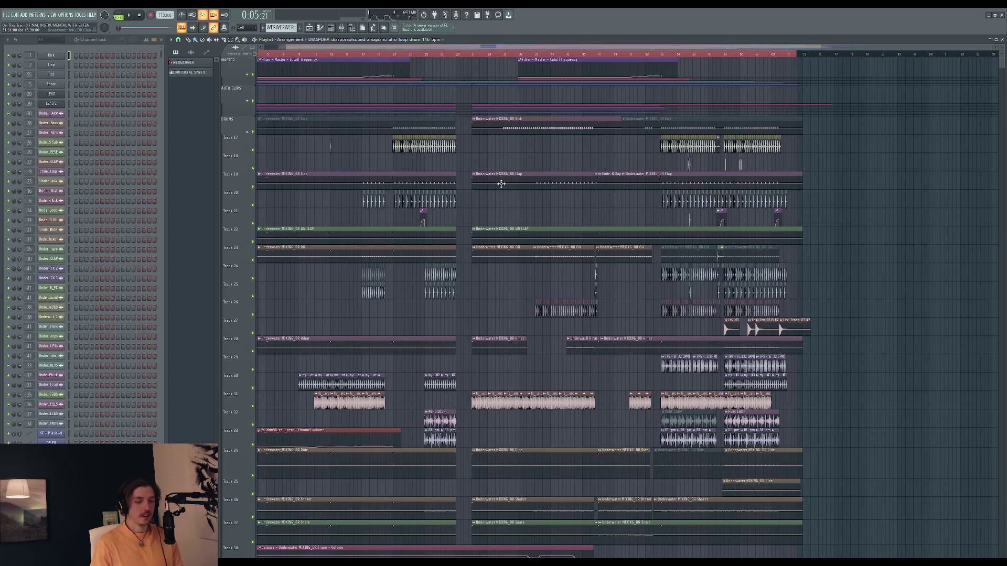
Step: Zoom in on the first half of the instrumental, play the section leading into the first drop and briefly check the mixer
key(F9)
key(F9)
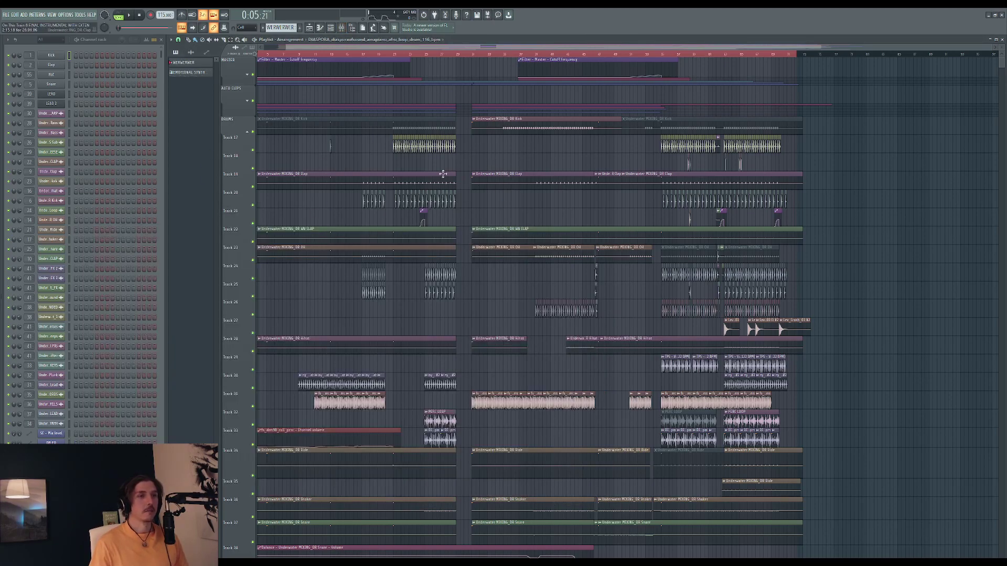
scroll(385, 151, up, 4)
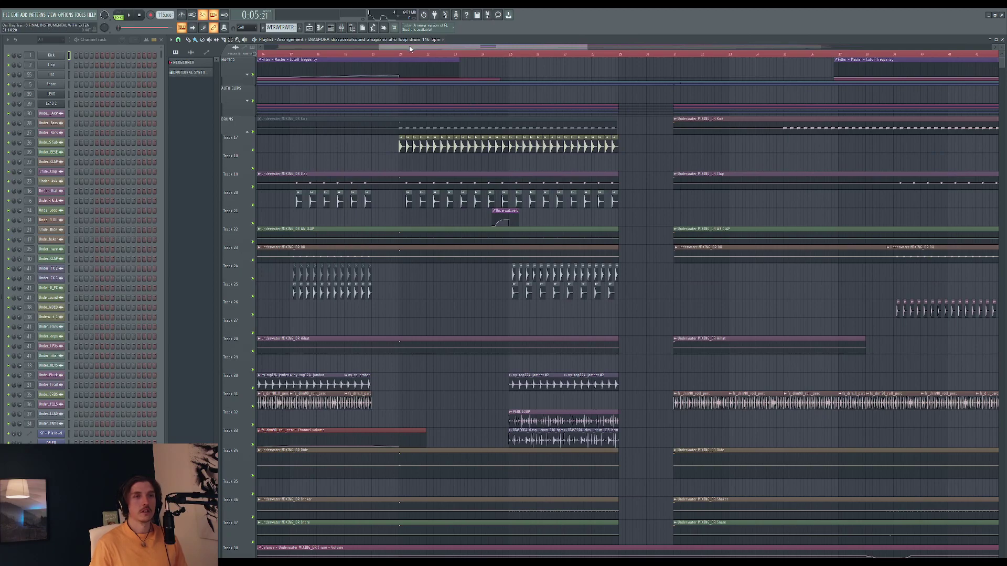
drag(403, 48, 418, 50)
click(318, 54)
scroll(493, 170, down, 3)
scroll(576, 101, down, 3)
scroll(680, 153, up, 3)
scroll(555, 153, down, 5)
scroll(556, 155, up, 3)
key(space)
drag(444, 48, 454, 47)
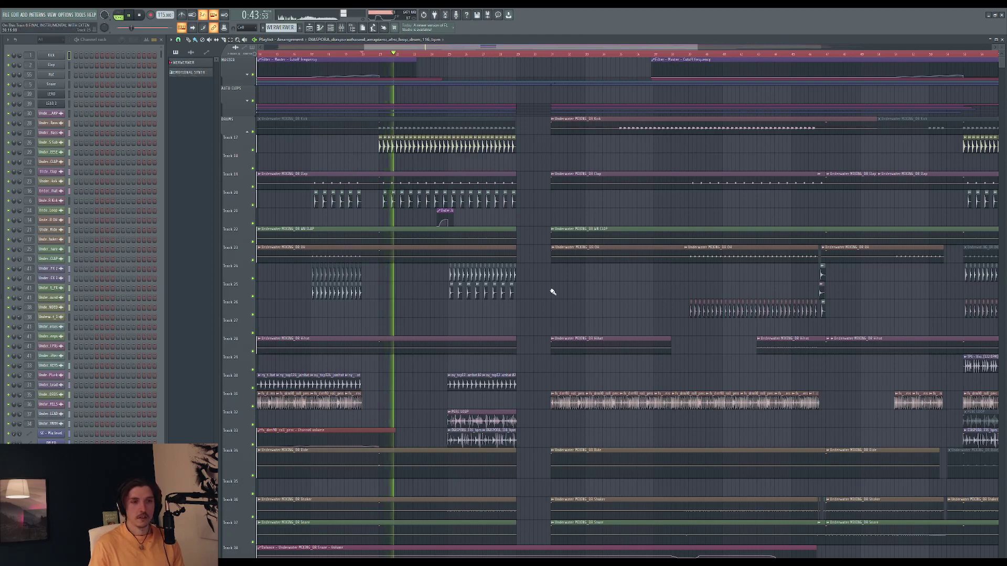
key(space)
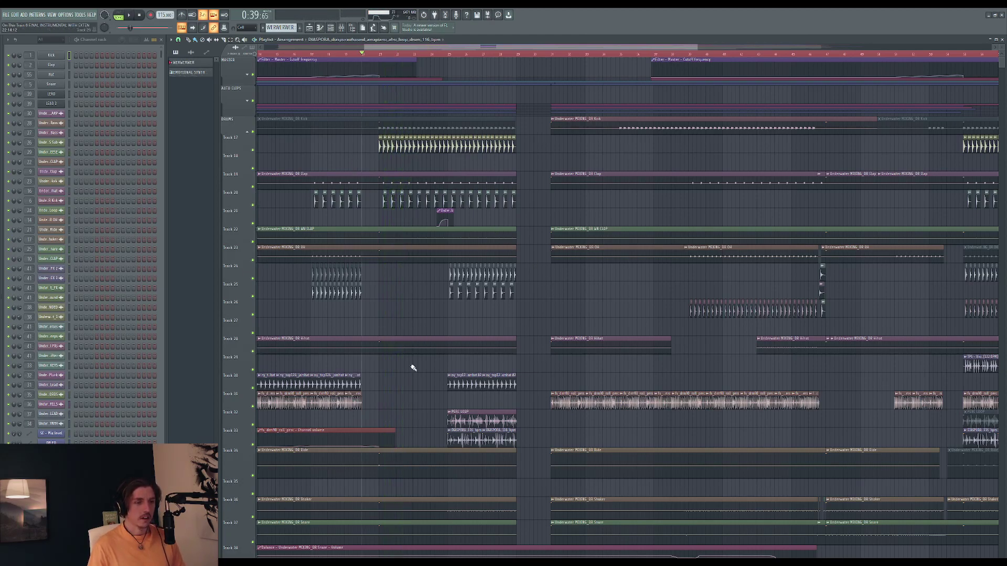
key(F9)
key(F9)
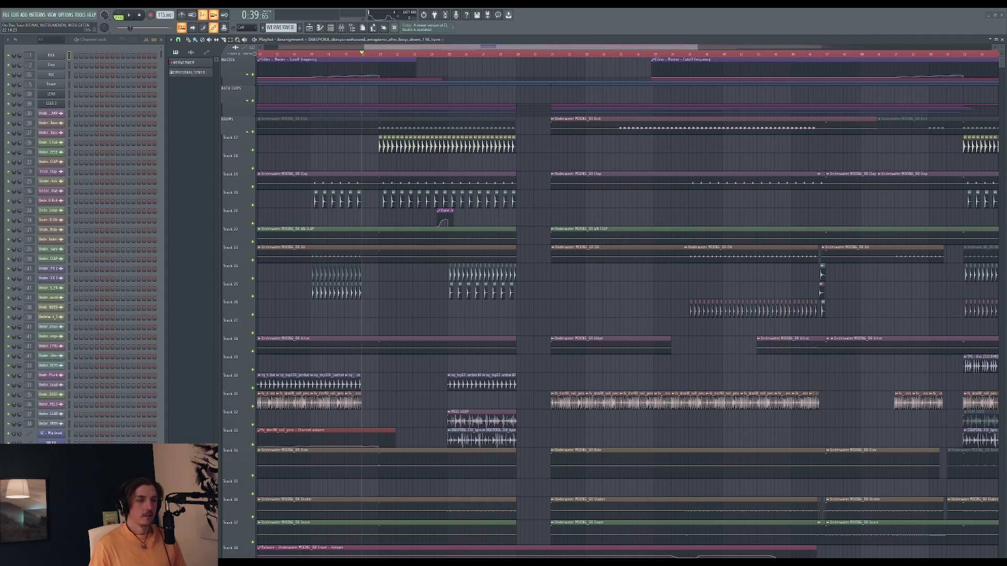
Step: Select the first PERC LOOP clip on track 32 and play the instrumental from just before the first drop
scroll(425, 295, down, 4)
click(454, 289)
key(space)
key(space)
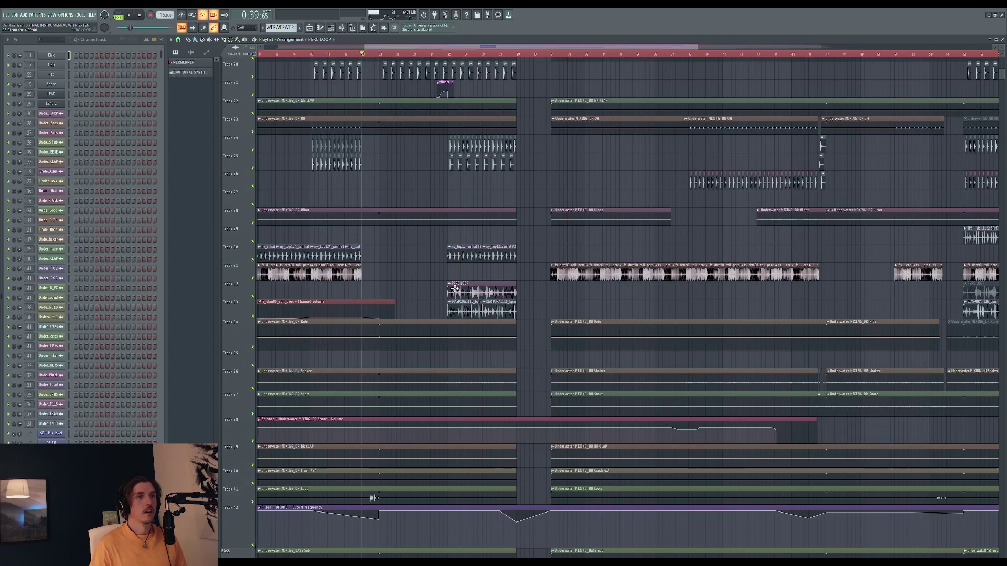
key(space)
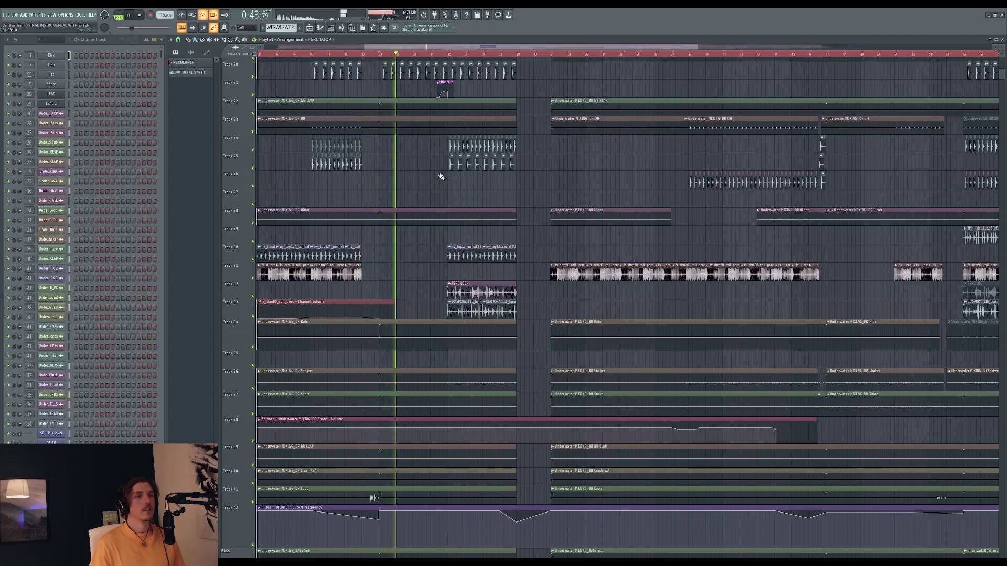
Step: Listen to the first drop's opening bars in the full arrangement, stop playback and briefly check the mixer
scroll(440, 178, up, 4)
scroll(441, 178, down, 3)
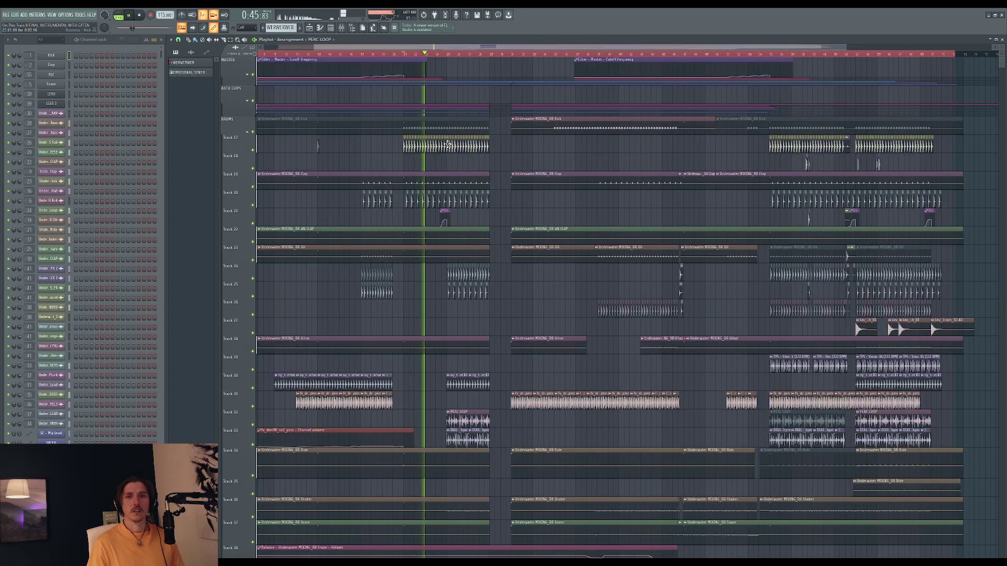
scroll(459, 48, right, 2)
key(space)
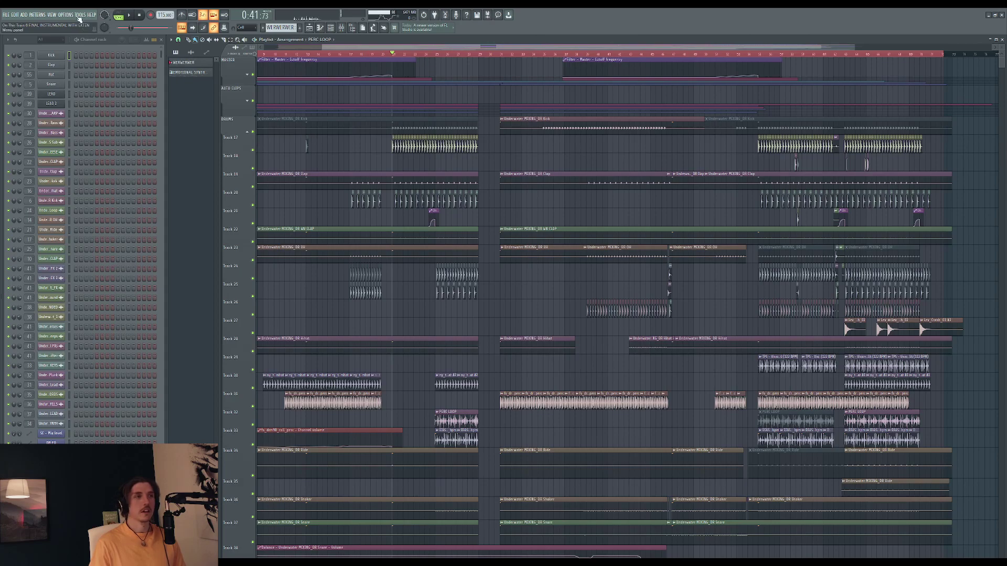
key(F9)
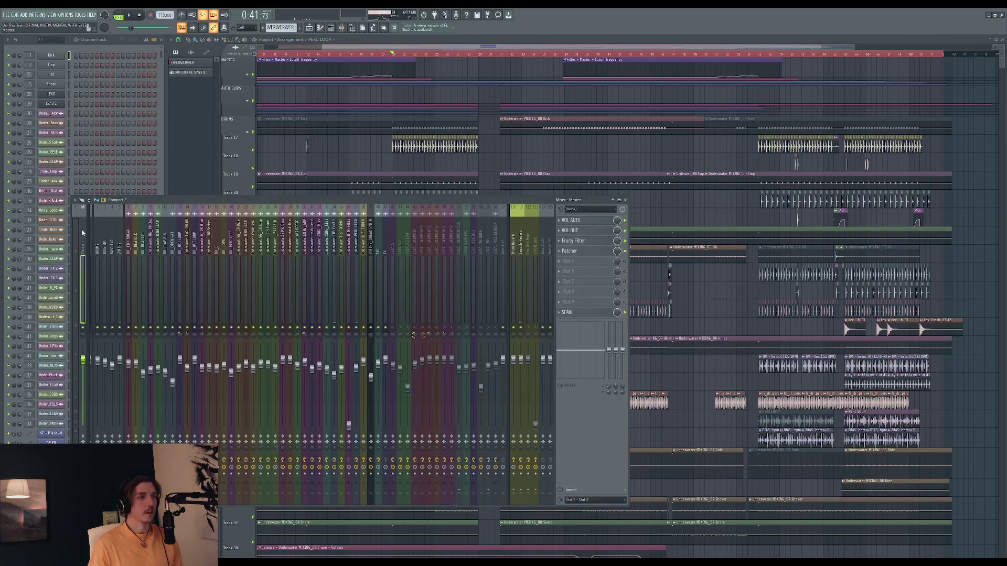
key(F9)
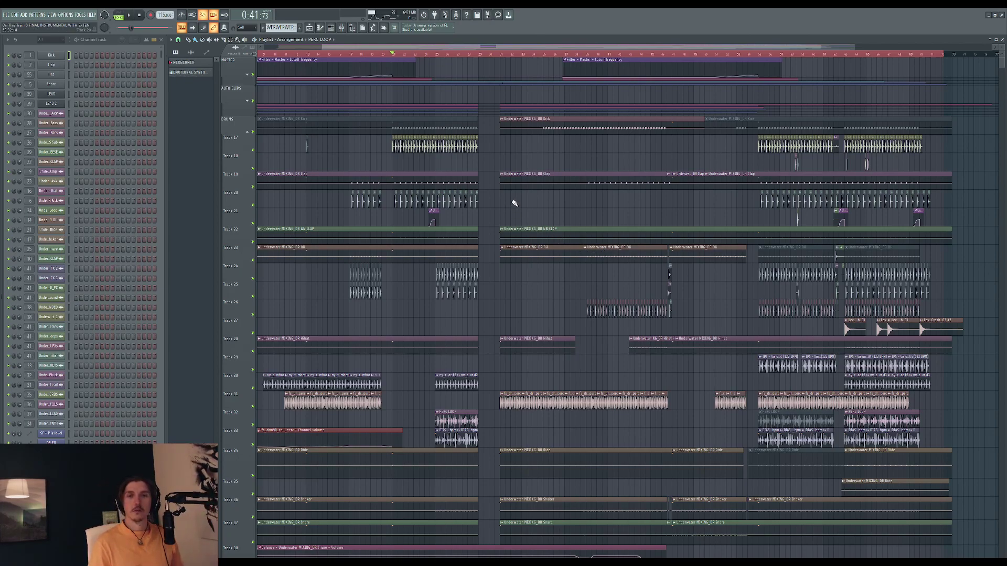
Step: Set the playhead slightly ahead of the first drop and play its first few seconds with all tracks
drag(393, 54, 390, 54)
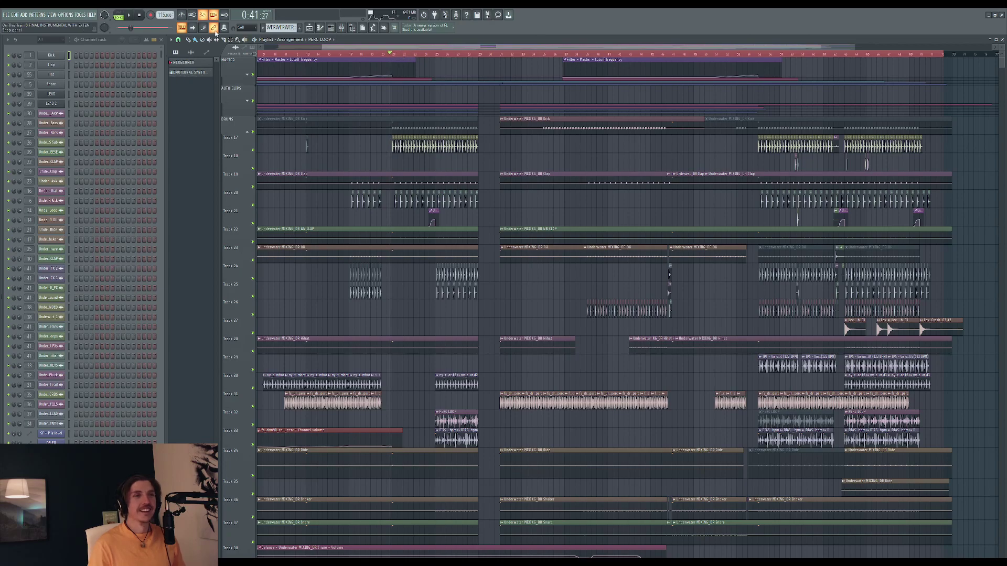
key(space)
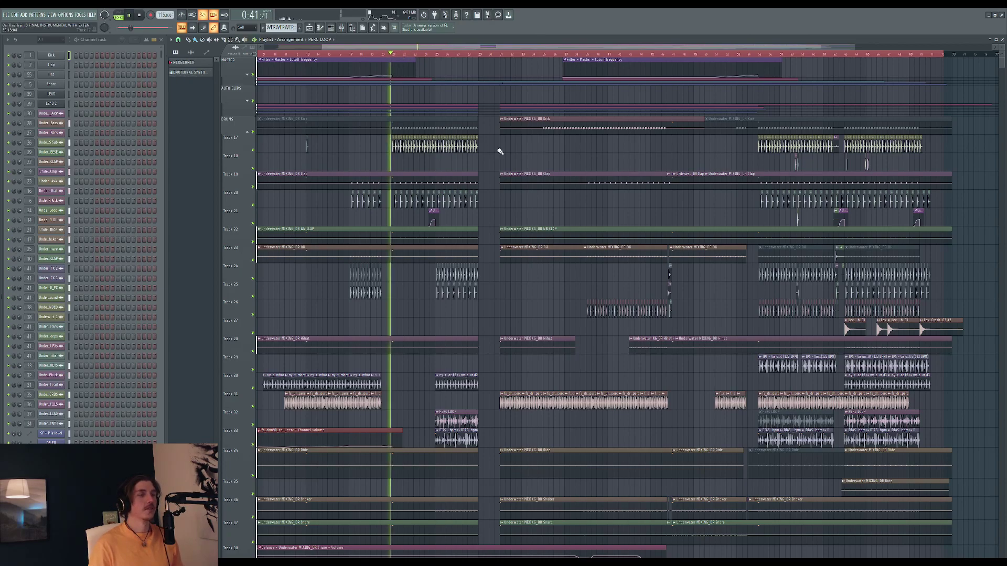
scroll(391, 163, up, 3)
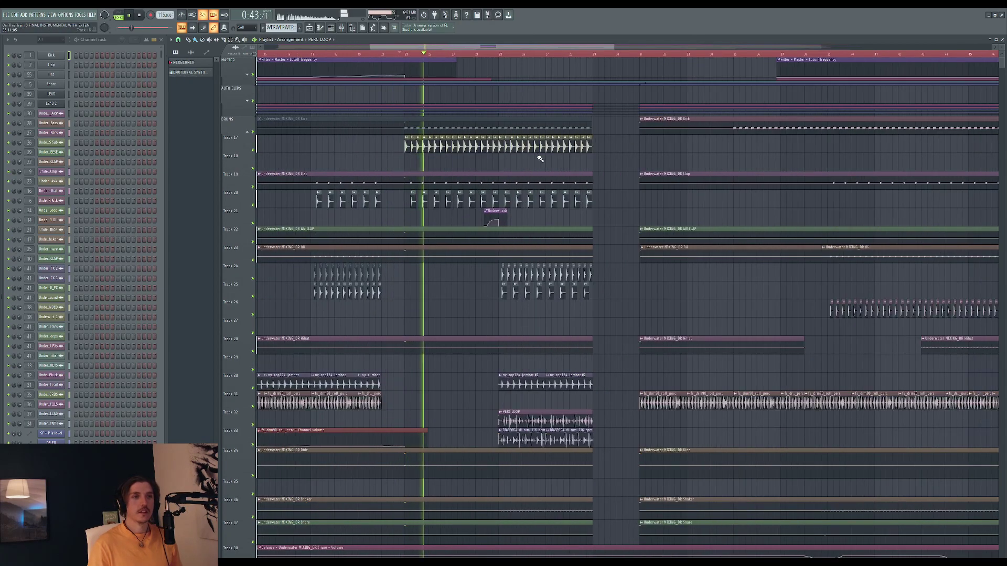
drag(465, 47, 486, 45)
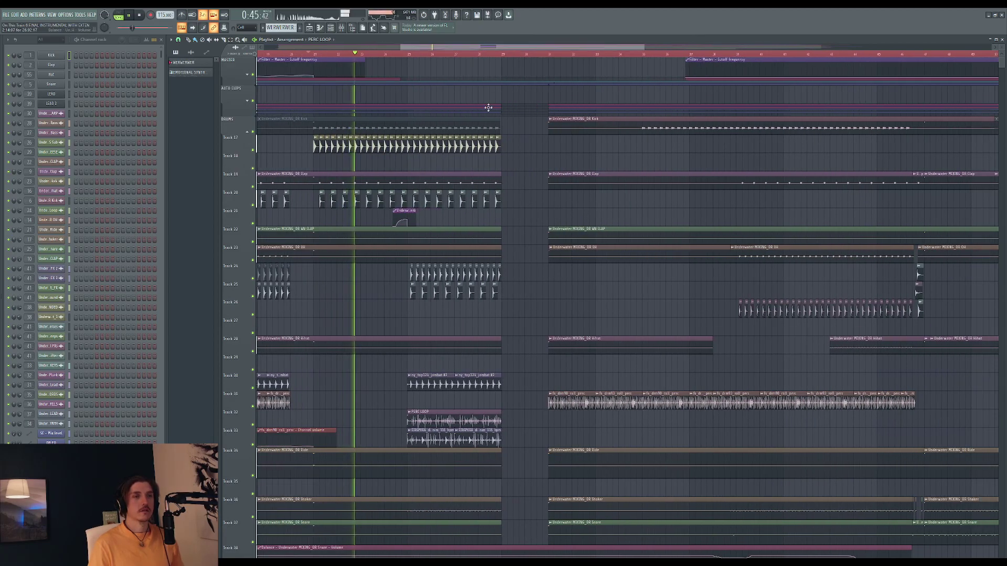
key(space)
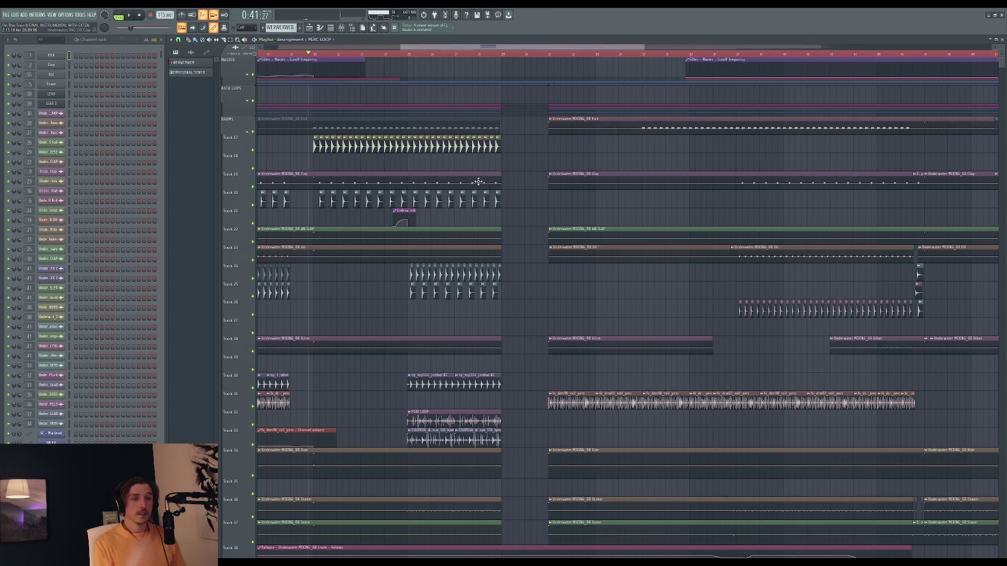
Step: Look through the drum, bass, effects and vocal tracks, audition a VOCALS clip and briefly check the mixer
scroll(479, 182, down, 2)
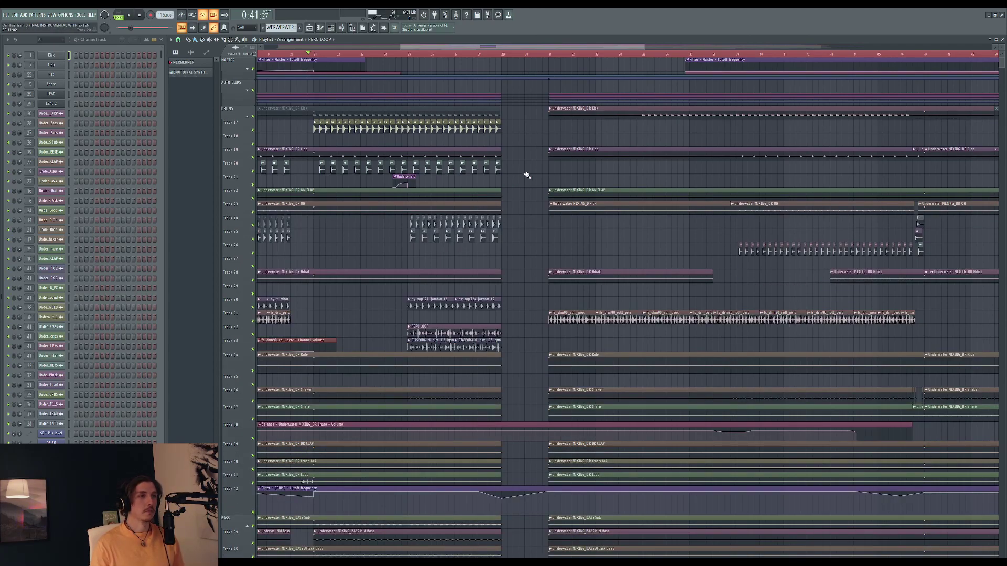
scroll(526, 175, down, 2)
scroll(531, 175, up, 1)
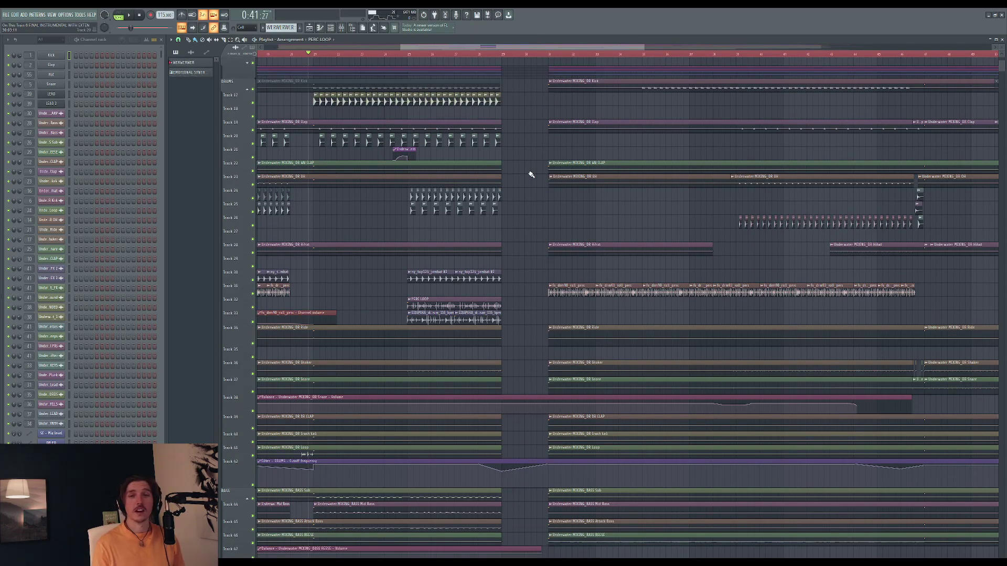
scroll(531, 175, down, 8)
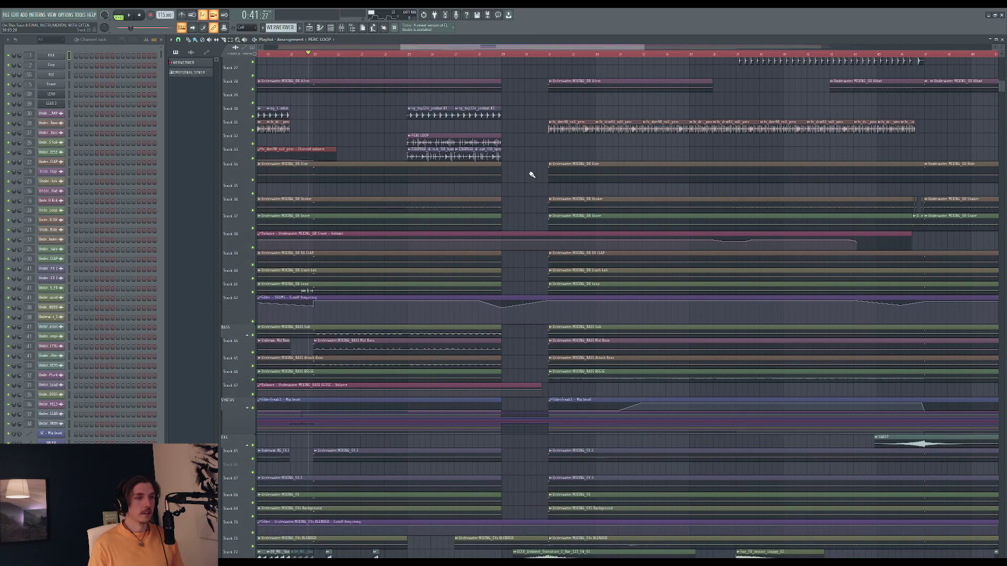
scroll(531, 175, down, 2)
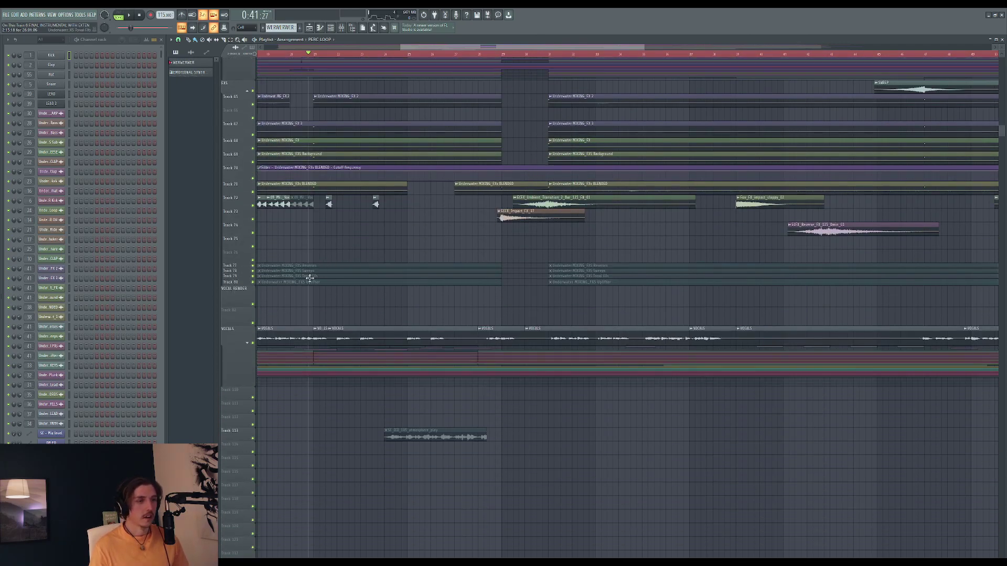
click(340, 331)
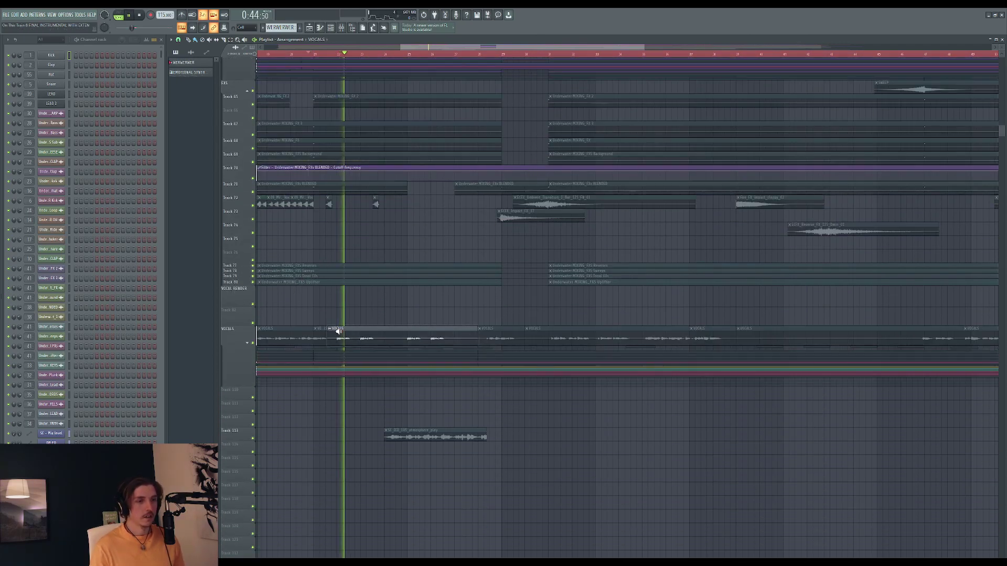
key(F9)
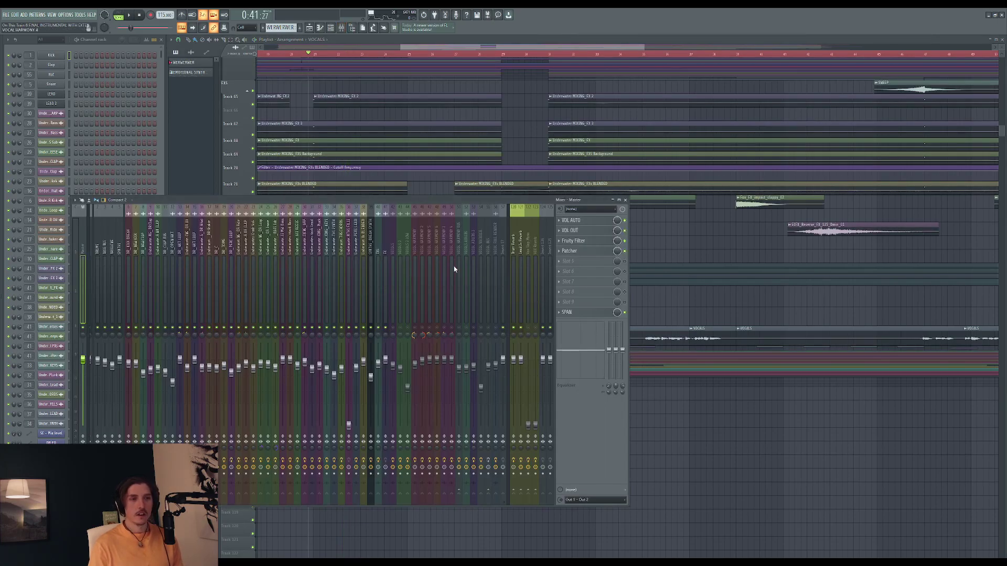
key(F9)
Step: Solo the DRUMS track group in the playlist and start playback just before the first drop
scroll(429, 296, up, 12)
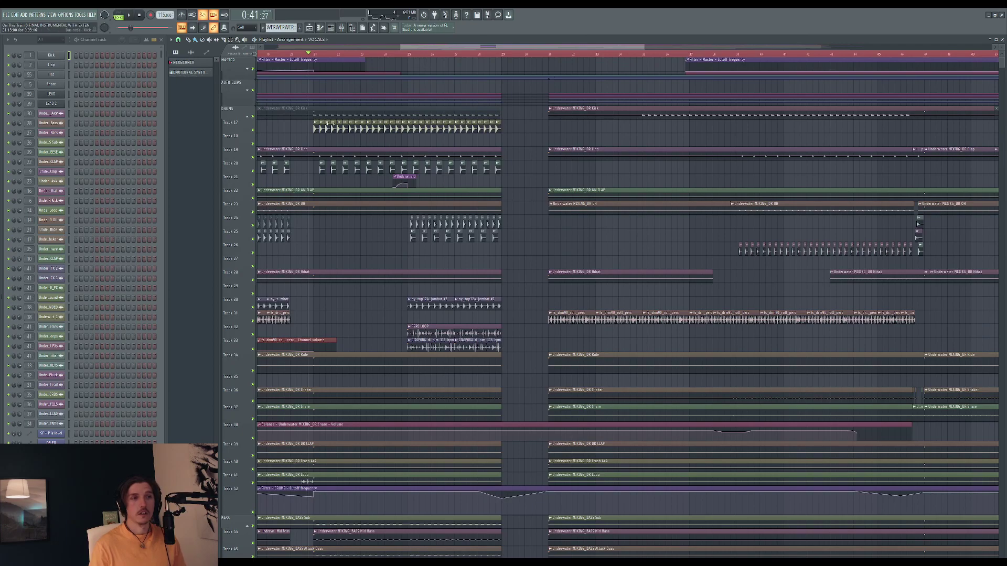
scroll(406, 46, up, 5)
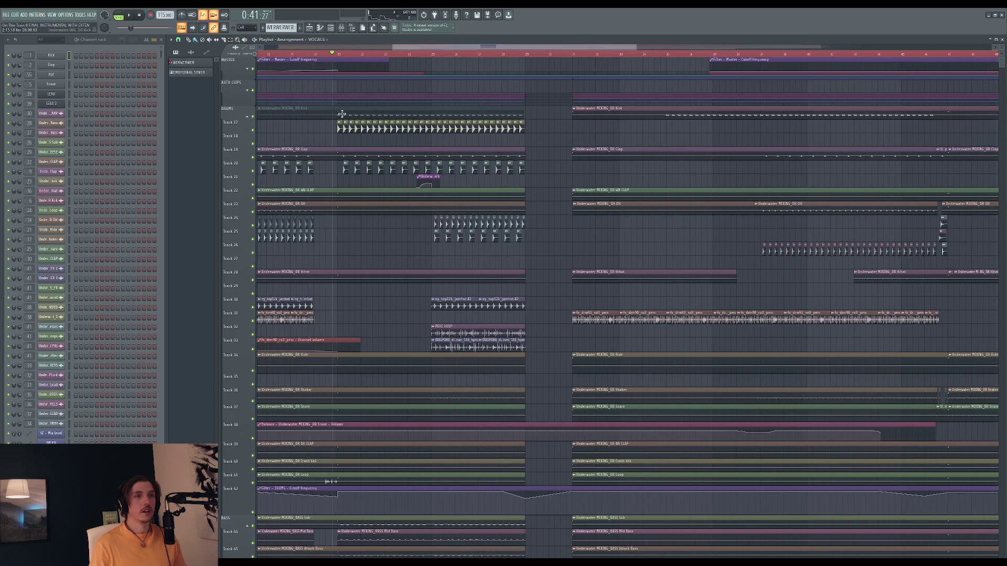
ctrl+scroll(342, 116, up, 5)
ctrl+scroll(454, 70, down, 3)
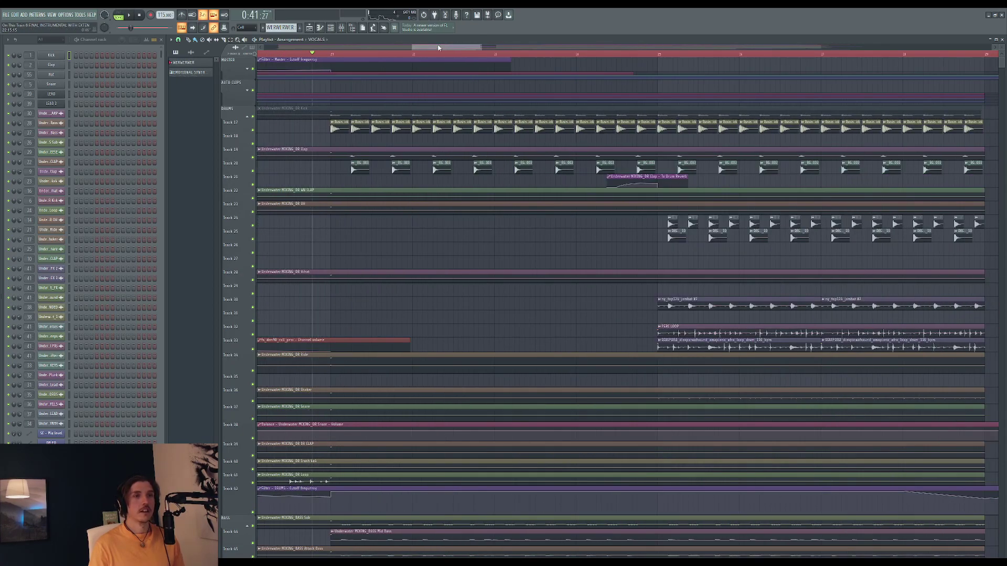
ctrl+scroll(452, 117, down, 3)
scroll(428, 127, down, 2)
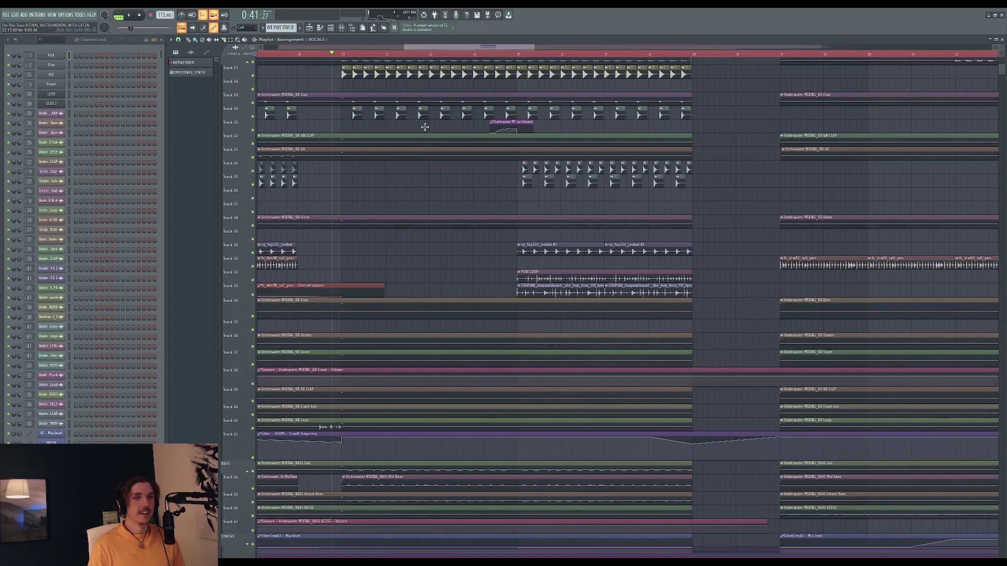
scroll(448, 205, up, 2)
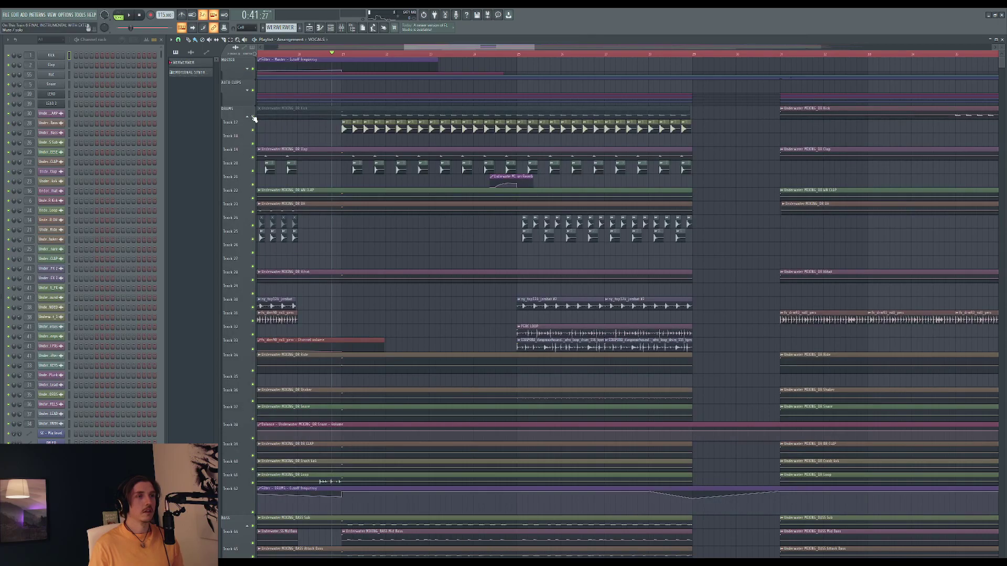
click(253, 117)
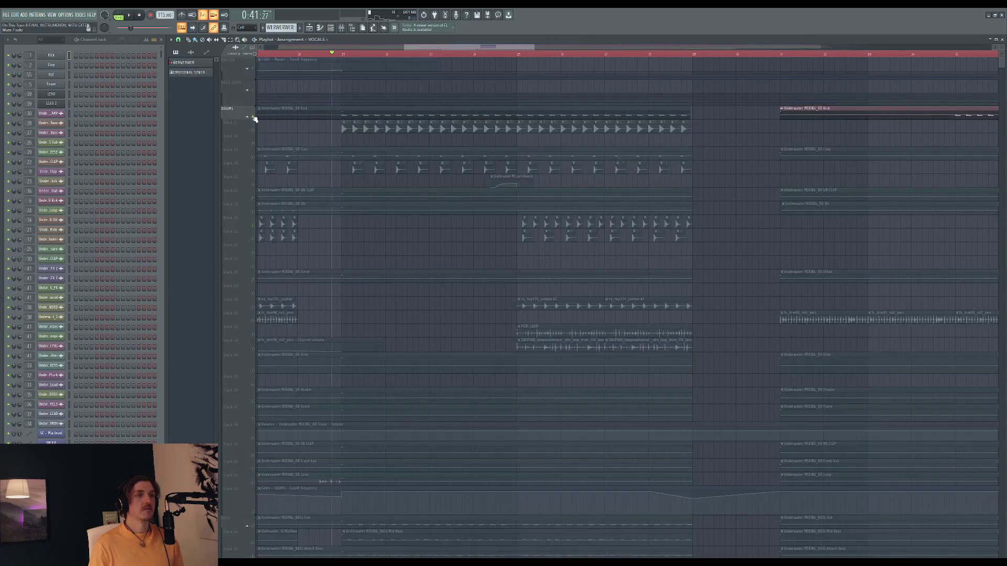
click(254, 118)
key(space)
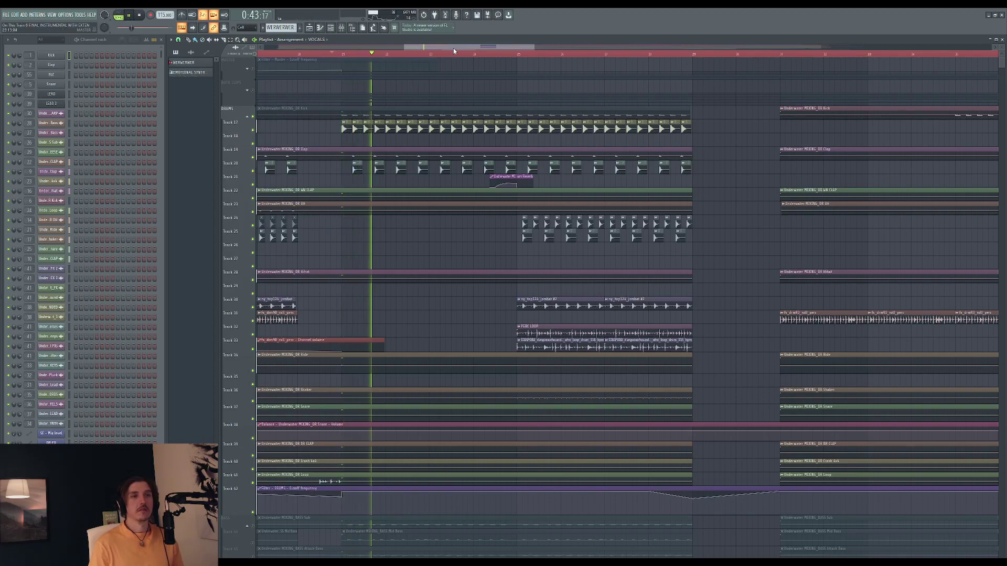
Step: Listen to the soloed drums into the first drop's second half, where the percussion loops come in, and stop playback
scroll(453, 48, down, 2)
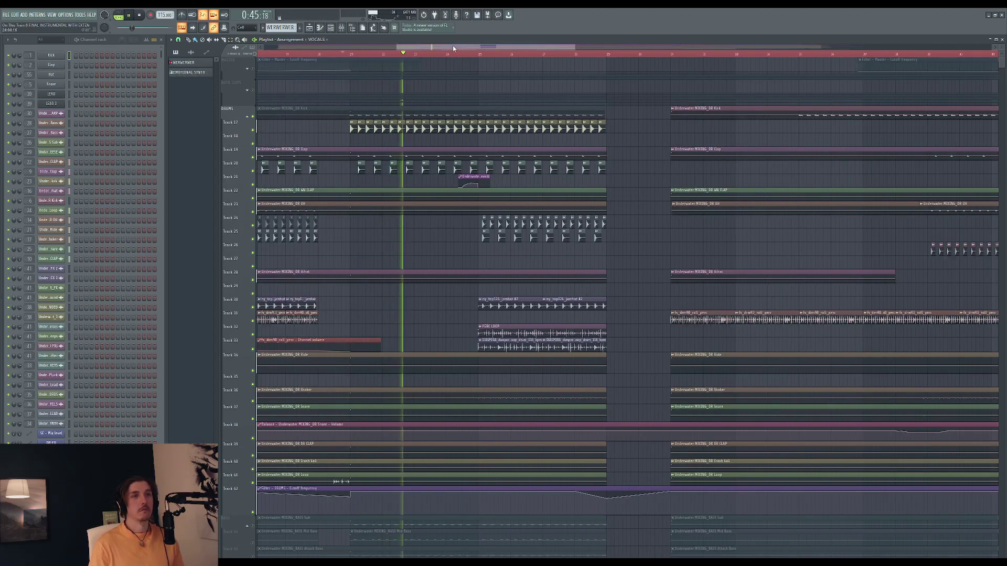
drag(453, 48, 465, 47)
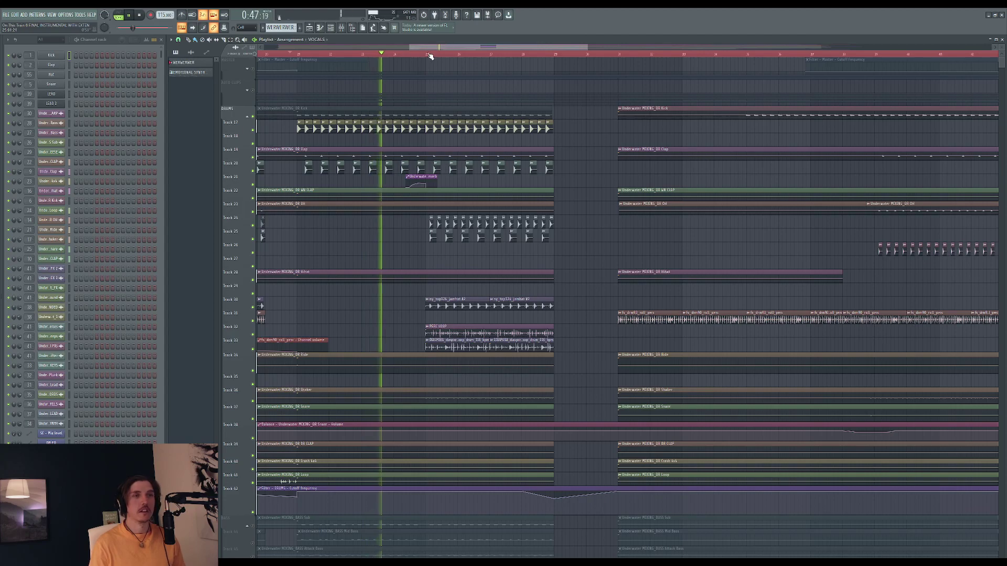
drag(463, 47, 476, 47)
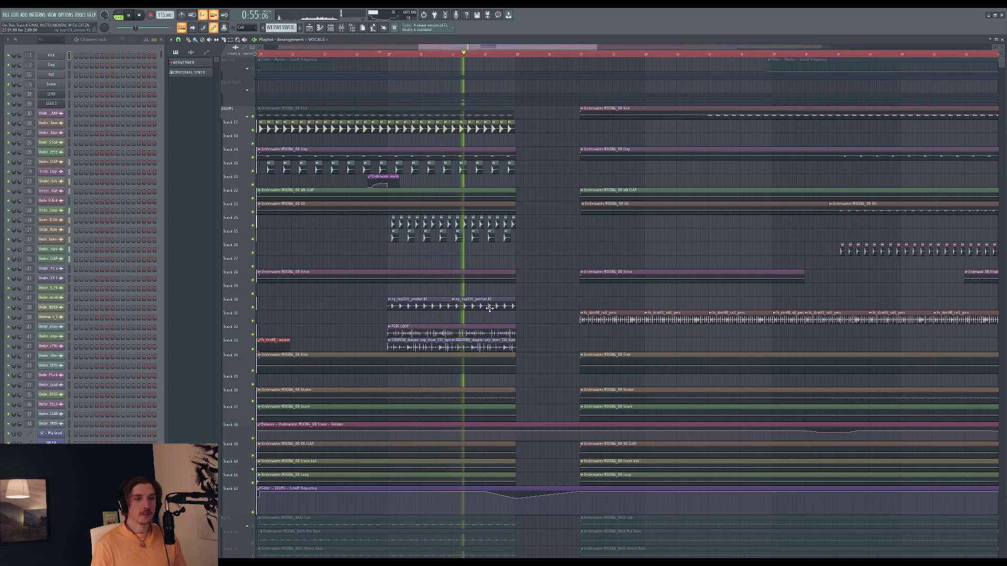
key(space)
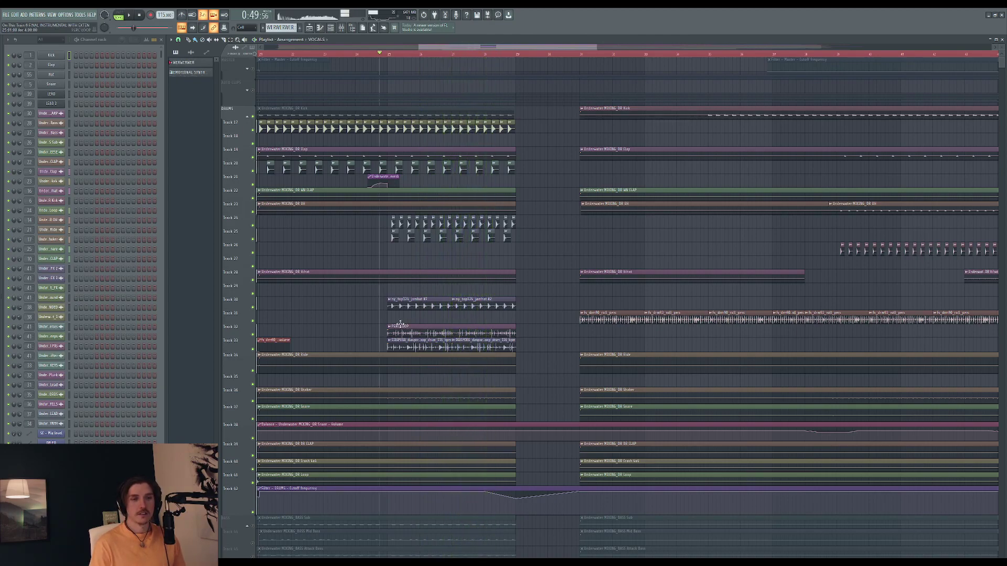
Step: Audition the DIASPORA drum loop on track 33 and the percussion loop on track 30 in isolation
click(401, 343)
key(space)
click(401, 343)
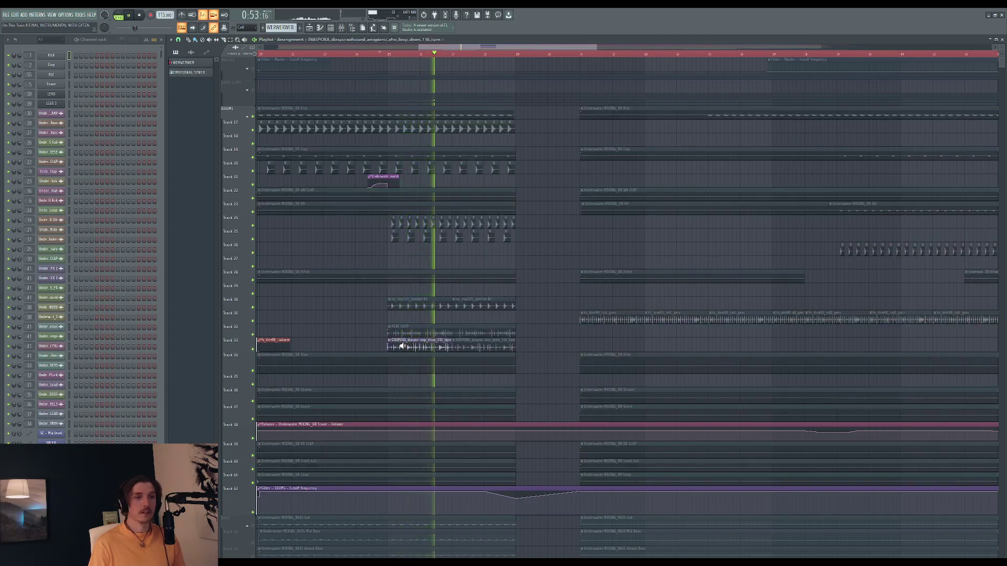
key(space)
click(400, 306)
key(space)
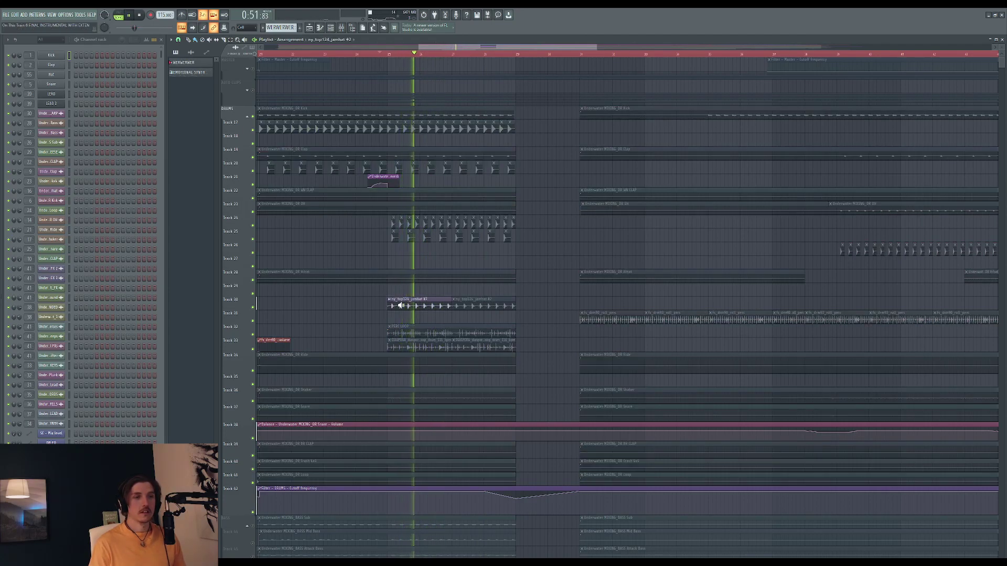
key(space)
Step: Play the soloed drums together from just before the percussion loops enter in the first drop
click(378, 54)
key(space)
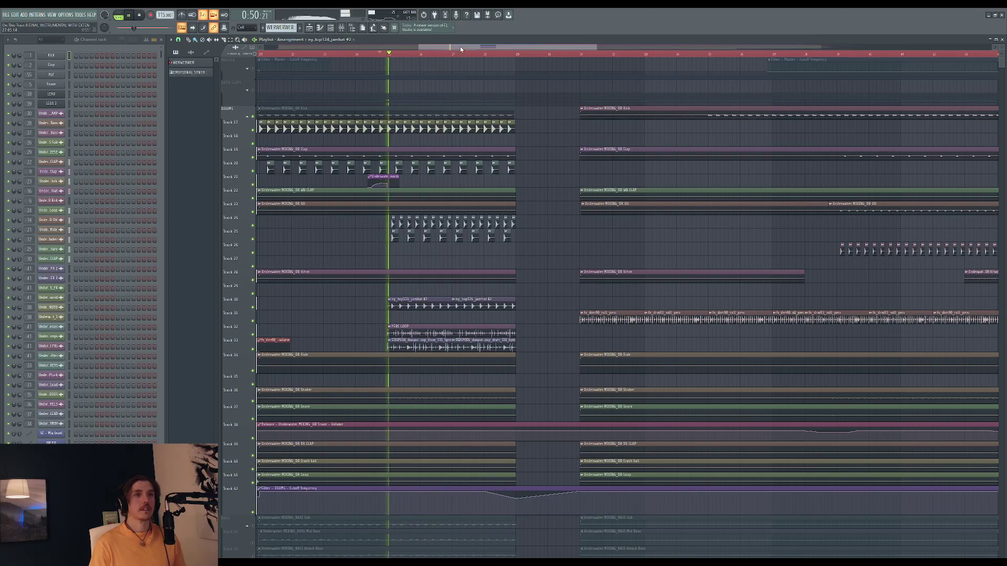
scroll(499, 126, down, 4)
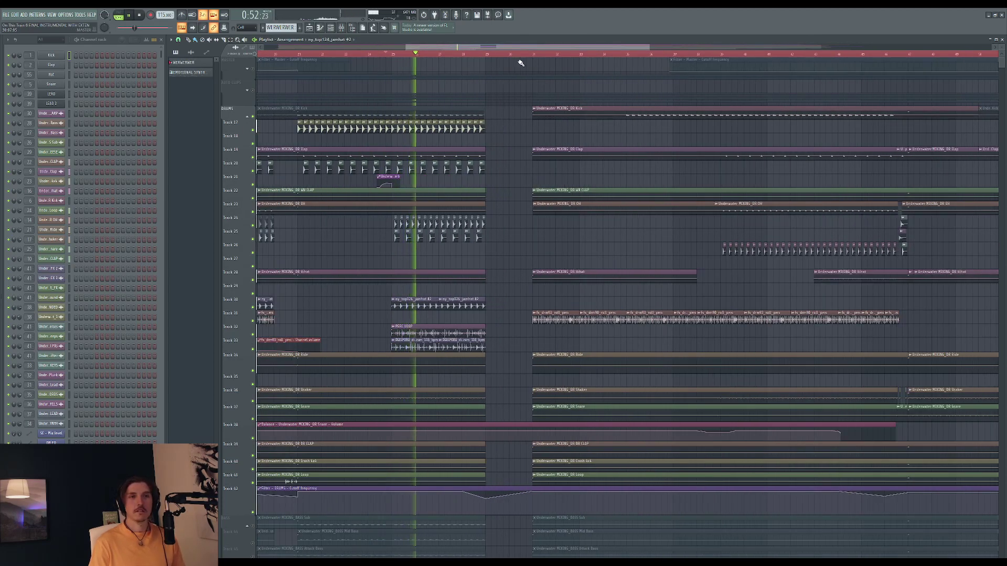
key(space)
Step: Audition the percussion loop on track 31 and the kick pattern clip in the section following the first drop
drag(509, 47, 578, 45)
scroll(546, 81, down, 2)
click(438, 319)
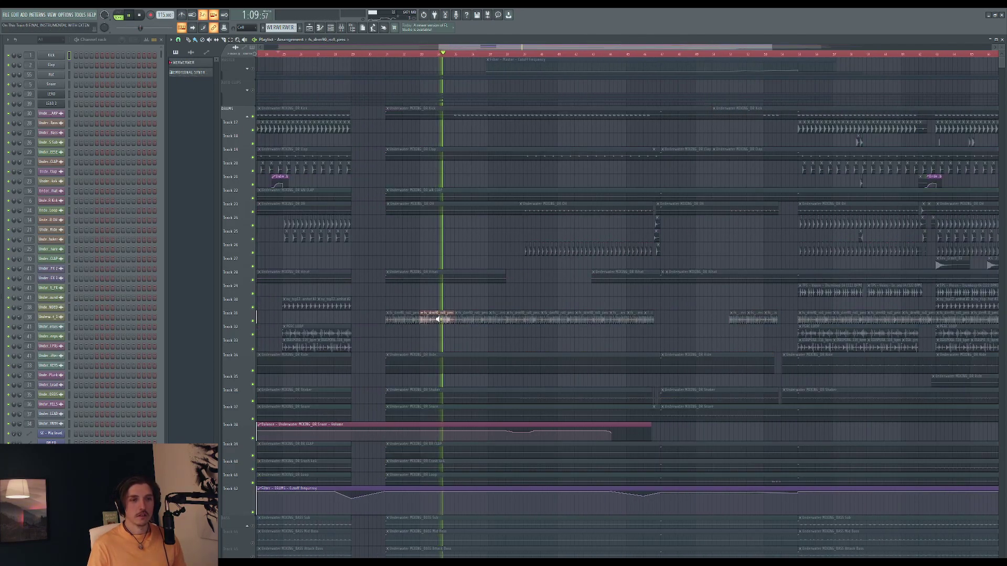
drag(473, 49, 523, 46)
click(370, 114)
key(space)
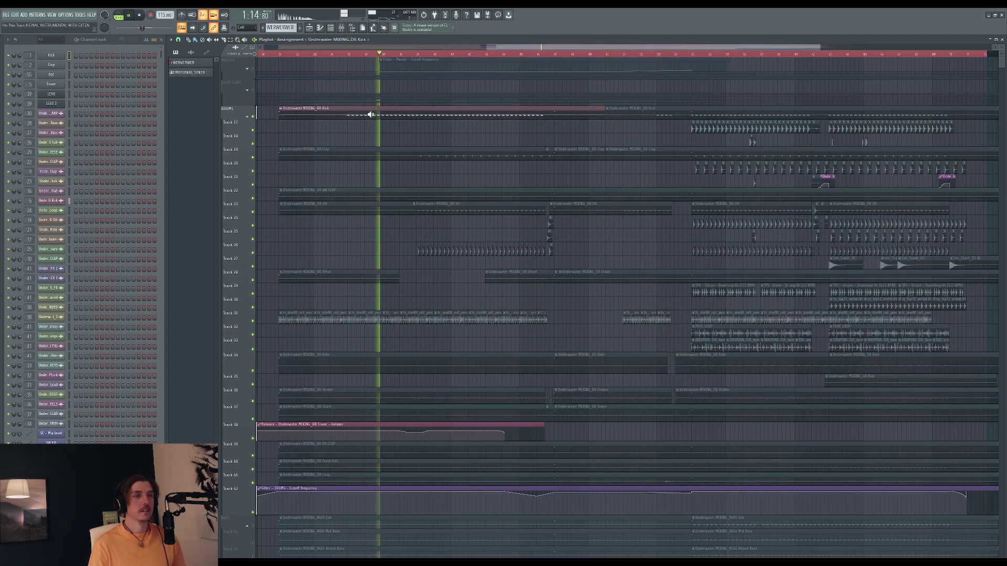
key(space)
Step: Play the soloed drums in the second drop, jumping ahead to just before its second half, and stop playback
drag(490, 46, 660, 36)
scroll(575, 108, up, 2)
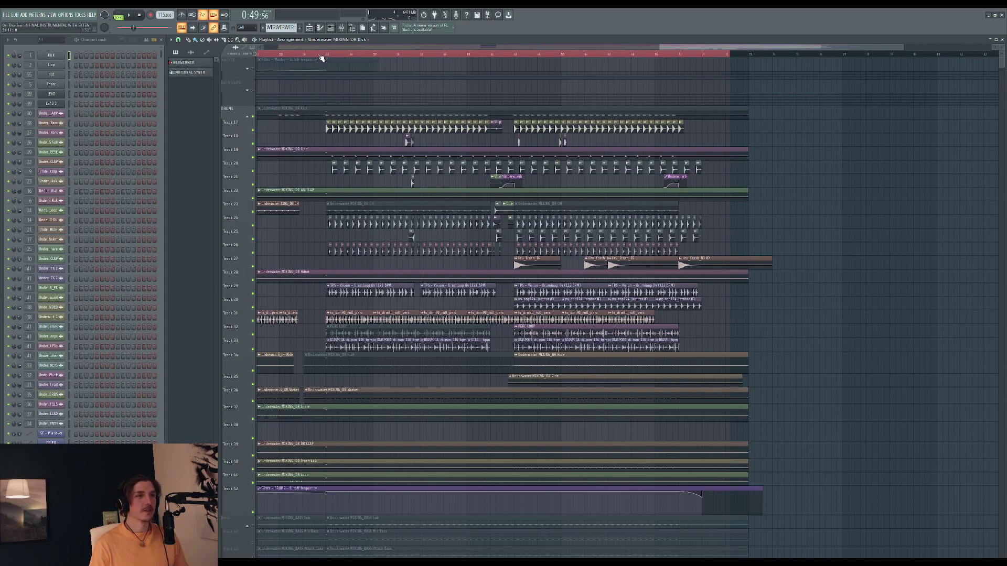
key(space)
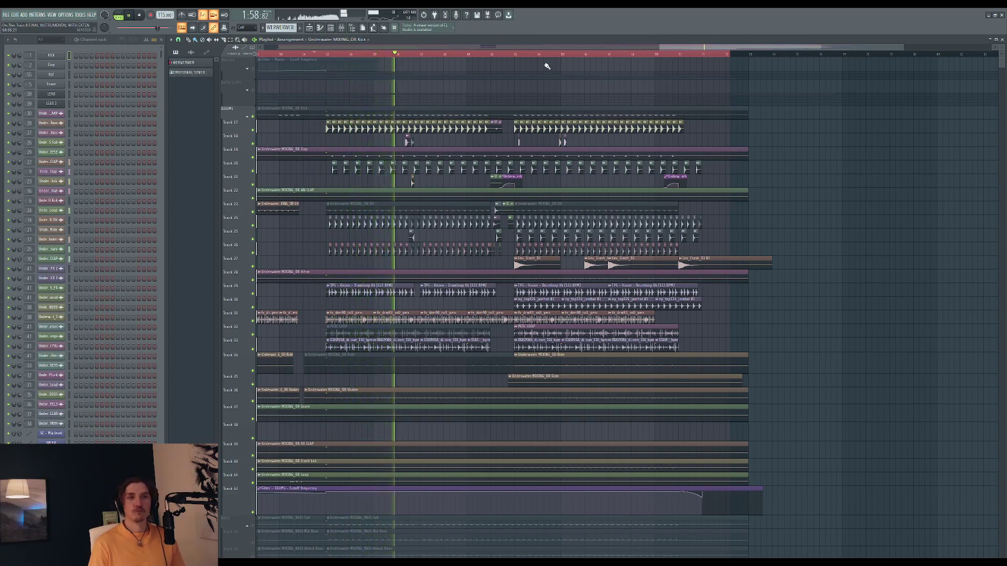
click(490, 54)
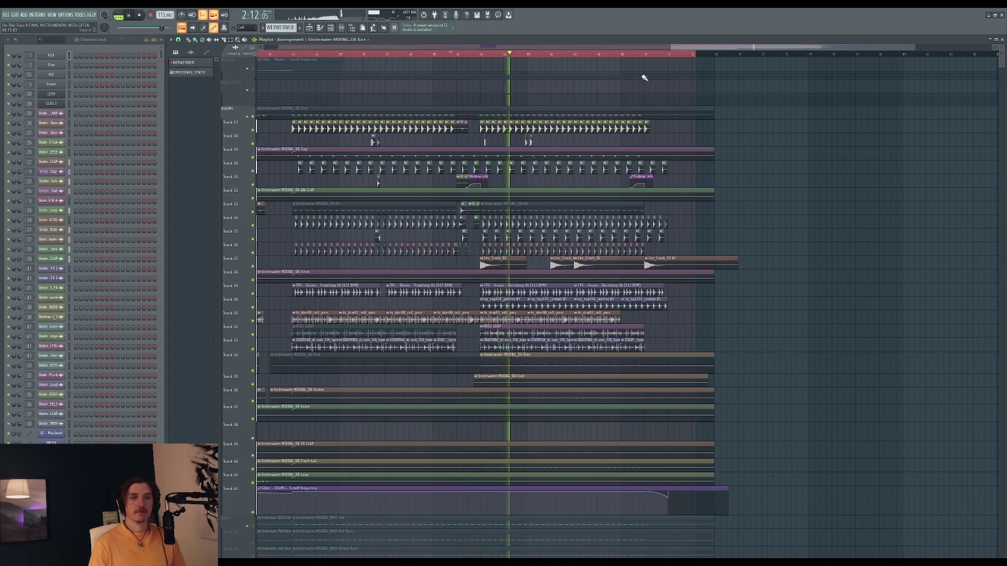
key(space)
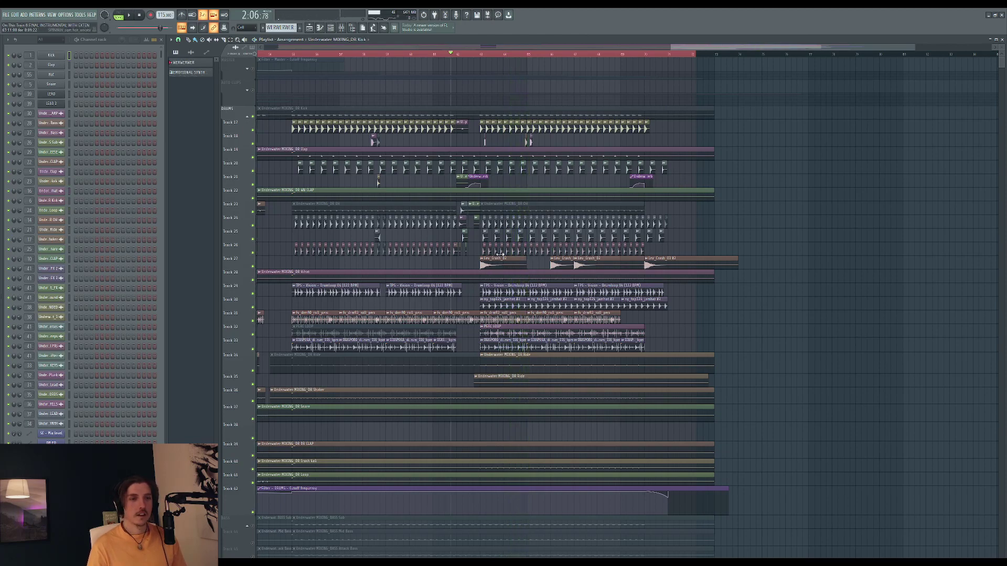
Step: Examine the crash clips on track 27 and the loops layered beneath them in the second drop's second half
scroll(681, 105, right, 1)
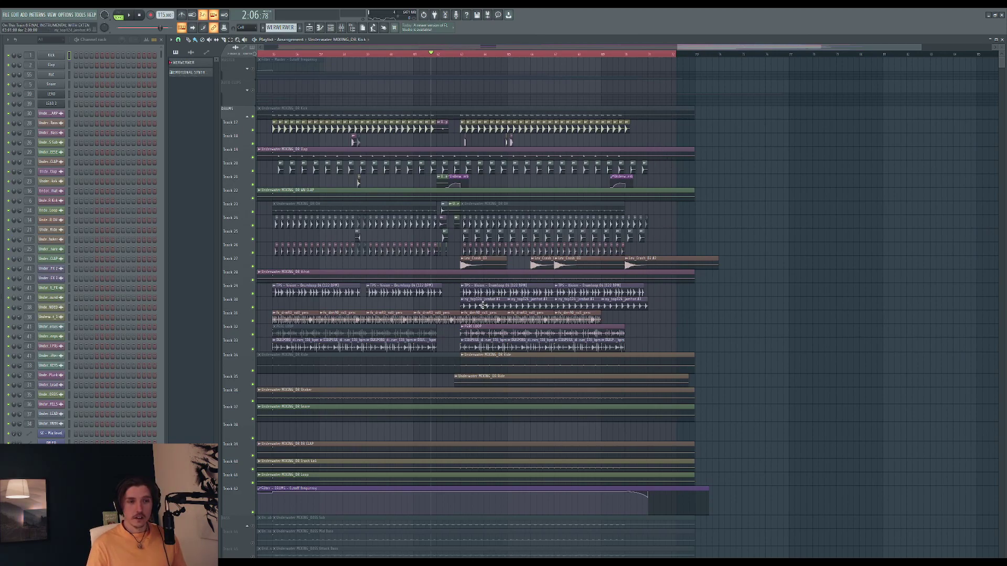
scroll(495, 255, up, 3)
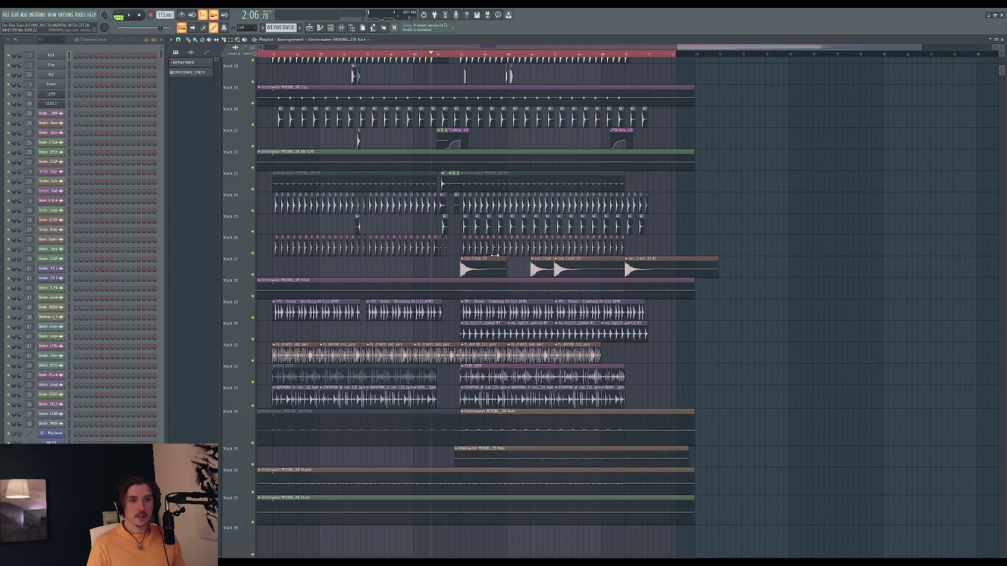
click(462, 271)
scroll(480, 271, up, 4)
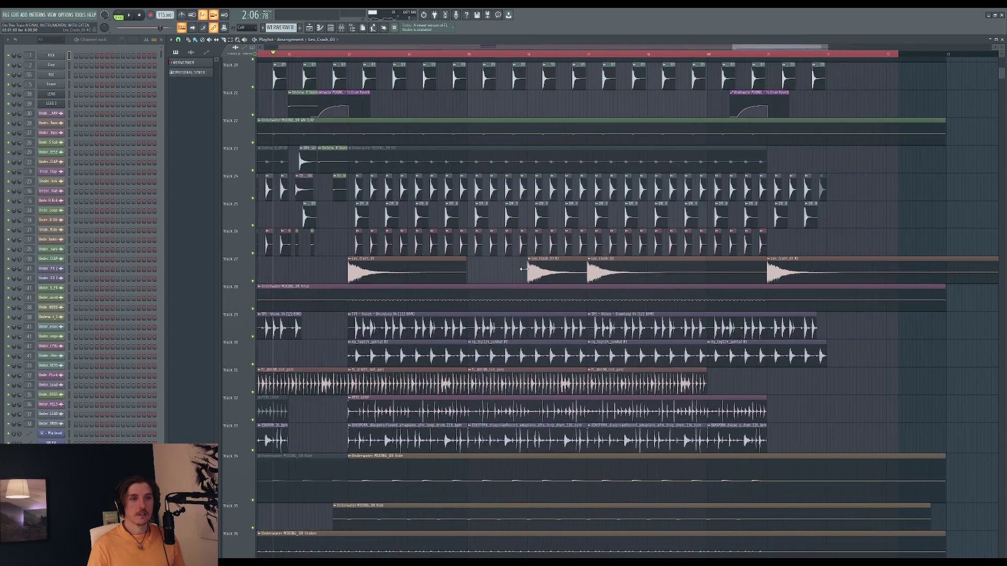
scroll(480, 271, down, 6)
scroll(482, 271, down, 3)
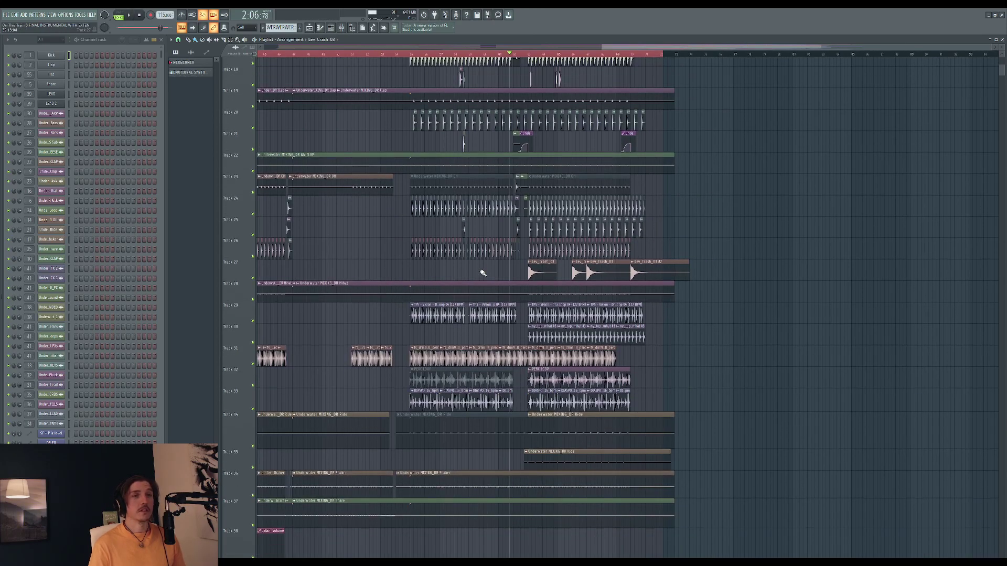
Step: Place the playhead just before the first drop and collapse the drums group in the playlist
drag(687, 51, 454, 58)
click(369, 54)
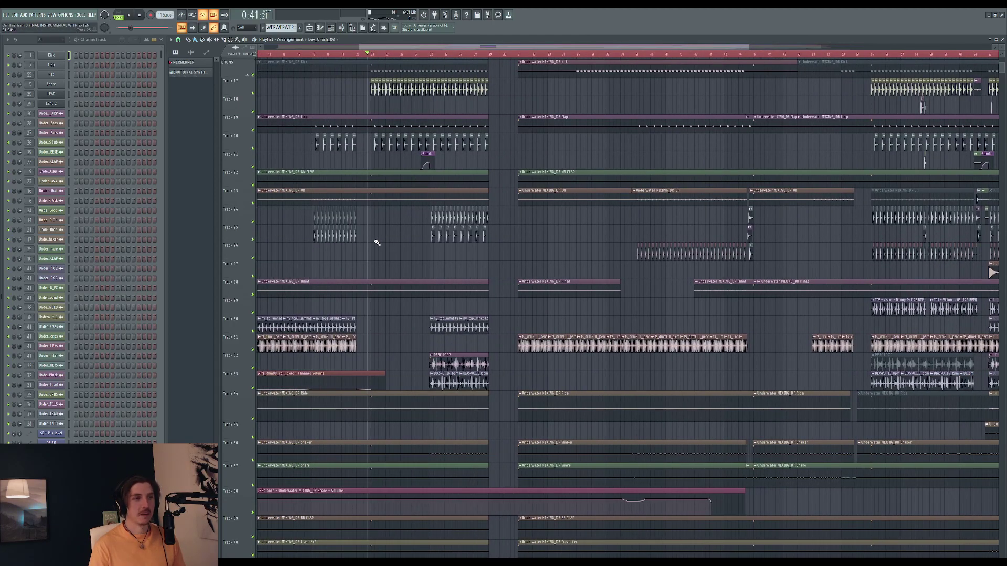
scroll(373, 243, up, 3)
click(249, 135)
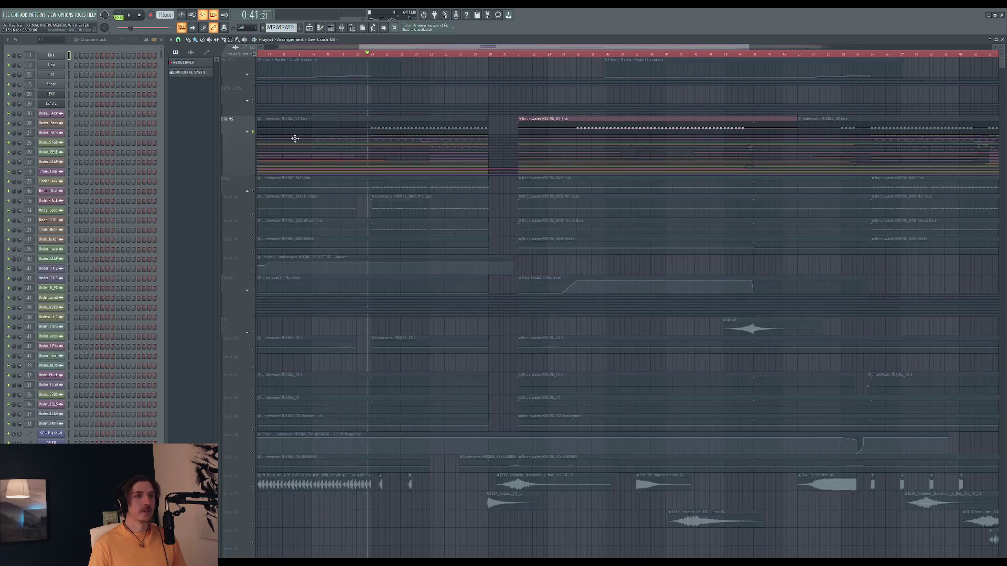
Step: Mute the drums group and leave only the bass group's tracks enabled
click(253, 194)
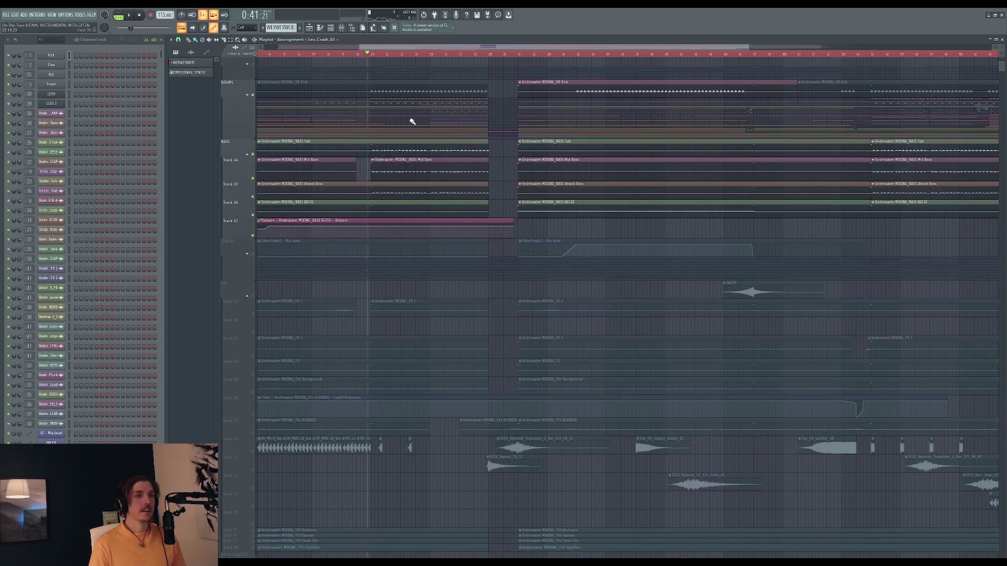
click(253, 132)
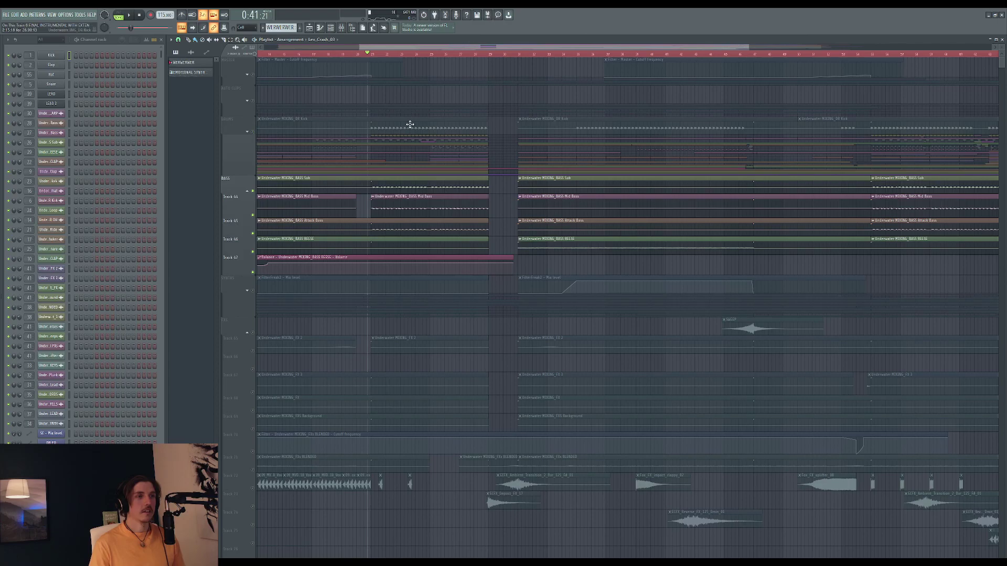
click(253, 192)
click(252, 191)
click(252, 192)
click(253, 192)
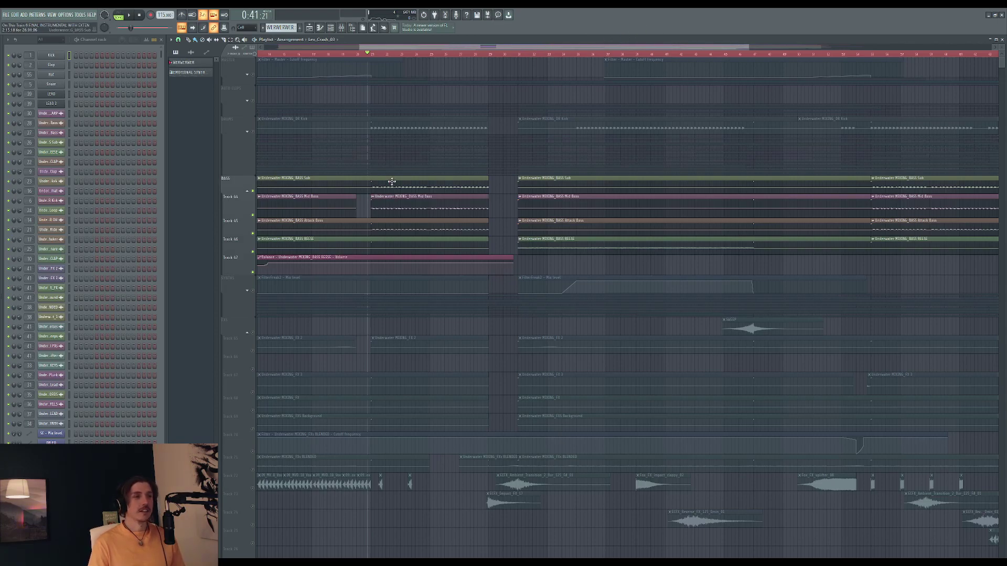
Step: Solo the synths group and expand it to show its individual tracks
right_click(253, 291)
click(248, 291)
scroll(419, 270, down, 4)
scroll(442, 264, down, 3)
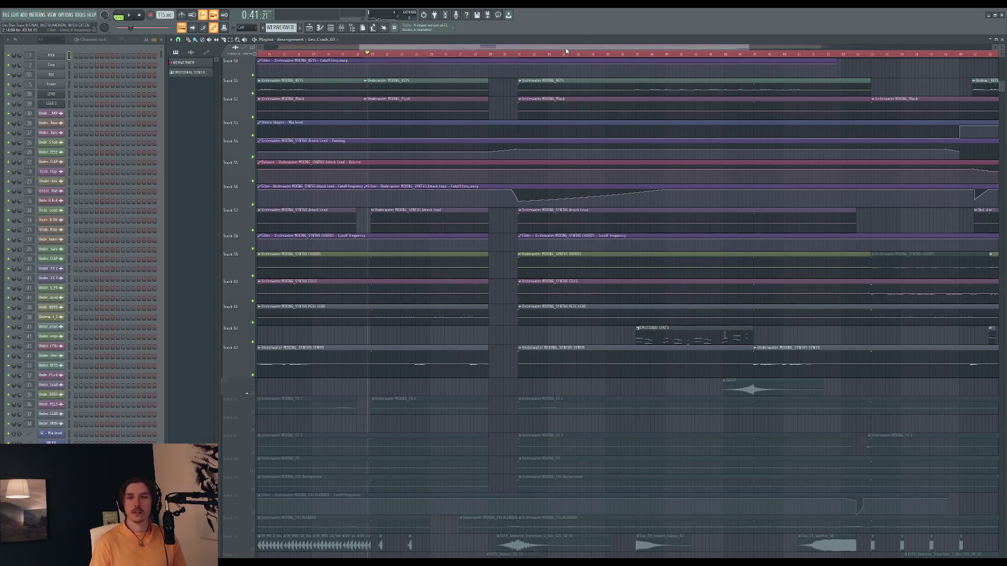
Step: Open the mixer and load FabFilter Pro-Q 3 on an empty insert beyond the vocal tracks
key(F9)
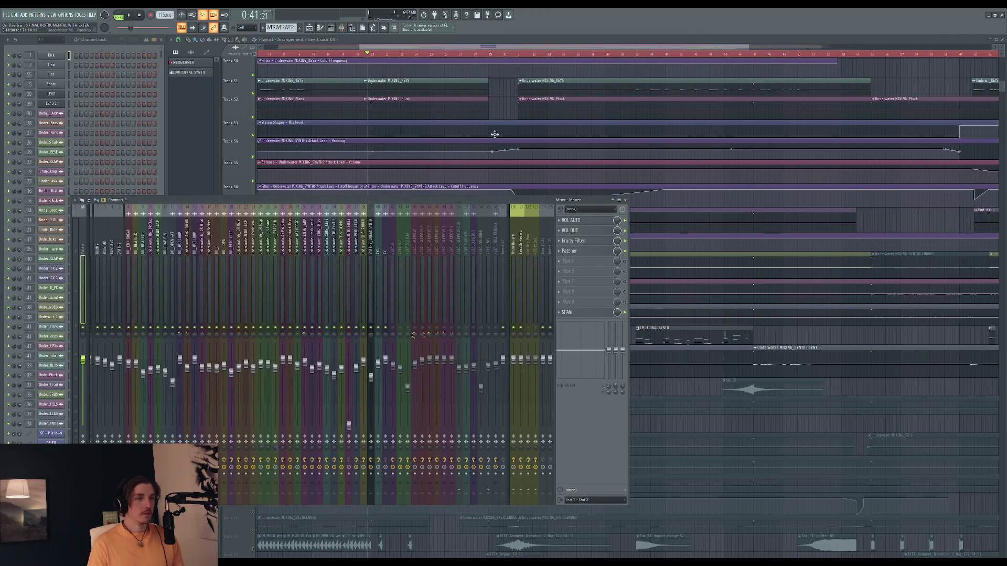
click(429, 231)
scroll(425, 233, right, 6)
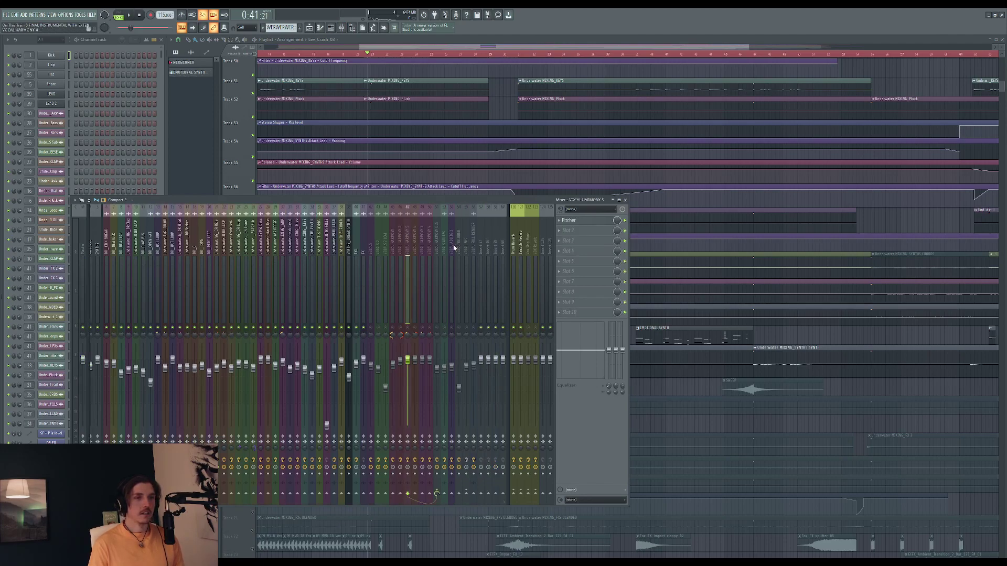
click(394, 239)
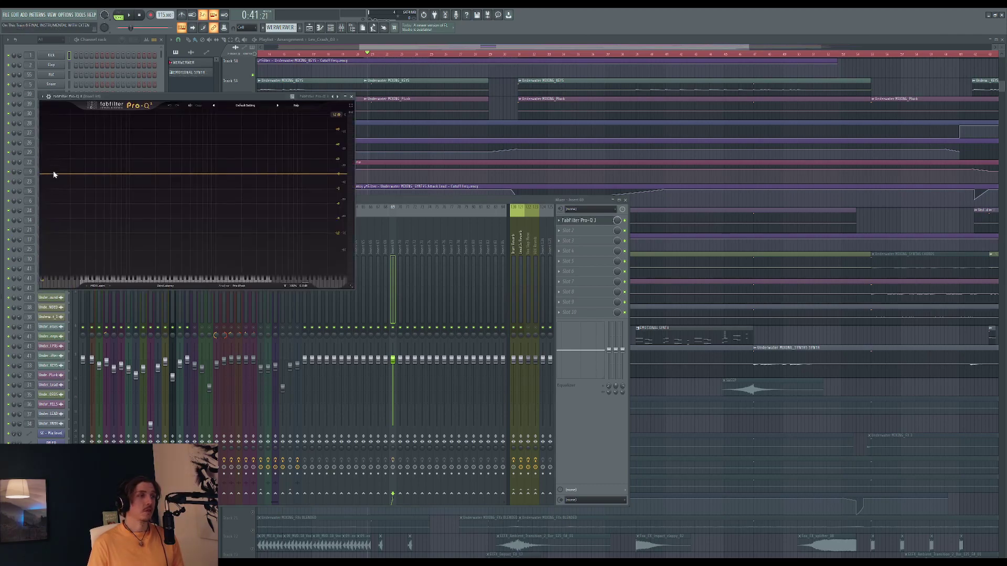
Step: Add a low cut and pull down a second, higher band in Pro-Q 3, and close the equalizer
click(54, 174)
drag(54, 174, 143, 179)
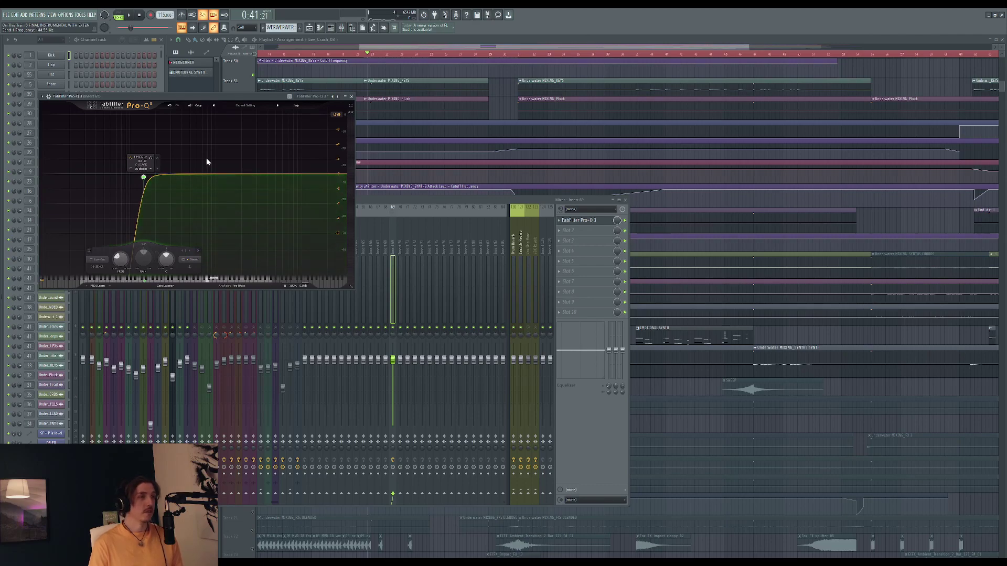
drag(263, 173, 237, 181)
click(599, 220)
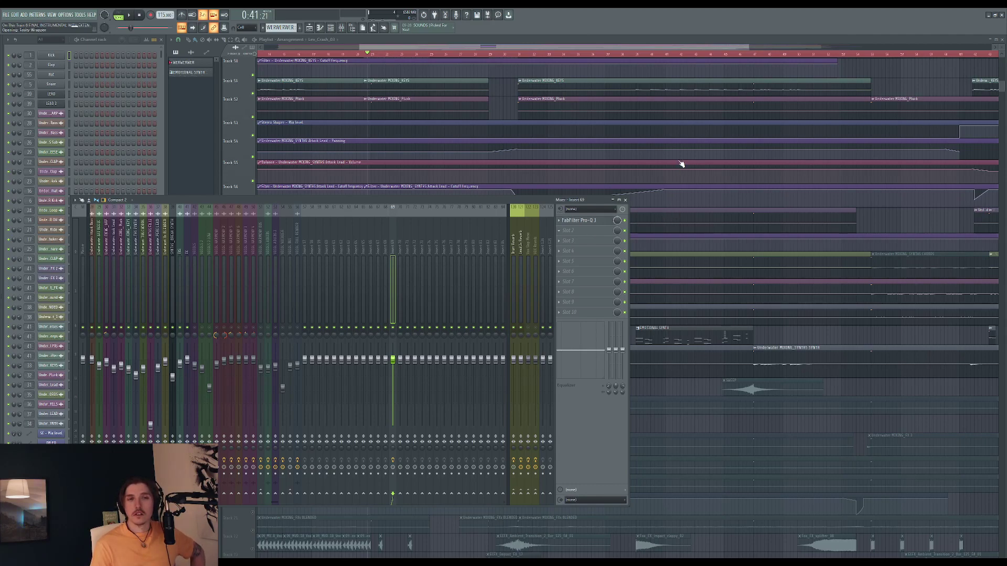
Step: Load FabFilter Saturn in the insert's second effect slot and set its style to Gentle Saturation
click(582, 230)
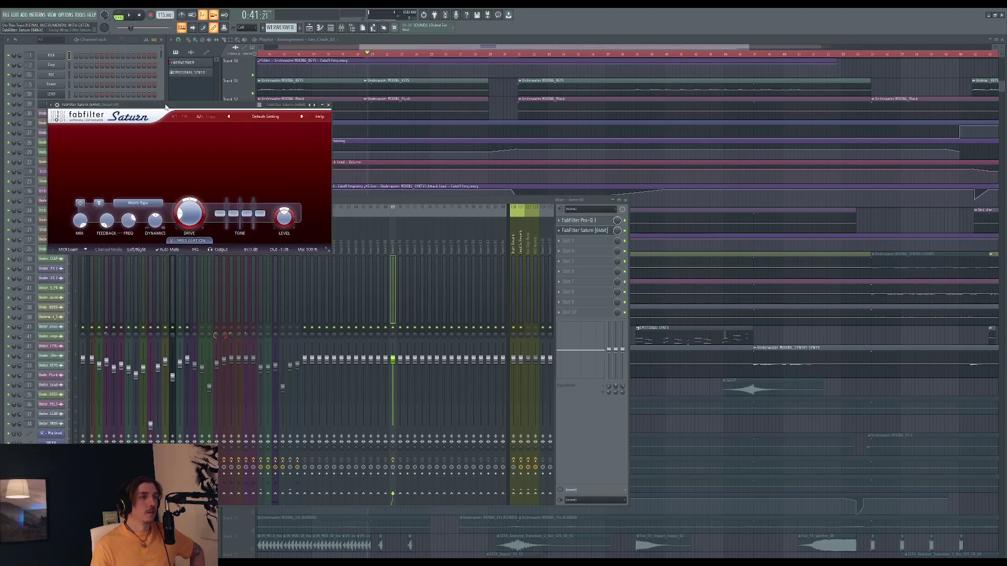
drag(168, 104, 188, 90)
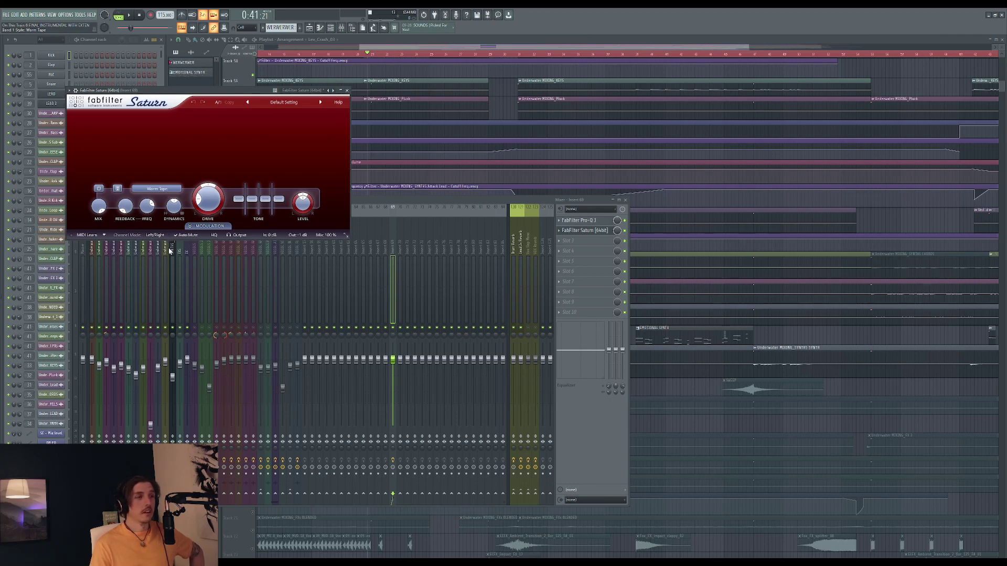
scroll(157, 188, up, 1)
drag(203, 94, 217, 96)
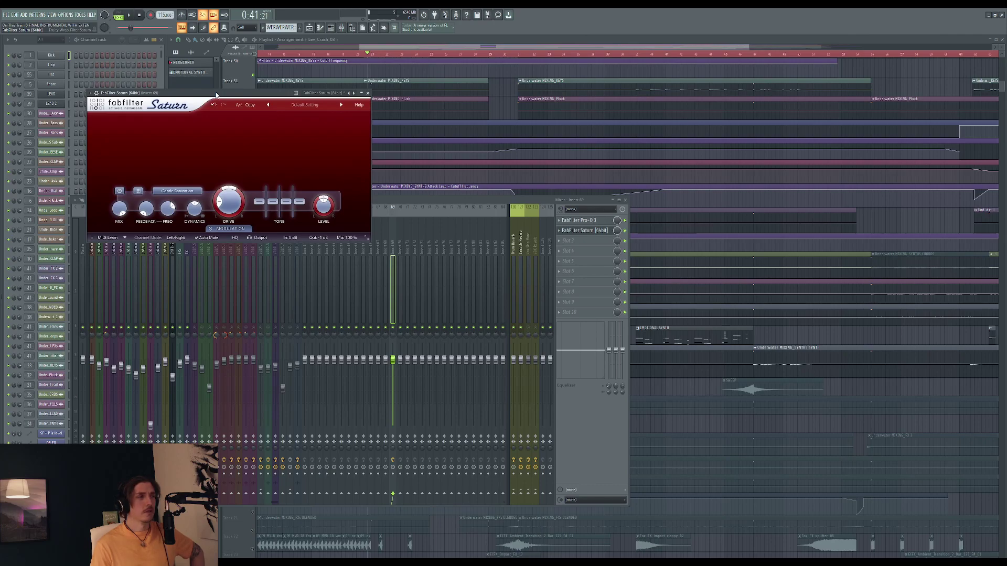
Step: Try different Drive amounts in Saturn and remove the plugin from the insert
mouse_move(222, 197)
drag(222, 197, 200, 148)
mouse_move(227, 193)
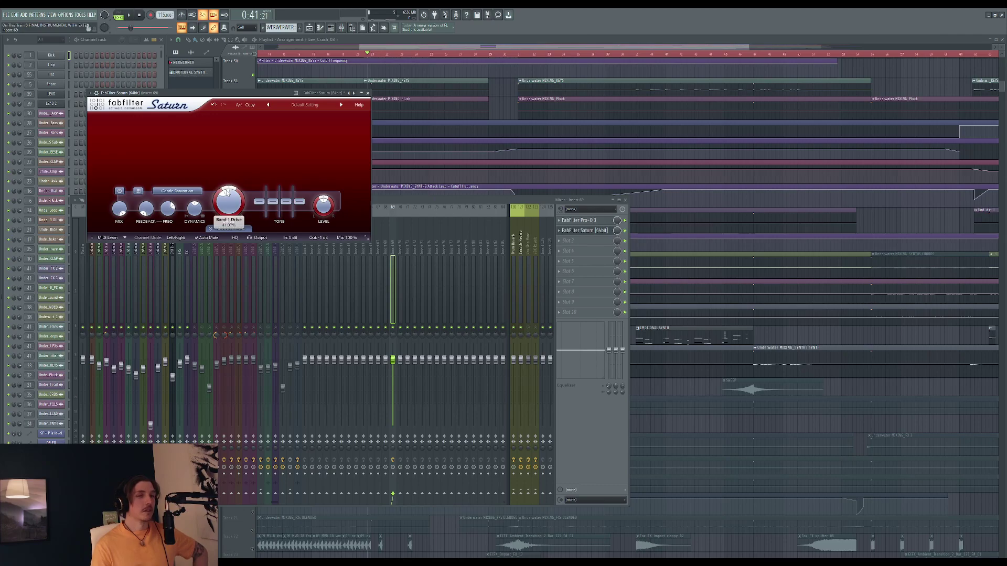
drag(227, 194, 248, 206)
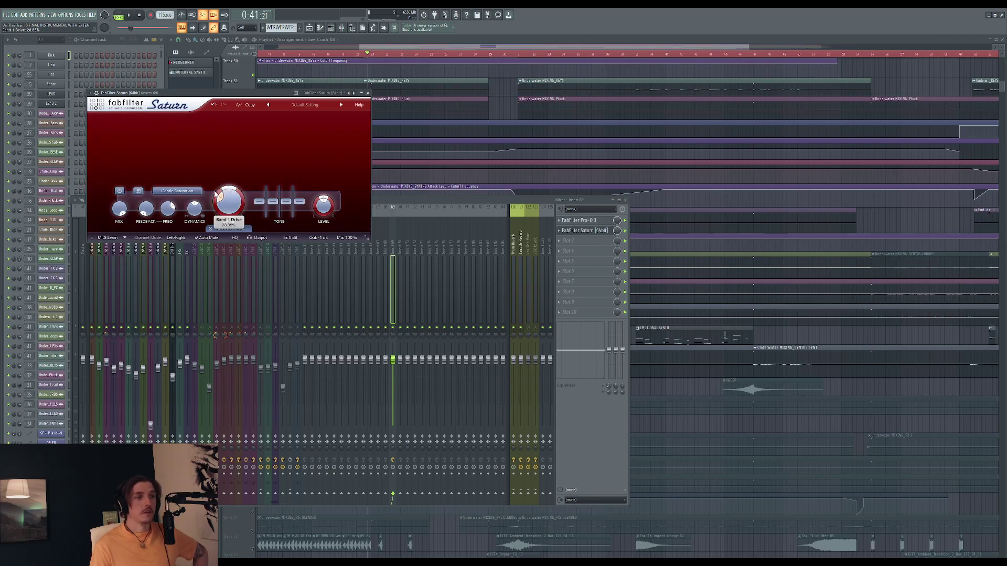
mouse_move(219, 198)
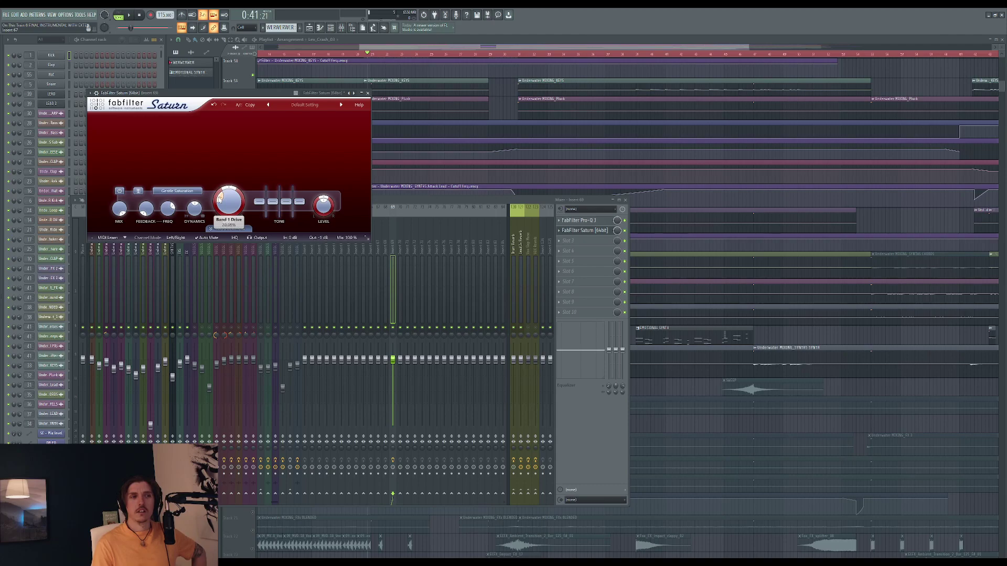
click(588, 231)
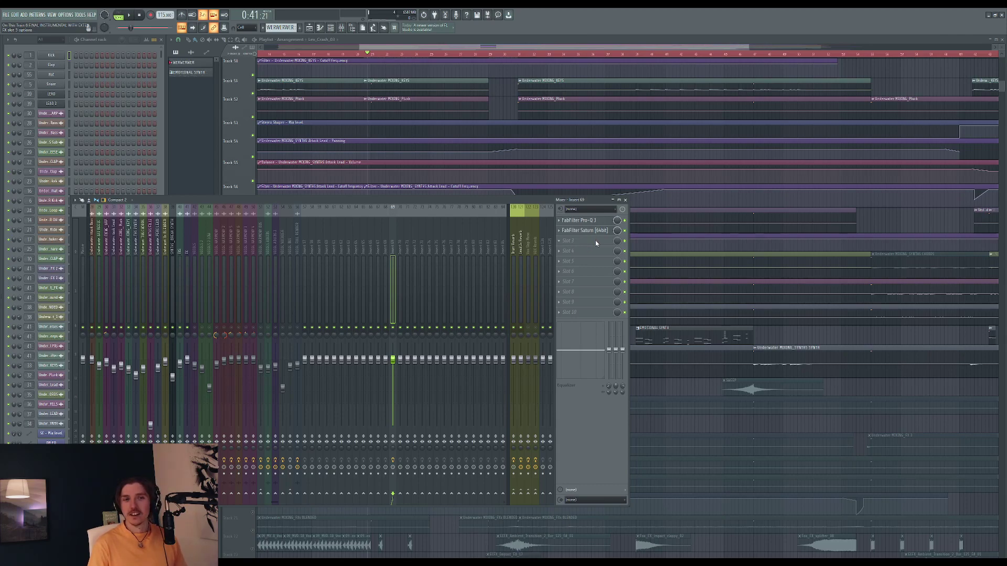
key(Delete)
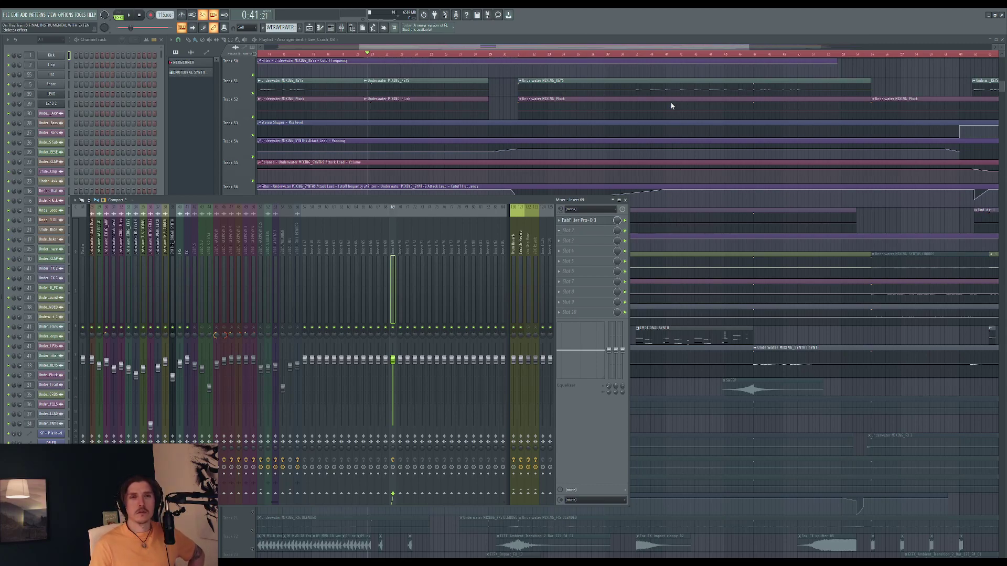
Step: Try DS-10 Drum Shaper in the second effect slot with a raised Attack, and remove it from the insert
key(ctrl+z)
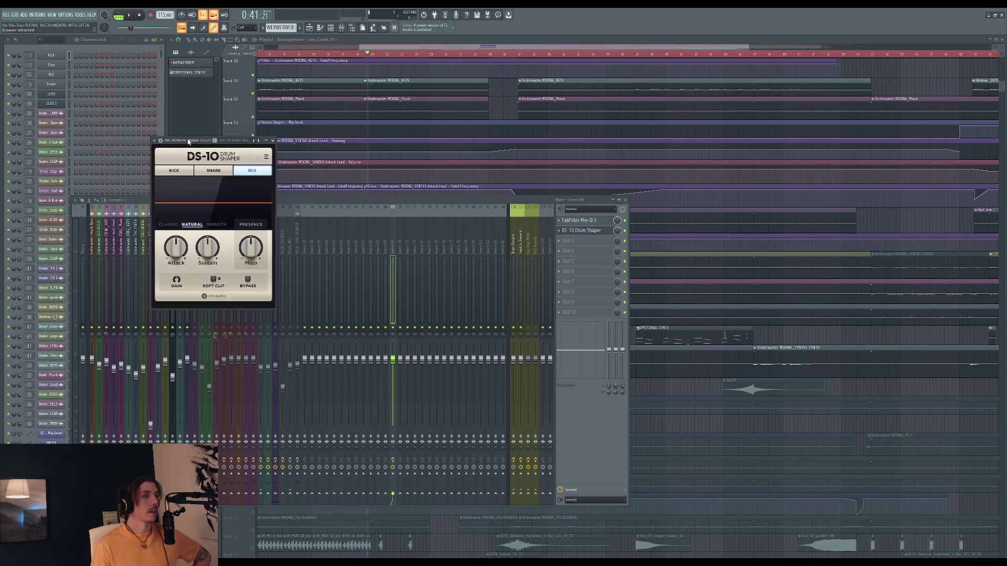
drag(184, 143, 207, 155)
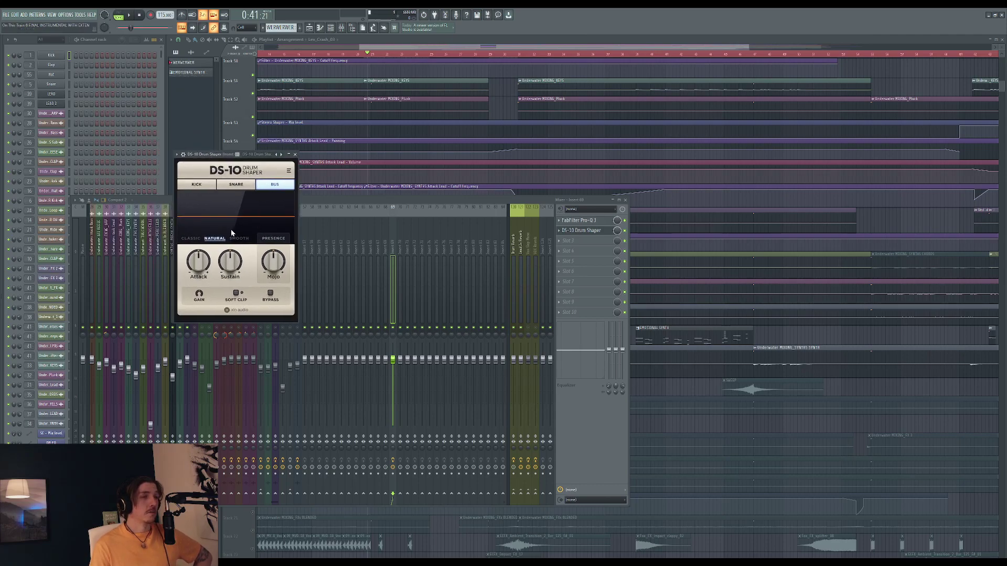
drag(206, 257, 205, 195)
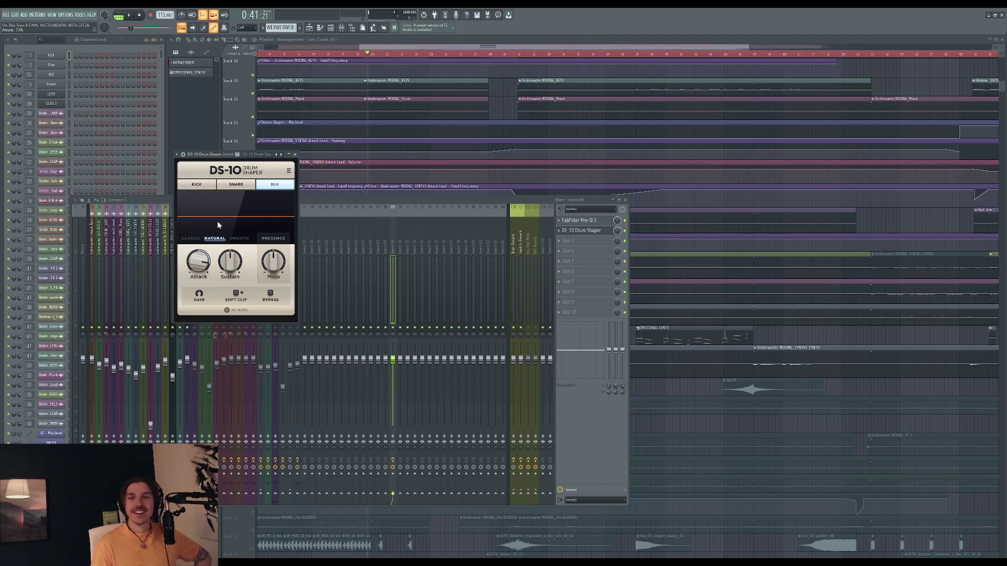
click(583, 232)
click(583, 231)
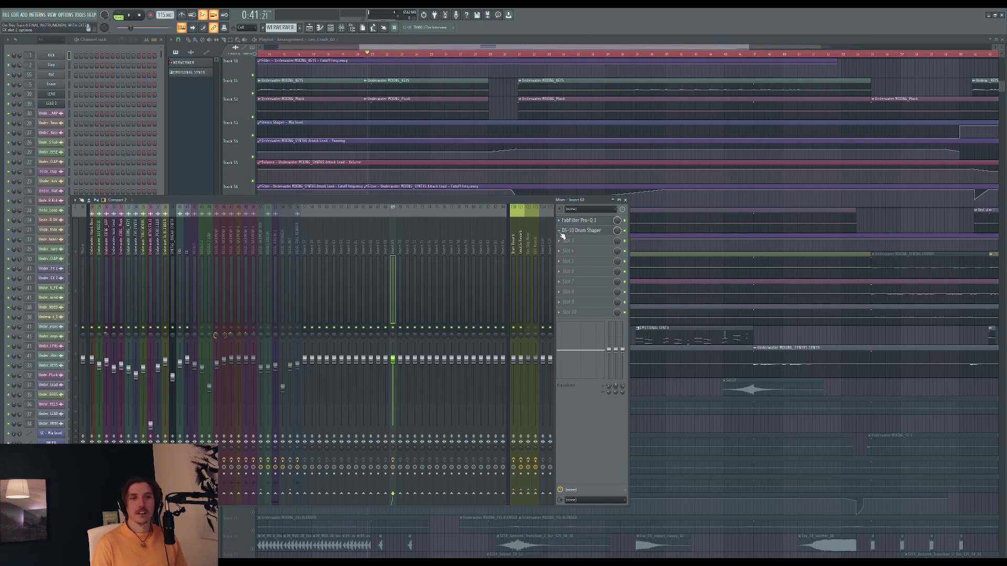
key(Delete)
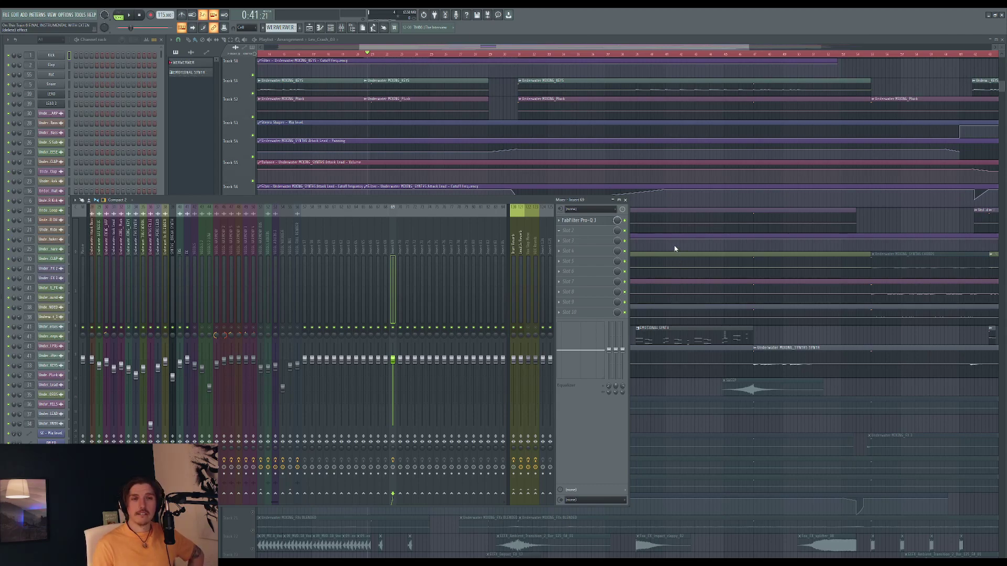
Step: Try Fresh Air in the second effect slot with a raised Mid Air amount, and remove it from the insert
key(ctrl+z)
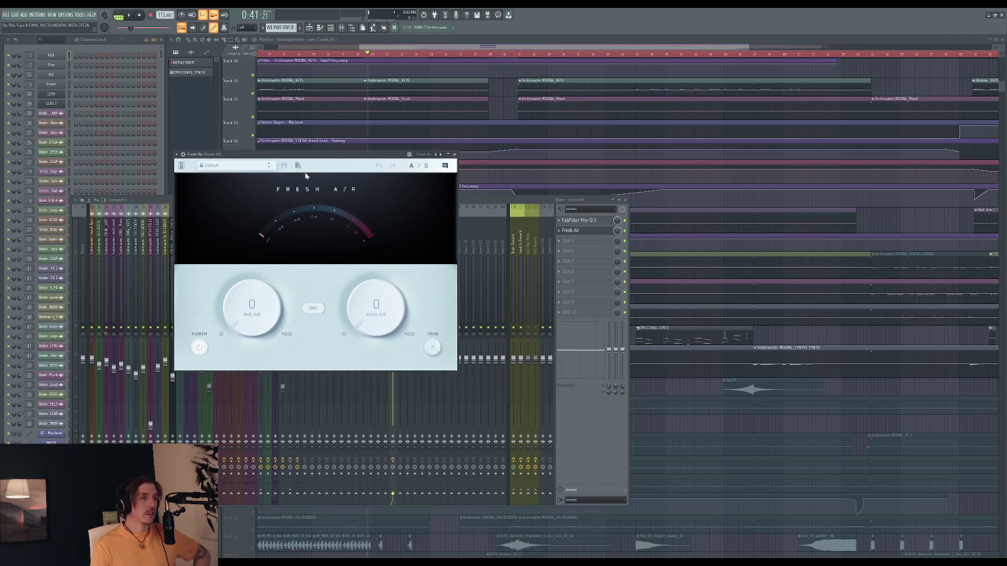
drag(252, 316, 294, 269)
click(567, 231)
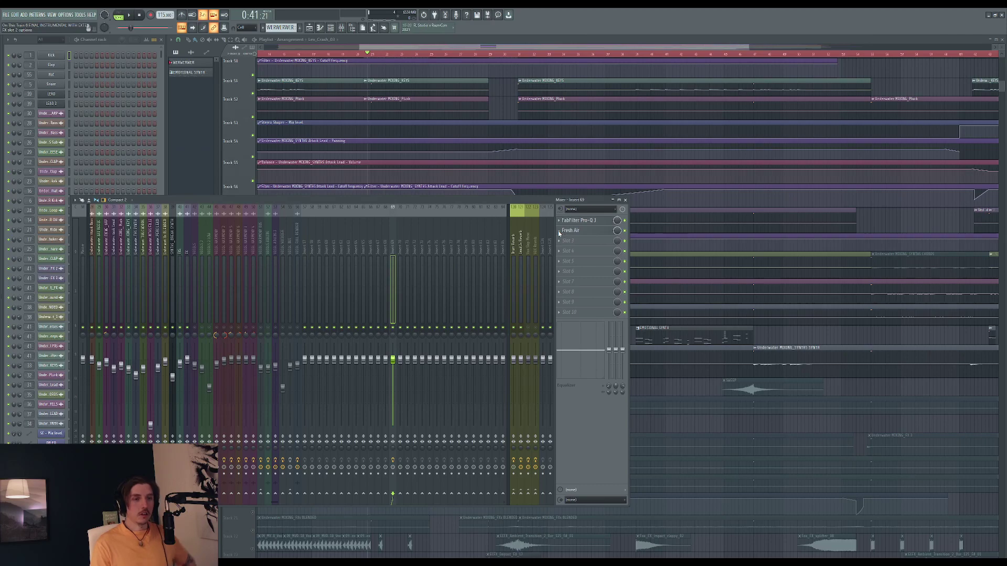
key(Delete)
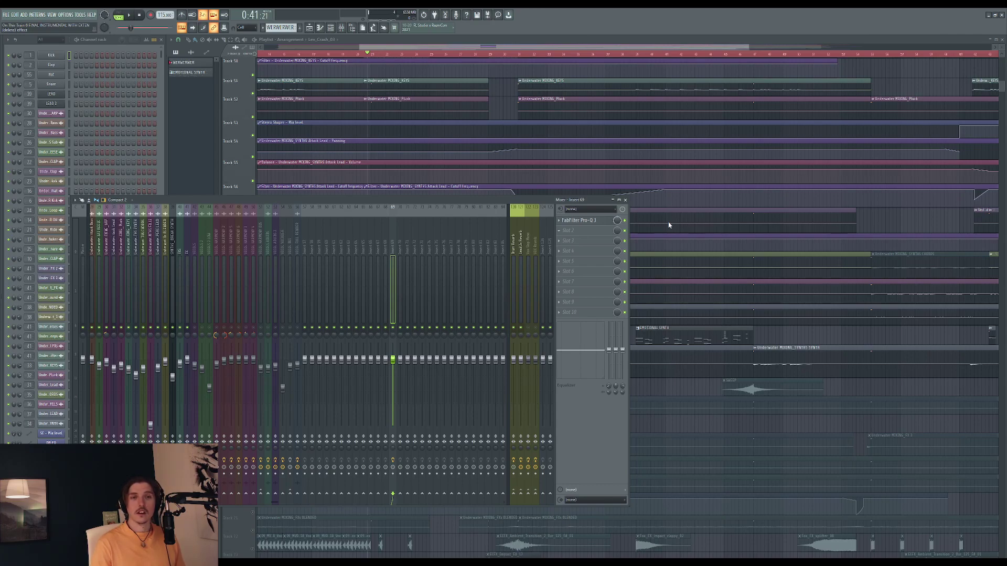
Step: Try Fruity Stereo Shaper with the Stereoize 2 preset and varied delay in the second effect slot, and remove it from the insert
key(ctrl+z)
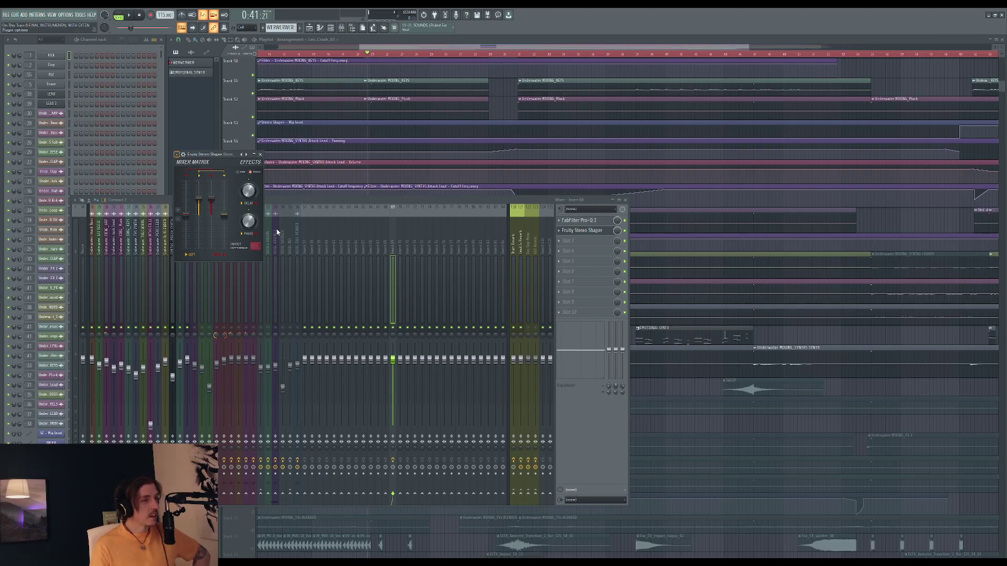
drag(248, 190, 248, 189)
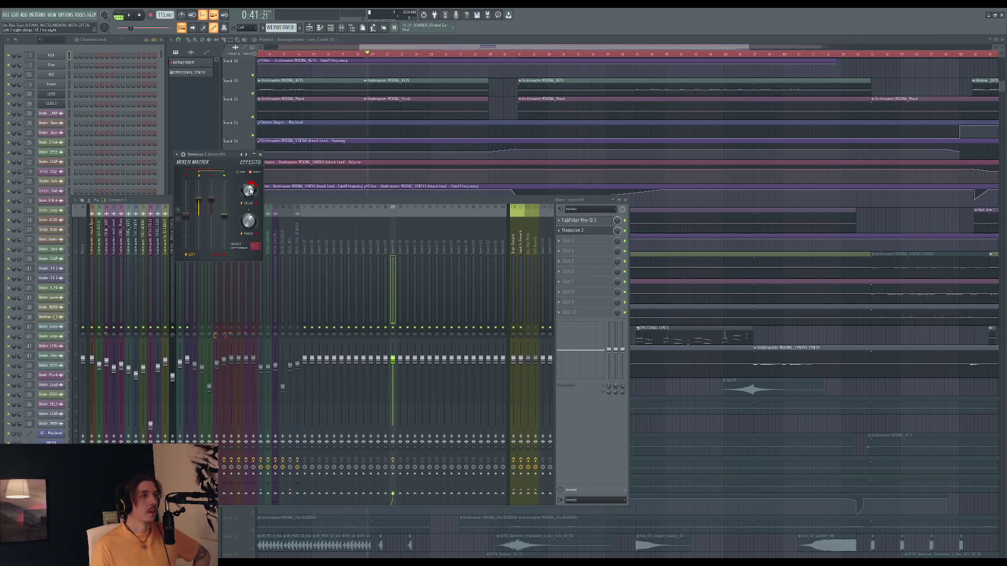
drag(250, 190, 250, 192)
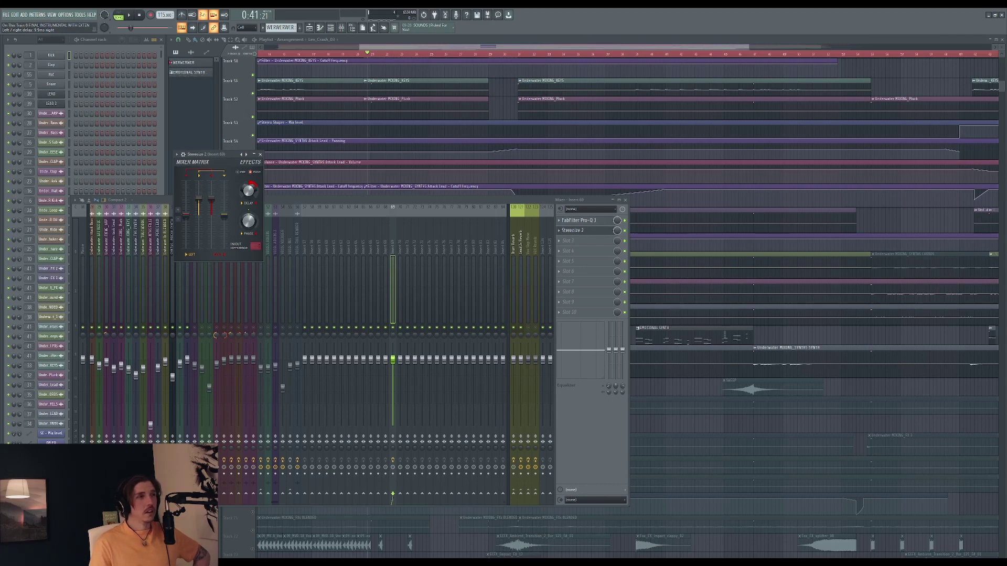
click(602, 233)
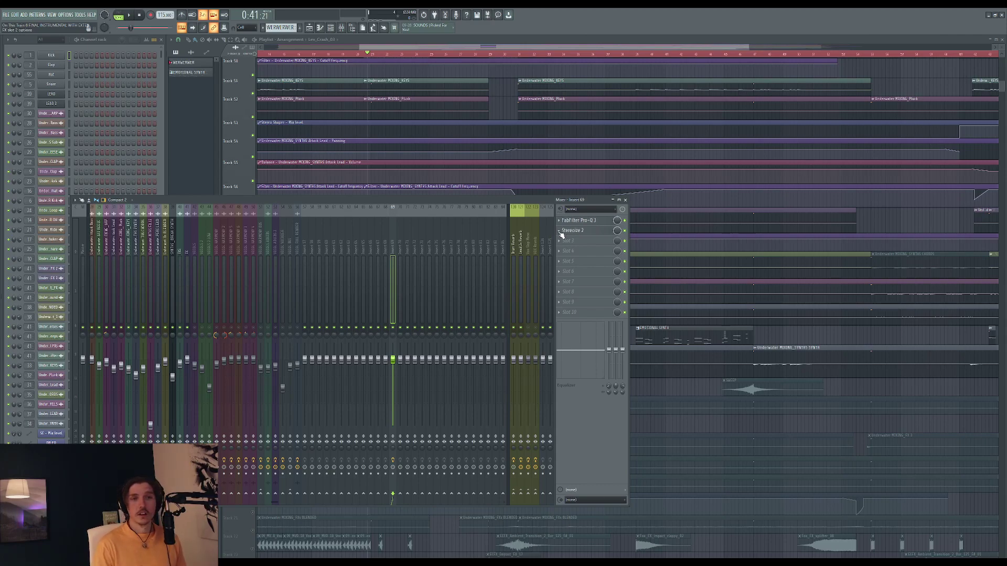
key(Delete)
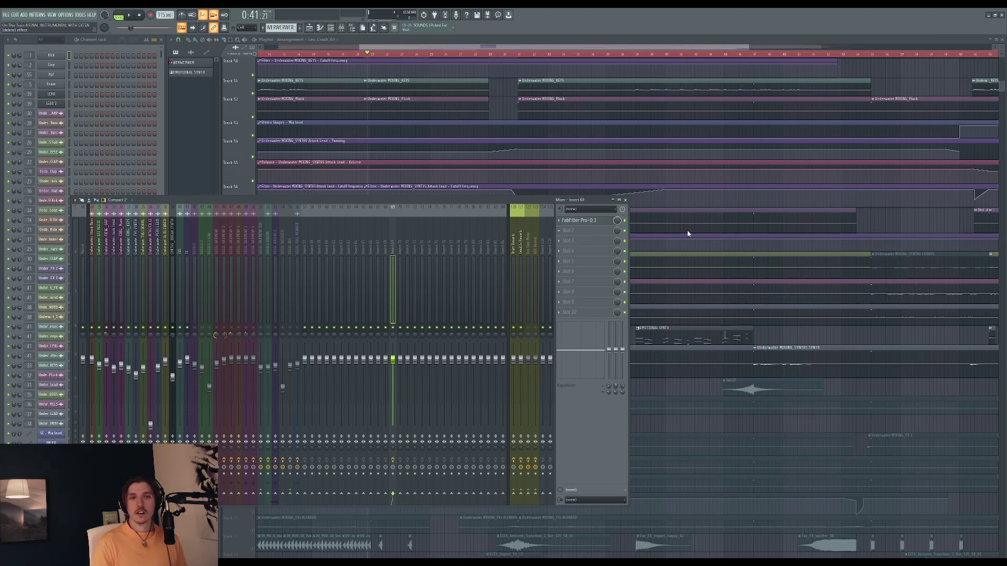
Step: Review the FabFilter Pro-Q 3 curve on the insert and close the plugin
click(595, 222)
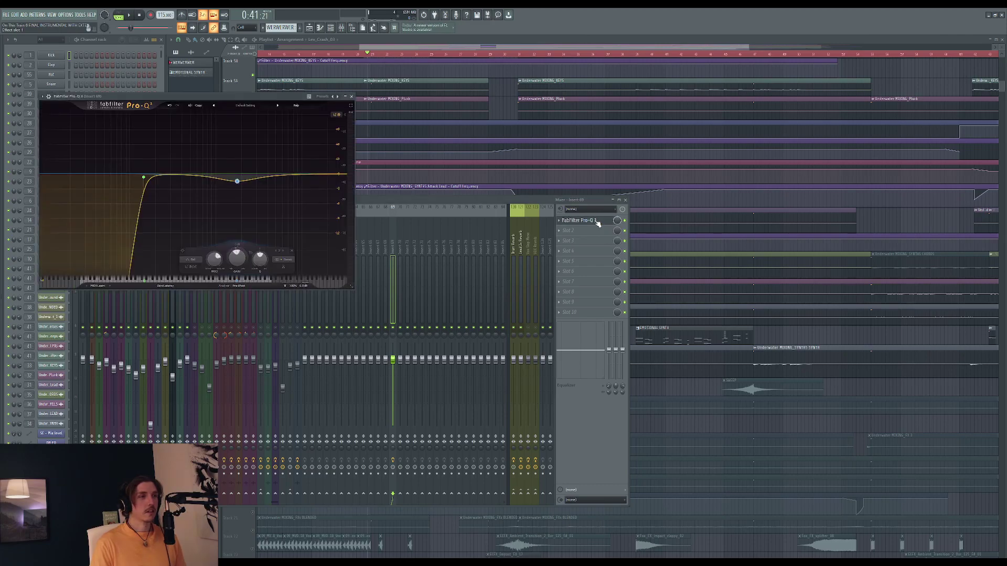
click(597, 222)
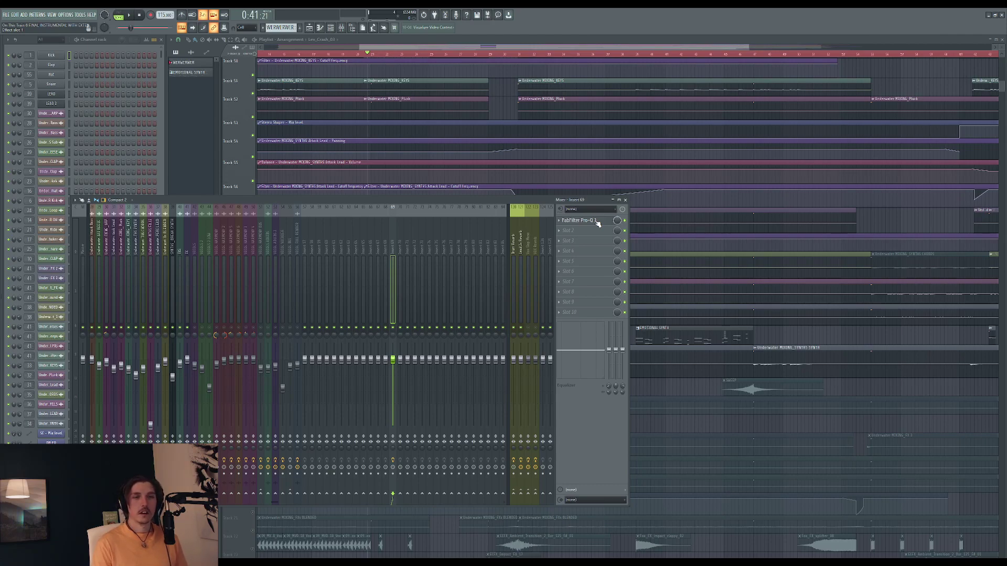
click(597, 223)
click(597, 223)
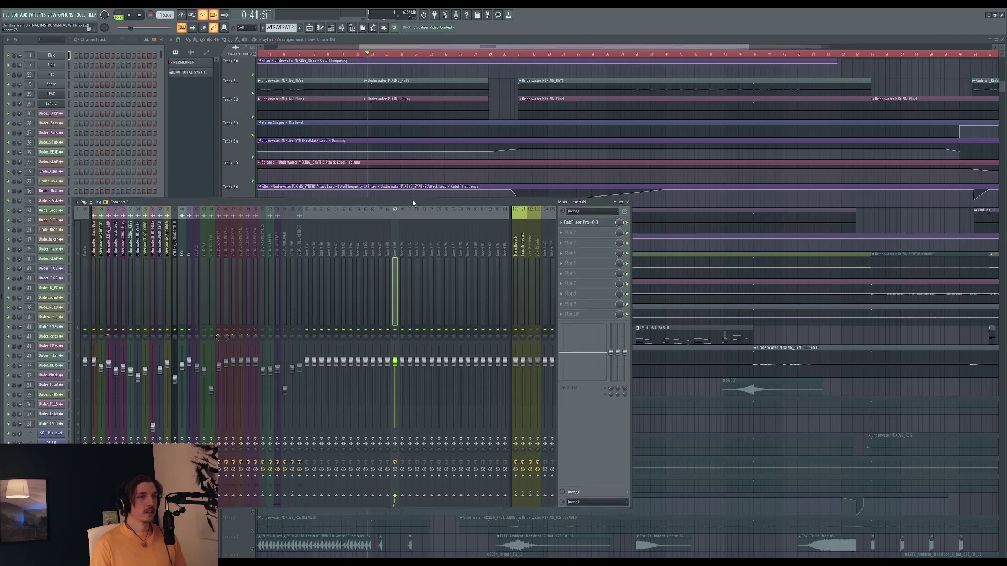
Step: Reposition the mixer, go back to the named inserts, select the VOCAL HARMONY 2 track, and close the mixer
drag(435, 194, 476, 209)
click(411, 247)
scroll(409, 248, up, 5)
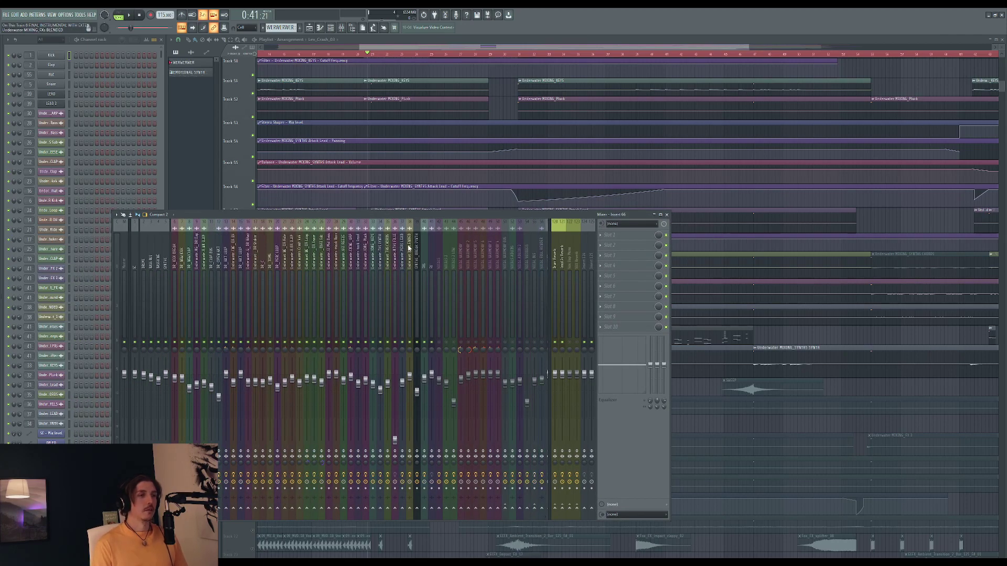
click(468, 257)
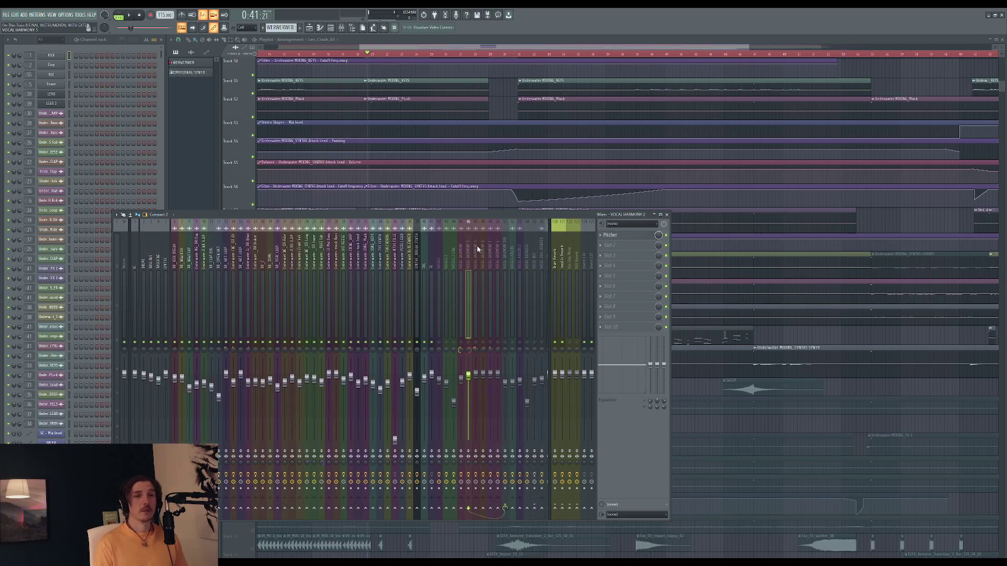
click(667, 215)
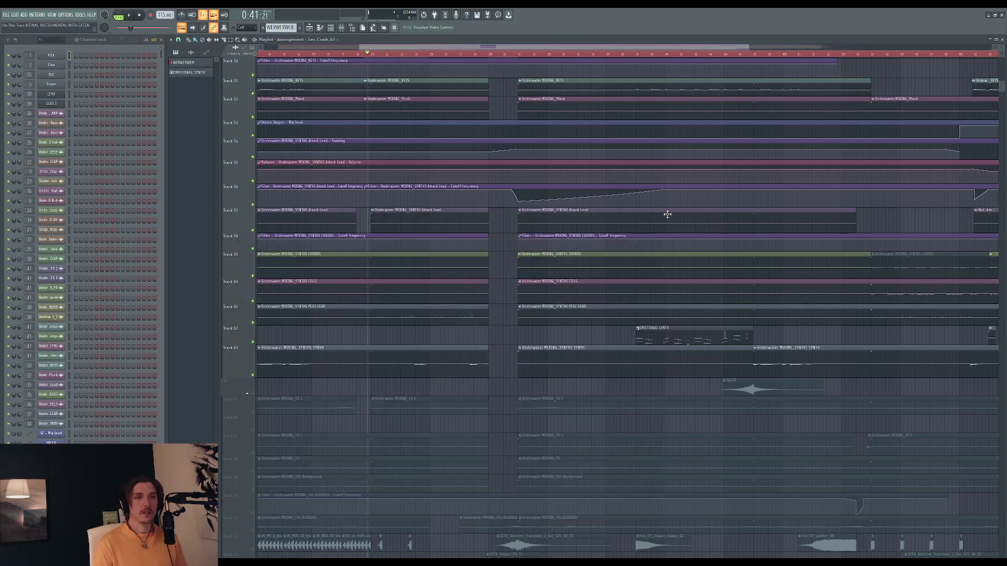
Step: Look over the bass and synth tracks in the playlist and pick the Underwater MIXING_SYNTHS SYNTH clip
scroll(446, 150, up, 4)
scroll(447, 153, up, 4)
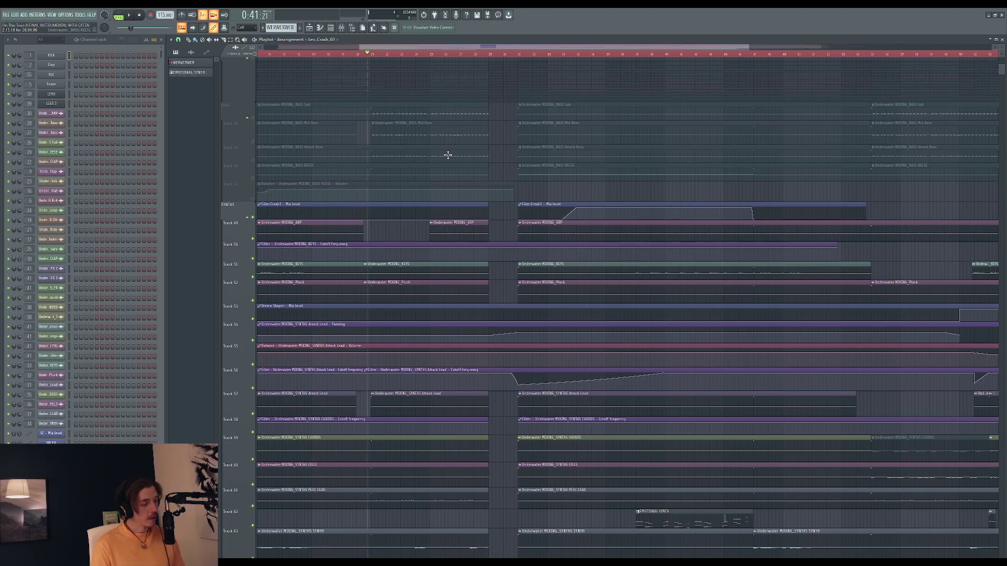
scroll(462, 155, up, 3)
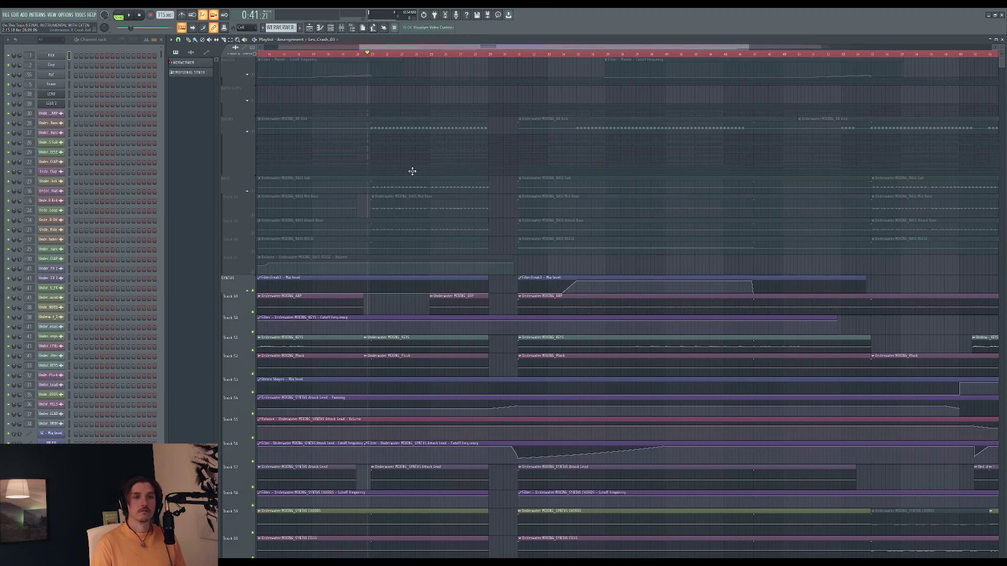
scroll(356, 223, down, 4)
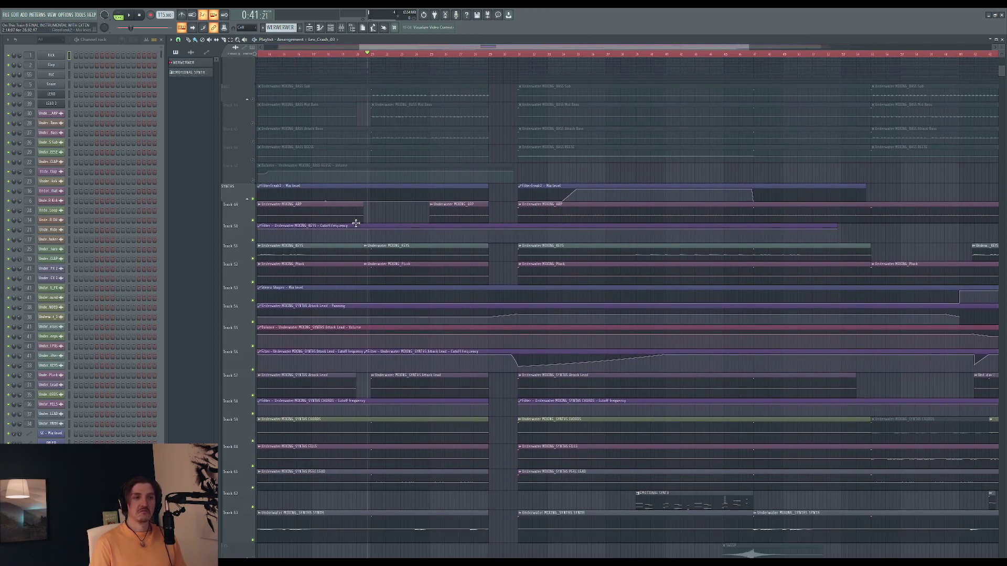
scroll(356, 222, down, 4)
scroll(356, 222, down, 3)
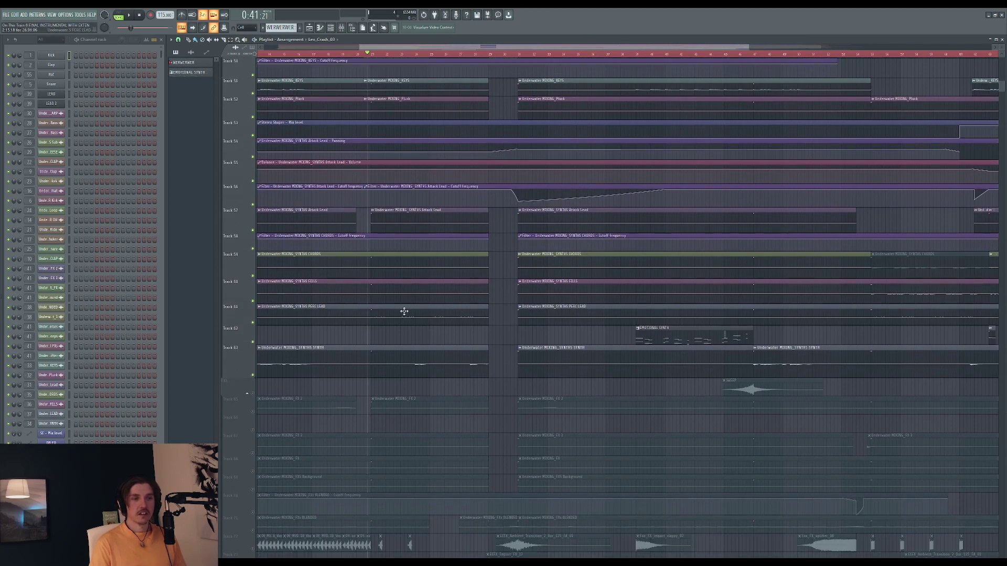
click(415, 354)
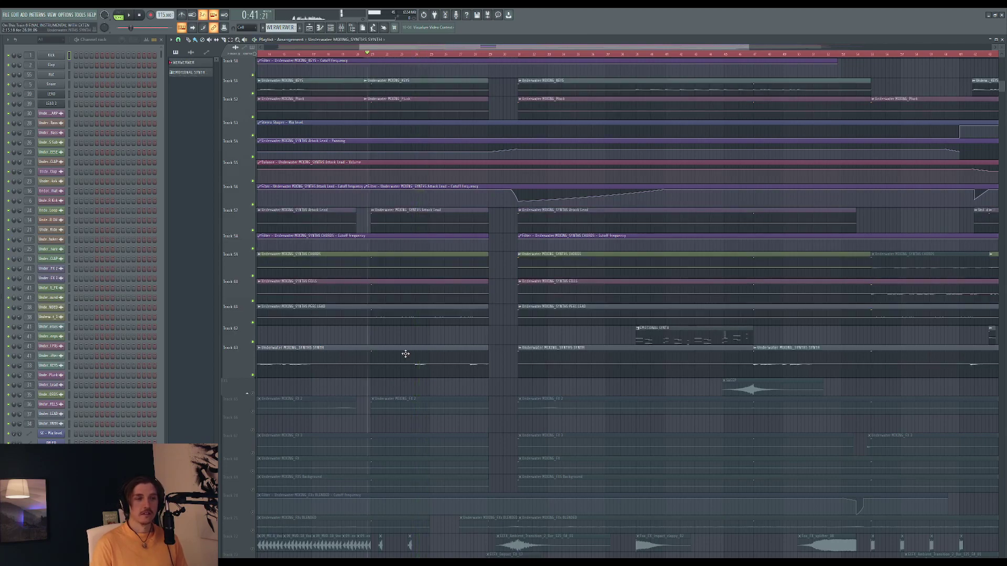
Step: Move the playhead to 0:25, solo the Underwater MIXING_SYNTHS SYNTH insert in the mixer, and play it back
drag(430, 48, 366, 50)
click(349, 54)
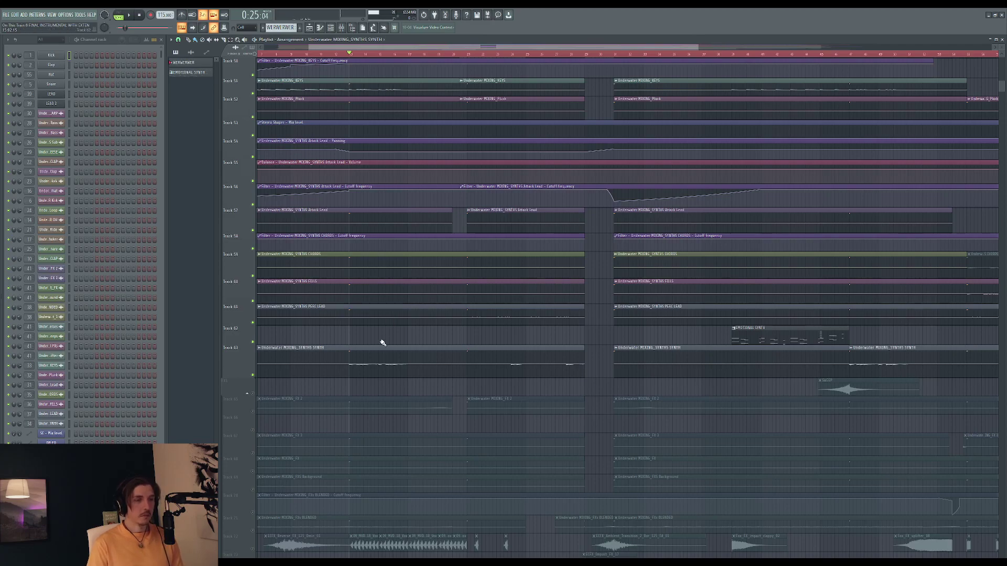
key(F9)
key(space)
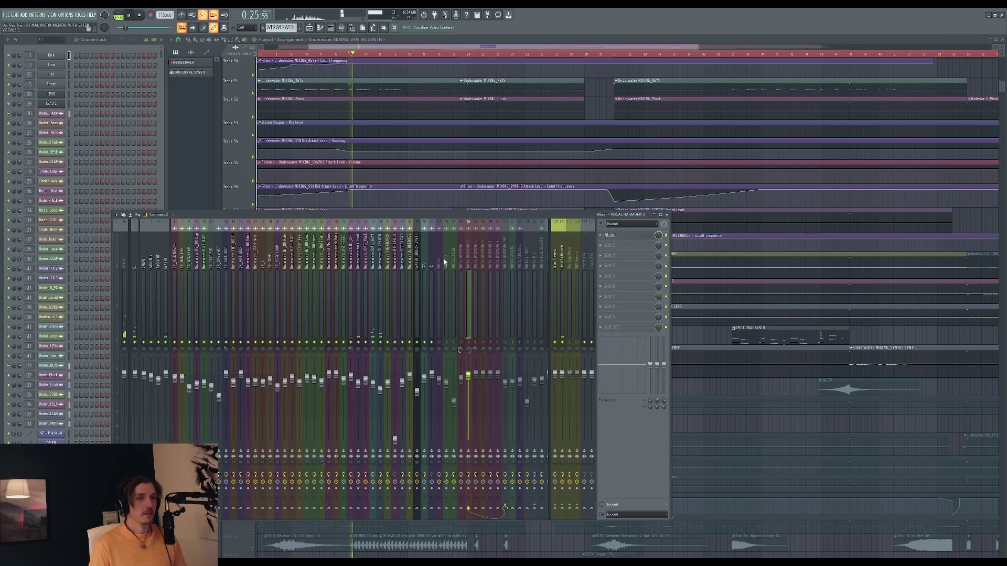
click(380, 261)
key(space)
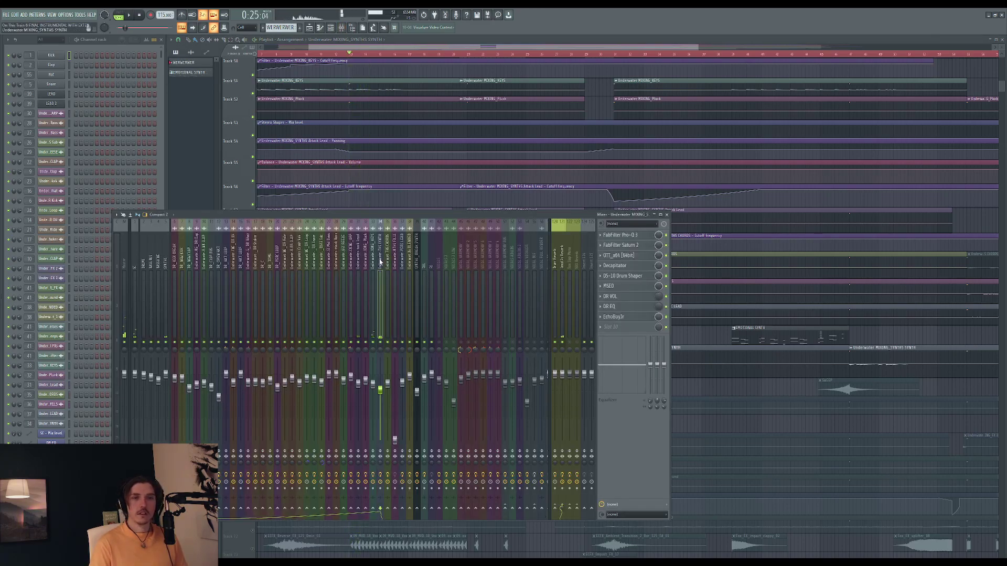
key(space)
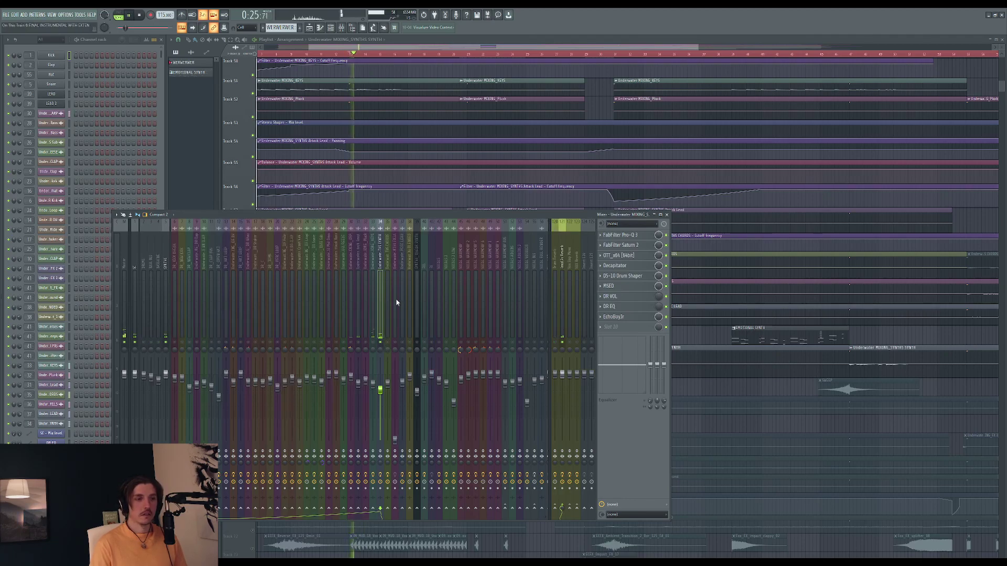
key(space)
Step: Inspect the low-cut band in the SYNTHS SYNTH insert's FabFilter Pro-Q 3 and close the plugin
click(628, 236)
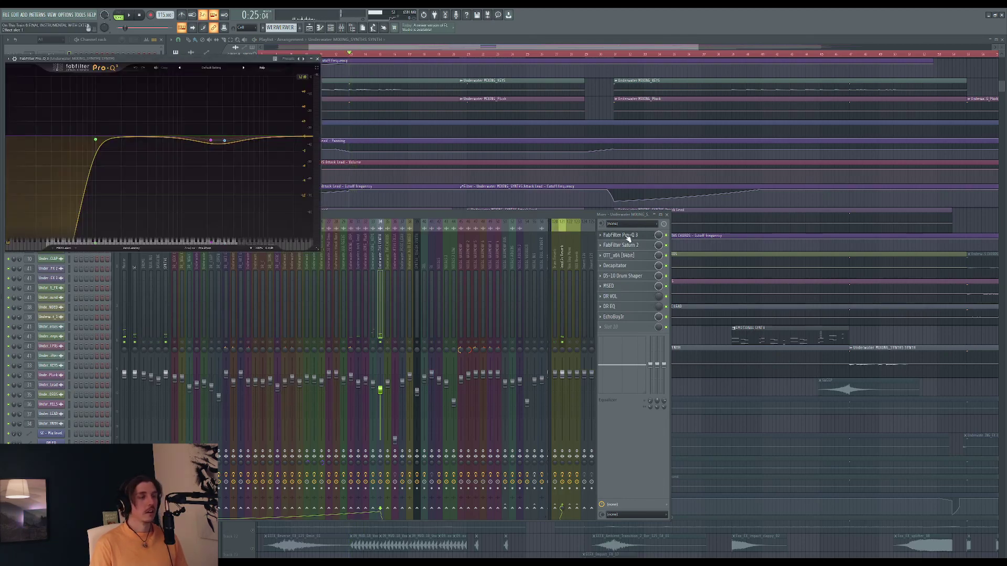
mouse_move(97, 143)
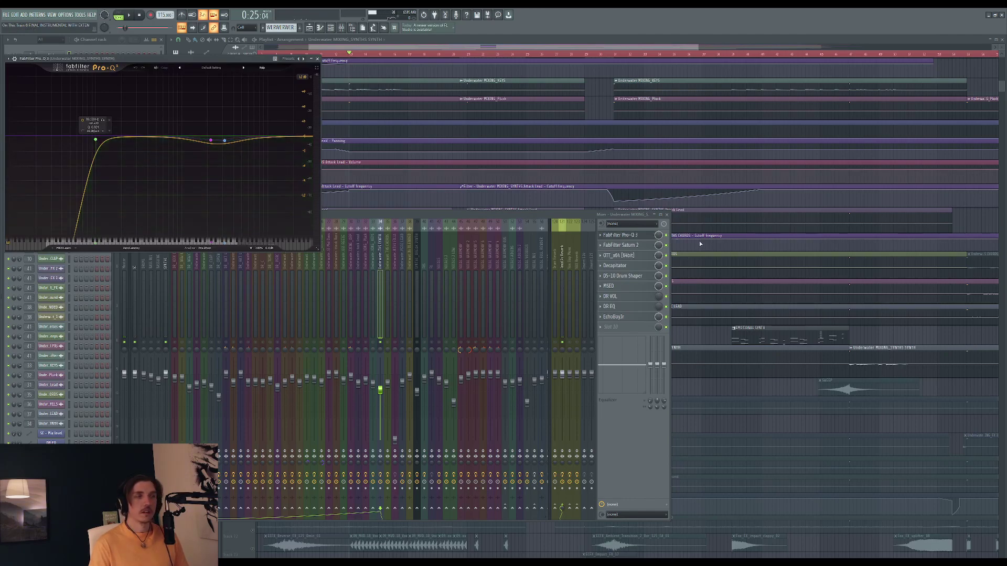
click(646, 237)
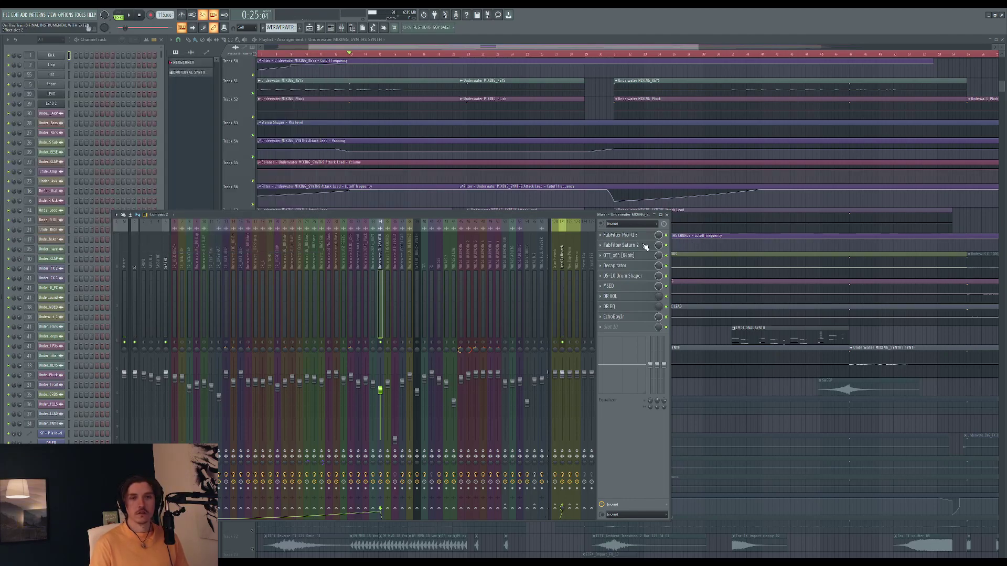
Step: Inspect the DS-10 Drum Shaper's Attack setting on the synth insert during playback and close the plugin
click(636, 276)
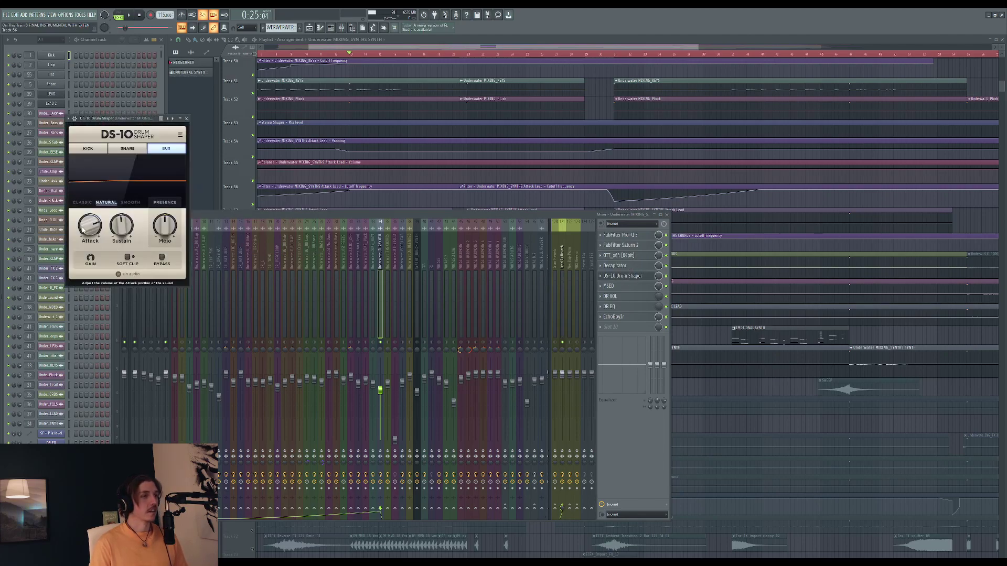
key(space)
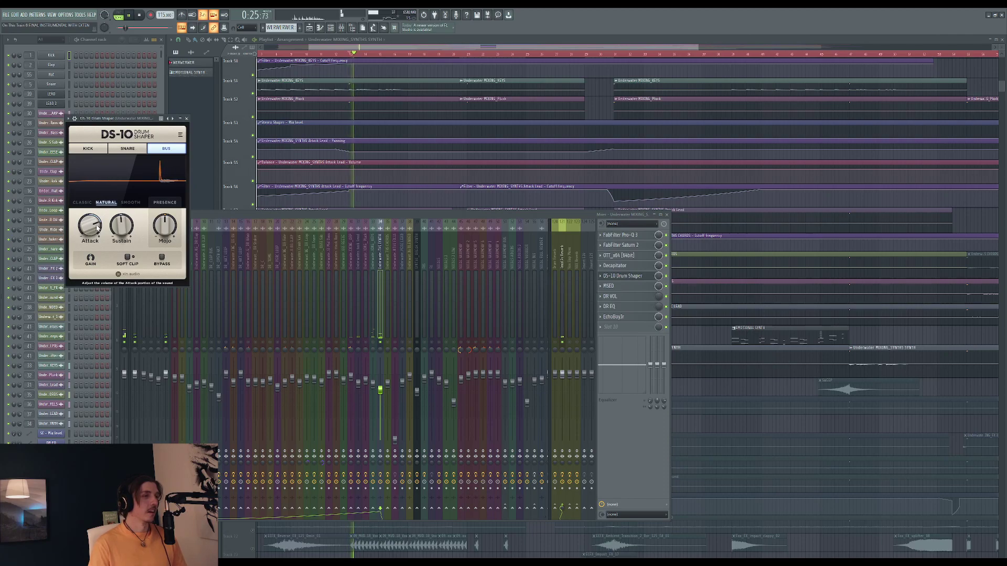
key(space)
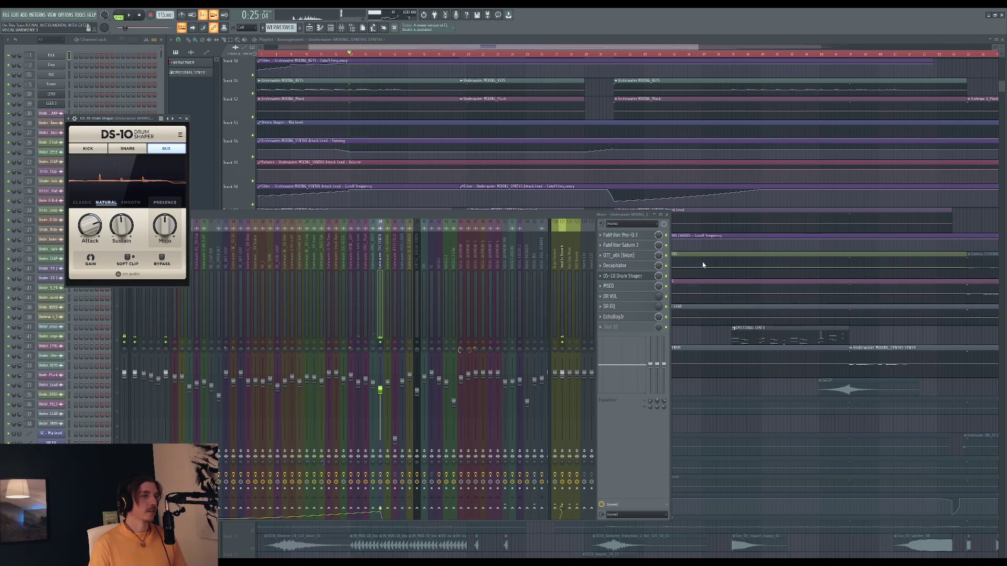
click(640, 277)
Step: Examine the Mid Gain and Side Gain controls in the synth insert's MSED, moving its window clear, and close it
click(629, 286)
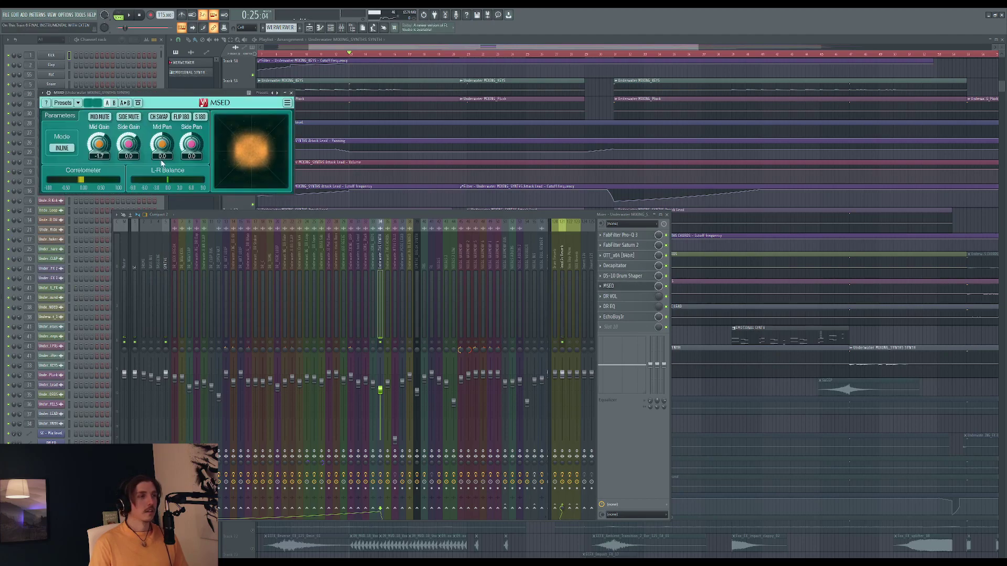
drag(145, 95, 169, 100)
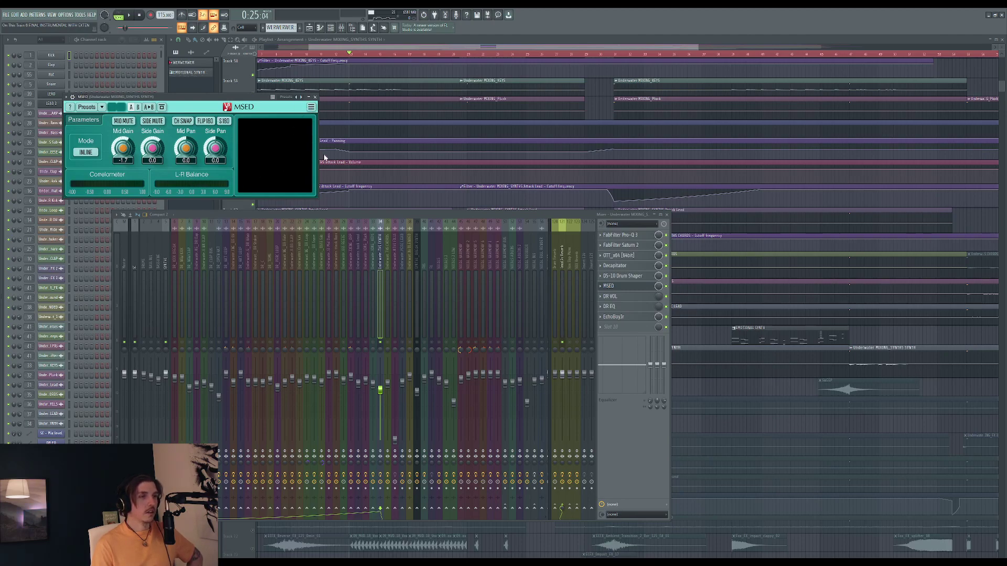
drag(199, 97, 208, 98)
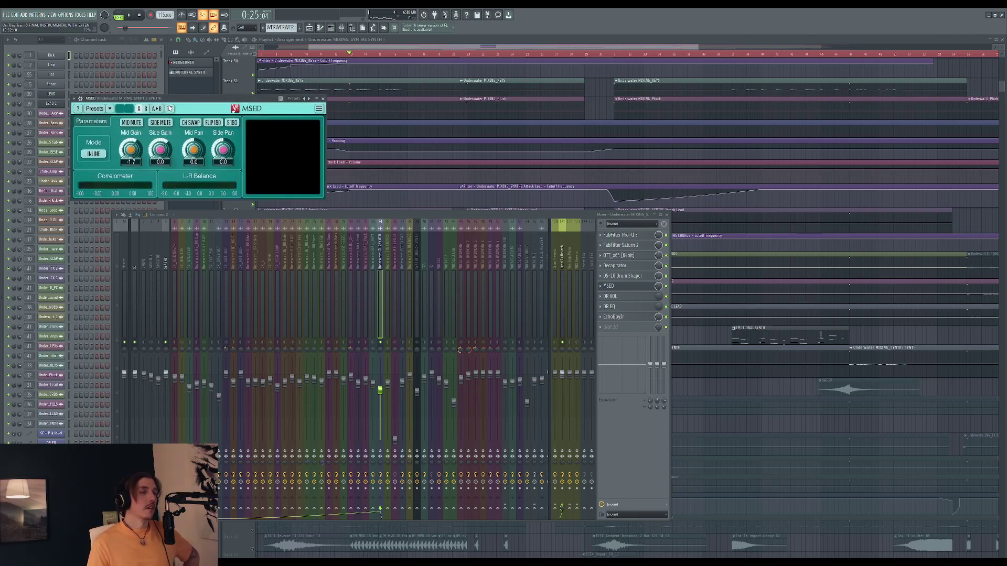
drag(176, 100, 213, 96)
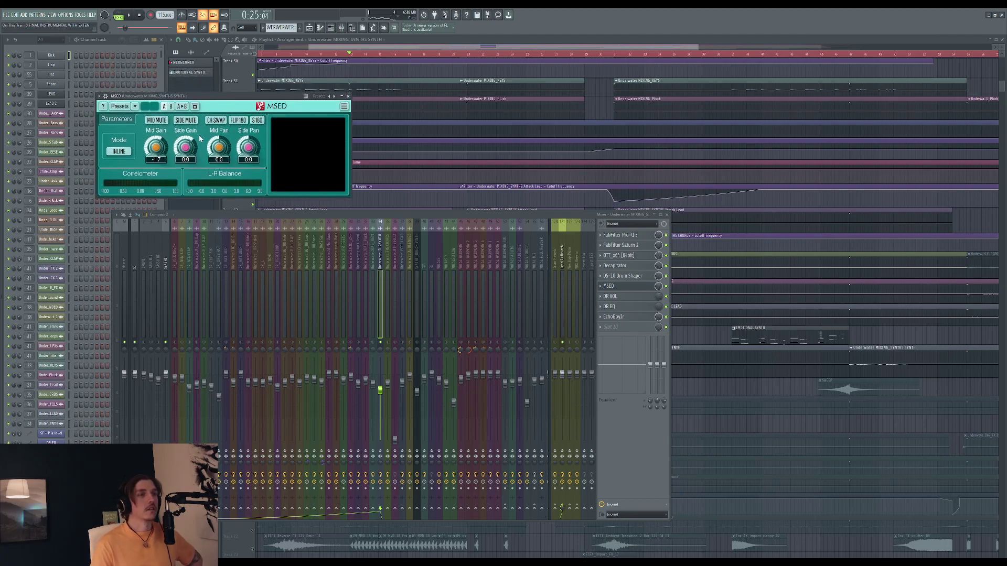
mouse_move(155, 148)
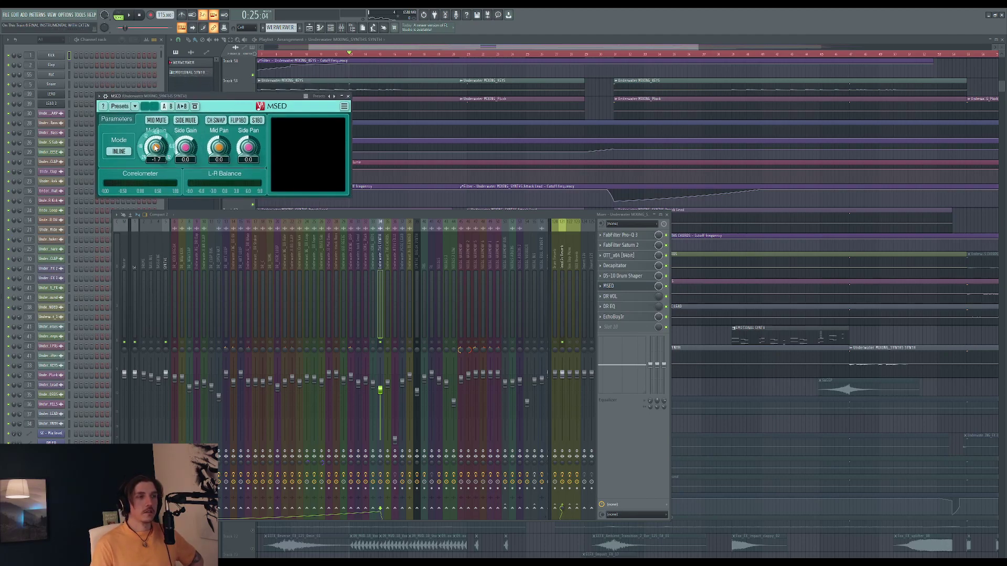
click(638, 289)
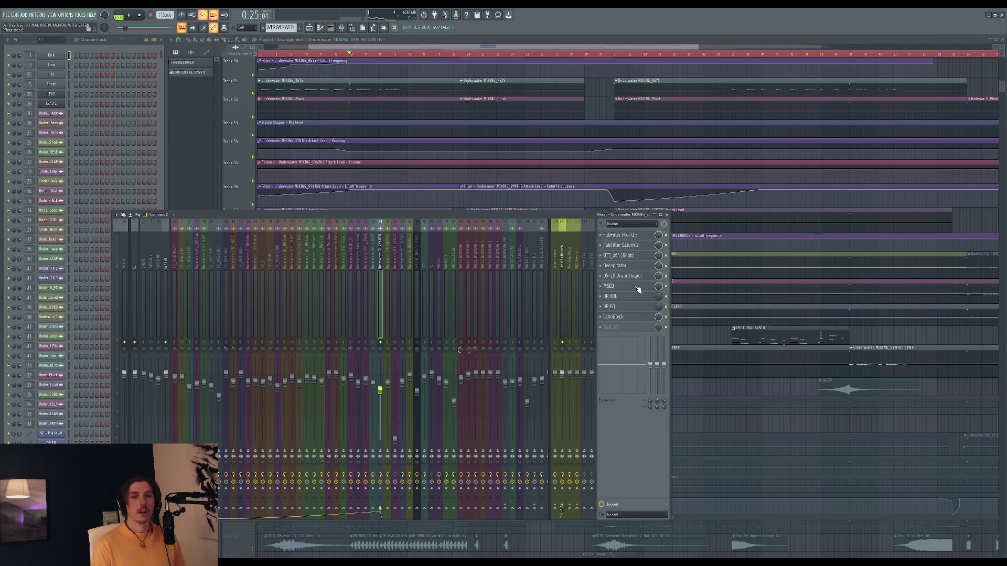
Step: Reopen MSED on the synth insert and try different Mid Gain values, from 4.2 down to -1.1
click(638, 289)
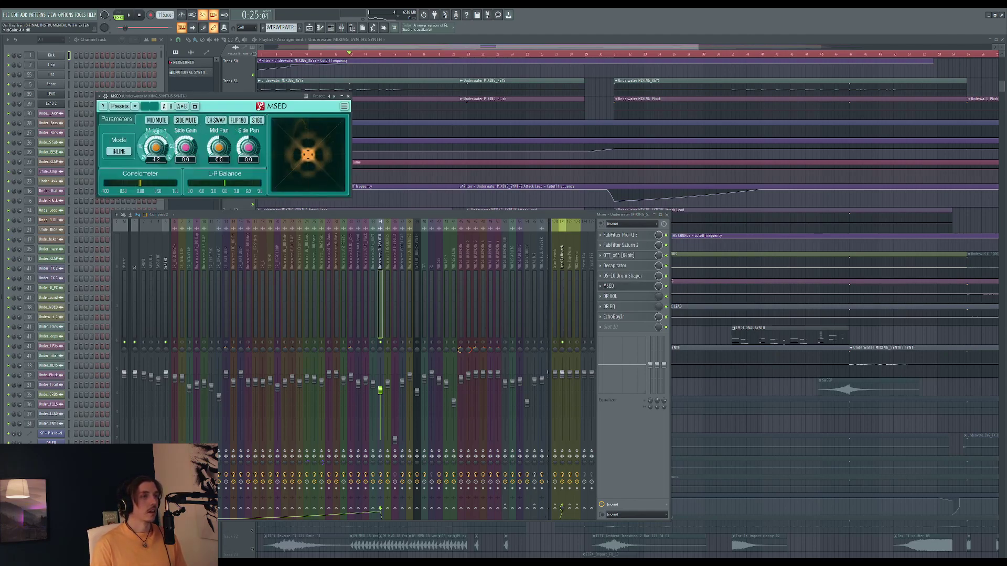
drag(155, 147, 156, 173)
drag(155, 131, 156, 132)
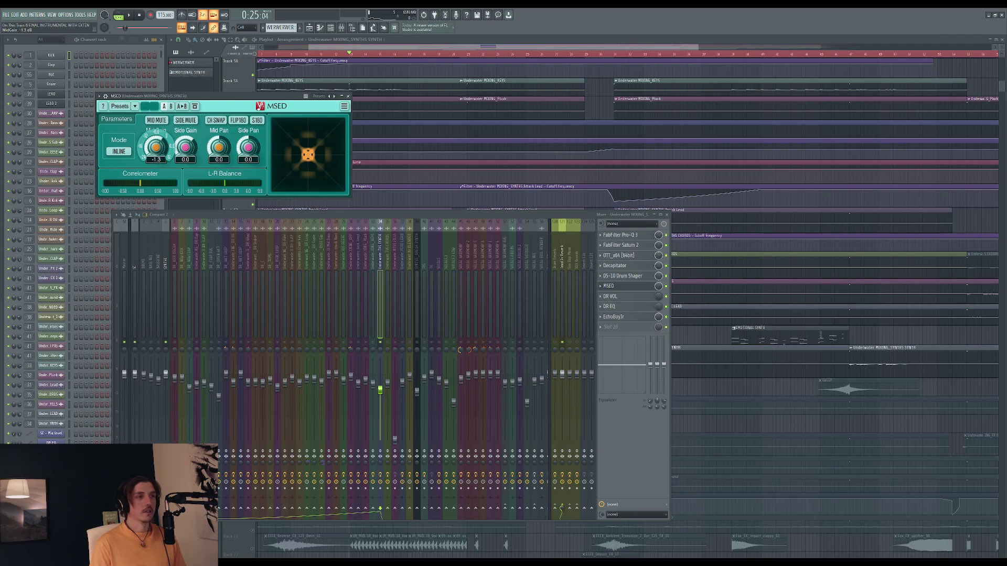
drag(156, 132, 155, 131)
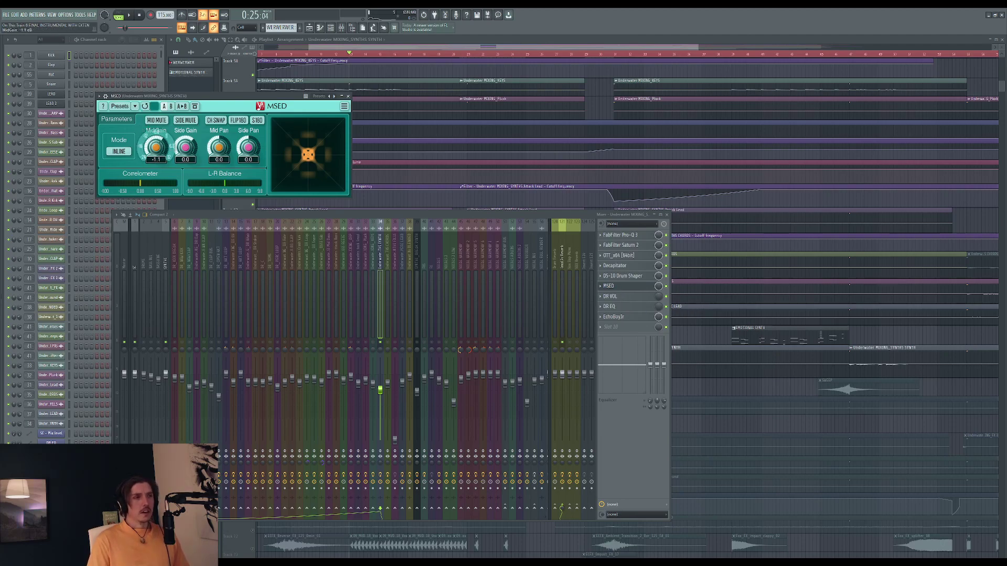
Step: Load LittleAlterBoy in the second slot of an empty mixer insert and try different Formant settings
click(629, 286)
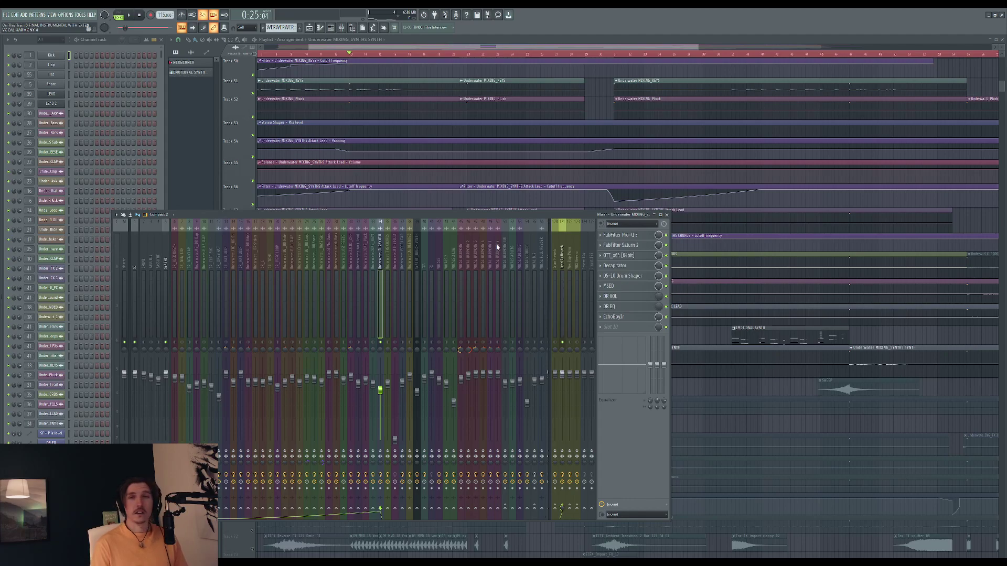
scroll(511, 247, down, 4)
click(468, 247)
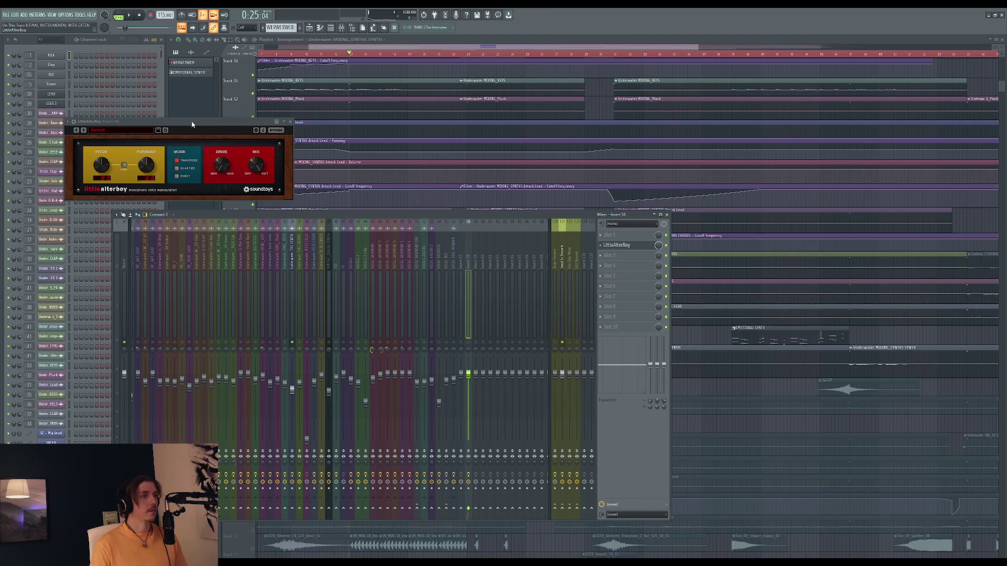
drag(190, 124, 212, 127)
mouse_move(201, 168)
mouse_down()
mouse_move(198, 191)
mouse_move(190, 170)
mouse_up()
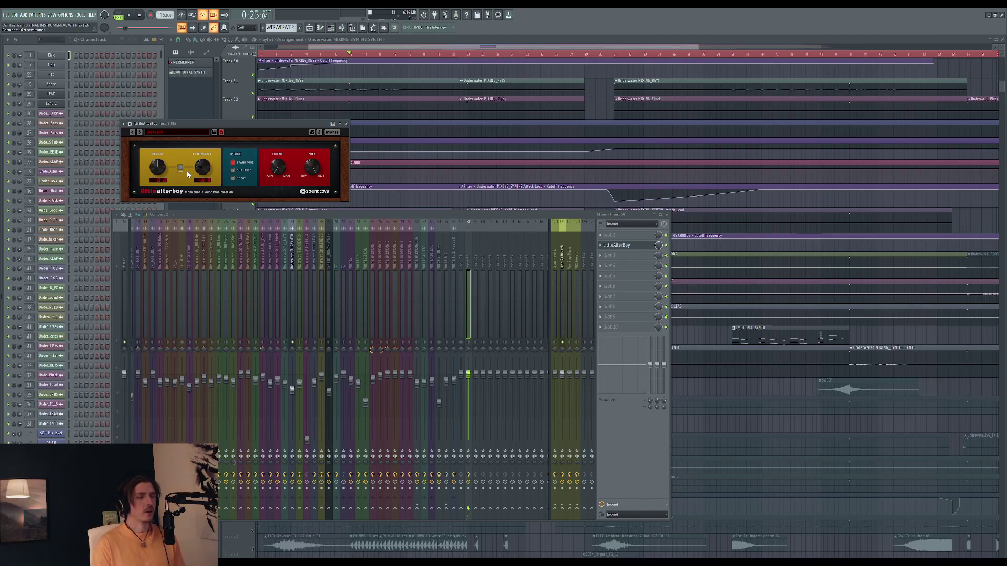
mouse_move(195, 168)
mouse_down()
mouse_move(211, 151)
mouse_move(207, 165)
mouse_up()
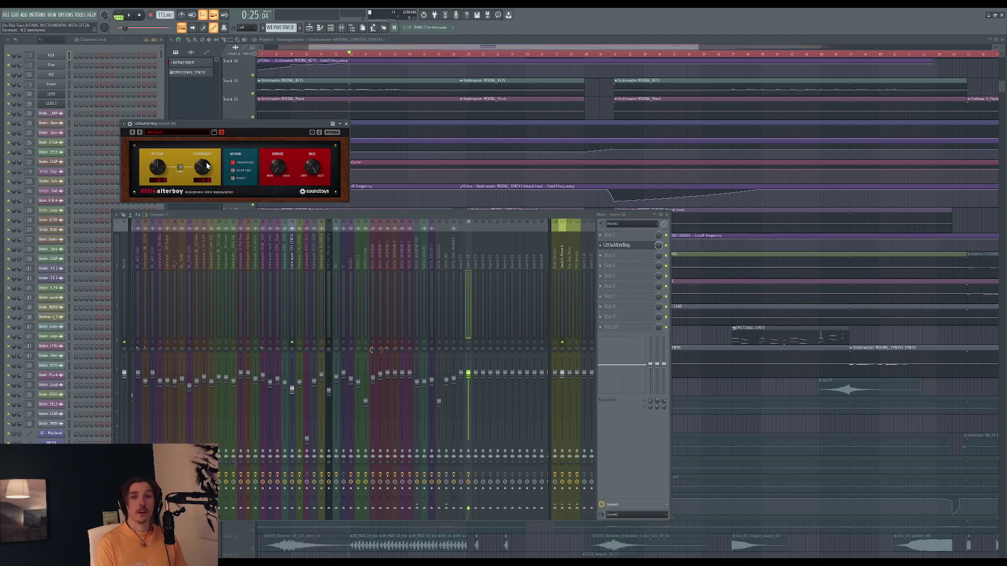
drag(234, 123, 245, 122)
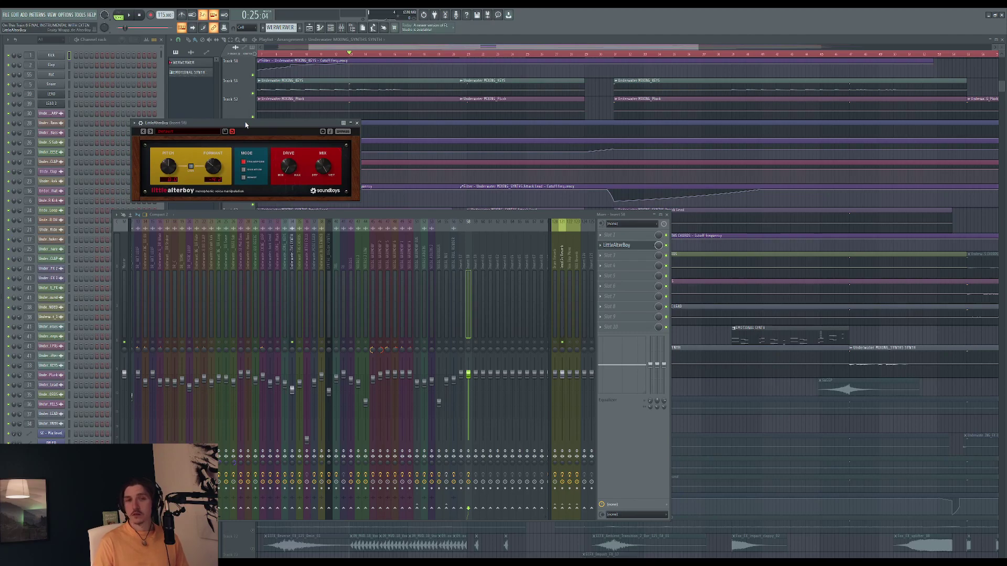
drag(244, 123, 252, 121)
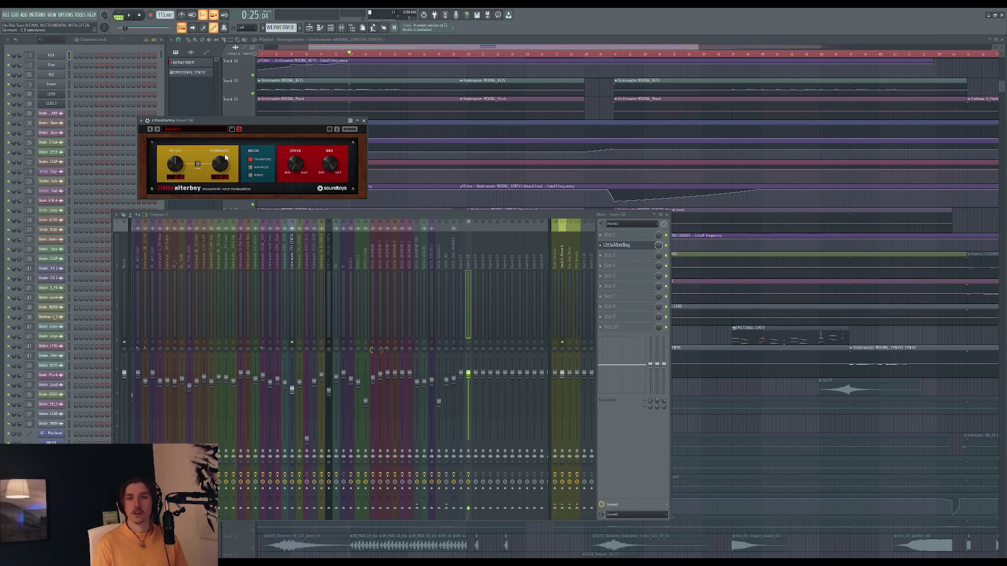
Step: Replace LittleAlterBoy with VocalSynth 2 on the insert, enable its Polyvox module and close the plugin
click(628, 246)
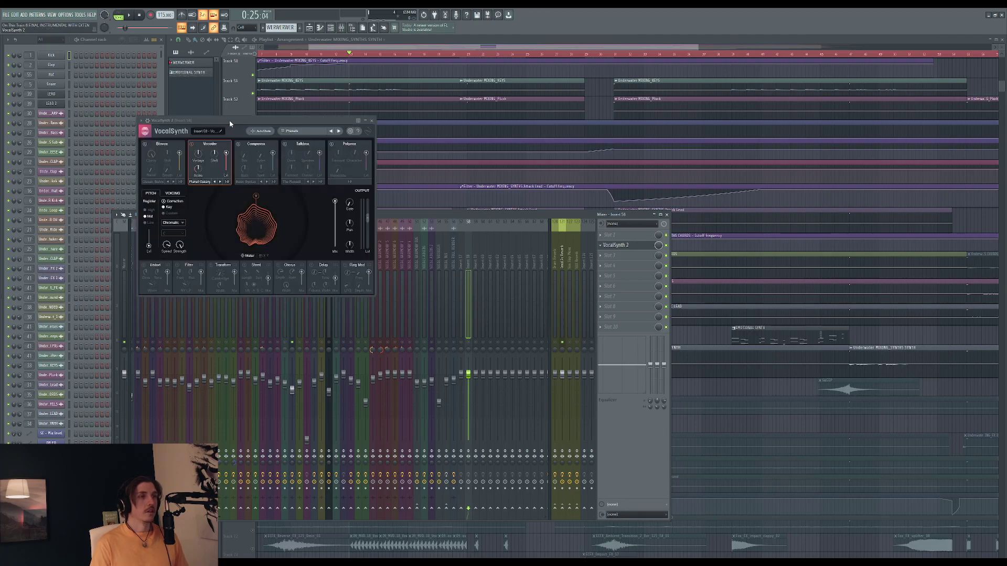
click(332, 144)
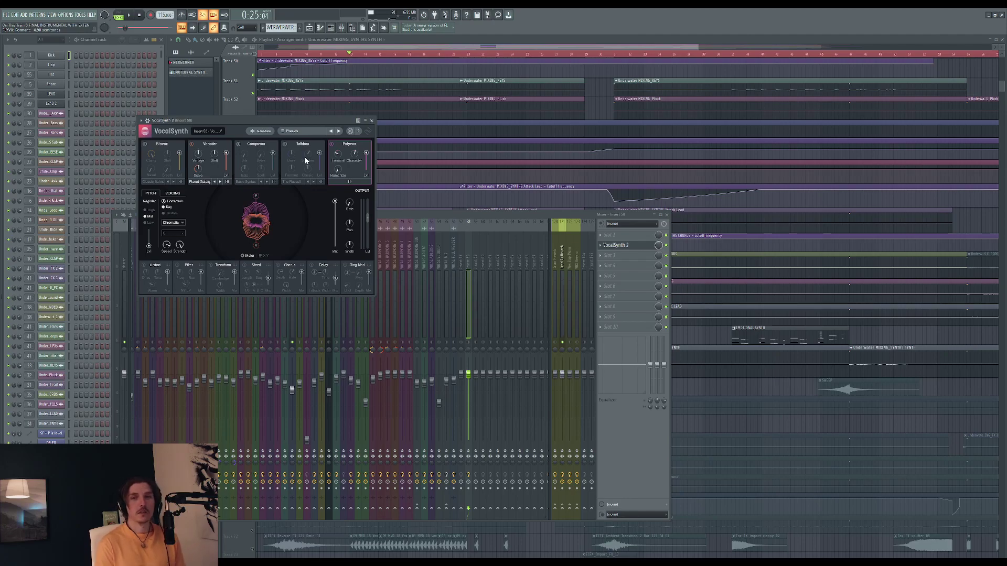
click(372, 121)
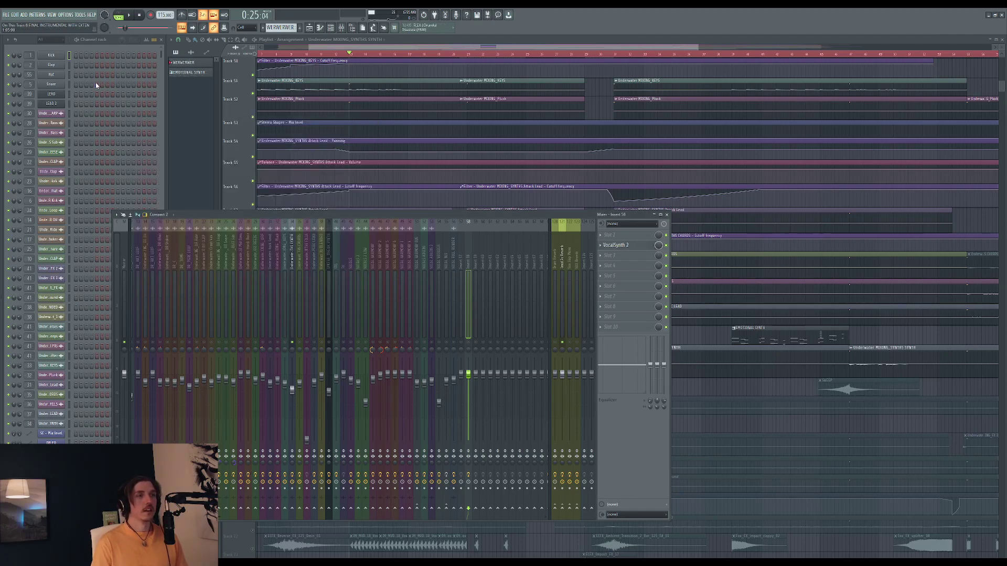
Step: Shift the mixer window slightly, then close it to reveal the full playlist
click(124, 252)
drag(256, 219, 272, 225)
click(519, 268)
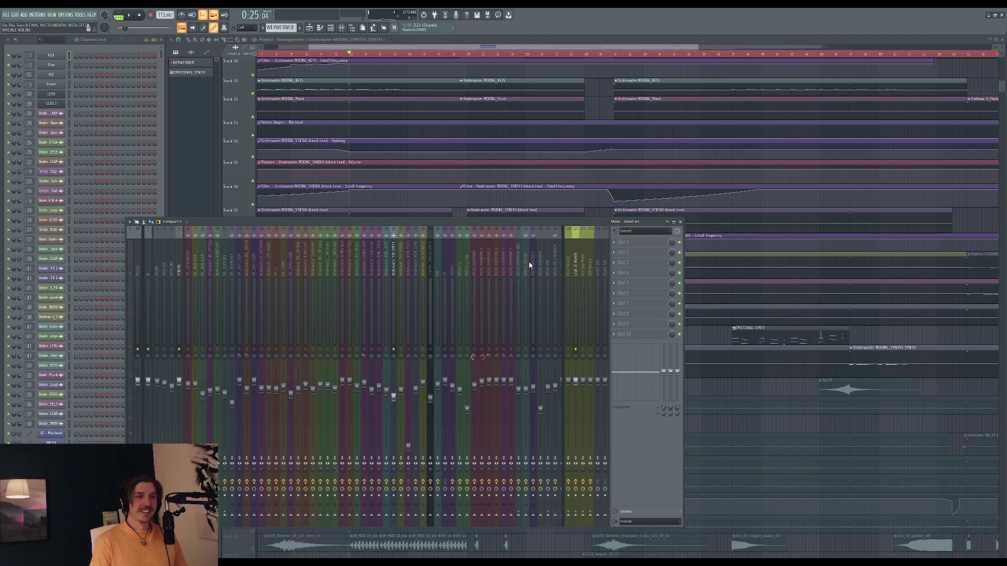
click(681, 222)
Step: Solo the BASS track group in the playlist and play it from shortly before the drop
scroll(238, 204, up, 8)
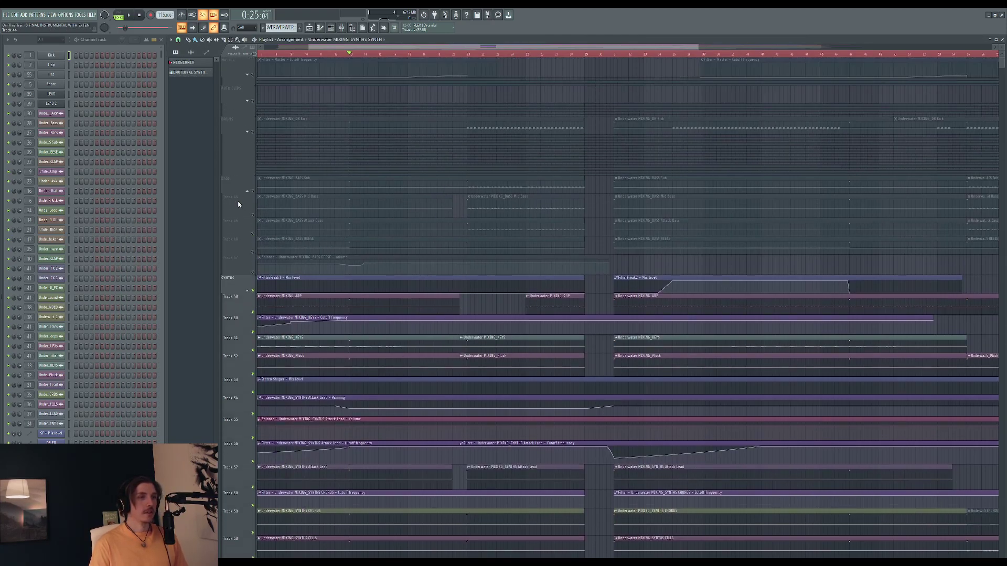
click(252, 192)
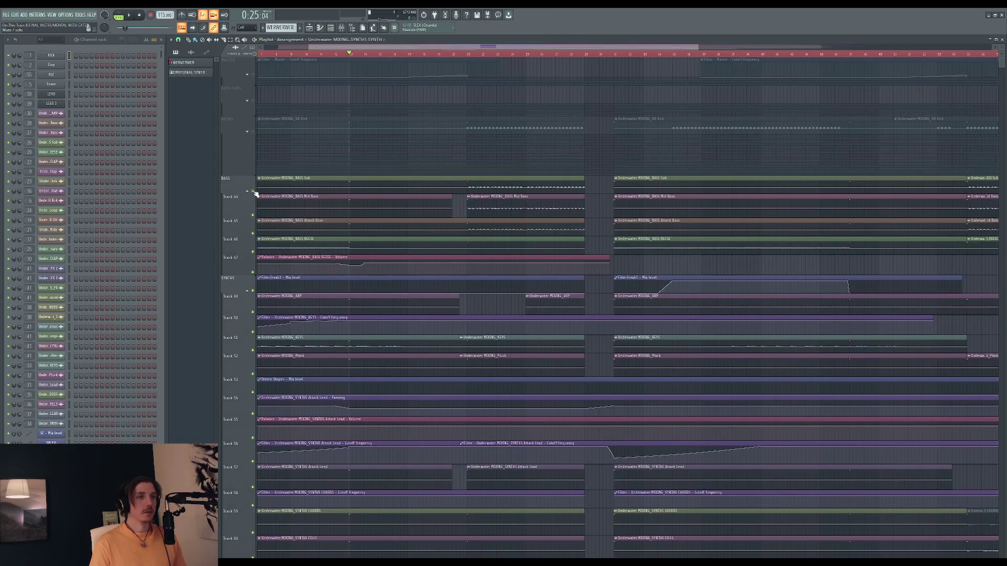
right_click(253, 192)
drag(466, 46, 470, 96)
key(space)
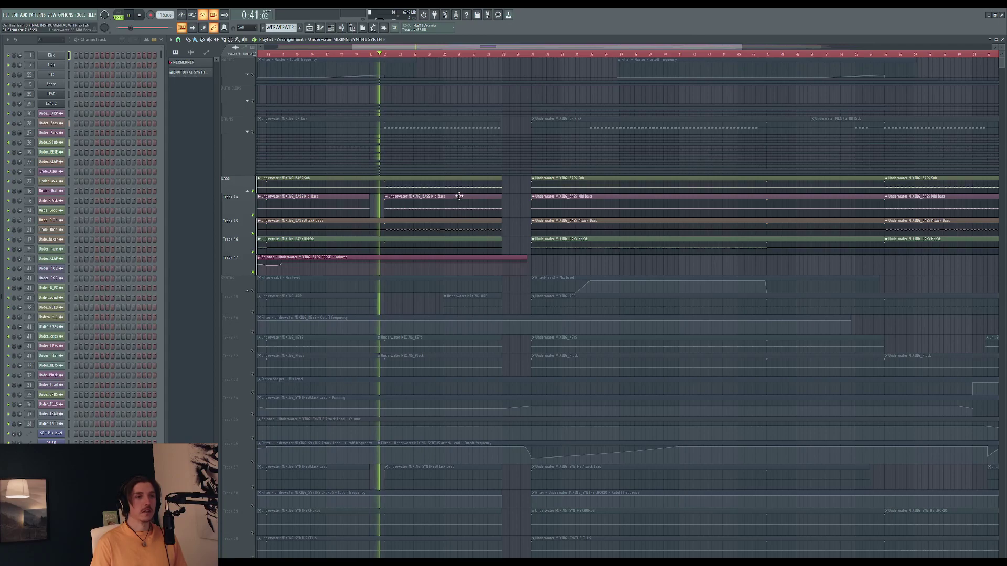
scroll(484, 224, up, 2)
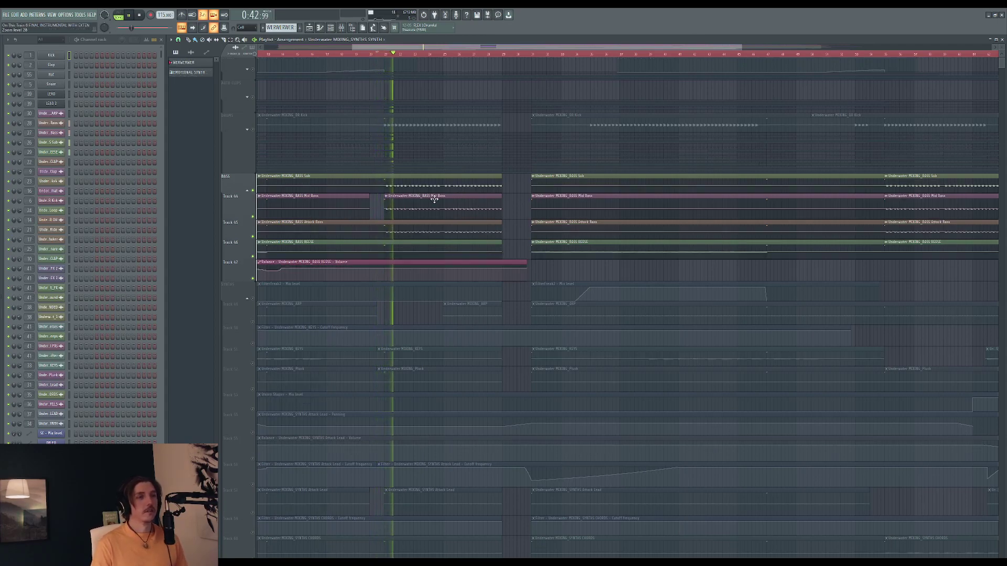
Step: Replay the bass with the mixer open, inspect the effect chain on an active bass insert, and close the mixer
key(F9)
key(space)
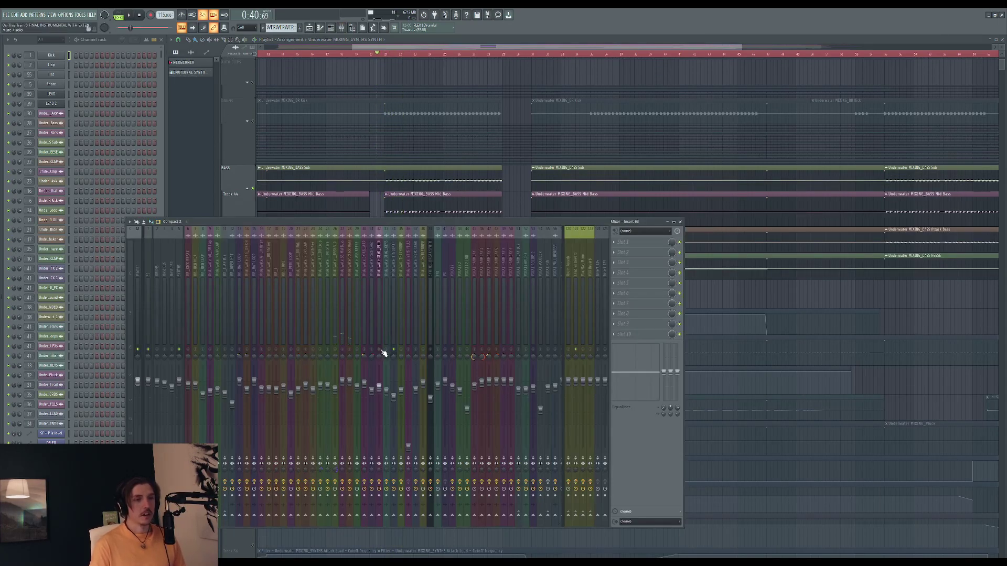
key(space)
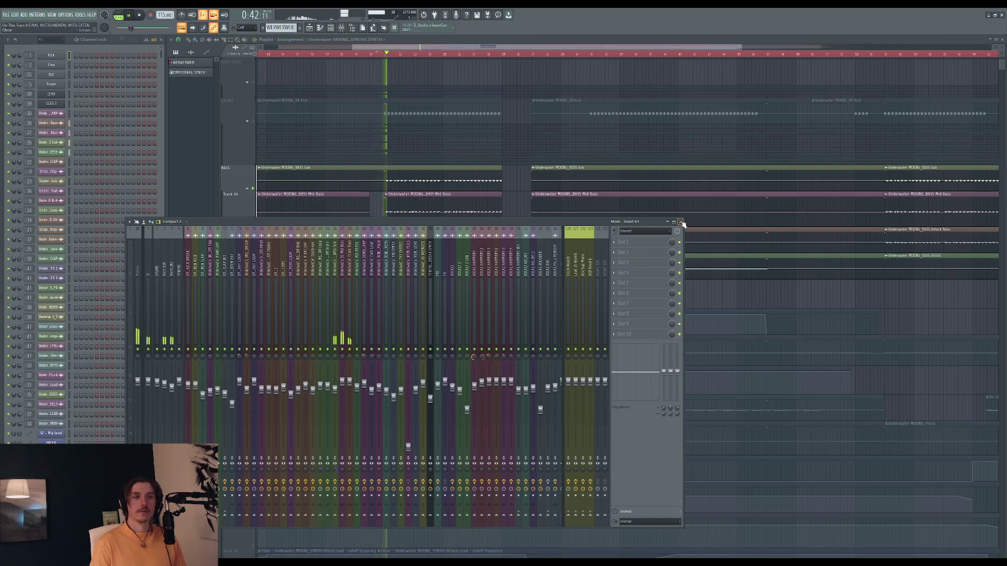
click(344, 259)
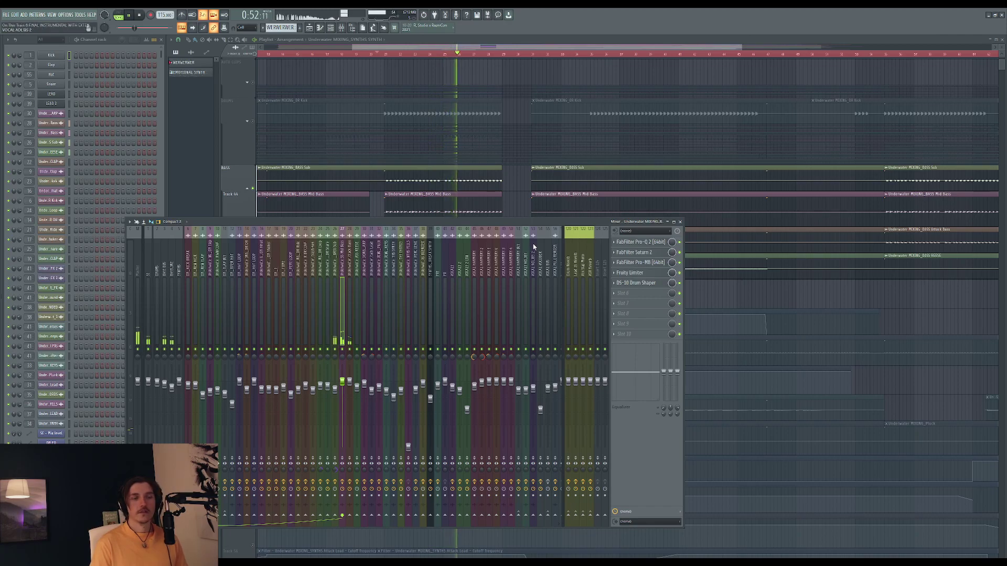
key(space)
key(F9)
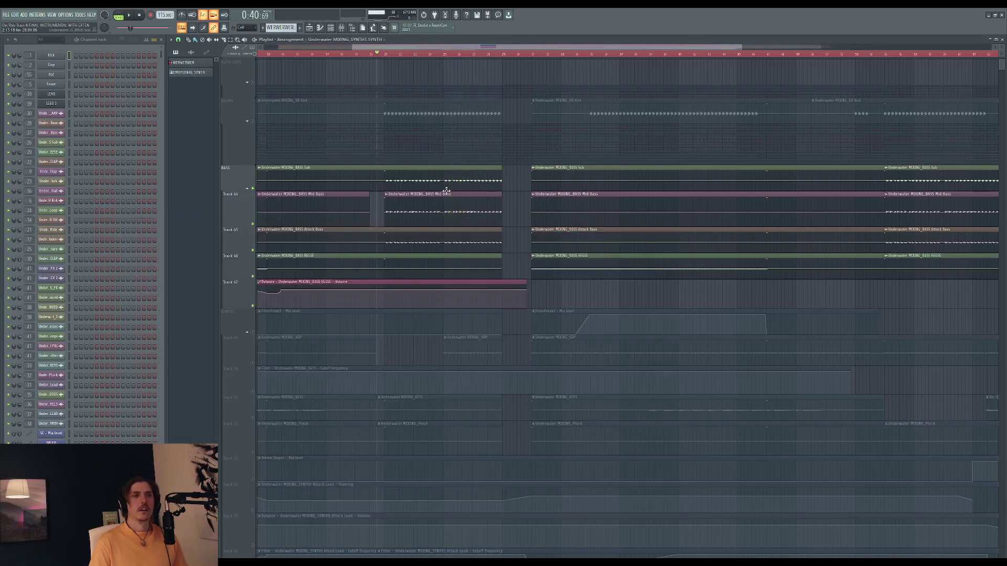
Step: Examine the layered BASS Sub, Mid Bass and Attack Bass clips up close in the playlist
scroll(435, 195, up, 2)
scroll(420, 194, up, 4)
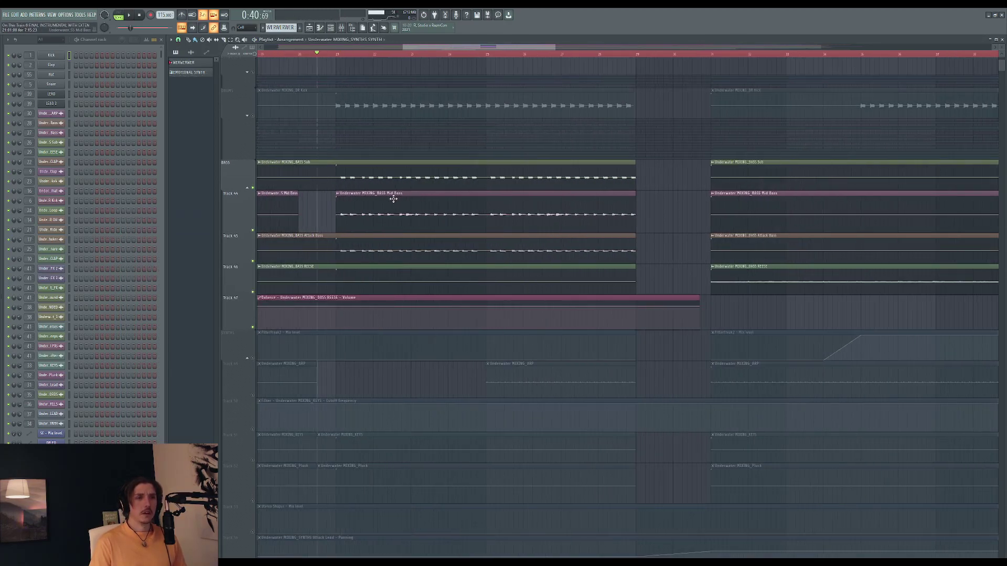
scroll(359, 193, up, 1)
key(y)
drag(313, 167, 377, 171)
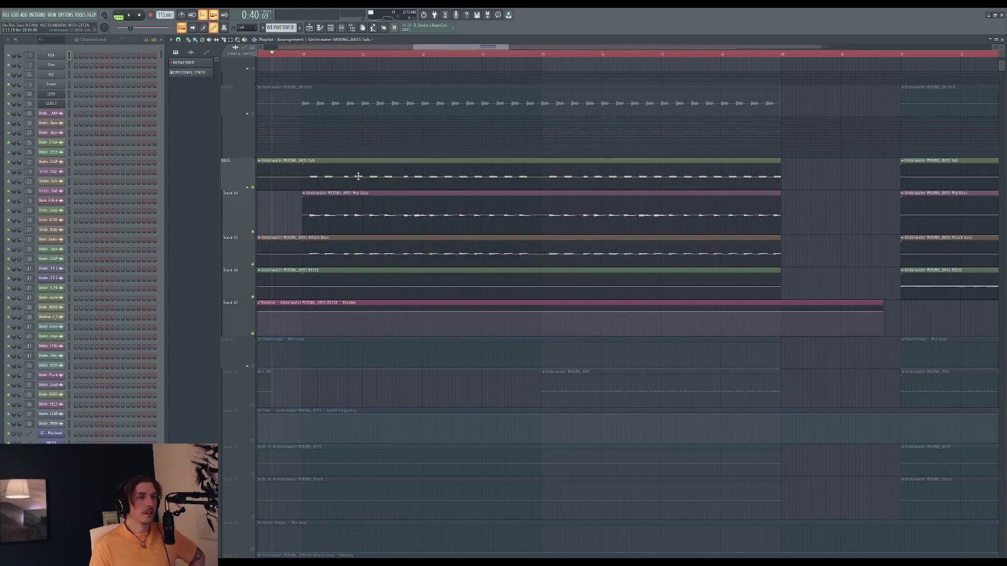
mouse_move(235, 186)
mouse_down()
mouse_move(236, 262)
mouse_move(236, 190)
mouse_up()
drag(312, 167, 312, 168)
drag(312, 216, 312, 208)
drag(406, 209, 411, 207)
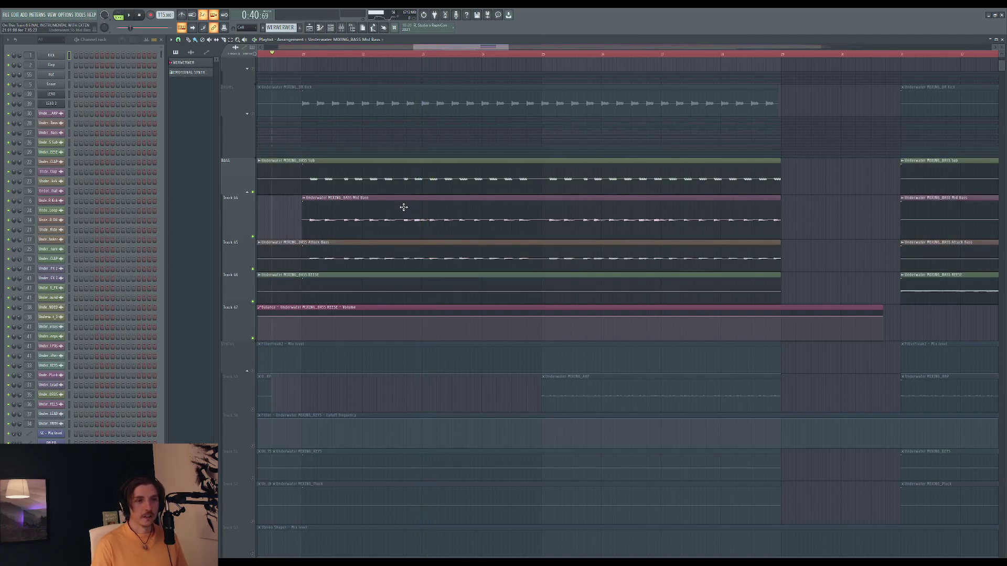
drag(400, 207, 399, 208)
drag(307, 250, 307, 250)
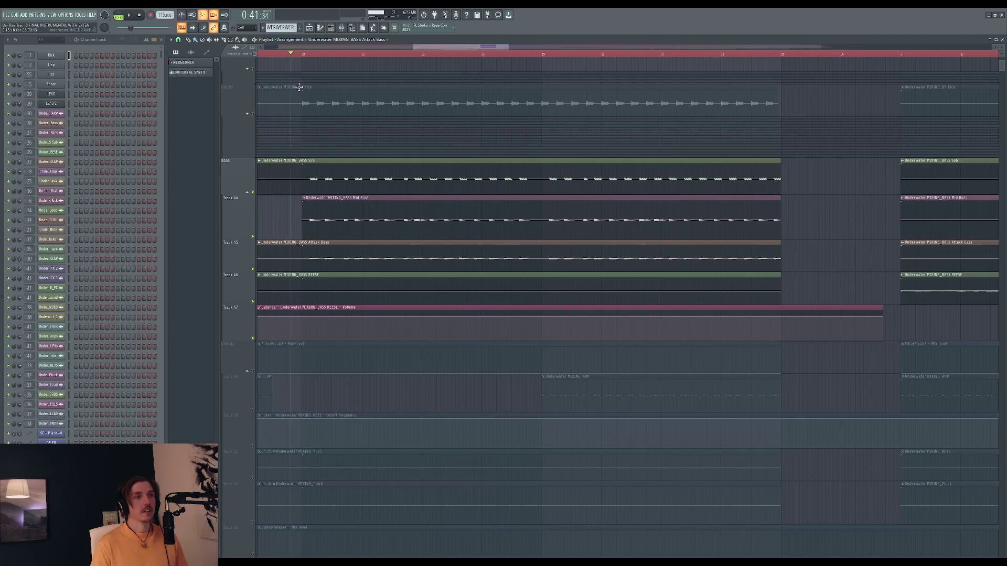
Step: Play the bass layers from 0:41 and compare them with the Attack Bass track muted and unmuted
key(space)
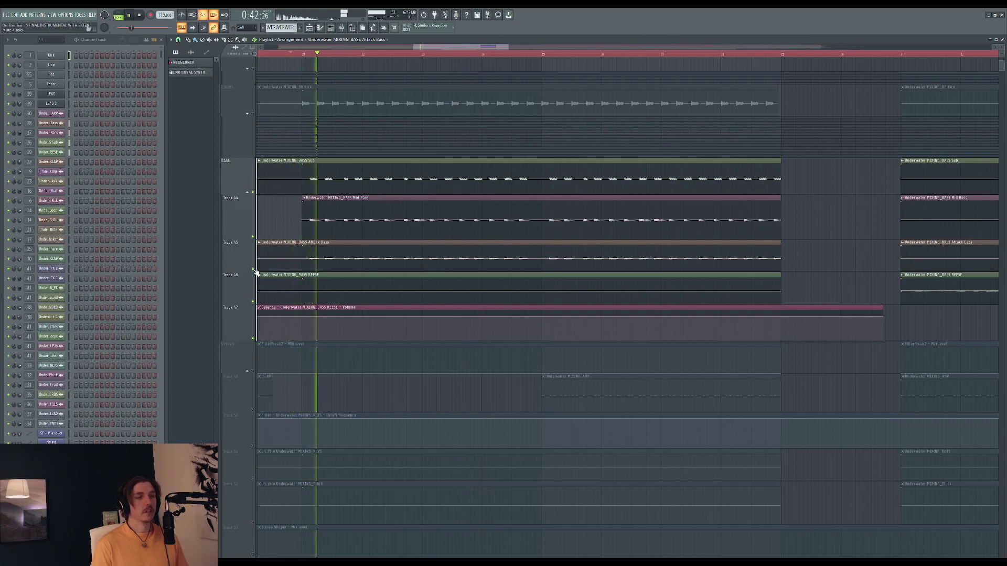
click(254, 270)
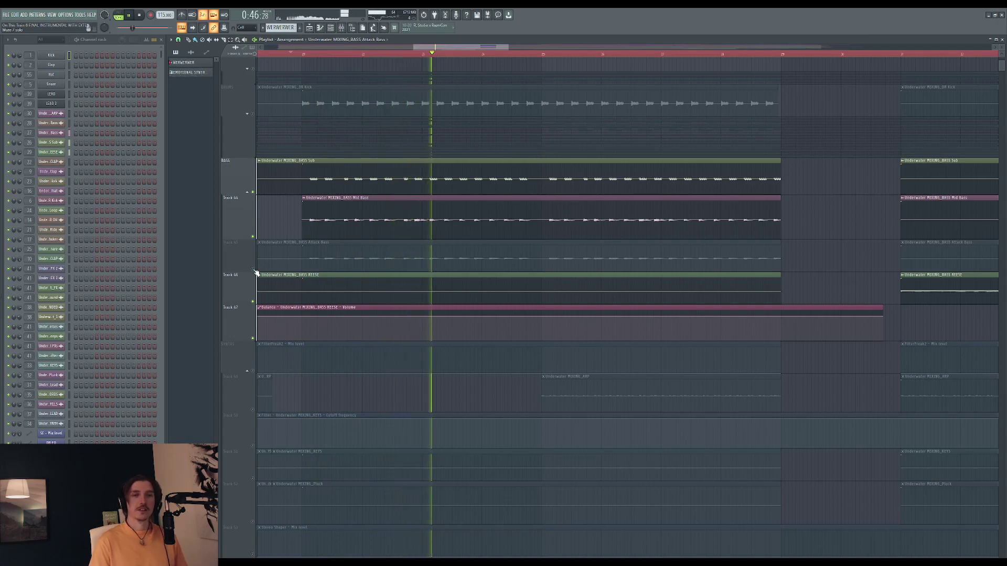
click(254, 270)
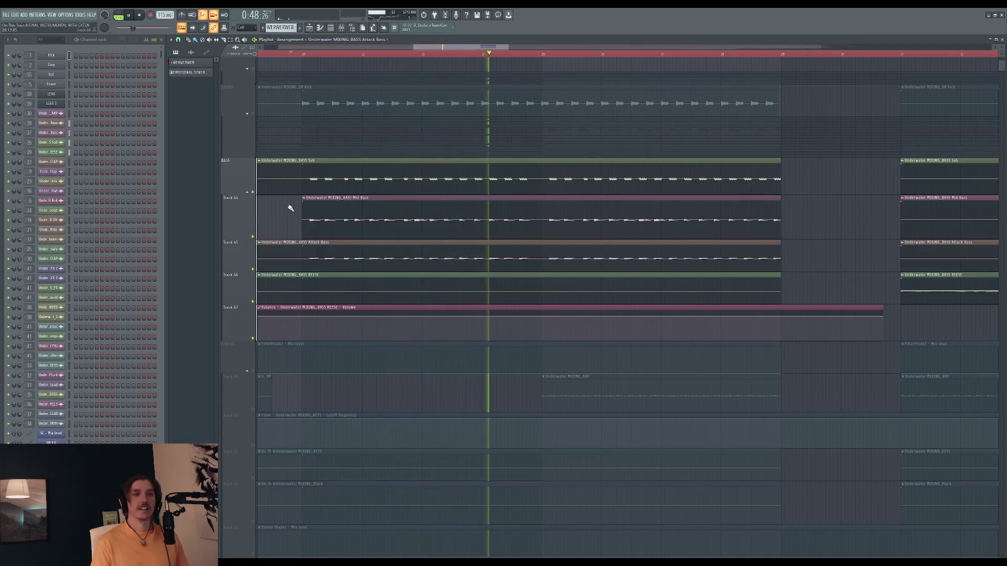
scroll(289, 208, down, 4)
key(space)
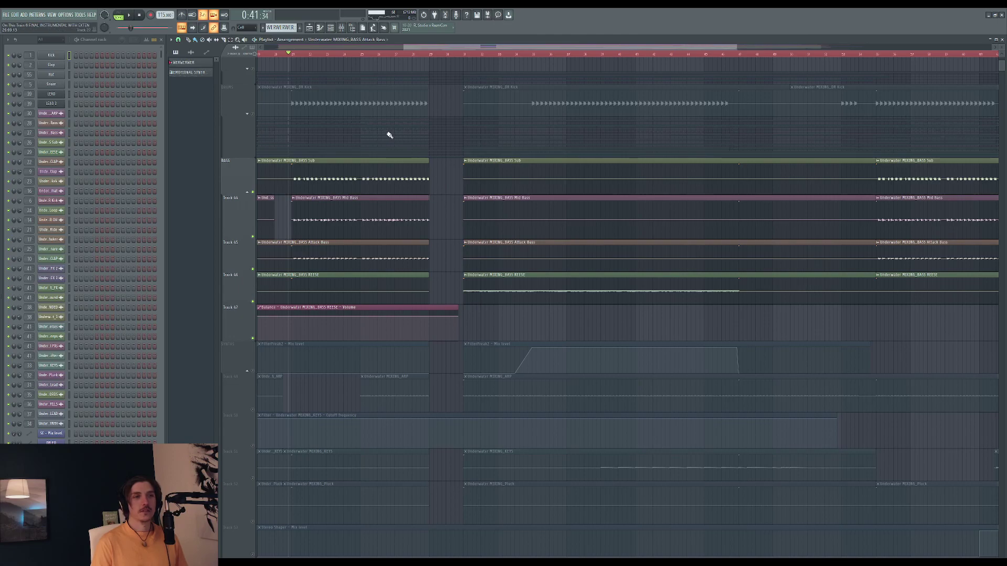
Step: Expand the DRUMS group, unmute the main kick and the layered kick on Track 17, and play them with the bass
click(249, 115)
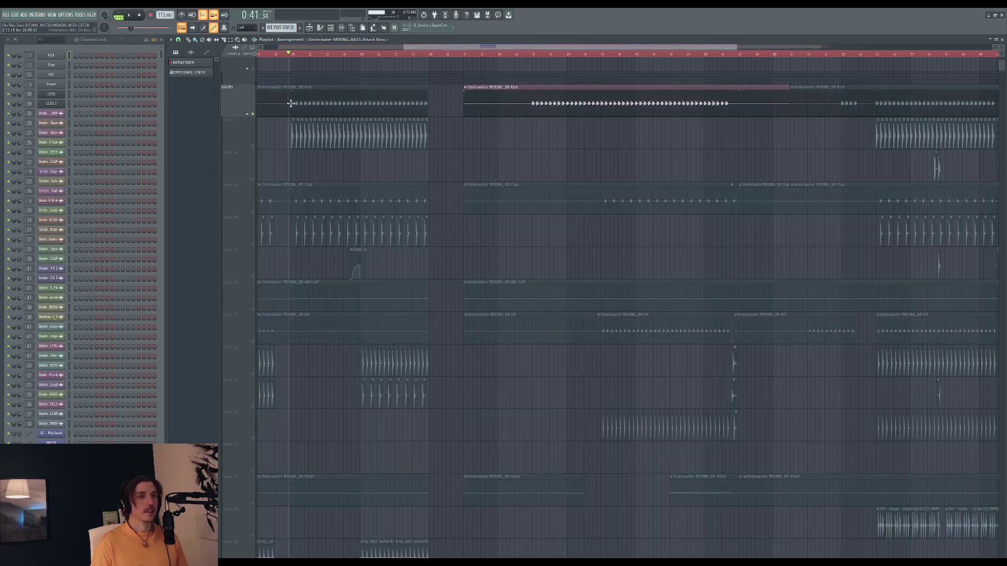
click(256, 148)
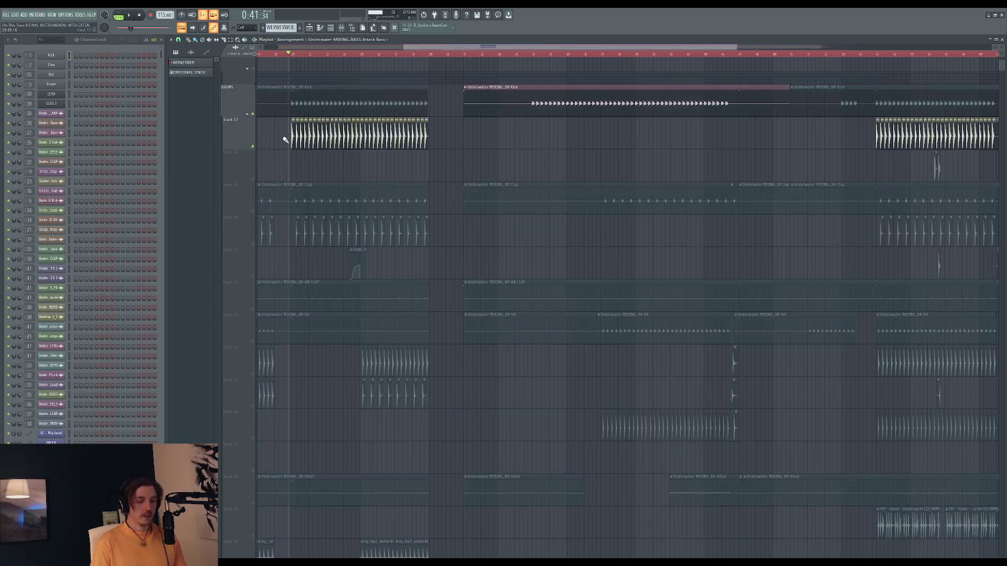
key(F9)
key(F9)
key(space)
drag(422, 51, 398, 50)
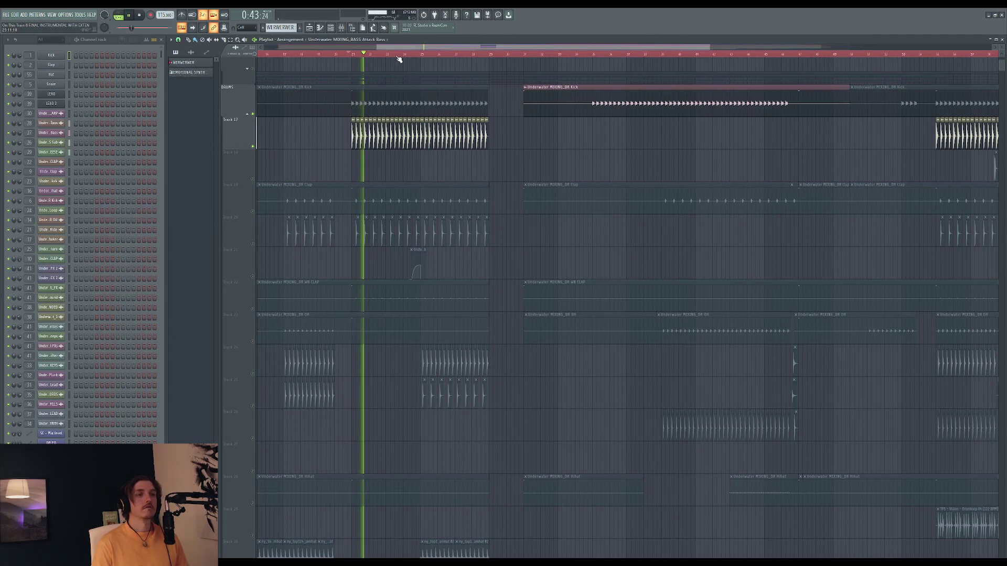
scroll(348, 162, up, 5)
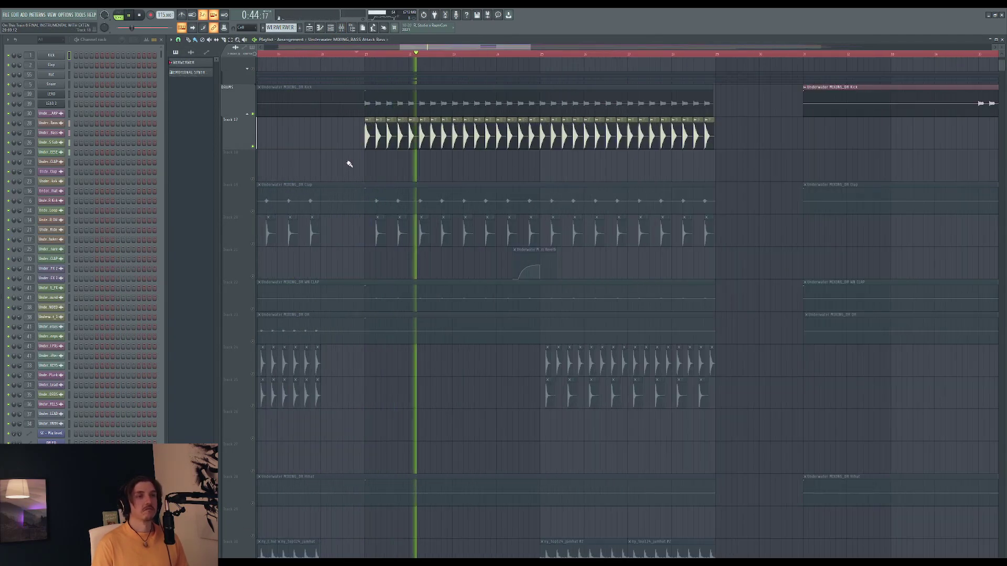
Step: Unmute drum tracks 19, 20, 22, 23, 24 and 25 one after another during playback
click(252, 211)
click(253, 243)
scroll(339, 238, down, 4)
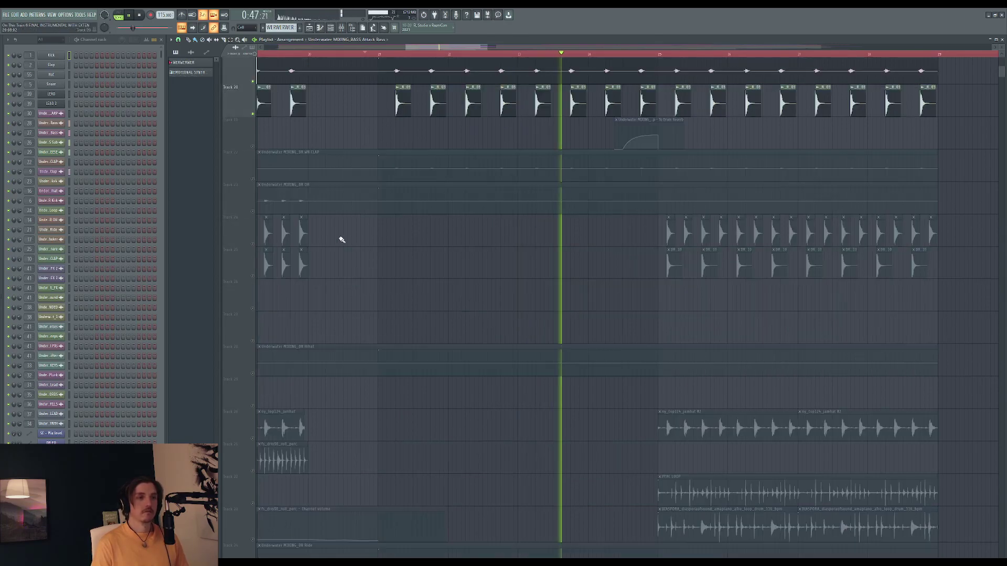
scroll(355, 247, down, 3)
click(252, 243)
click(253, 277)
click(253, 178)
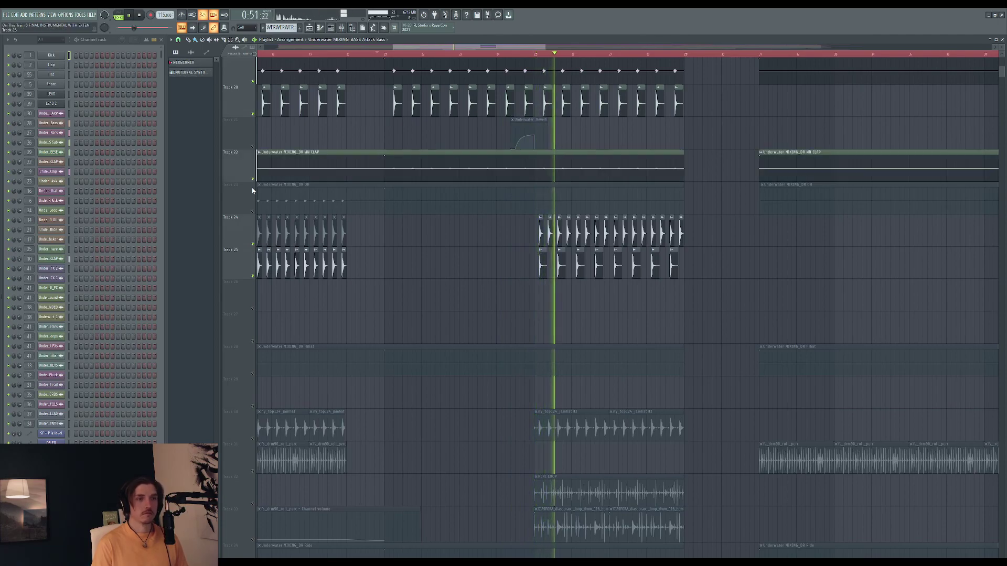
click(252, 211)
scroll(451, 211, down, 5)
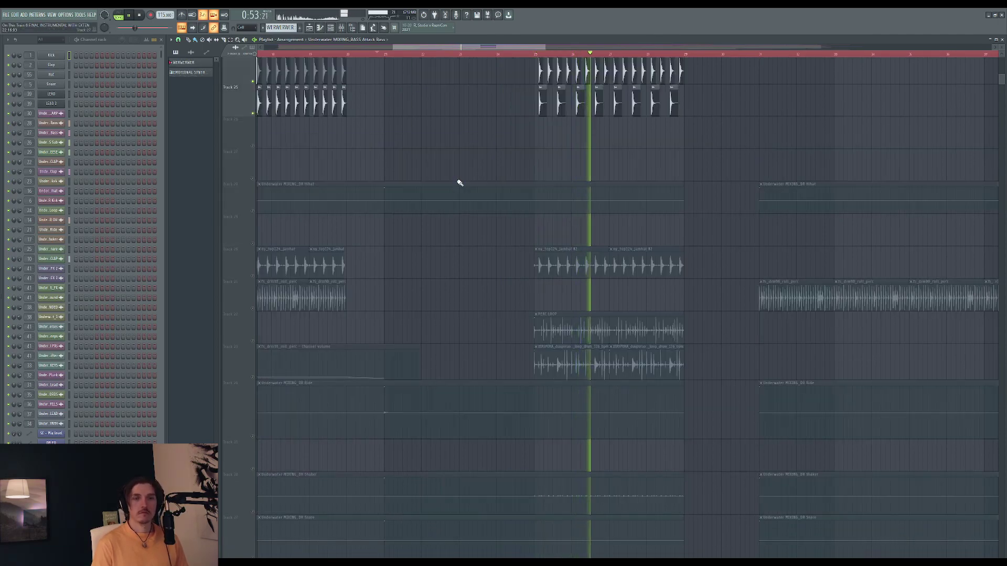
Step: Stop playback and collapse the DRUMS group in the playlist
key(space)
scroll(451, 204, up, 10)
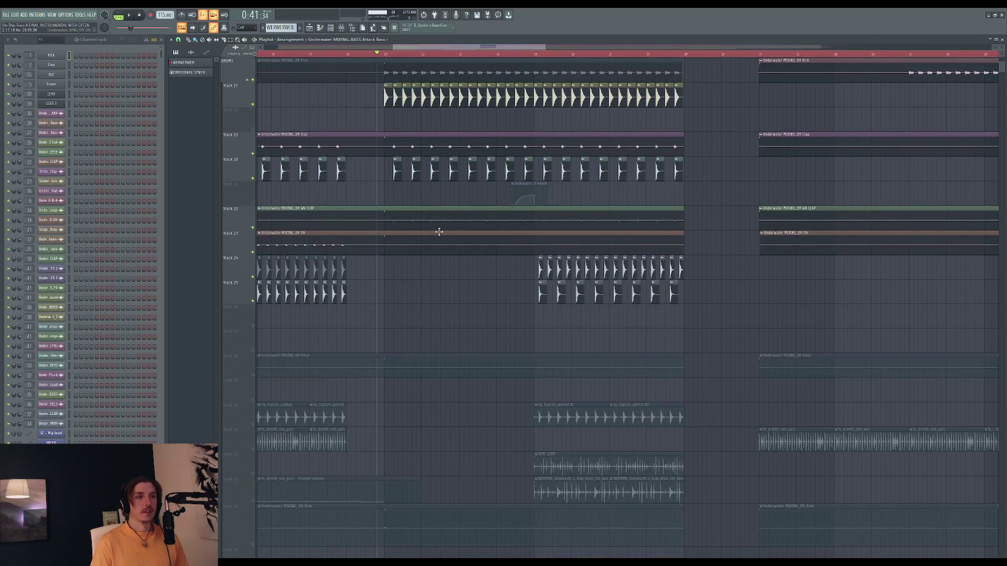
click(252, 153)
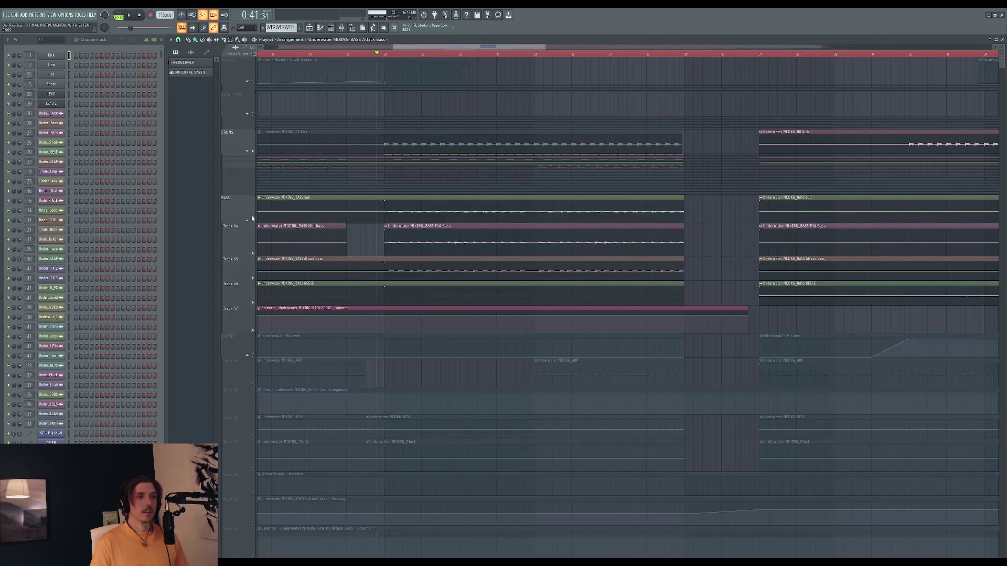
Step: Collapse the BASS group and solo the SYNTHS group in the playlist
click(250, 220)
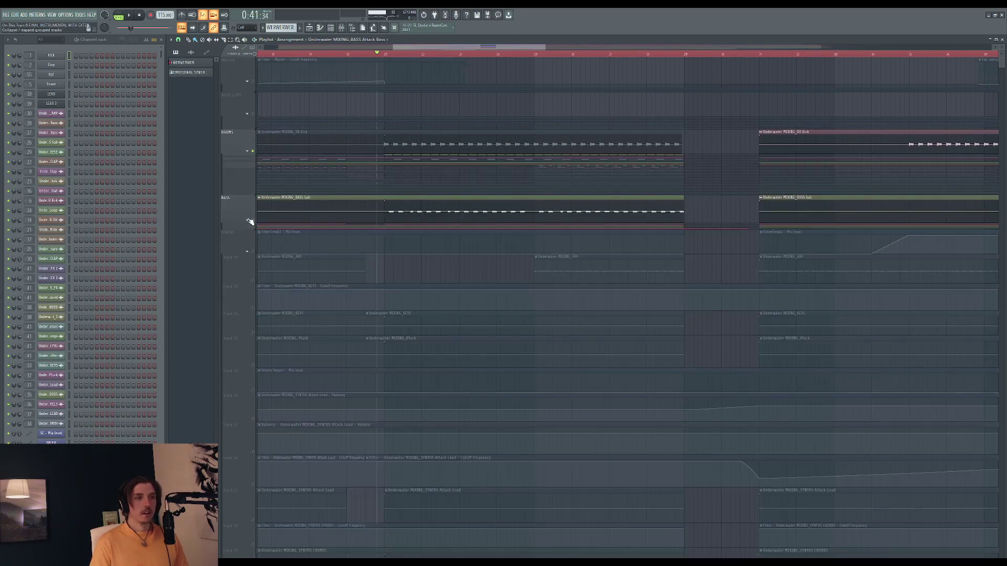
click(252, 252)
scroll(427, 265, down, 5)
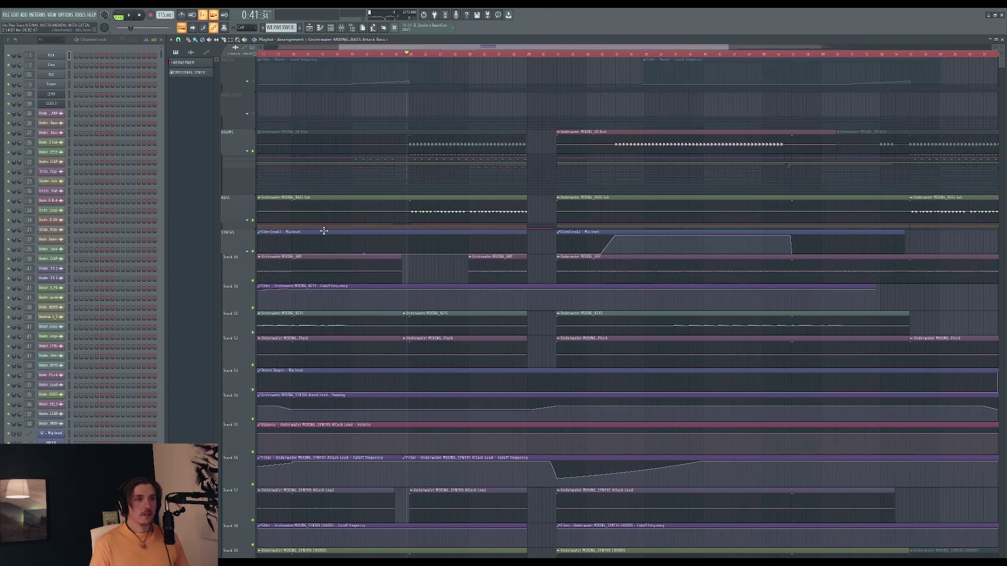
Step: Play the soloed synth layers briefly from 0:41 and stop playback
key(space)
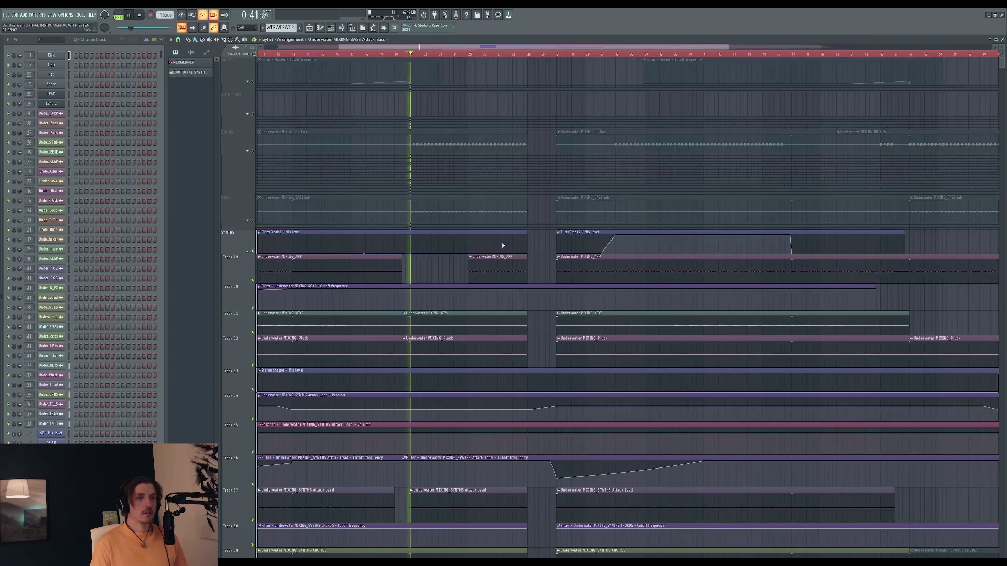
scroll(502, 243, down, 4)
scroll(461, 241, down, 3)
scroll(460, 241, down, 2)
key(space)
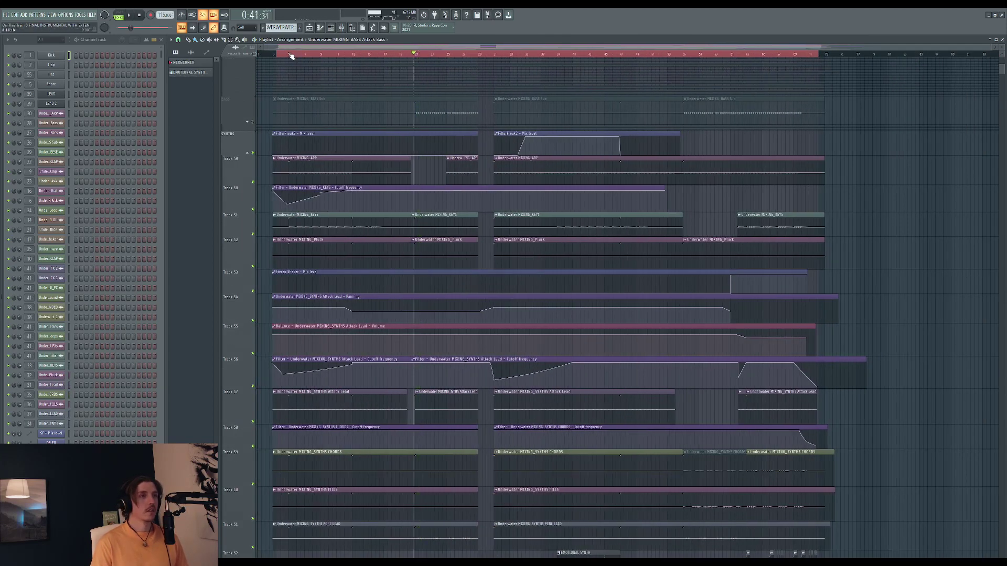
Step: Play the synth layers from 0:07 near the song's start, looking through the synth tracks, and stop playback
scroll(321, 118, down, 3)
key(space)
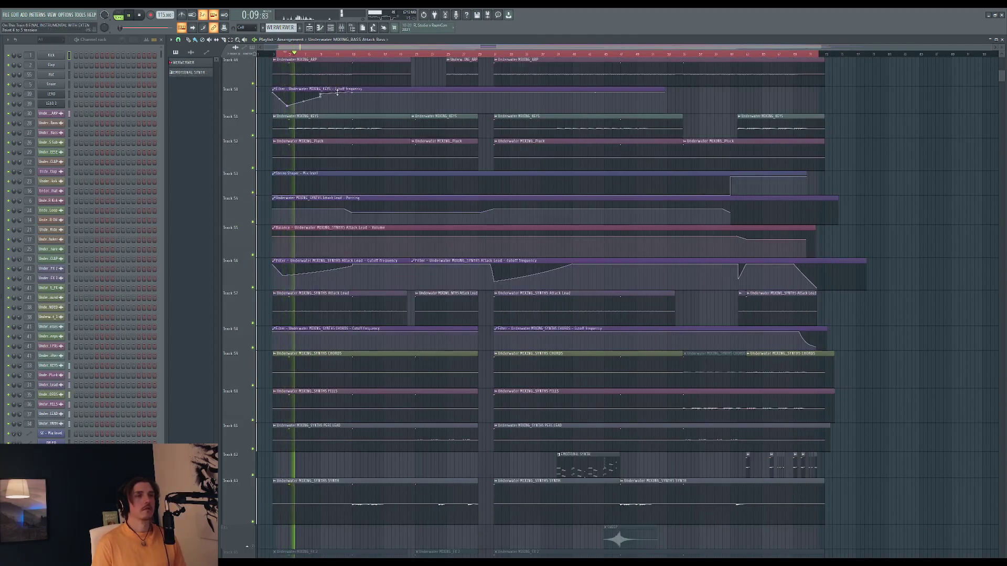
scroll(300, 112, up, 3)
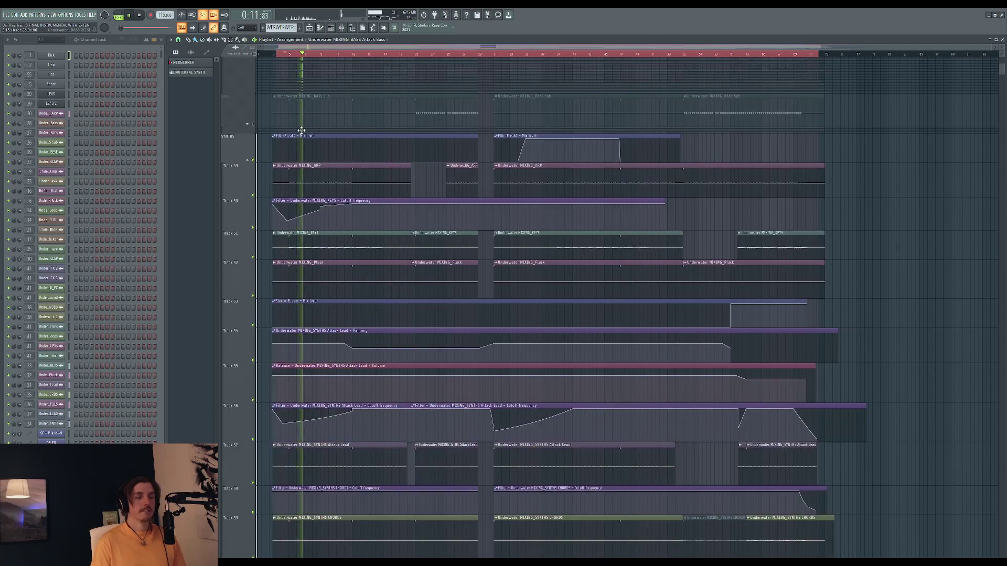
ctrl+scroll(293, 142, up, 3)
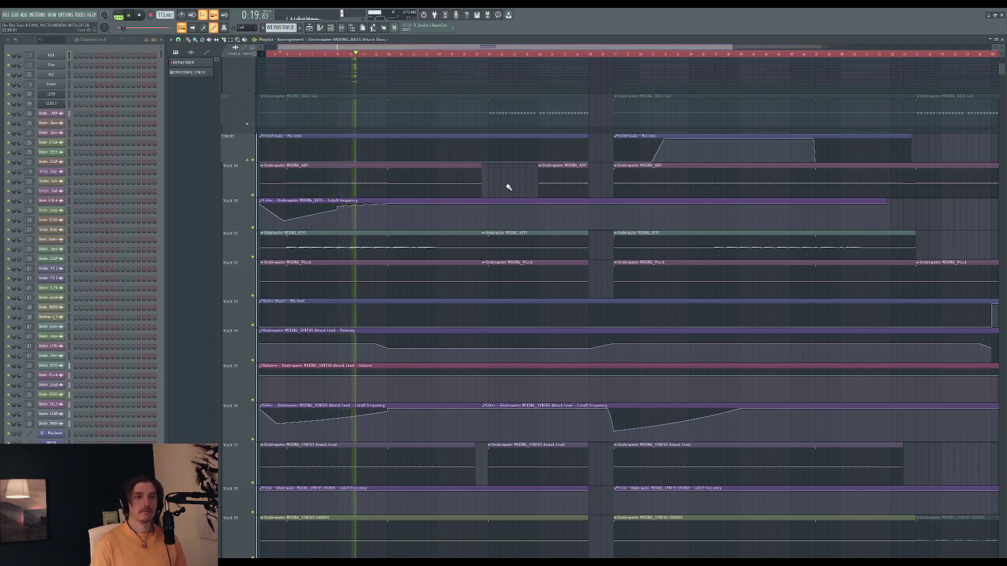
scroll(404, 250, up, 1)
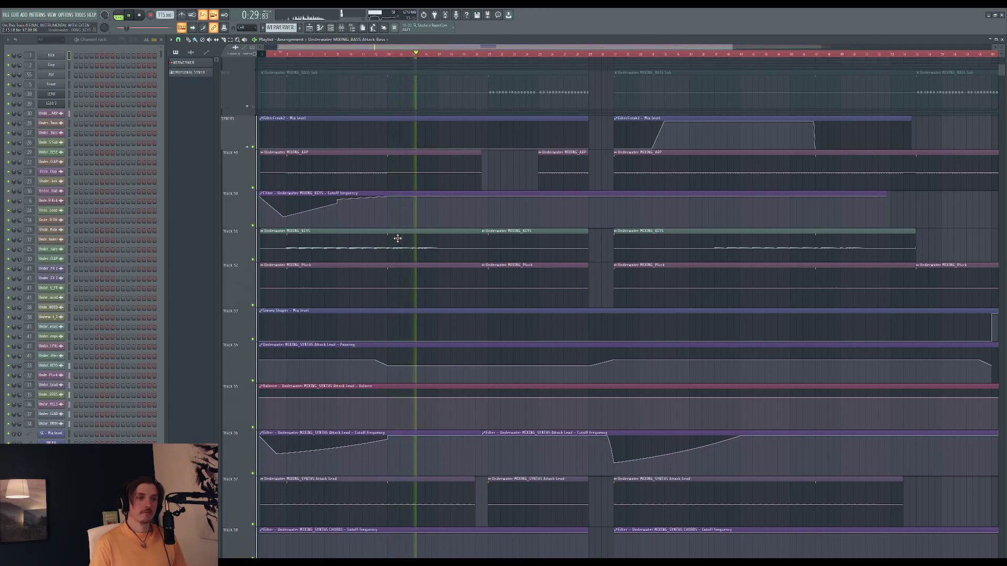
scroll(400, 240, down, 1)
scroll(402, 245, down, 5)
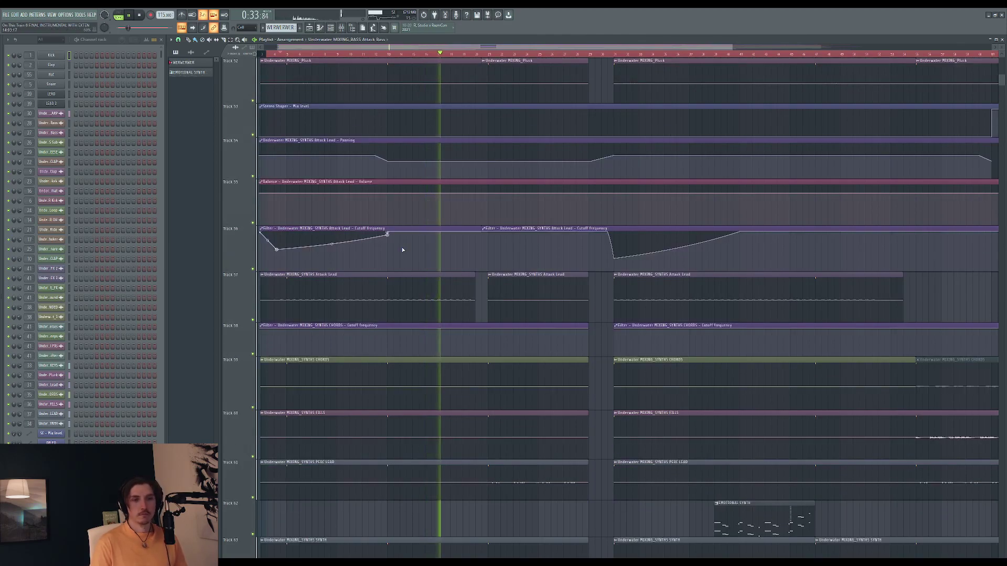
scroll(402, 249, up, 9)
key(space)
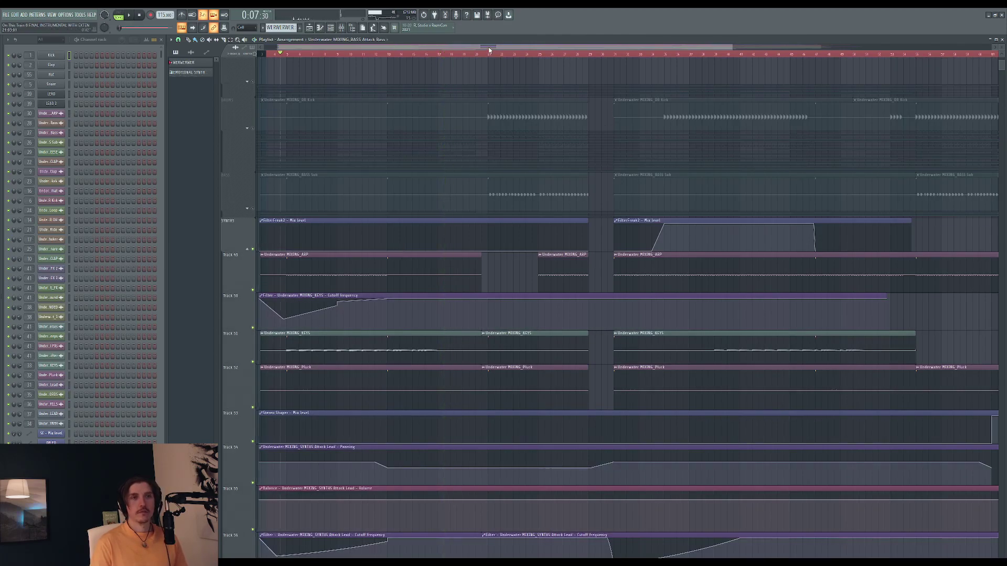
Step: Move the playback position ahead to 1:17 in the synth arrangement
scroll(503, 58, down, 3)
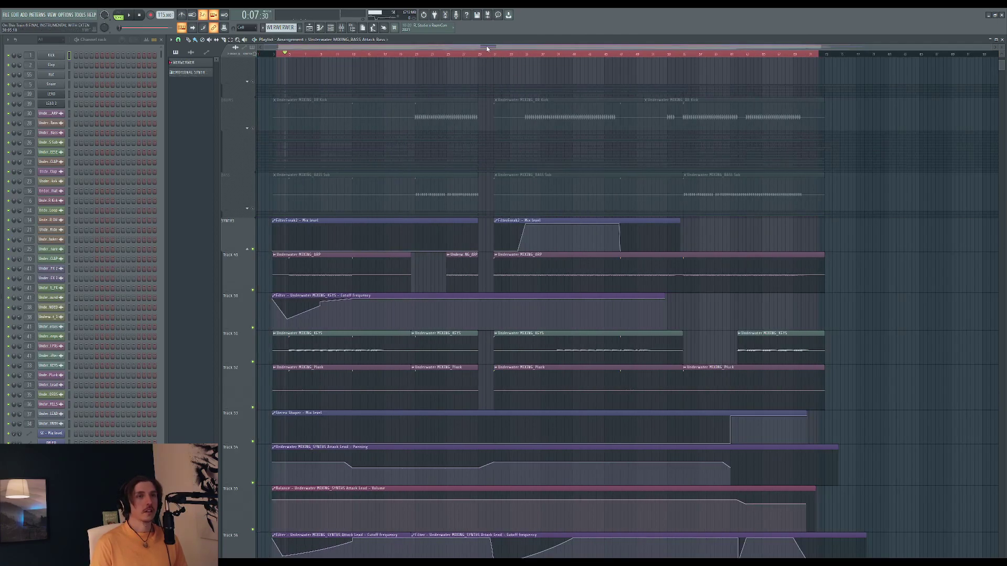
drag(487, 48, 505, 60)
scroll(469, 92, up, 2)
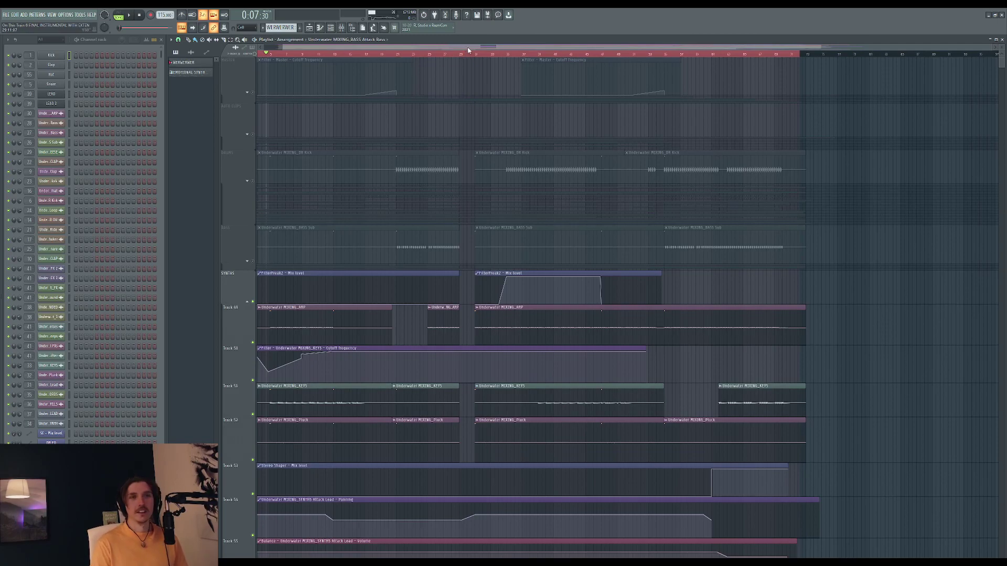
scroll(460, 123, left, 2)
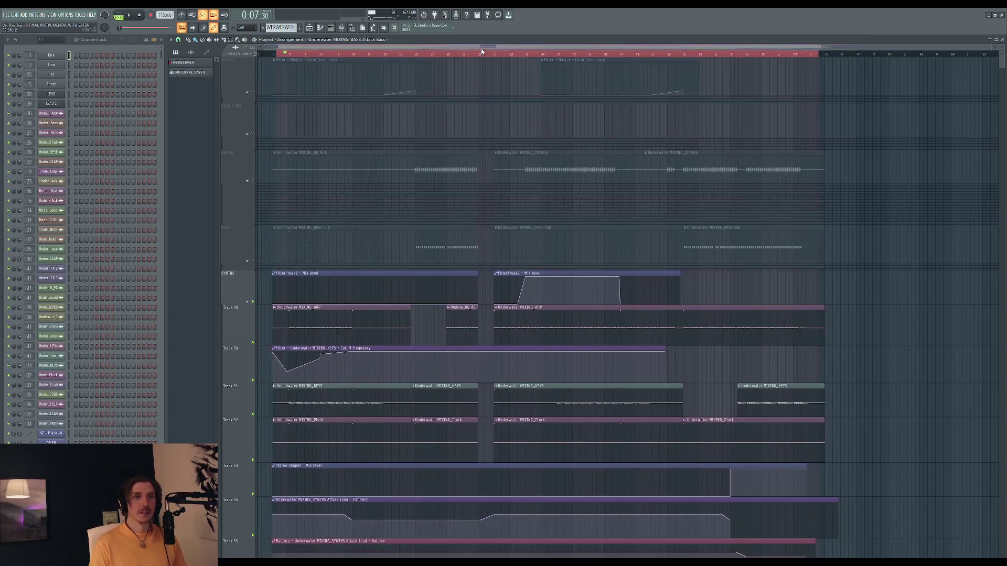
scroll(481, 52, right, 3)
scroll(522, 145, down, 4)
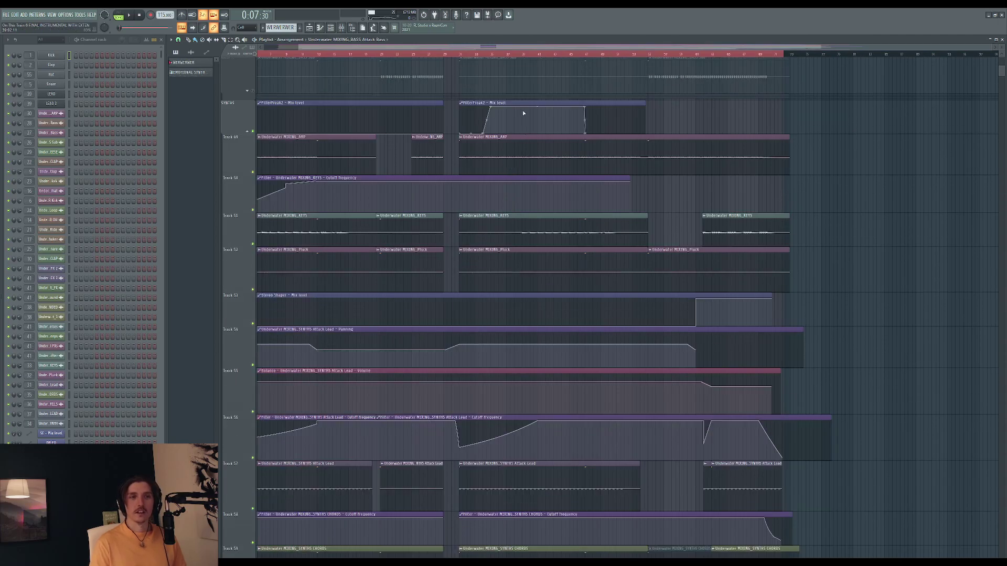
drag(528, 48, 543, 50)
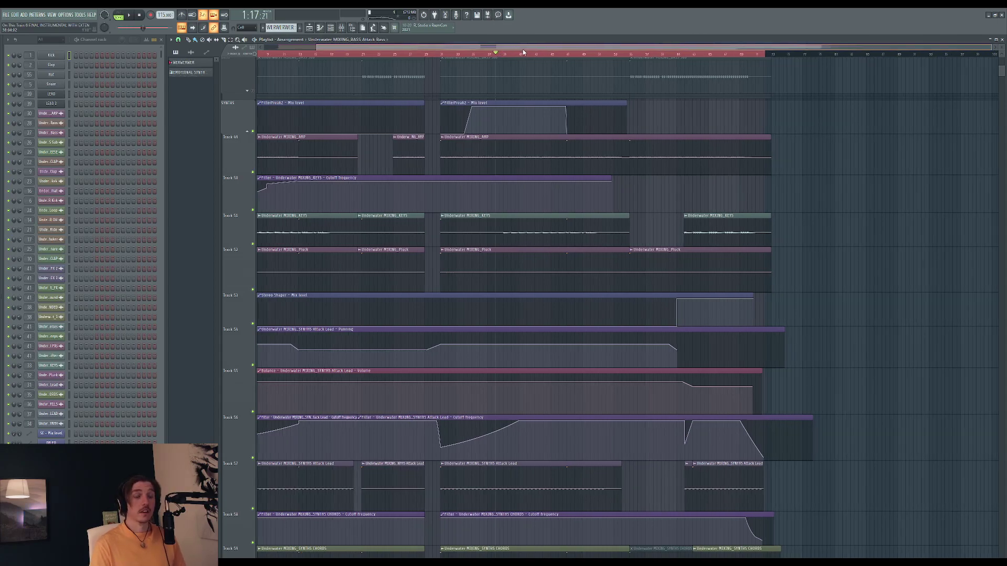
Step: Play the synth layers of the song's final section from 2:05
scroll(519, 53, right, 2)
scroll(530, 53, right, 5)
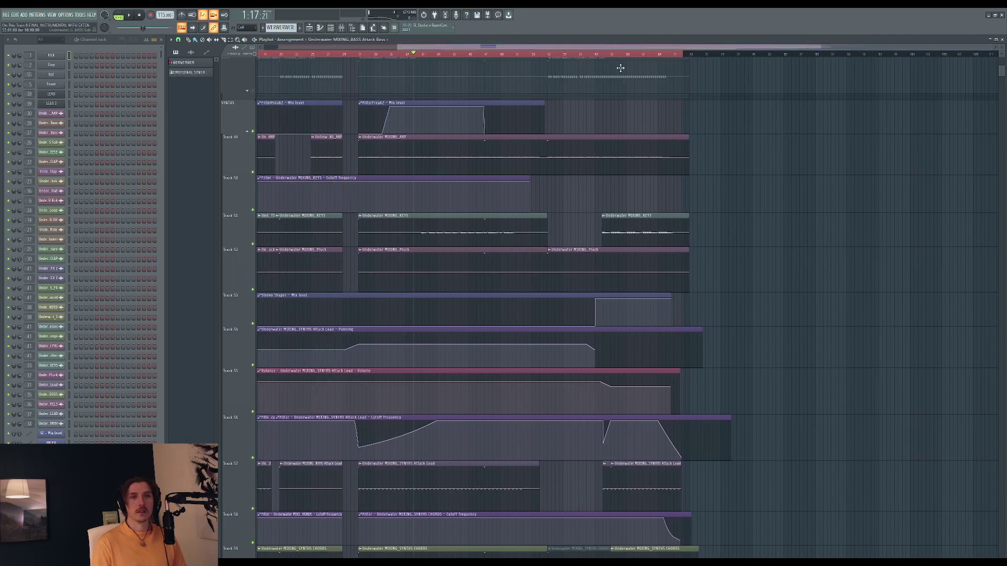
key(space)
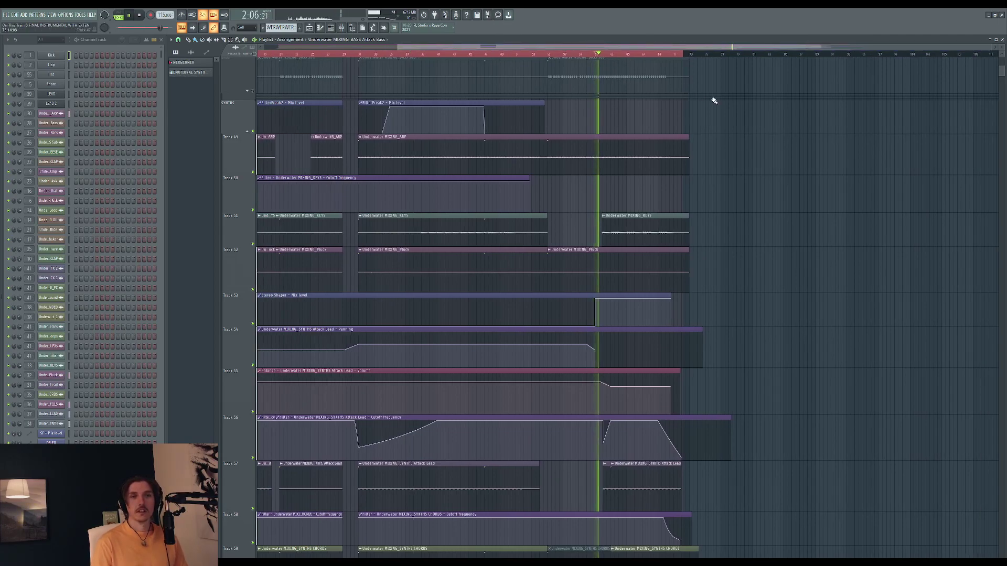
scroll(734, 176, down, 7)
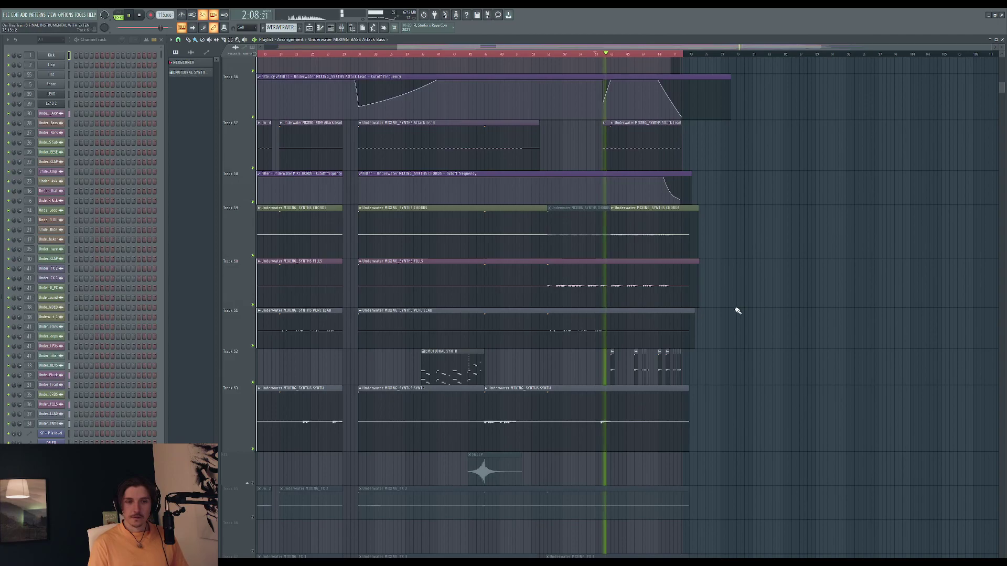
ctrl+scroll(735, 308, up, 2)
scroll(765, 53, right, 6)
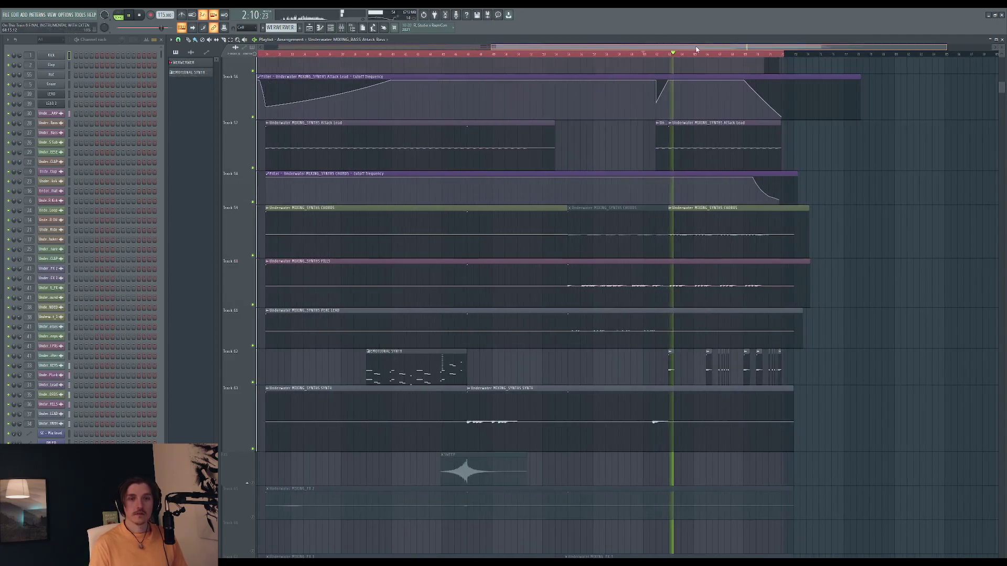
scroll(773, 189, up, 2)
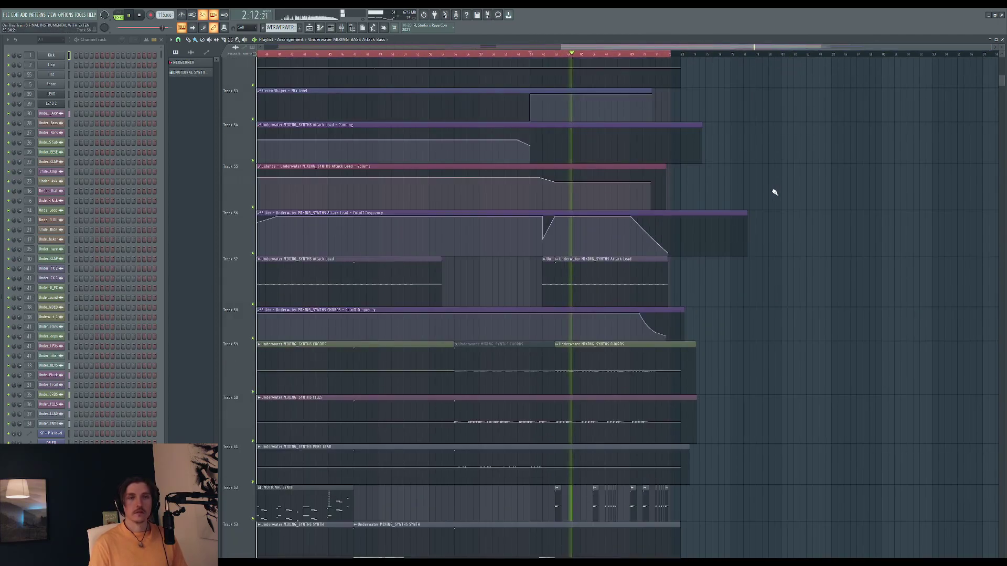
Step: Inspect the short chopped clips on Track 62 up close while the ending plays, and stop playback
ctrl+scroll(761, 231, up, 1)
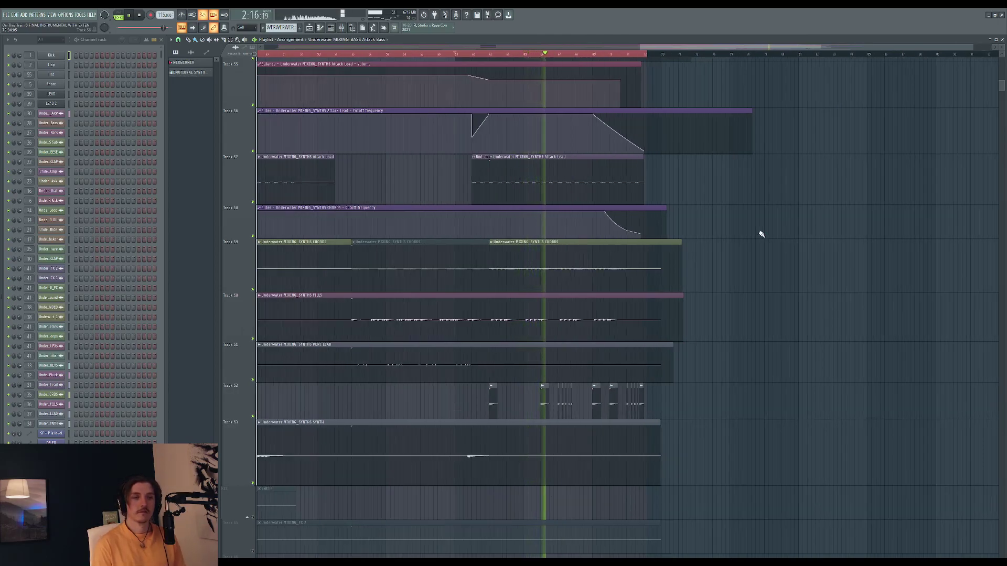
ctrl+scroll(697, 304, up, 2)
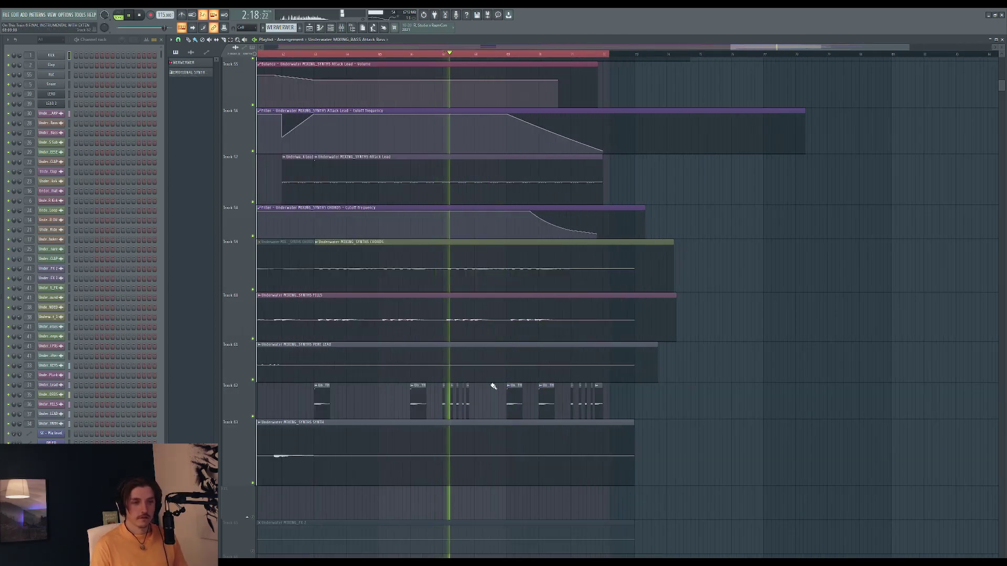
ctrl+scroll(481, 389, up, 1)
ctrl+scroll(483, 388, up, 1)
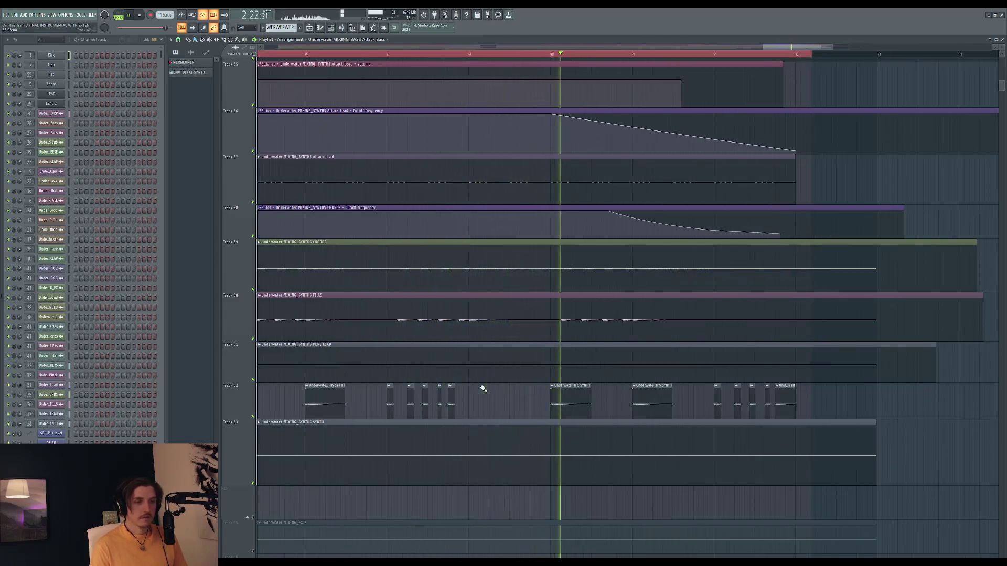
ctrl+scroll(484, 388, down, 2)
ctrl+scroll(483, 389, down, 1)
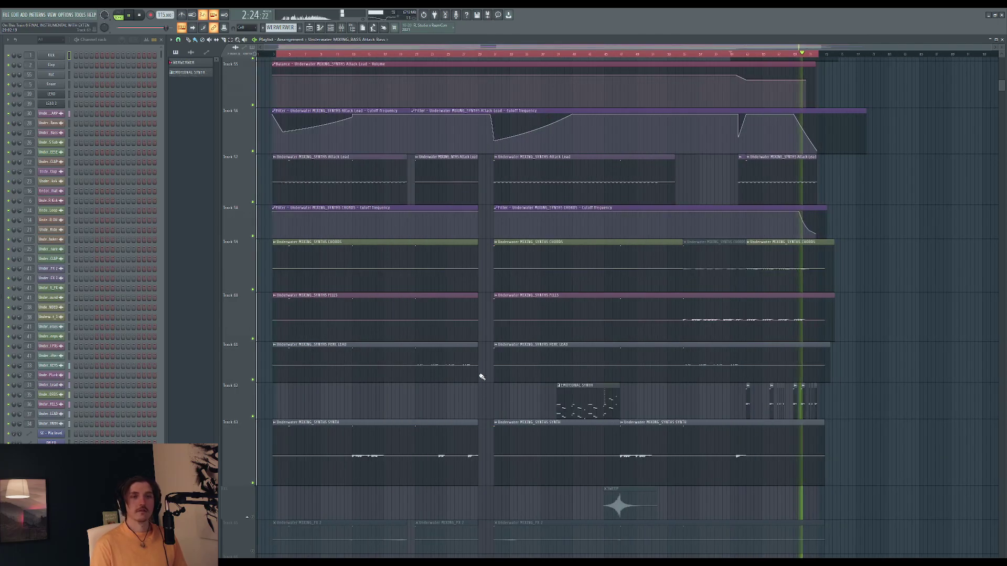
key(space)
Step: Collapse the SYNTHS group and solo the FX group
scroll(267, 199, down, 4)
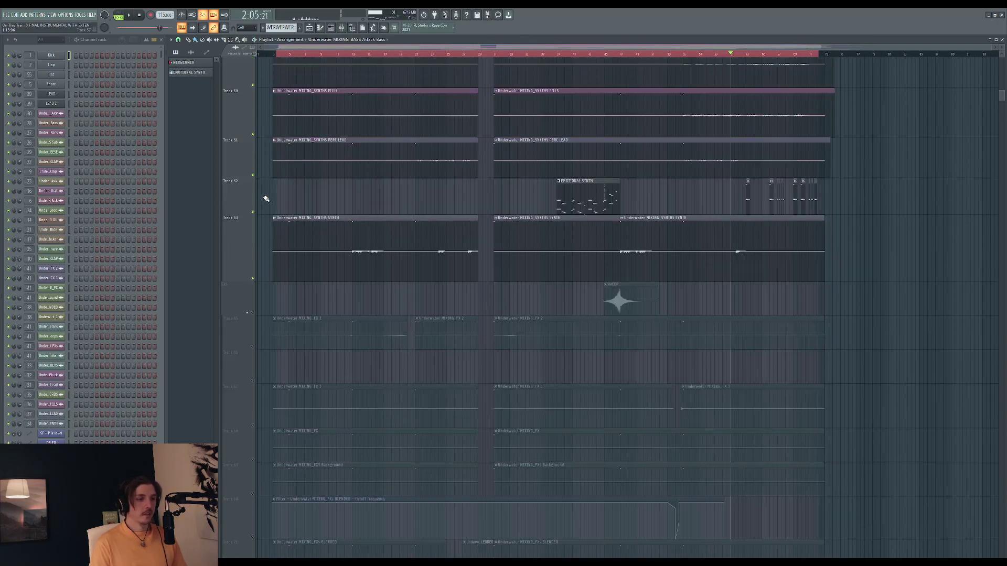
scroll(266, 199, down, 3)
scroll(267, 199, up, 8)
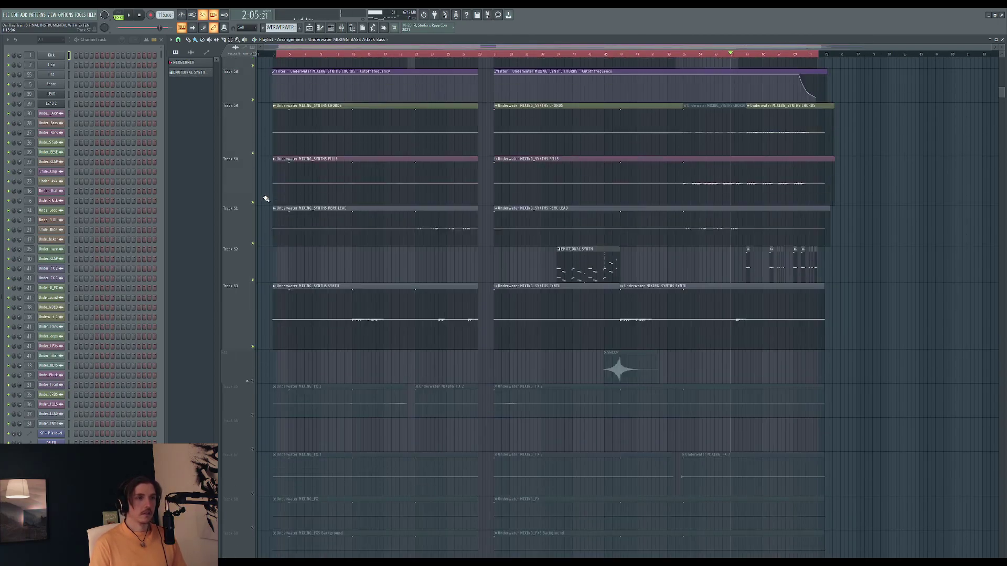
scroll(266, 199, up, 7)
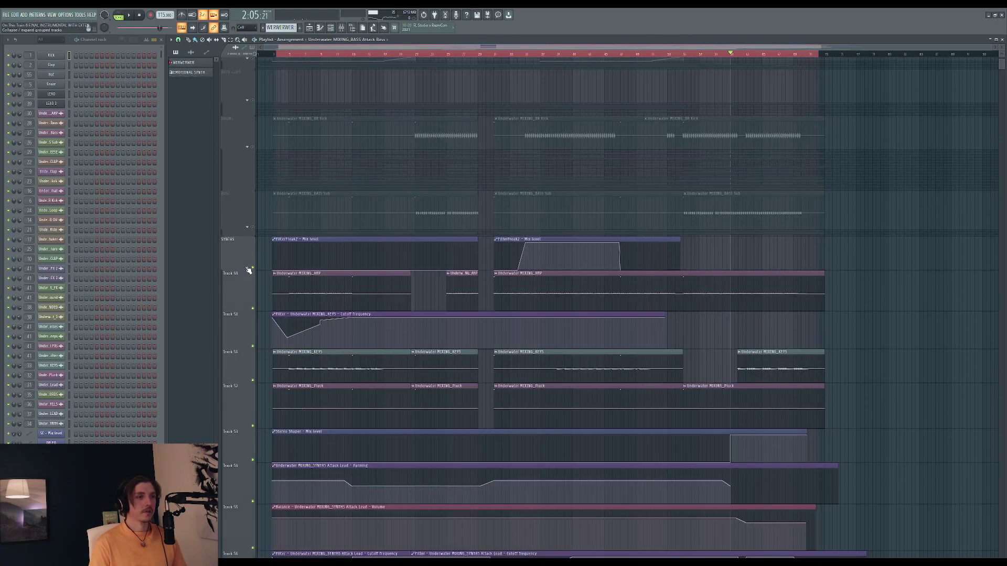
click(249, 269)
scroll(261, 258, down, 3)
click(254, 189)
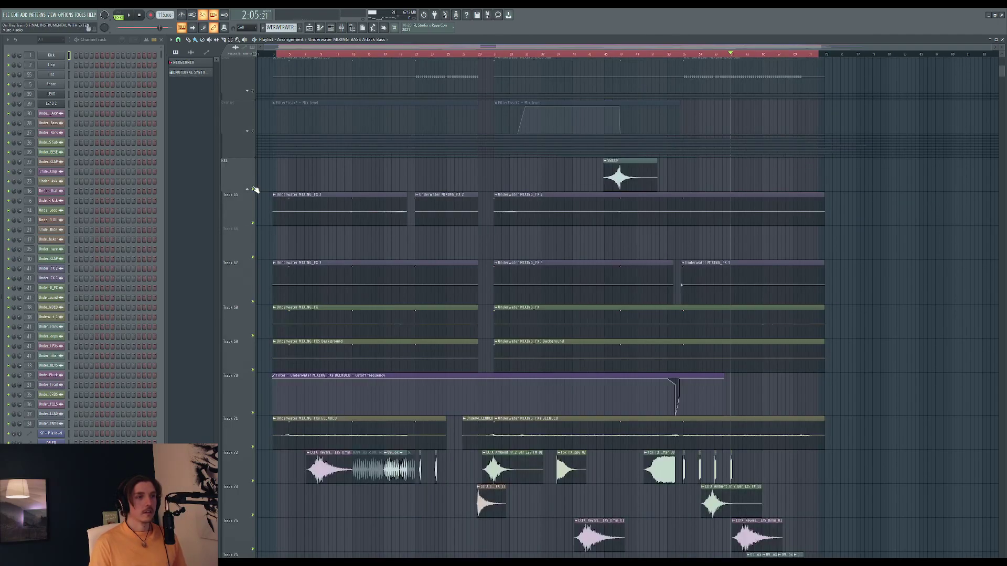
Step: Play the FX layers from 0:05 and examine the FX tracks up close while they sound
click(283, 57)
key(space)
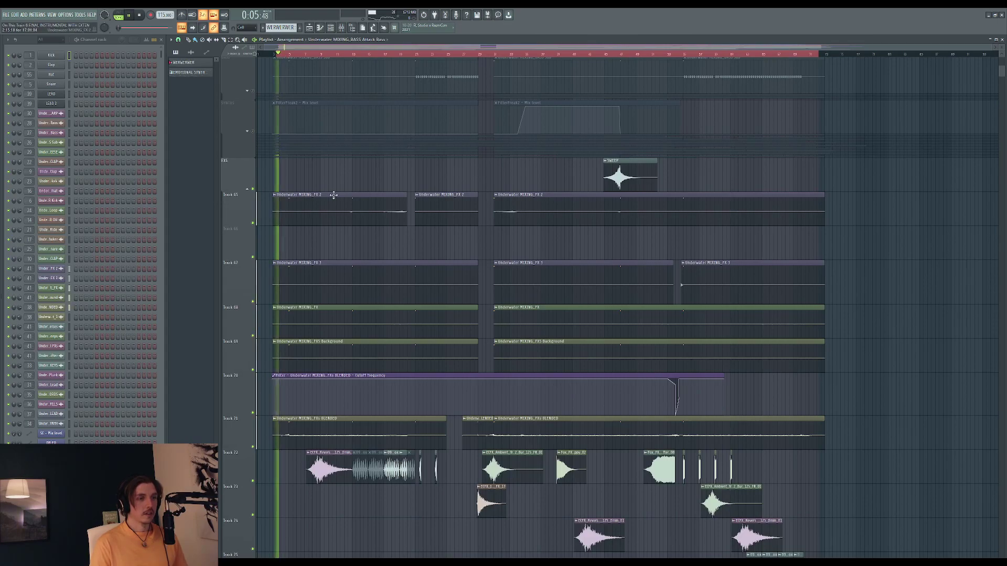
ctrl+scroll(332, 237, up, 3)
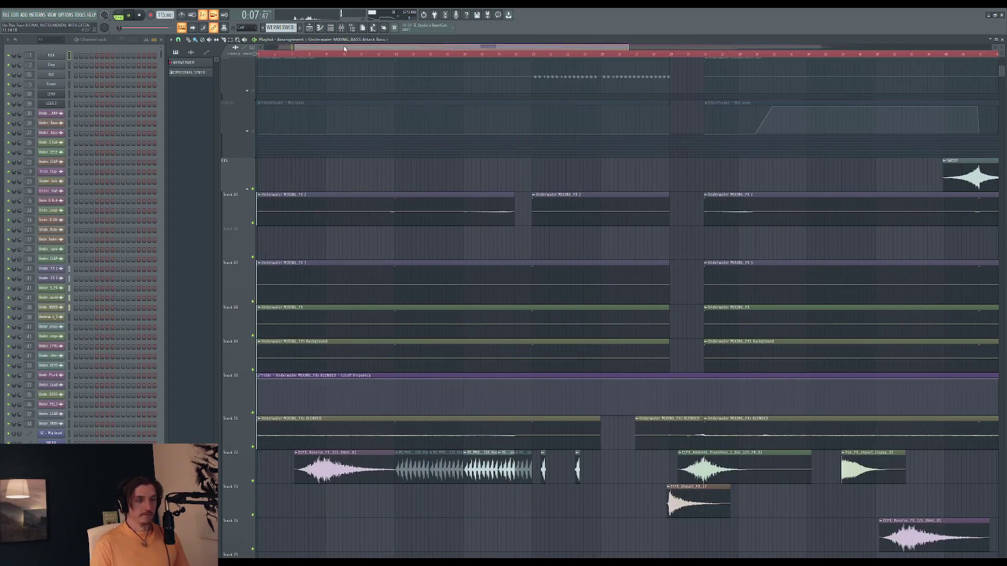
scroll(358, 188, down, 3)
scroll(349, 198, down, 2)
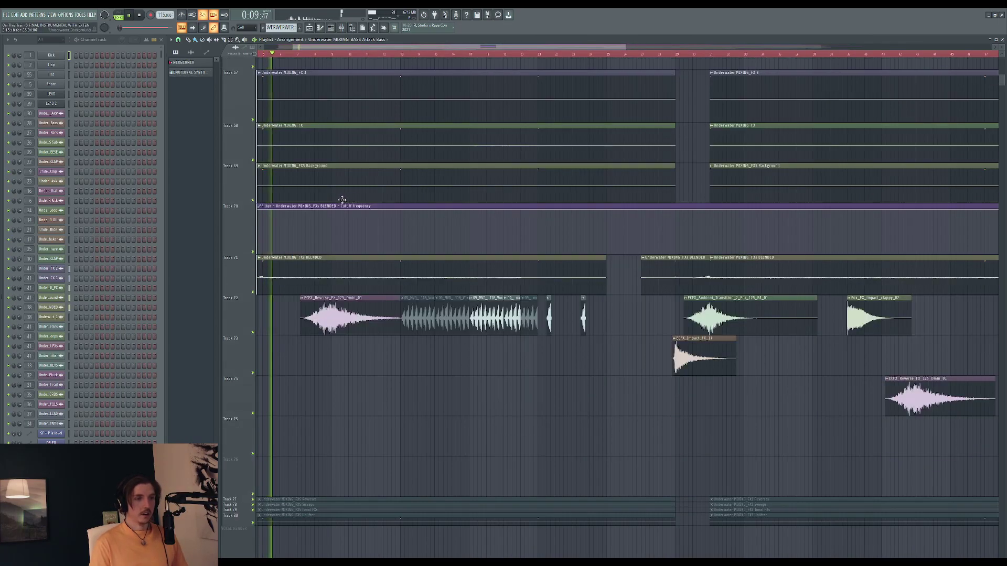
scroll(361, 118, up, 3)
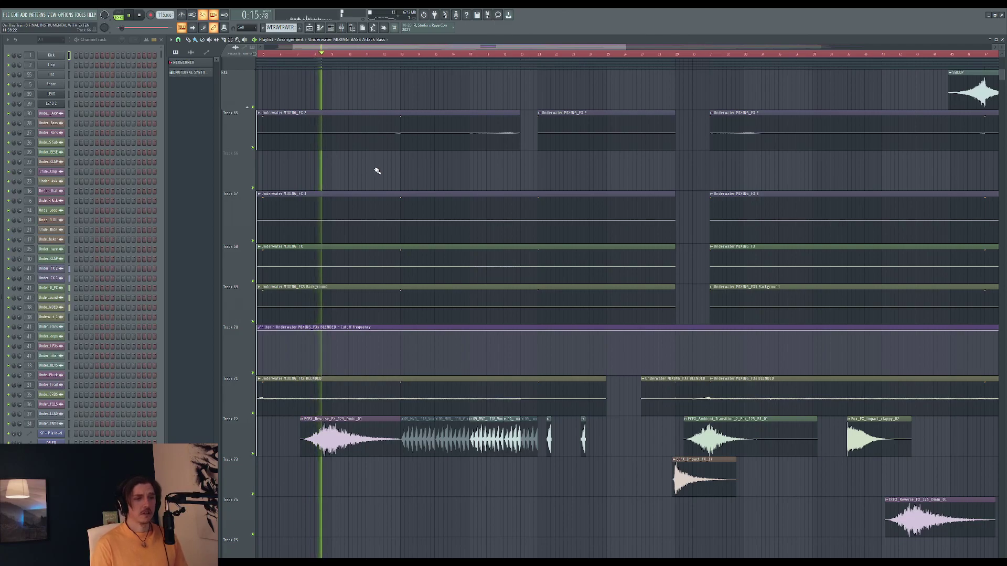
scroll(375, 158, down, 2)
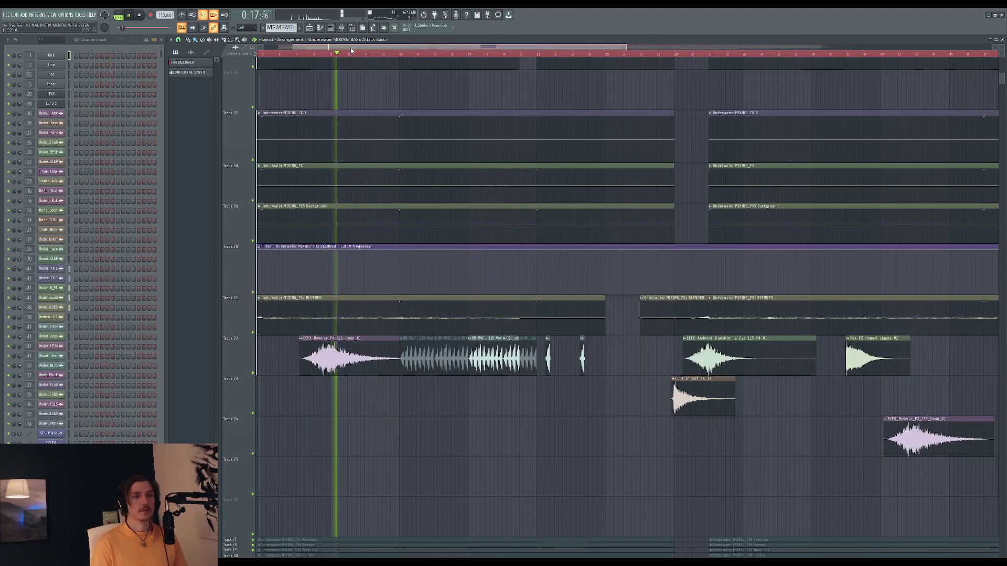
Step: Play the FX layers from 0:25 and 0:40, inspect the short chopped clips on Track 72, and stop playback
click(408, 54)
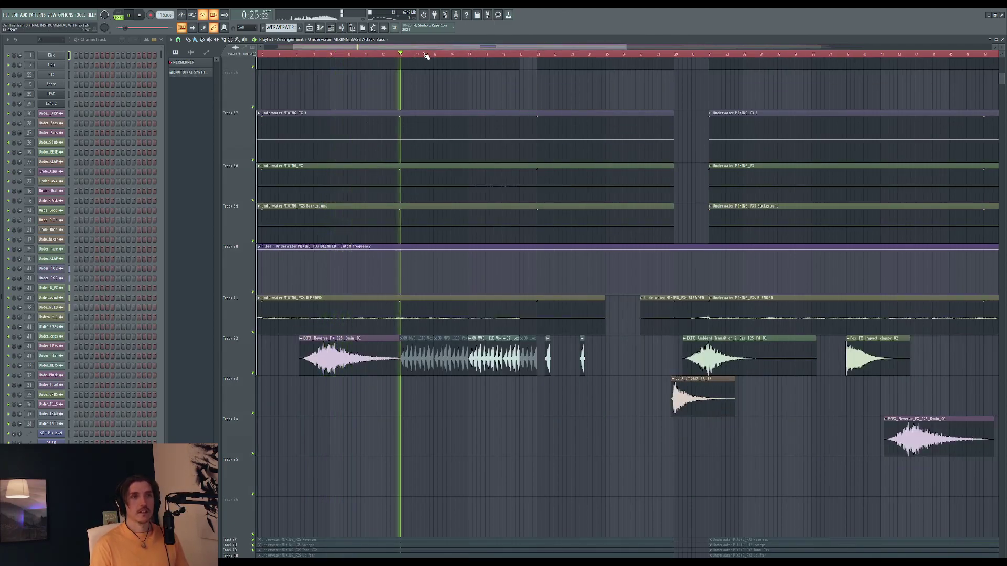
drag(437, 48, 482, 49)
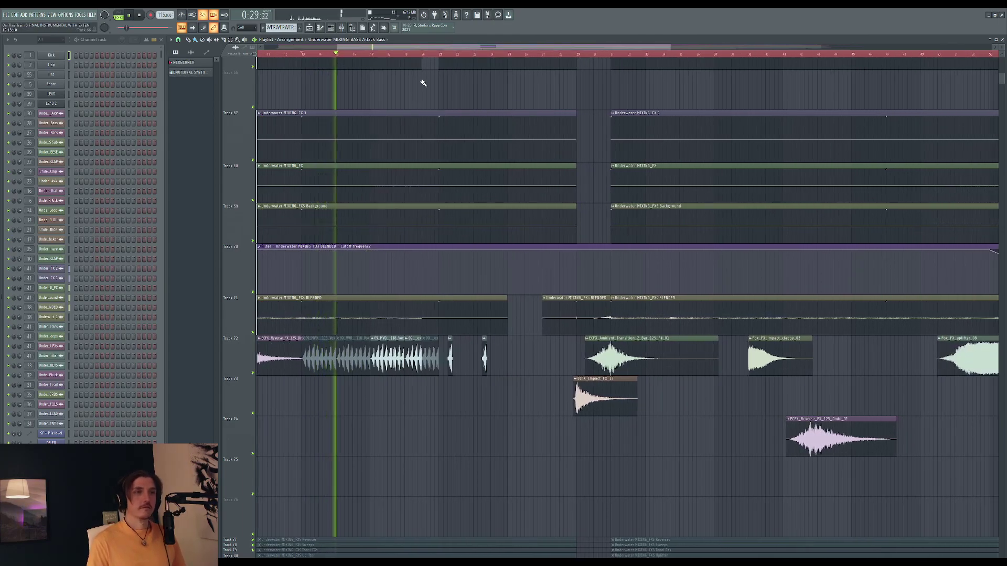
click(428, 54)
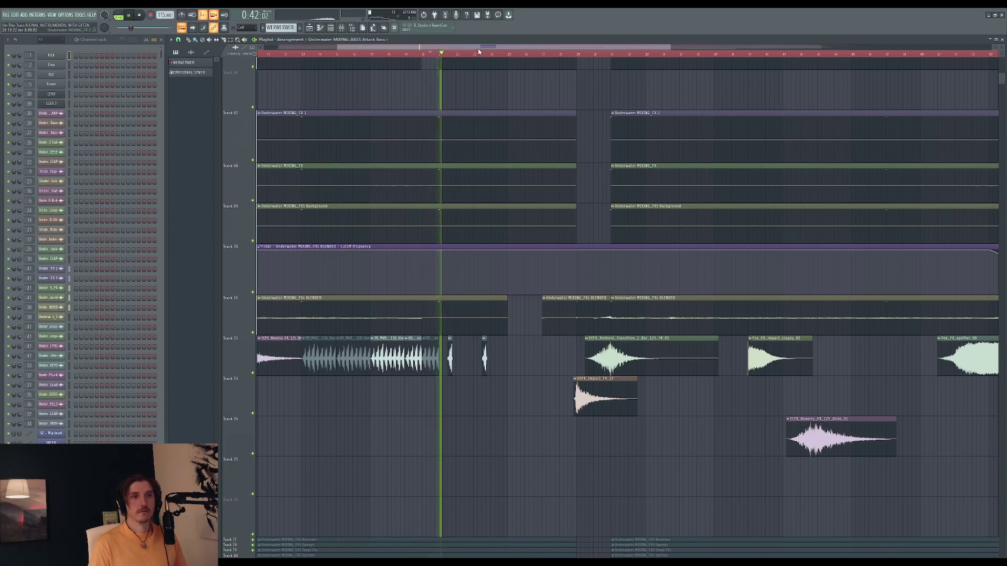
scroll(456, 213, up, 5)
scroll(455, 214, down, 4)
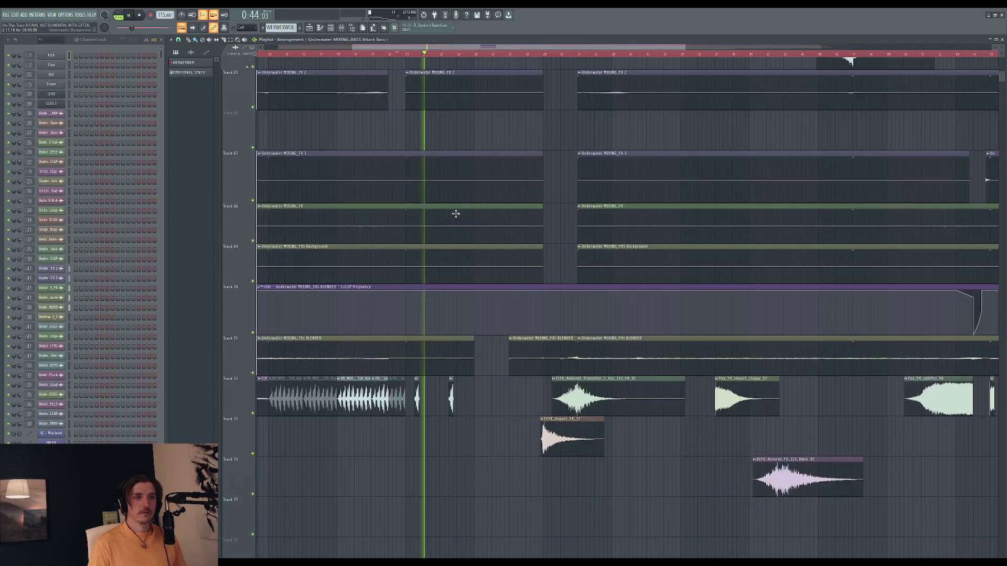
ctrl+scroll(434, 449, up, 2)
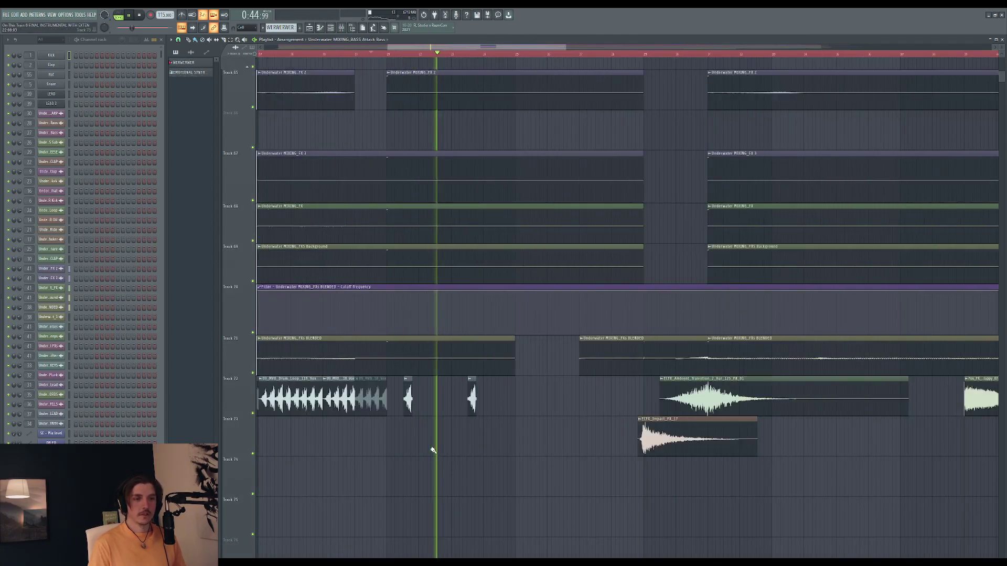
click(471, 401)
key(space)
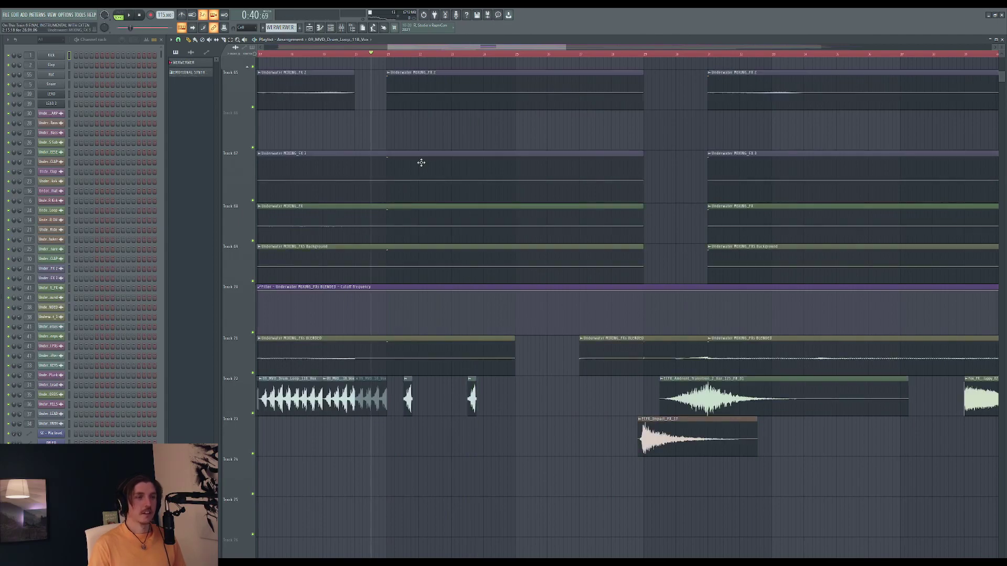
Step: Play the FX transition into the song's second half, and skip ahead to 1:19
ctrl+scroll(402, 105, down, 3)
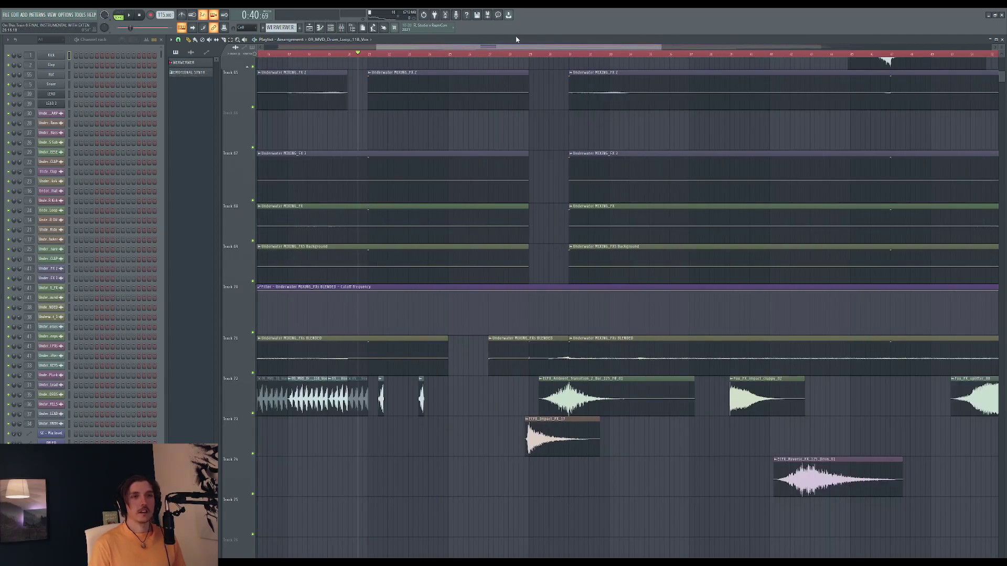
drag(534, 52, 568, 48)
key(space)
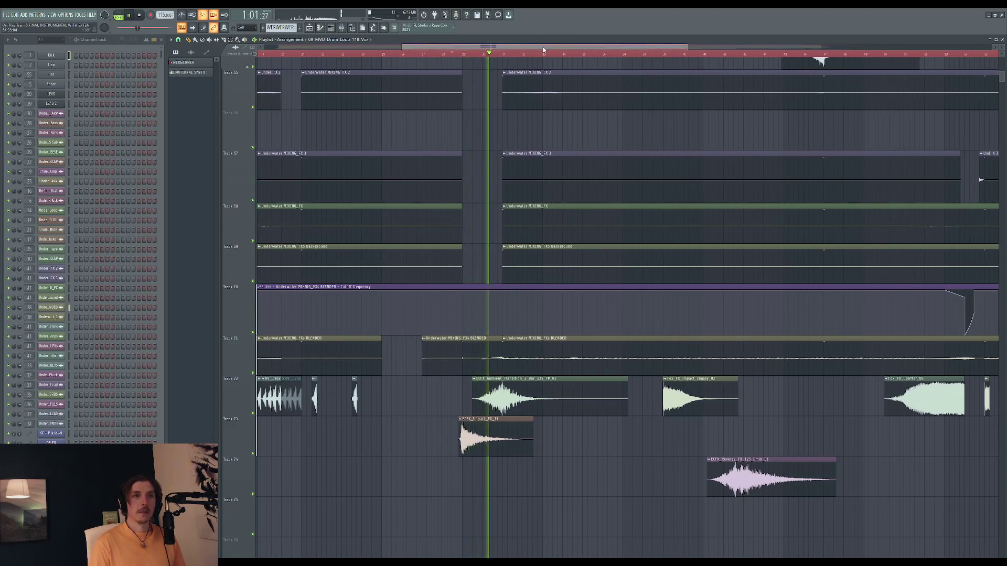
scroll(558, 167, right, 2)
ctrl+scroll(559, 178, down, 2)
drag(583, 48, 675, 79)
scroll(591, 189, down, 4)
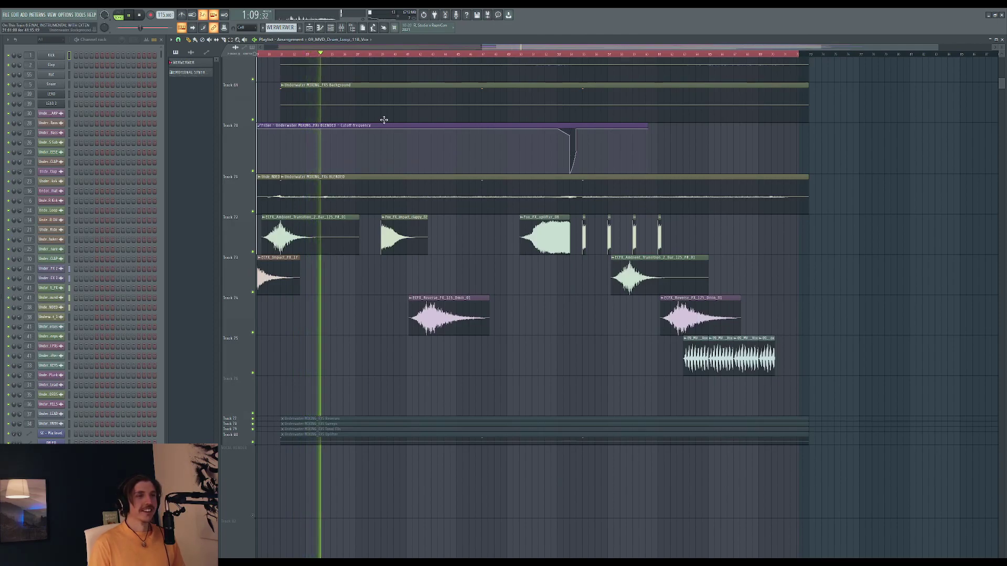
click(382, 55)
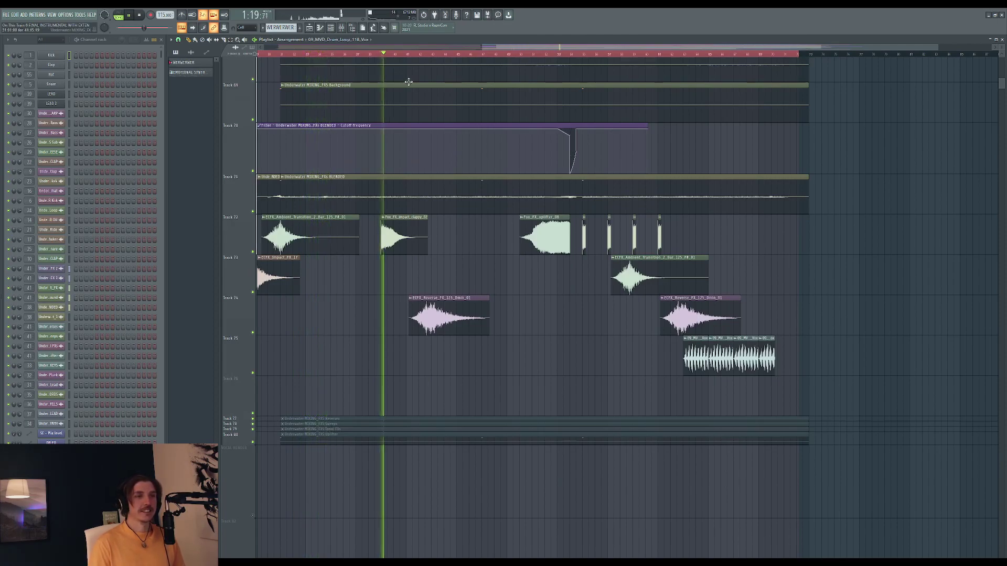
Step: Single out the reverse FX clip on Track 74 and the uplifter clip on Track 72 while the FX play
key(space)
click(421, 307)
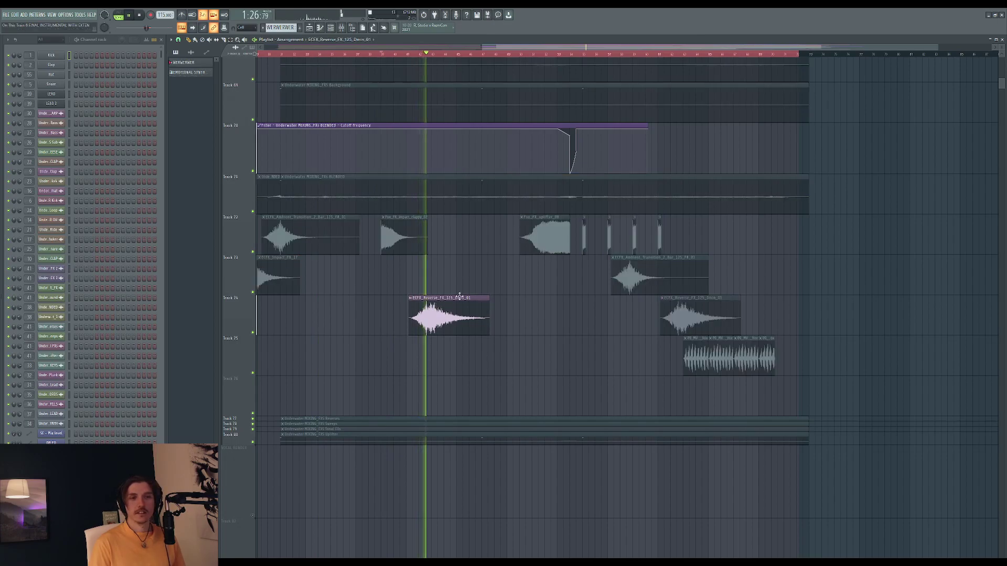
click(545, 235)
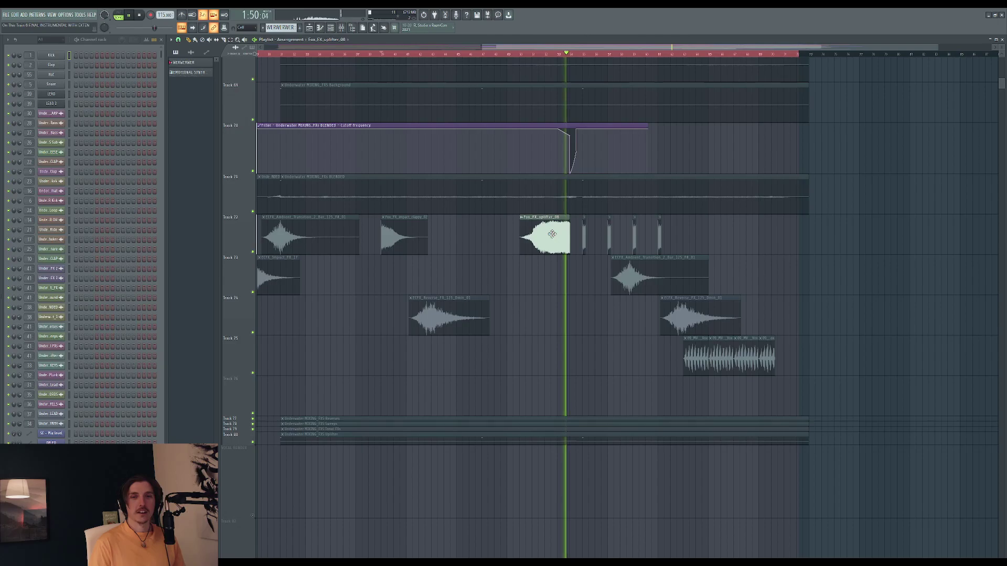
Step: Play the FX drop transition from 1:48 with the filter cutoff automation in view, and stop playback
drag(596, 48, 640, 49)
scroll(556, 380, up, 5)
scroll(559, 350, up, 3)
scroll(558, 350, up, 1)
key(space)
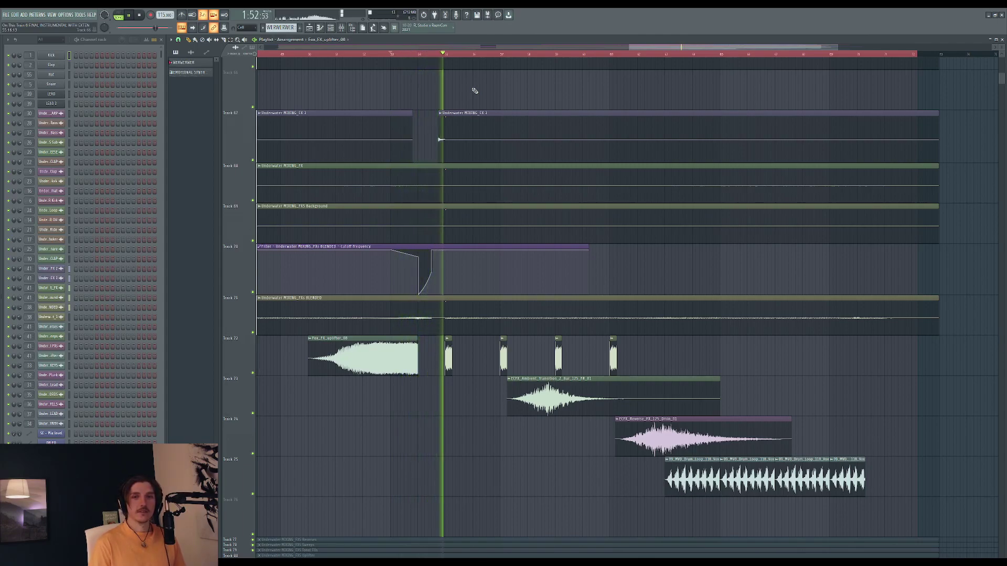
key(space)
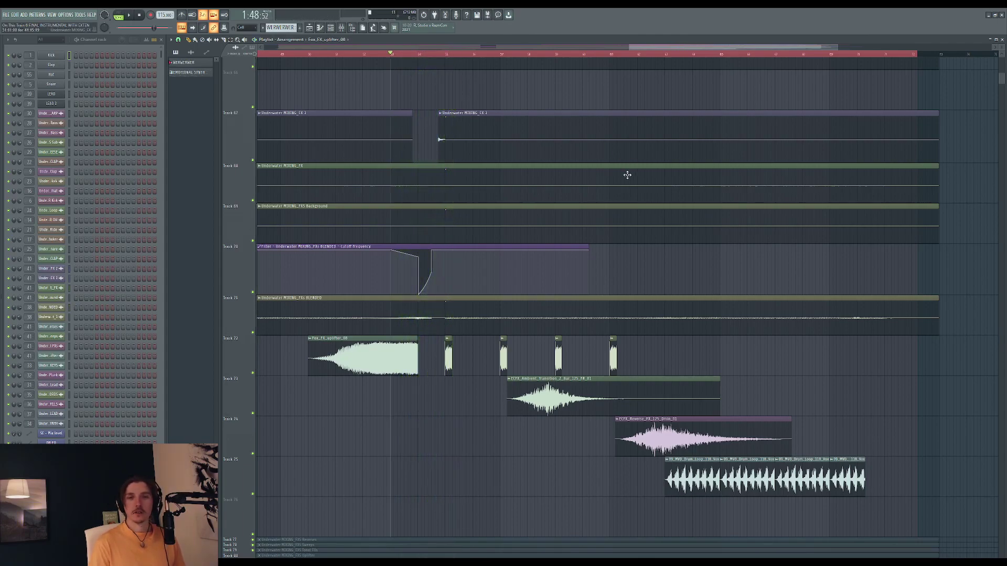
Step: Review the FX tracks across the whole song and collapse the FX group
scroll(625, 174, down, 4)
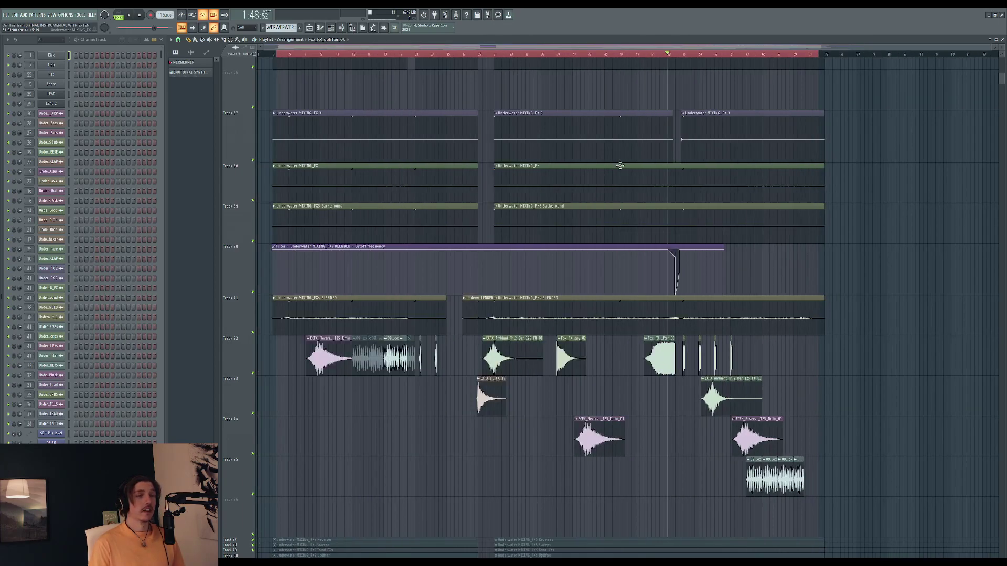
scroll(620, 166, up, 5)
scroll(504, 163, down, 5)
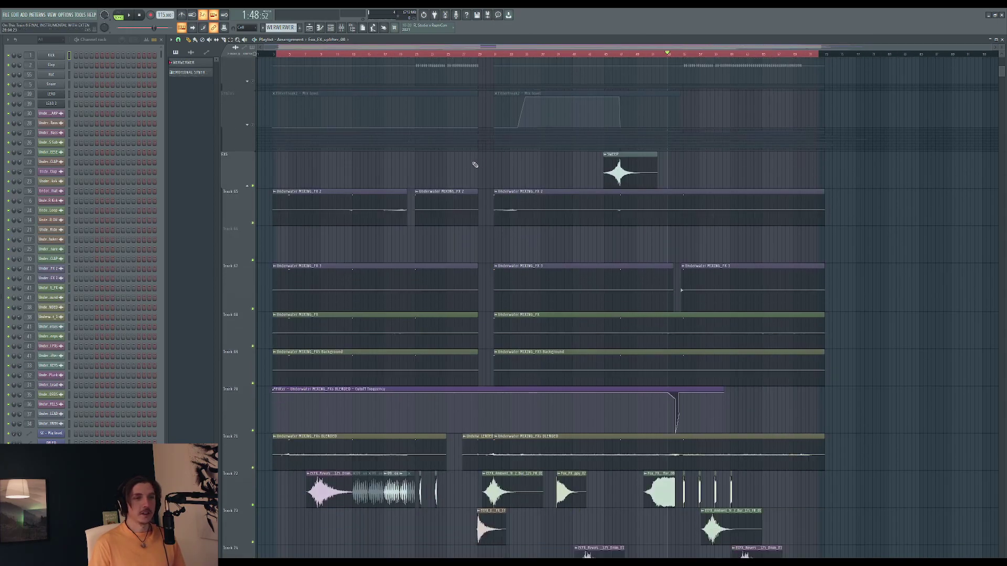
scroll(417, 167, down, 3)
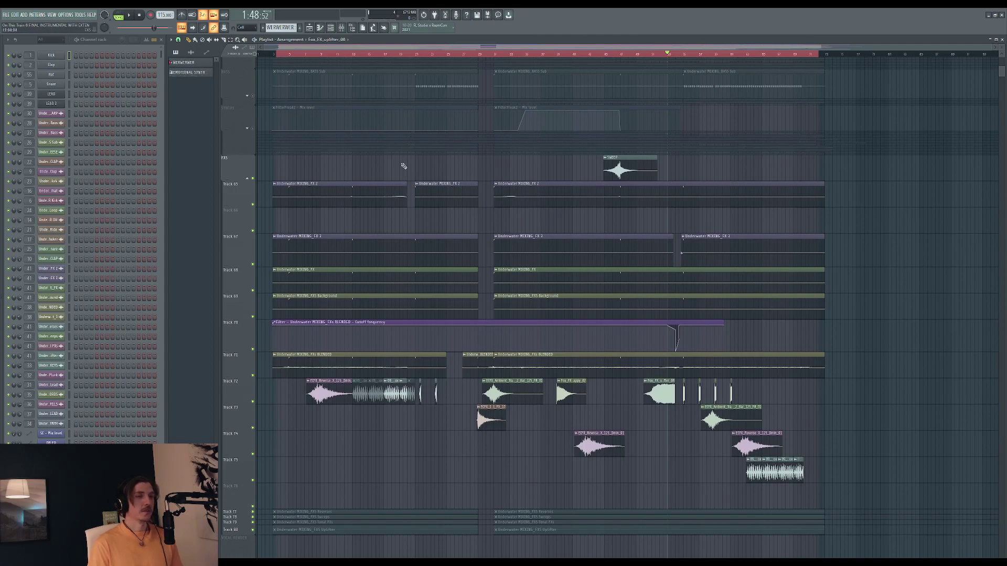
click(249, 179)
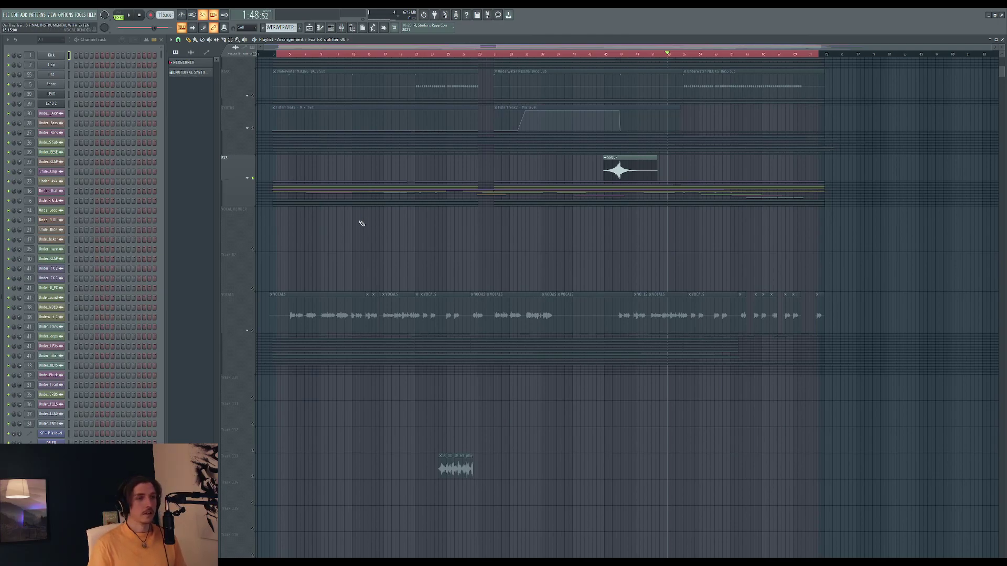
Step: Cancel the FX solo so all track groups are active again, and return the playback position to 0:05
scroll(284, 235, up, 3)
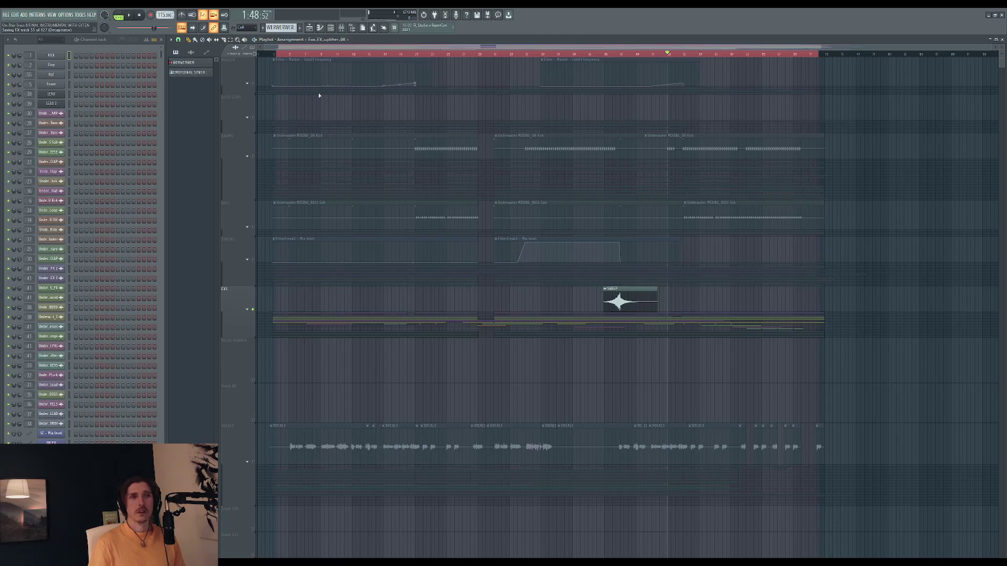
click(254, 83)
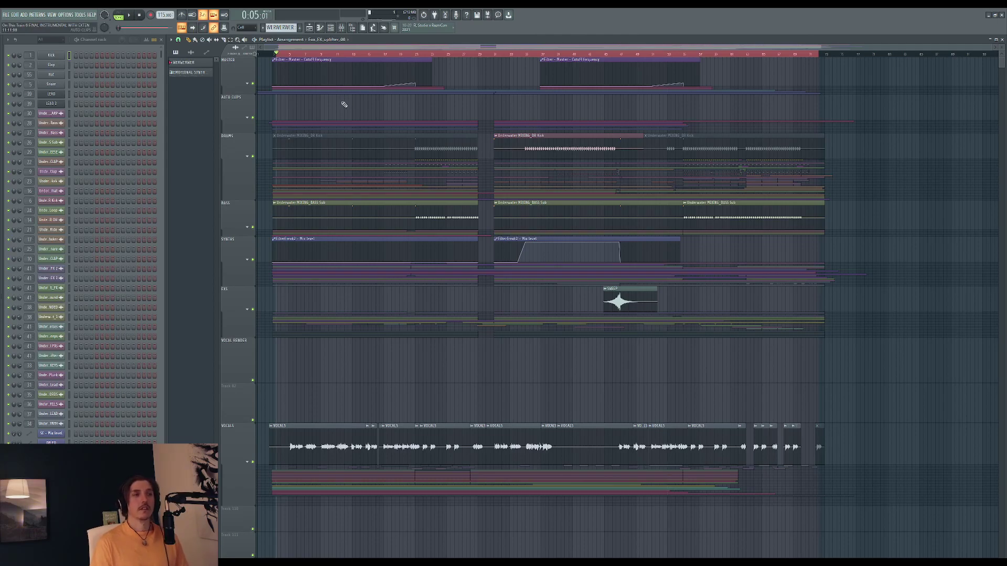
click(249, 120)
click(250, 120)
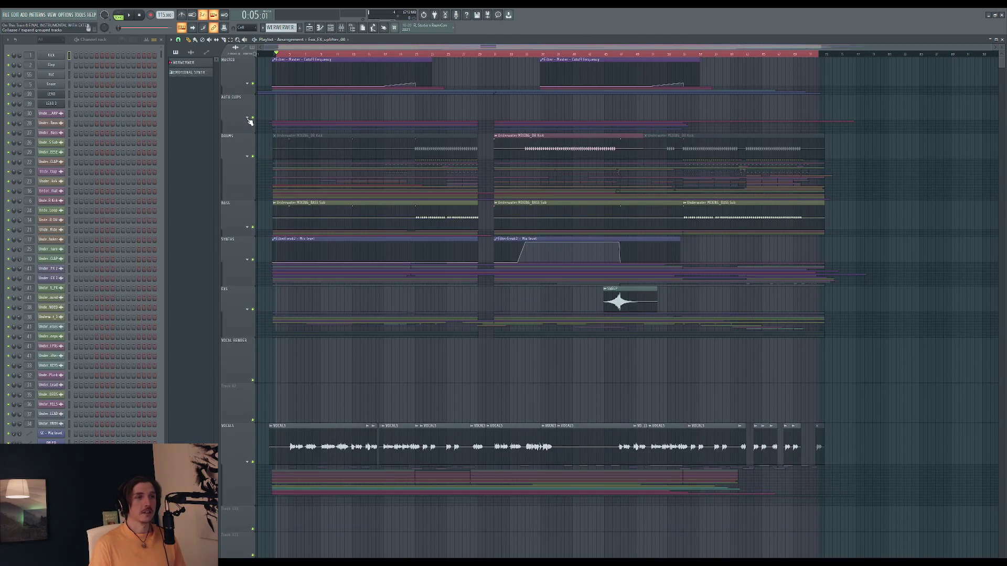
Step: Play the full arrangement from 0:05 with the vocals in view, stop it, and briefly check the mixer
key(space)
scroll(317, 115, down, 7)
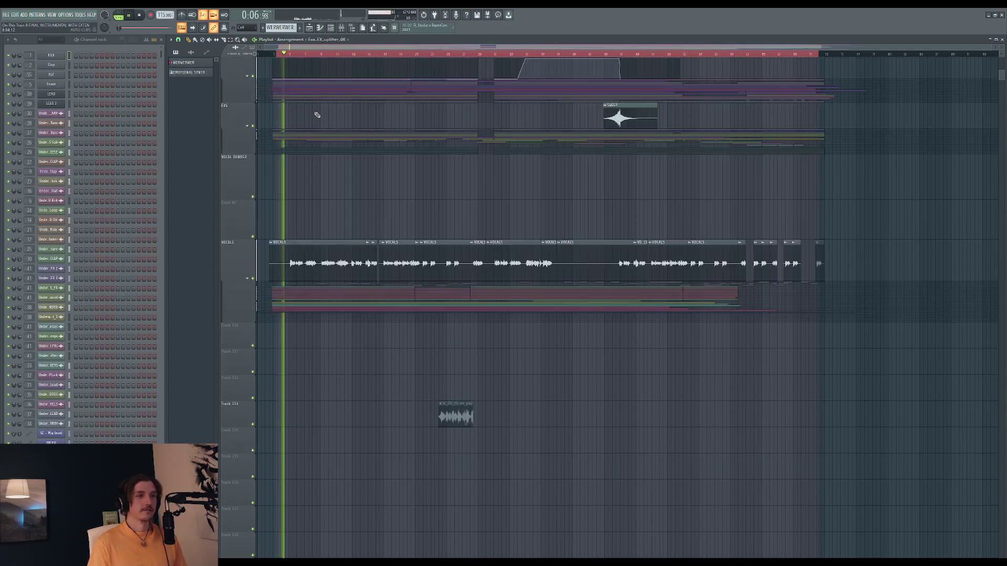
scroll(316, 116, up, 1)
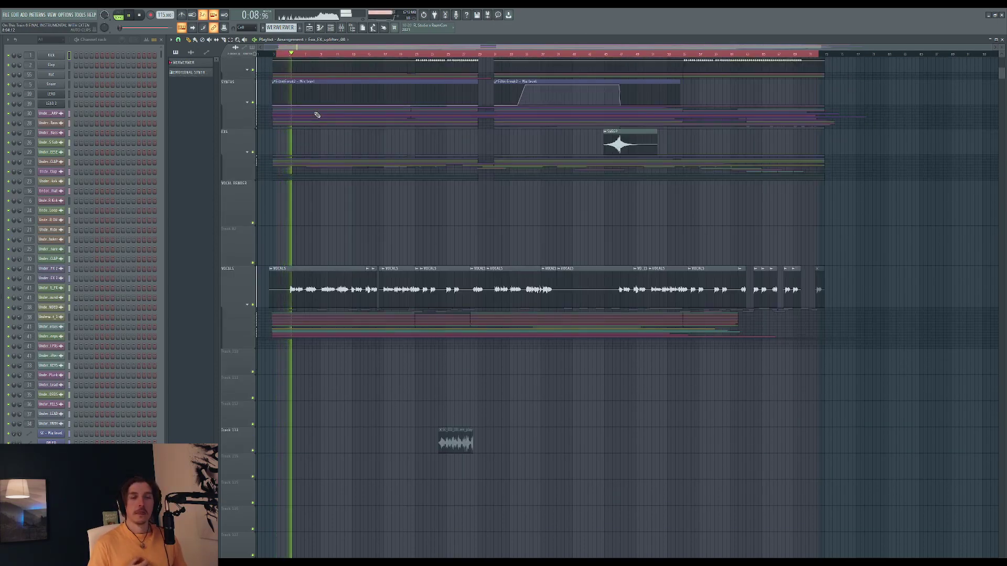
key(space)
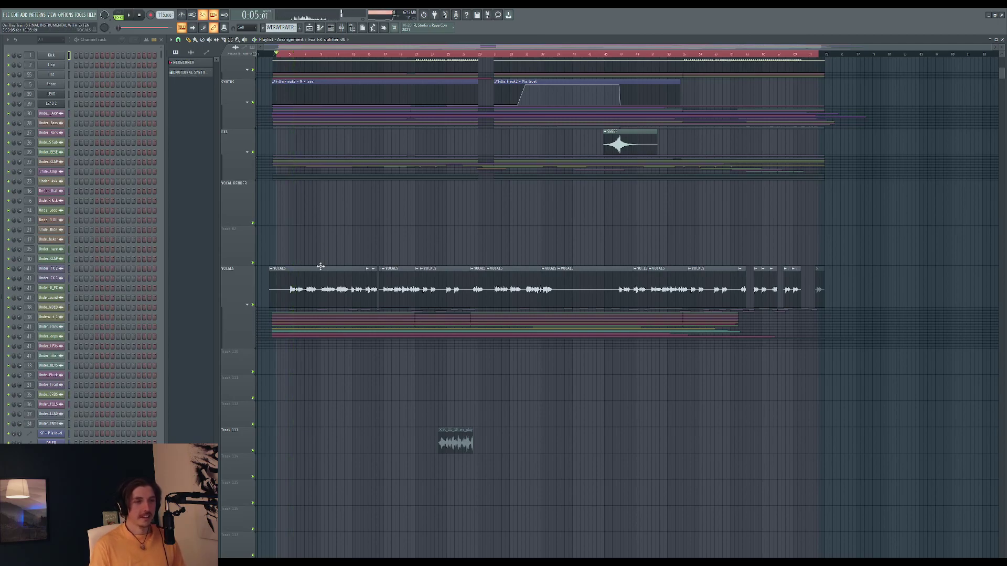
key(F9)
key(F9)
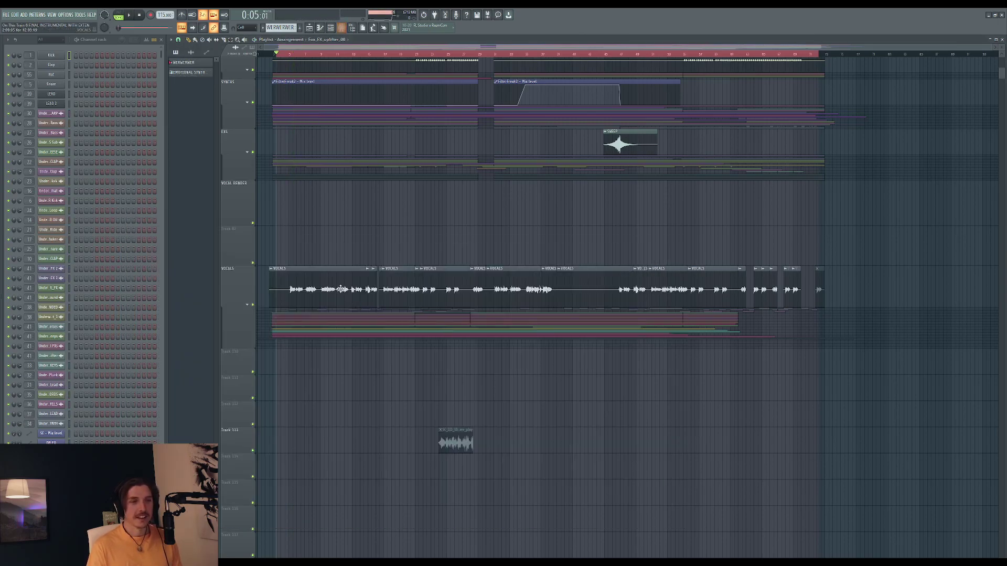
Step: In the vocal mixing project, mute the mastered reference clip and play the vocal tracks from 0:02, and stop playback
key(space)
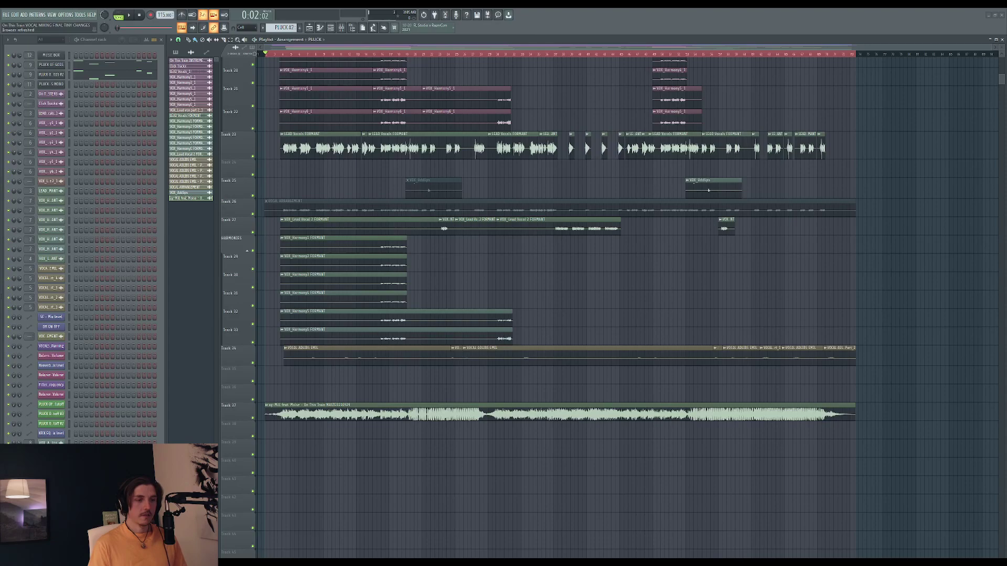
key(space)
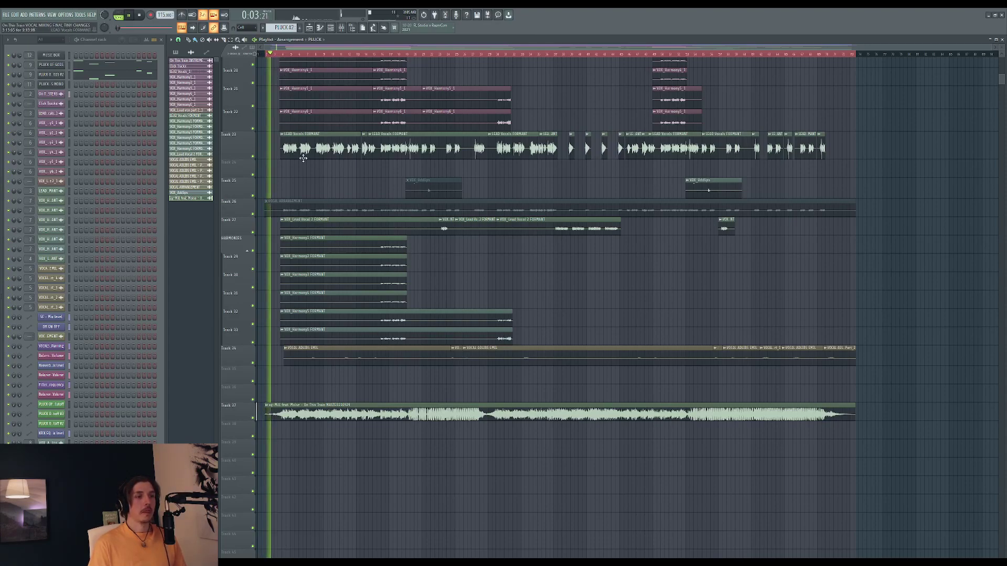
key(space)
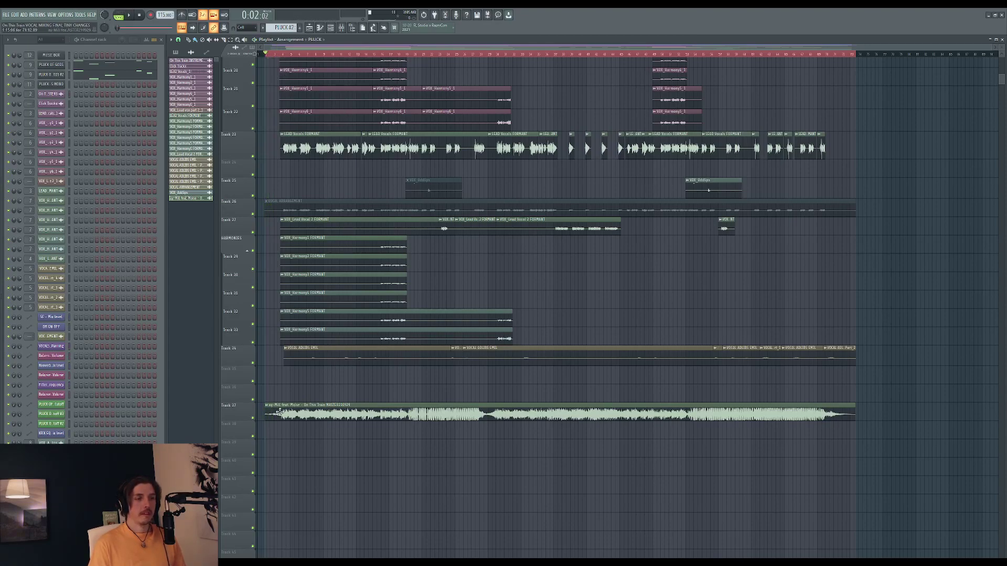
click(324, 415)
key(space)
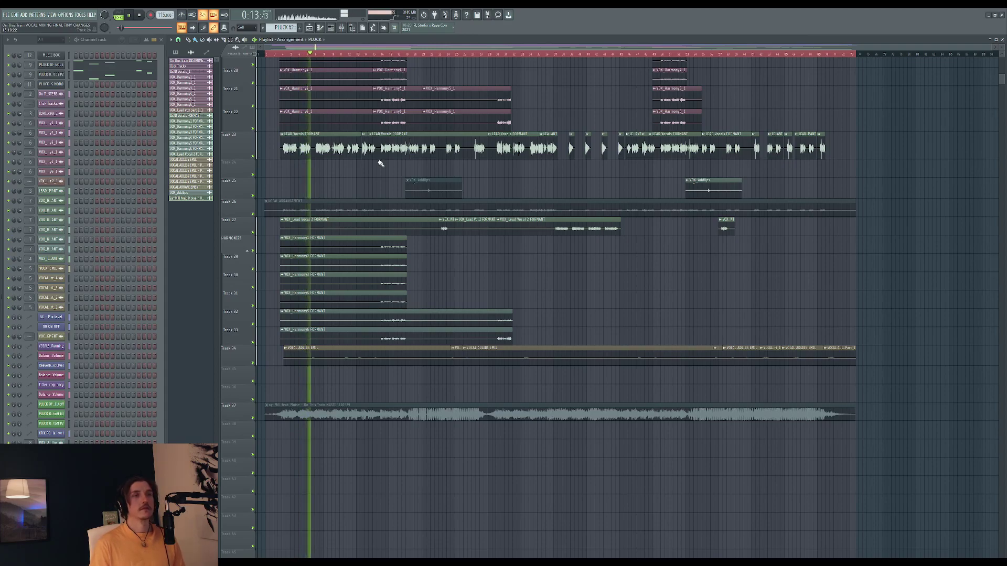
key(space)
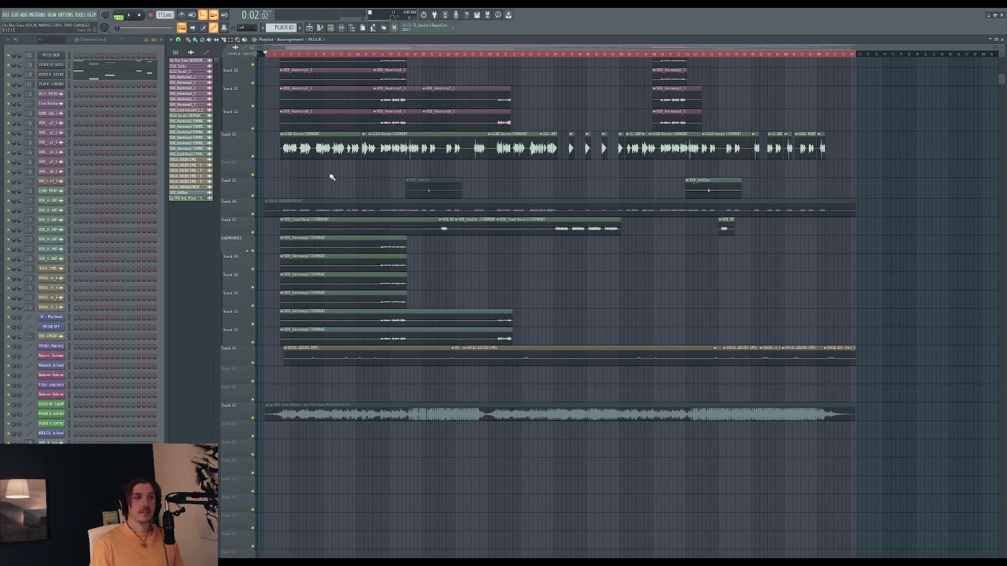
Step: Look over the instrumental, lead vocal and harmony tracks of the vocal project, and start playback from 0:02
scroll(332, 177, up, 5)
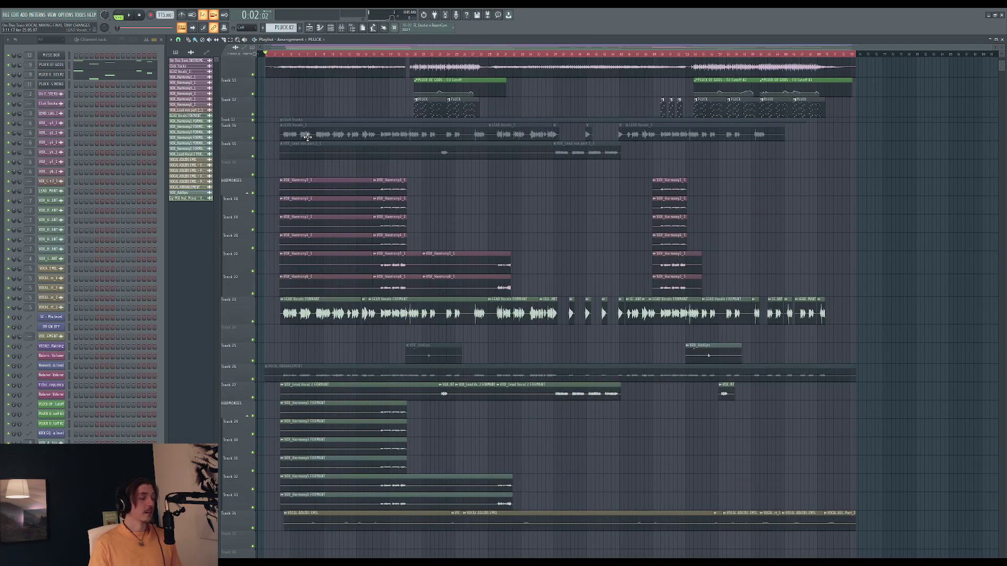
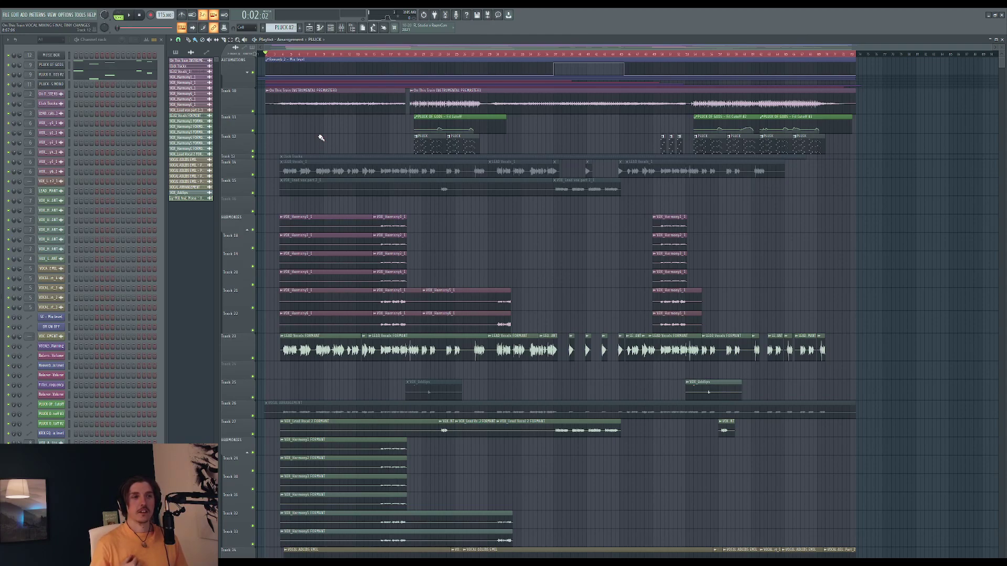
scroll(321, 137, down, 3)
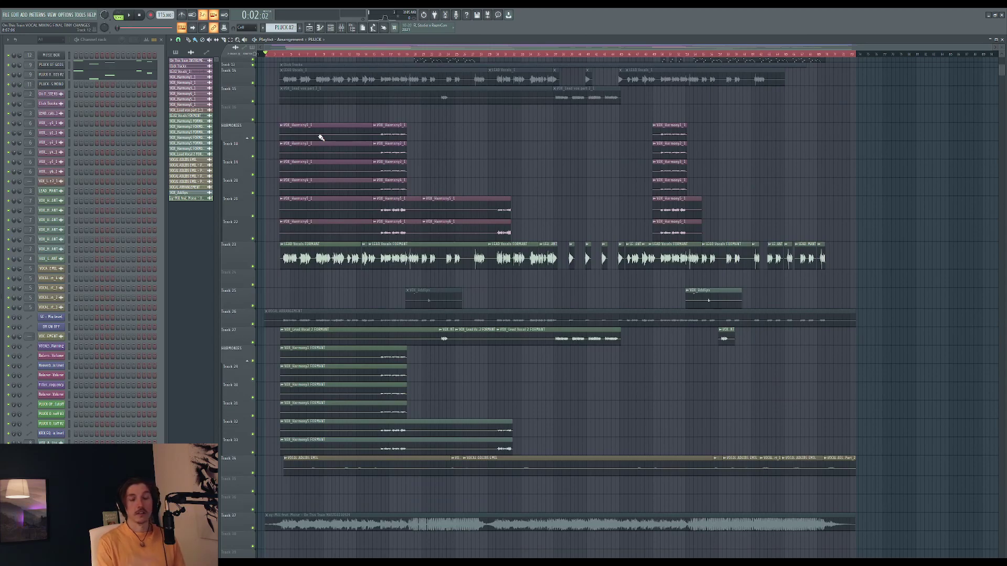
scroll(322, 146, down, 2)
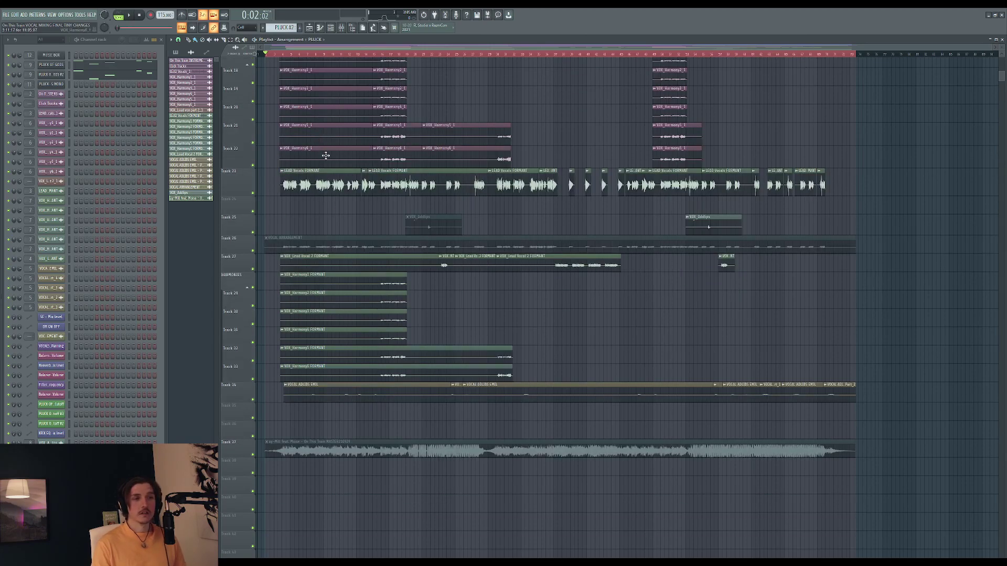
scroll(329, 227, up, 4)
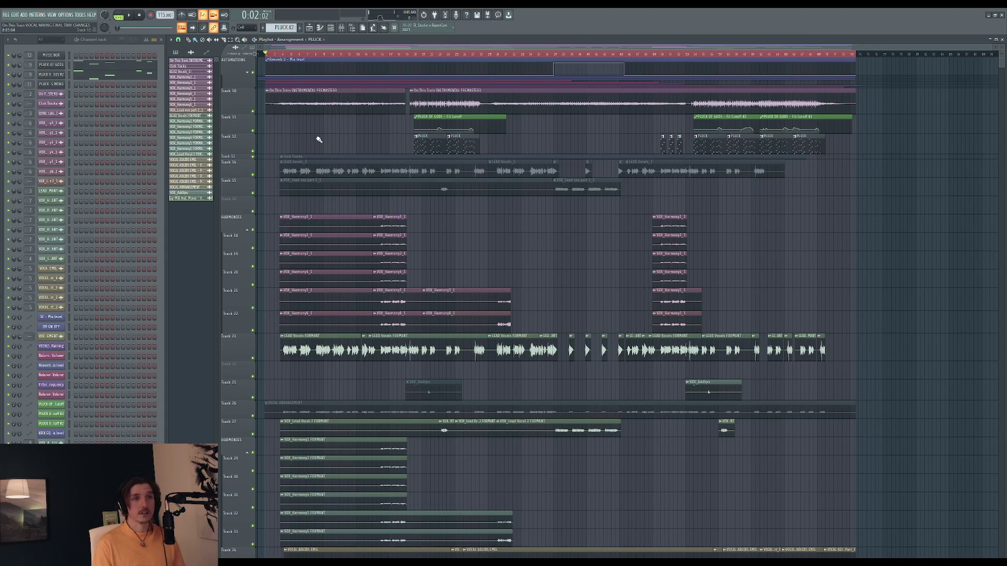
key(space)
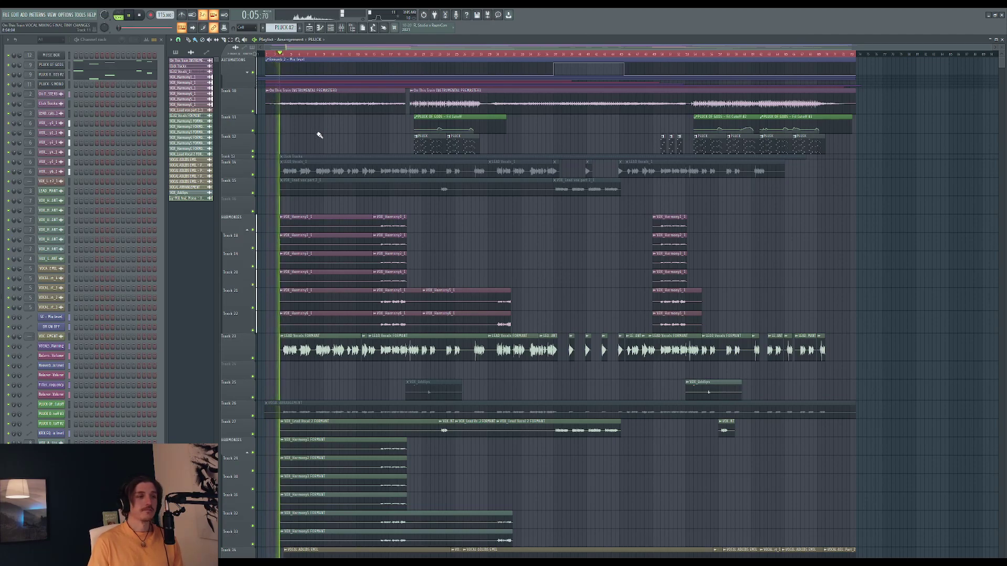
drag(367, 46, 373, 46)
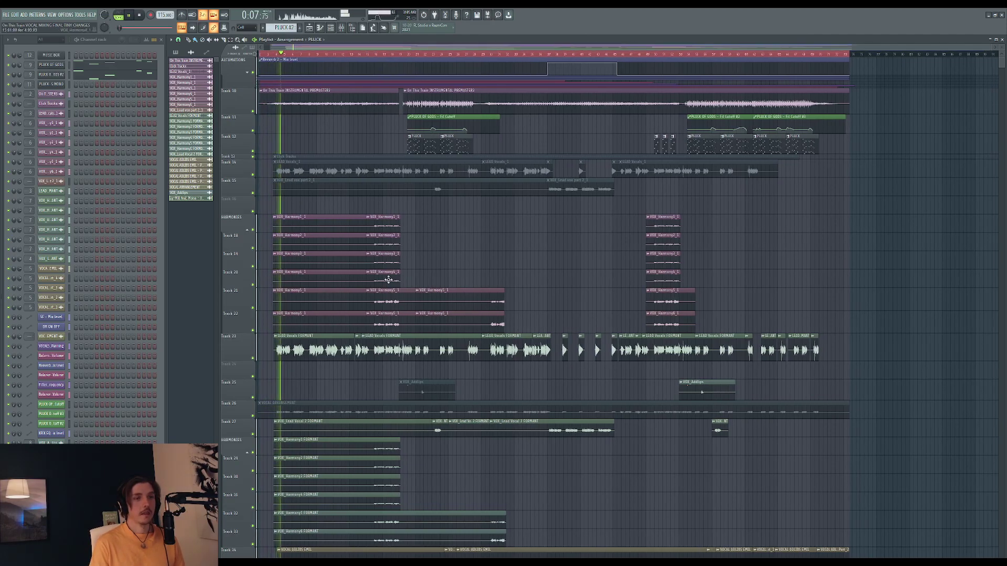
Step: Inspect the effects chain of the VOCAL BUS in the mixer during playback, and close the mixer
key(F9)
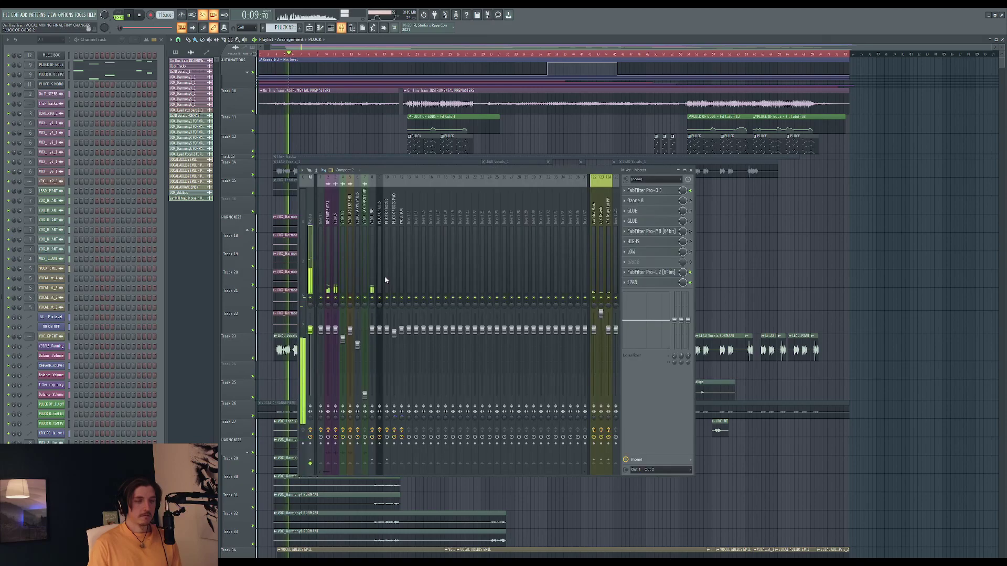
click(372, 254)
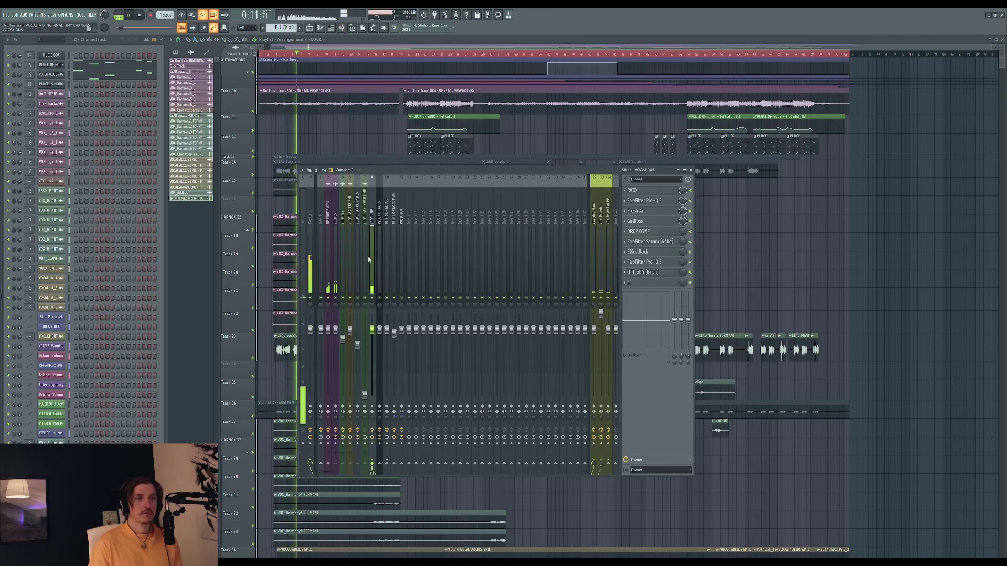
key(F9)
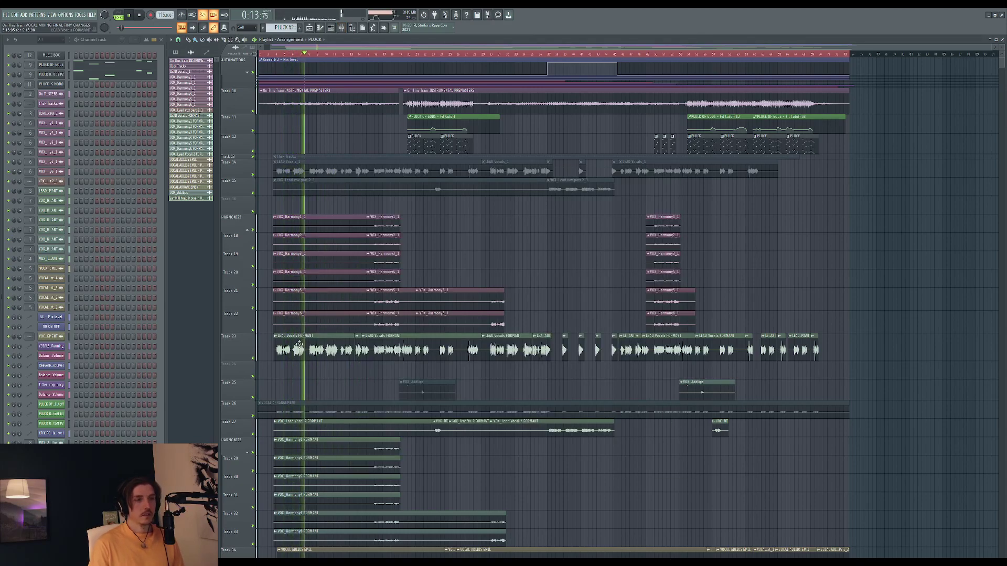
Step: Follow the playback closely along the lead vocal and harmony clips, and briefly check the mixer levels
scroll(320, 314, down, 4)
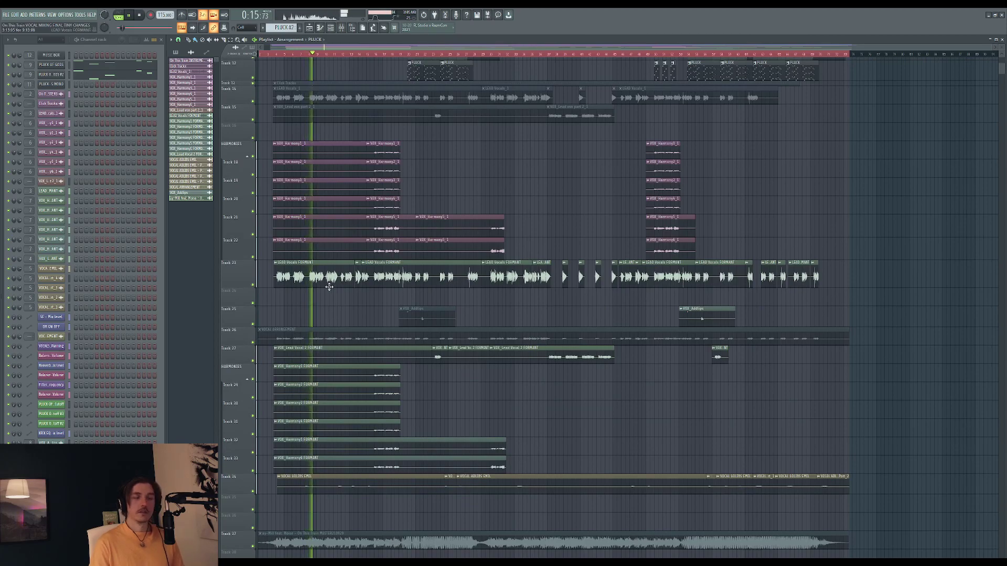
scroll(331, 283, up, 3)
scroll(320, 285, up, 3)
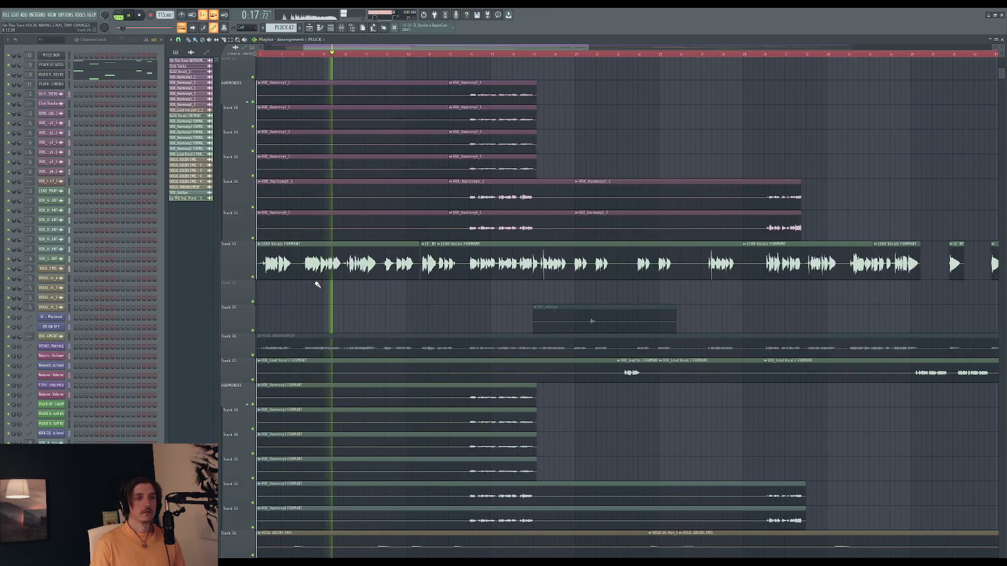
scroll(360, 292, down, 2)
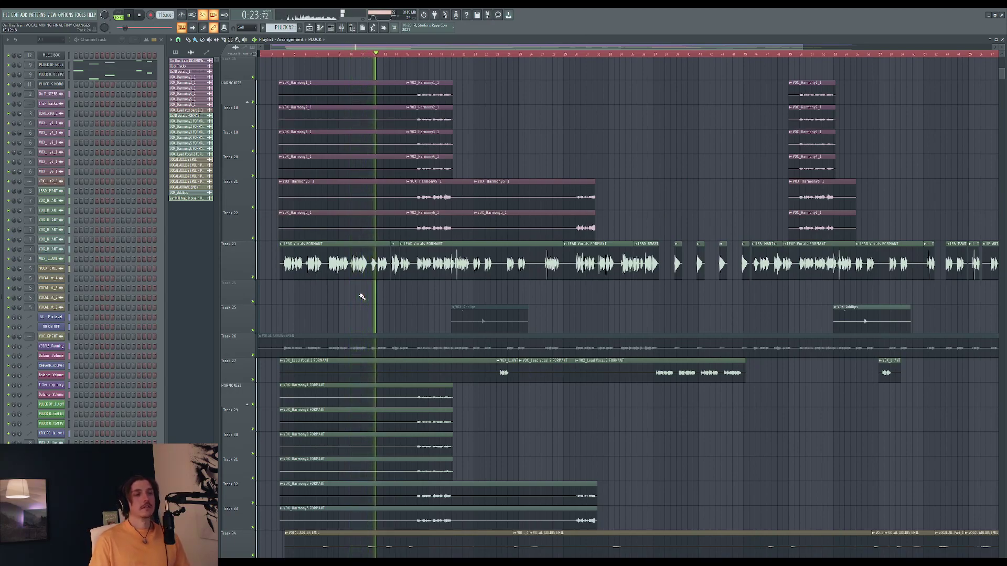
drag(431, 49, 444, 49)
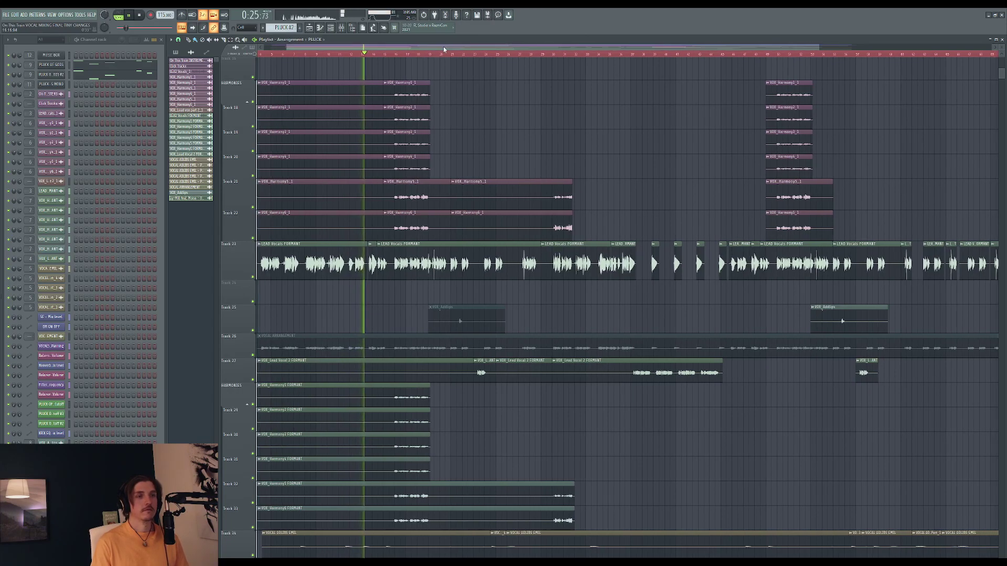
key(F9)
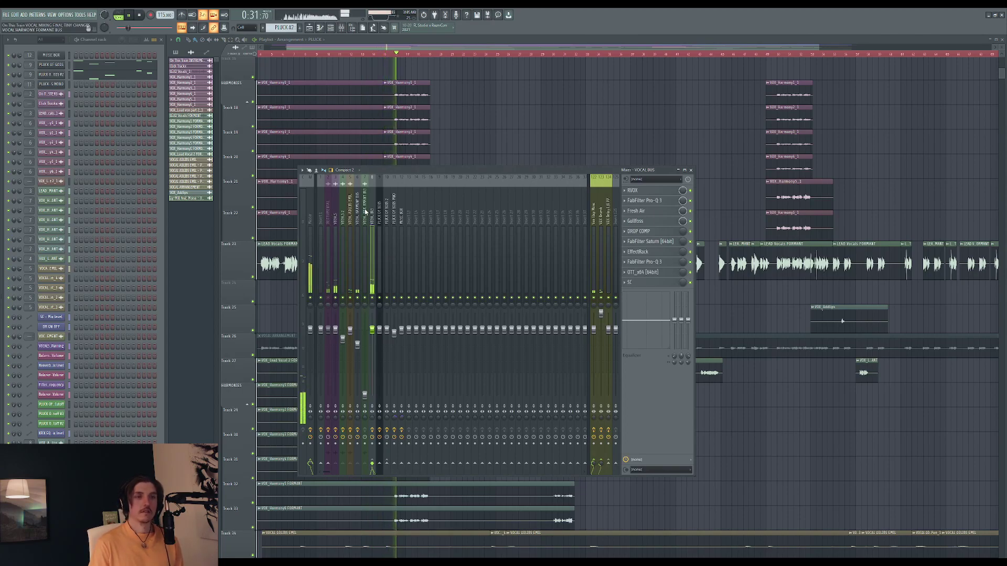
key(F9)
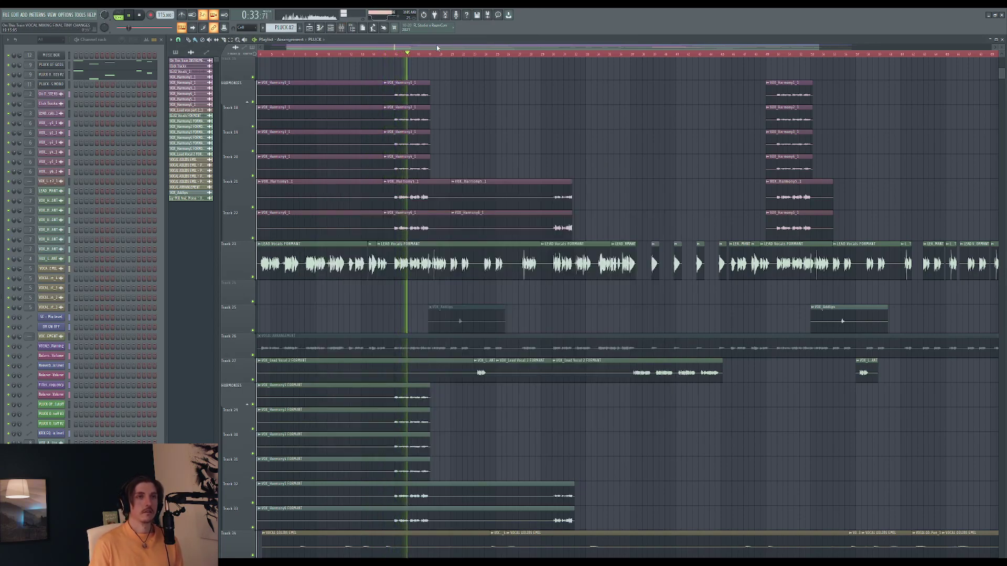
Step: Stop playback, mute the track holding the PLUCK pattern clips, and resume playing from 0:39
scroll(461, 124, up, 3)
scroll(449, 186, up, 1)
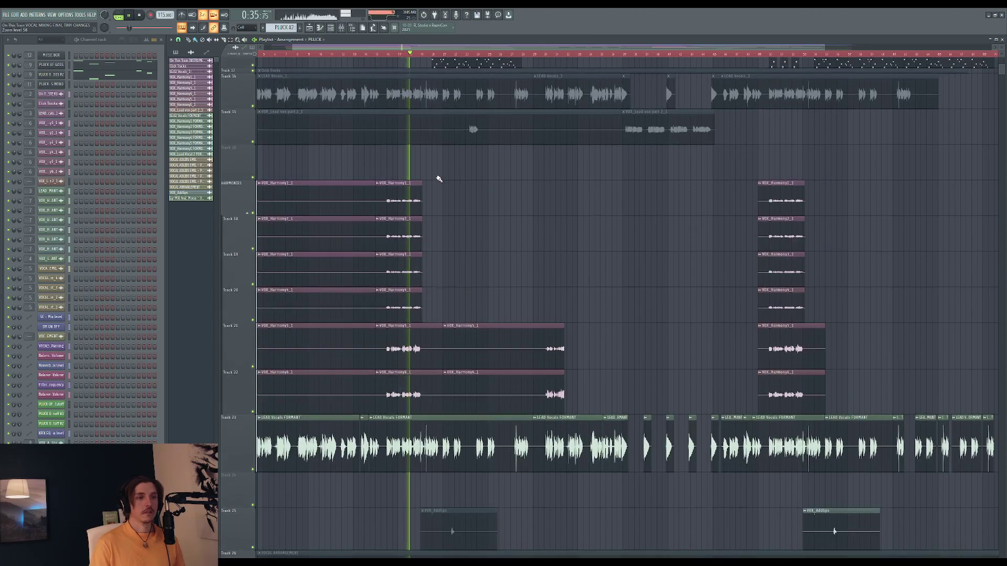
scroll(450, 186, up, 2)
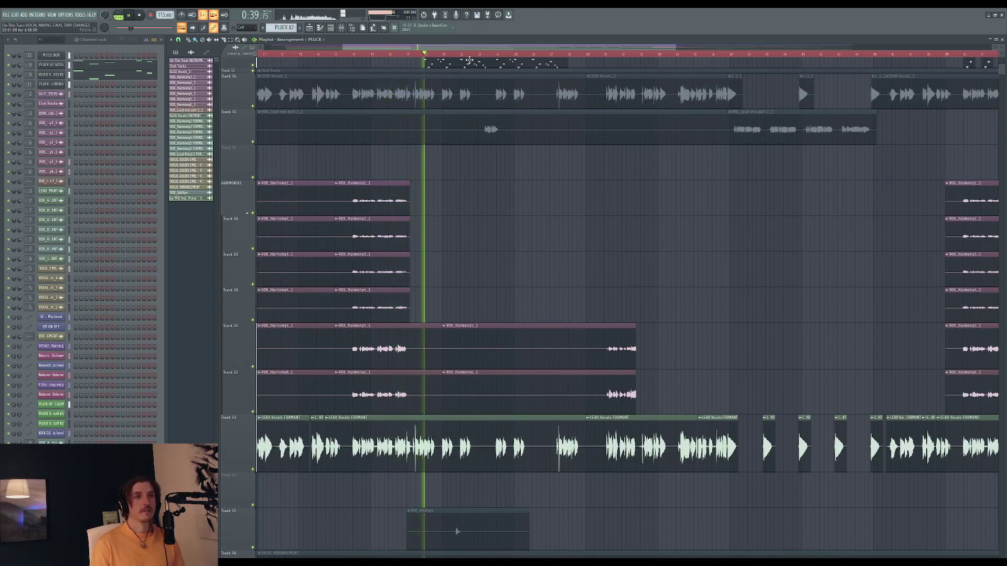
scroll(456, 131, right, 1)
scroll(446, 184, up, 3)
key(space)
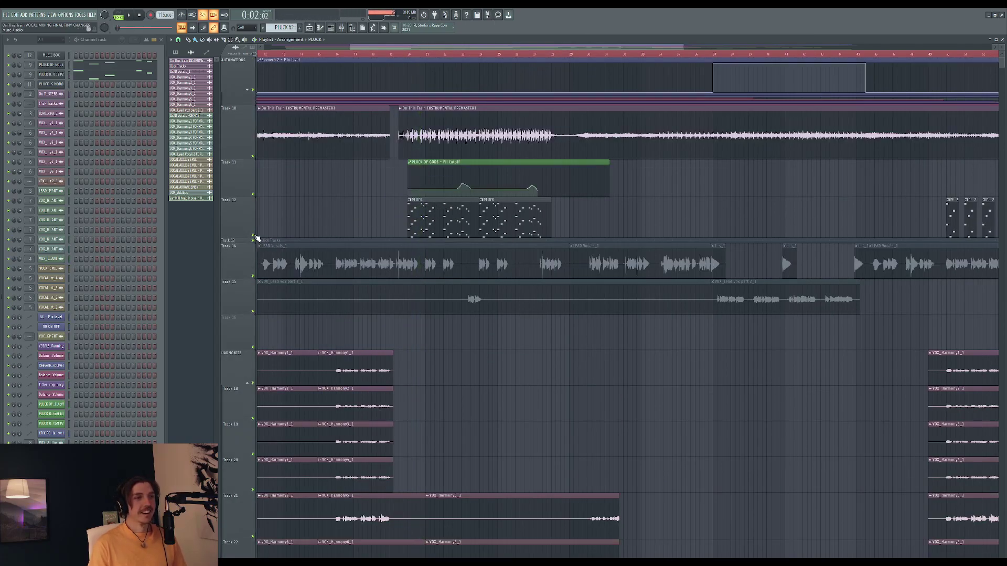
click(254, 237)
key(space)
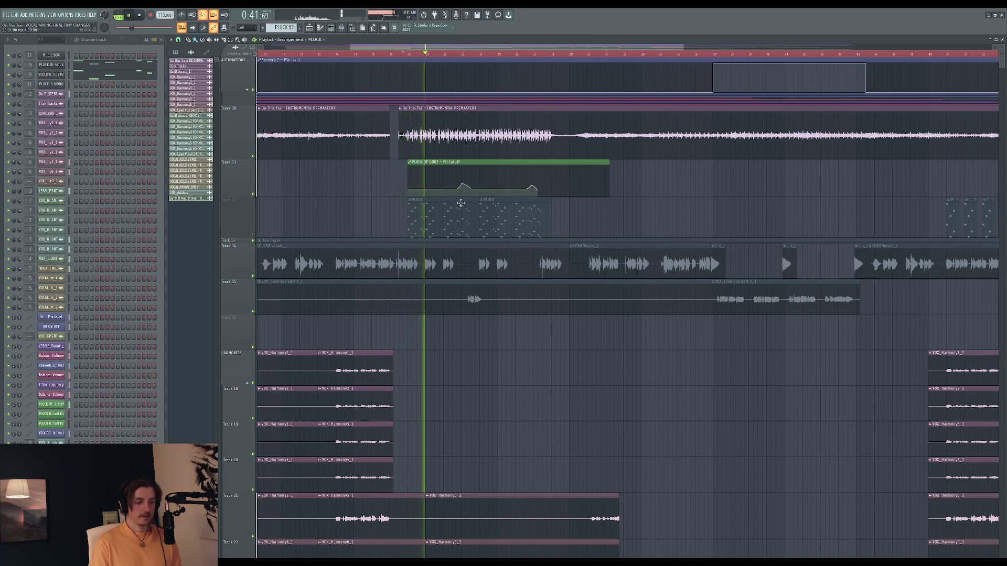
Step: Review the lead vocals and harmonies with the pluck muted, and briefly check the mixer during playback
scroll(458, 199, down, 5)
ctrl+scroll(480, 192, down, 1)
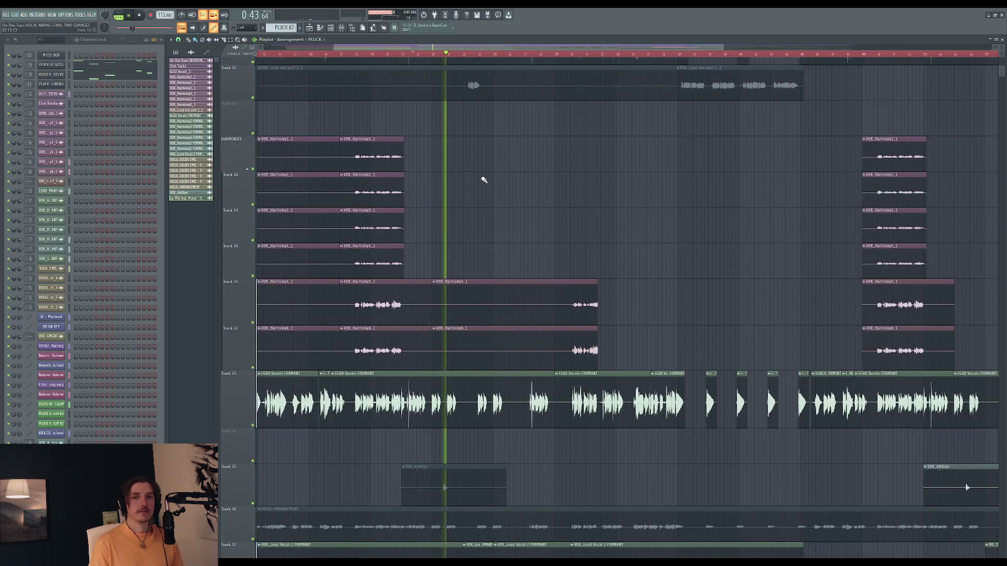
ctrl+scroll(480, 191, down, 3)
scroll(537, 232, down, 3)
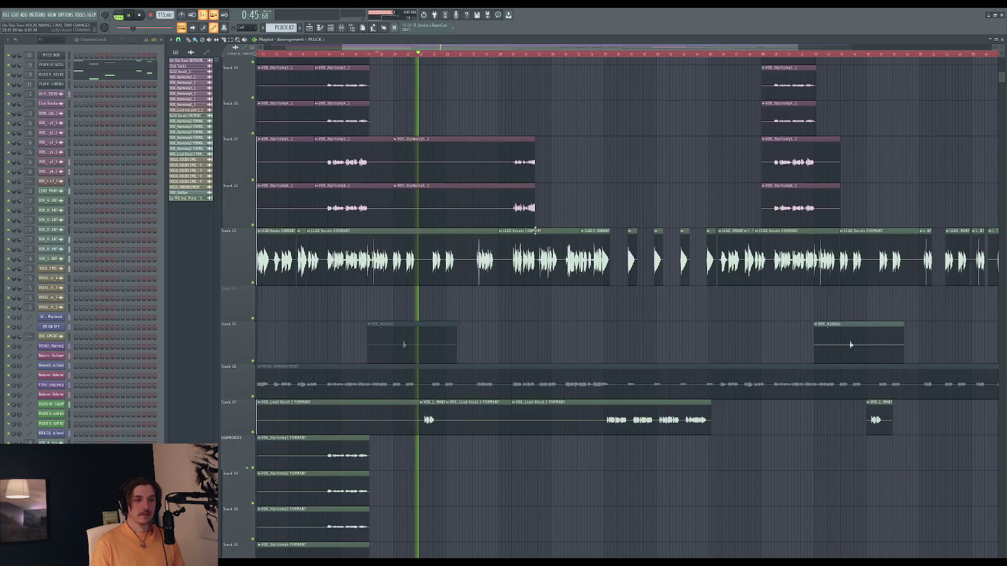
scroll(501, 198, down, 1)
key(F9)
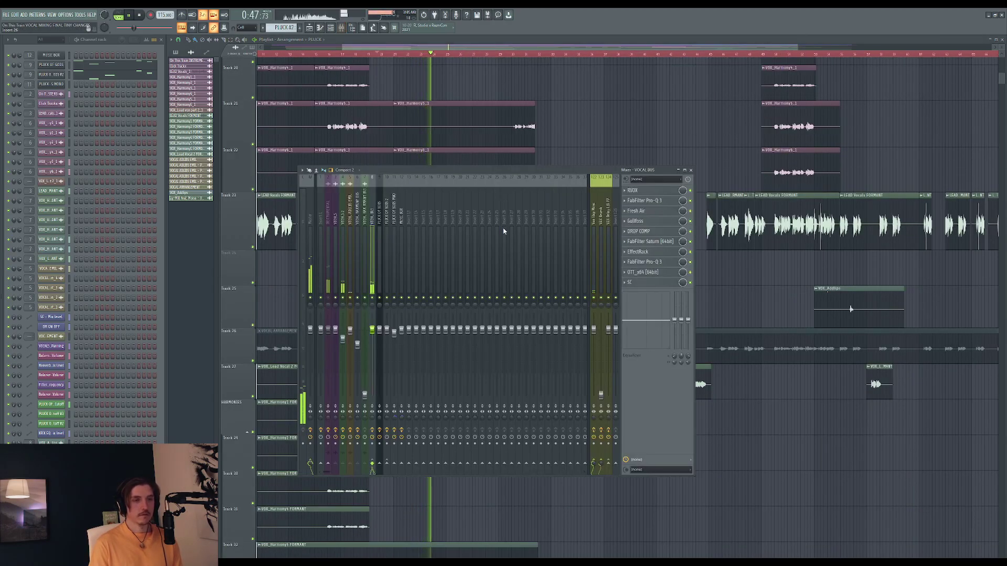
key(F9)
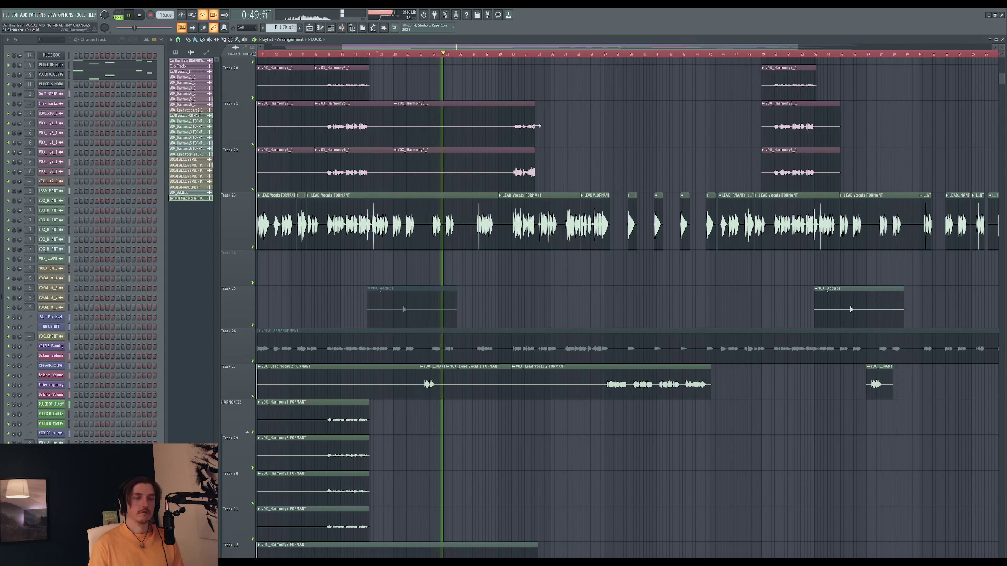
Step: Examine the second lead vocal, the formant harmonies and the vocal adlibs track during playback, and stop it
alt+scroll(525, 105, down, 1)
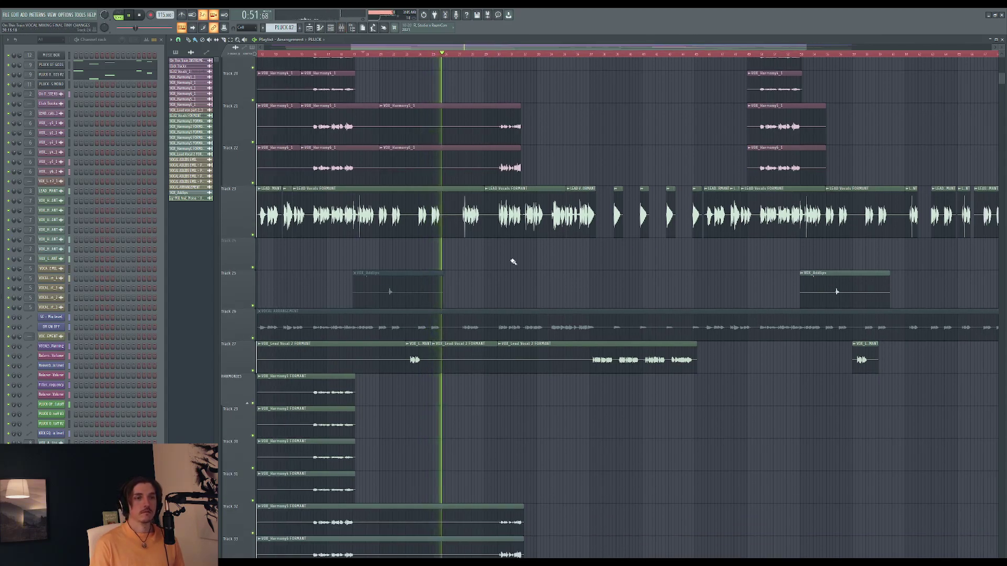
scroll(512, 261, down, 4)
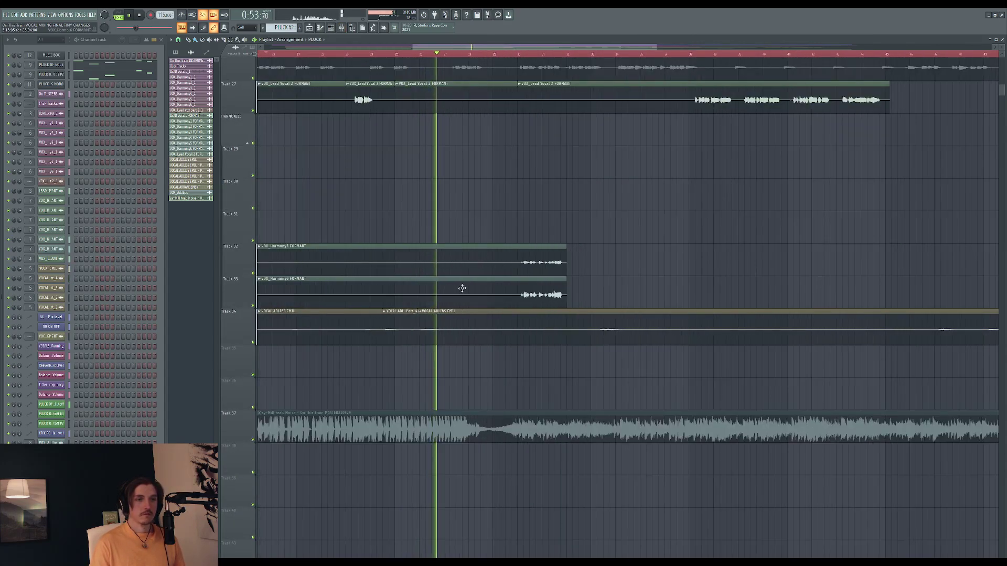
alt+scroll(436, 334, up, 2)
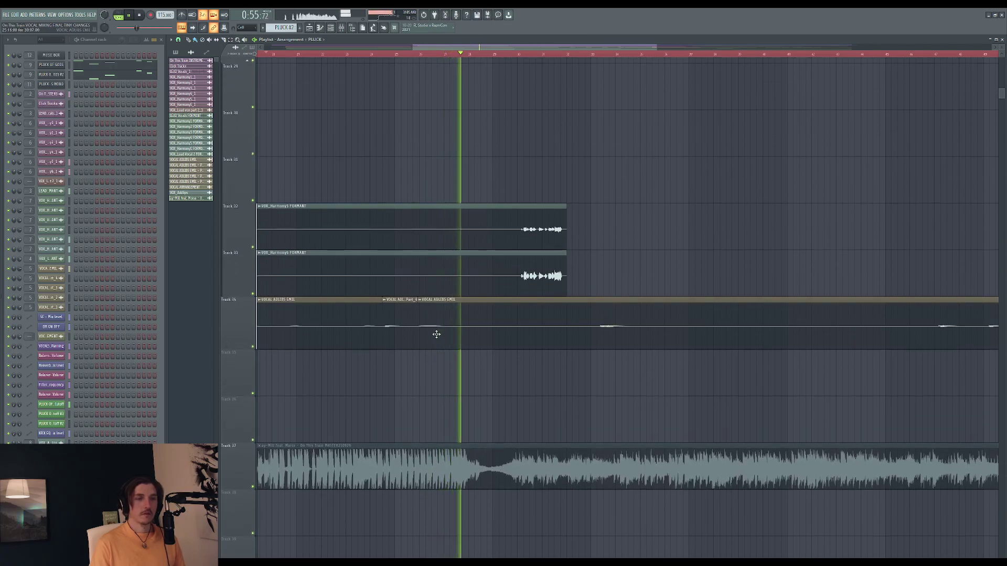
scroll(437, 334, up, 3)
scroll(437, 334, down, 1)
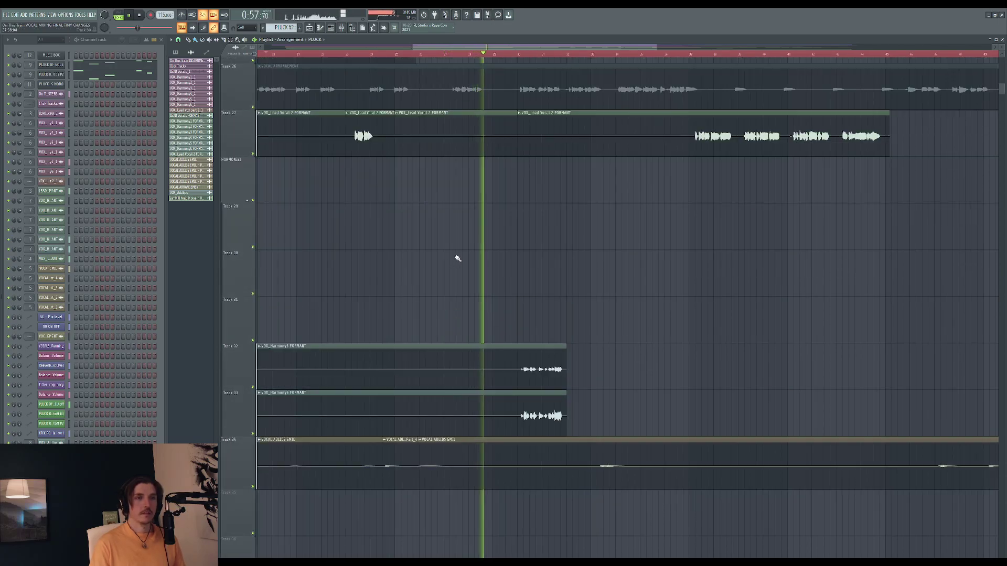
alt+scroll(457, 258, down, 2)
key(space)
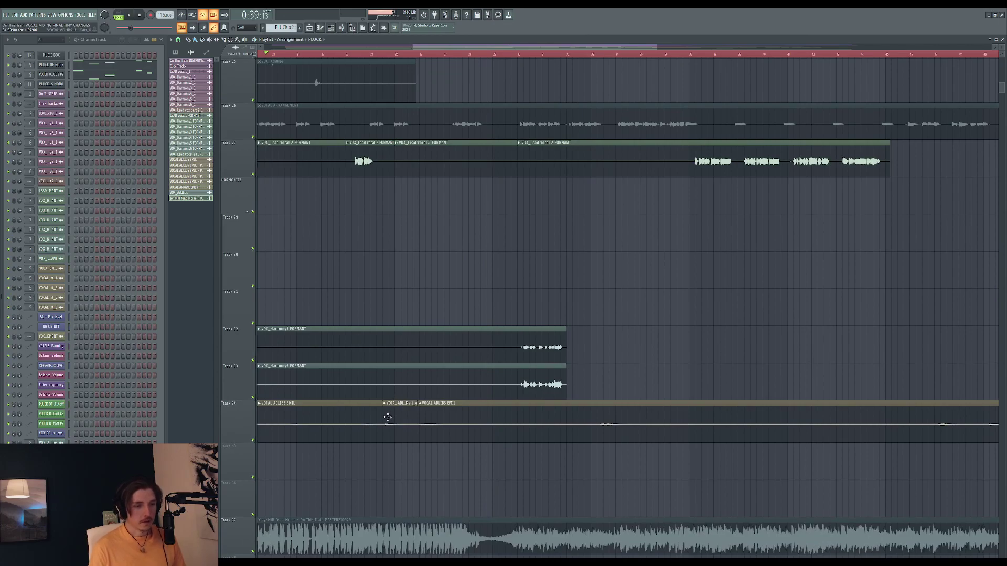
Step: Audition the vocal adlib clips in isolation at several points between about 0:40 and 1:09, and stop playback
click(386, 413)
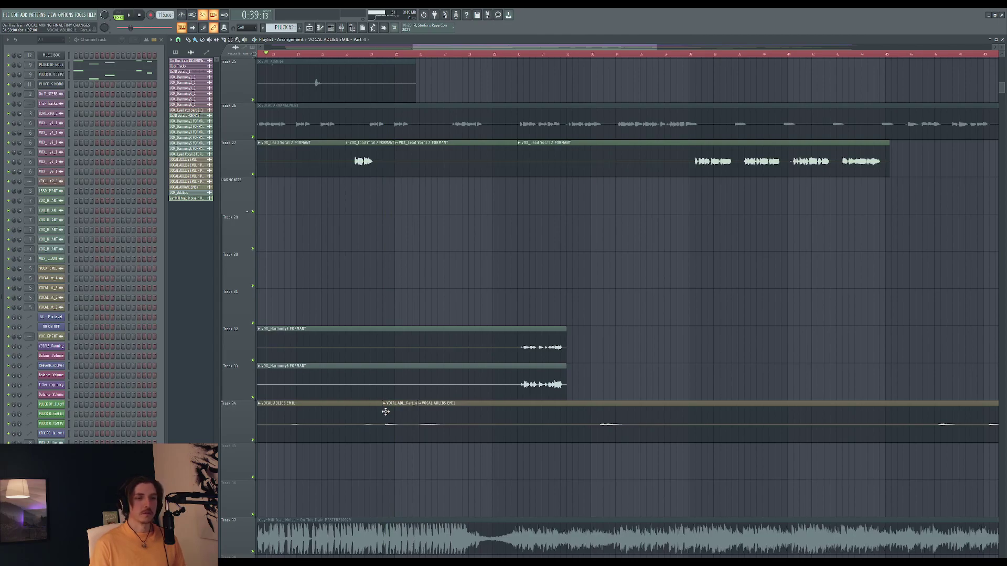
click(386, 412)
click(421, 414)
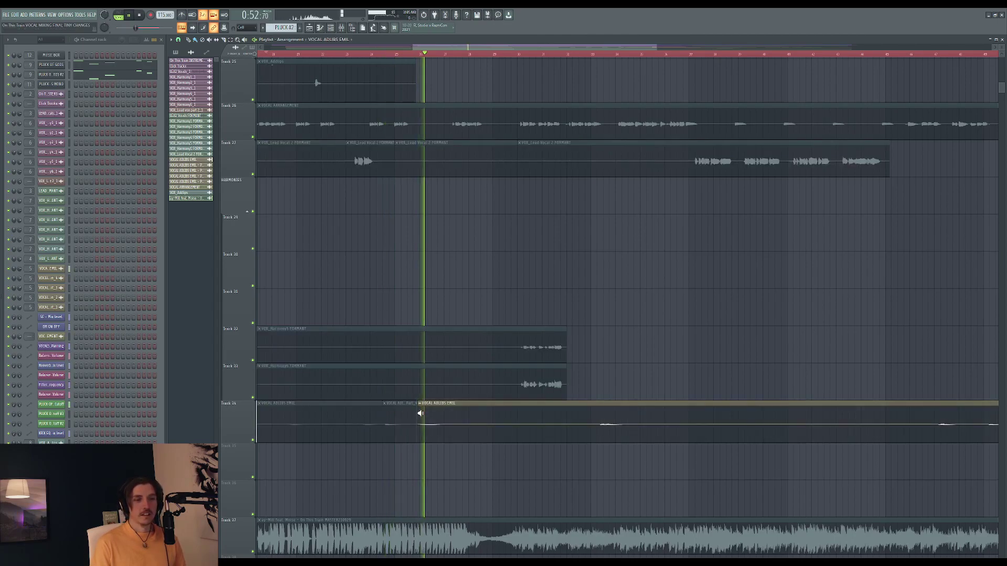
click(362, 413)
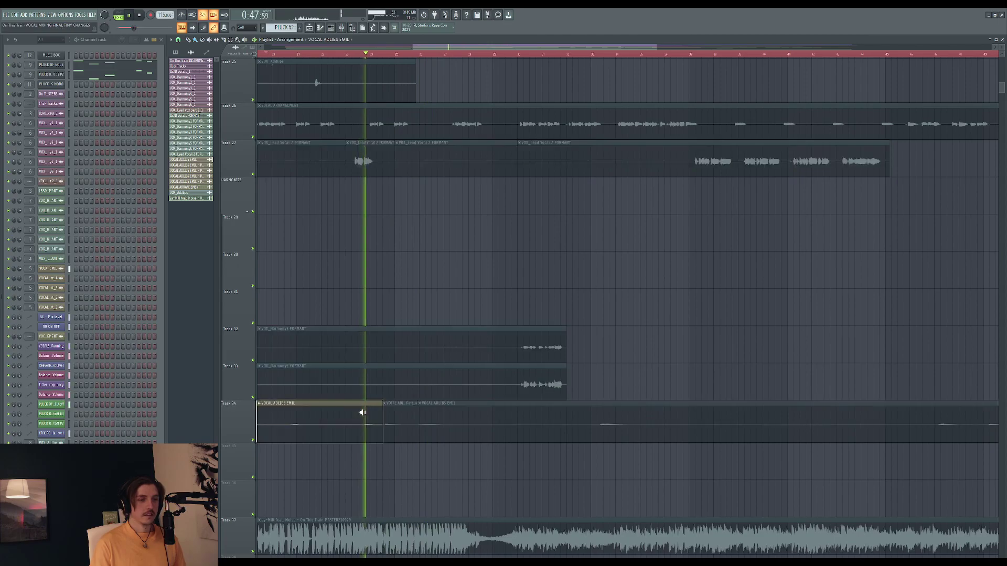
scroll(362, 412, down, 2)
click(301, 414)
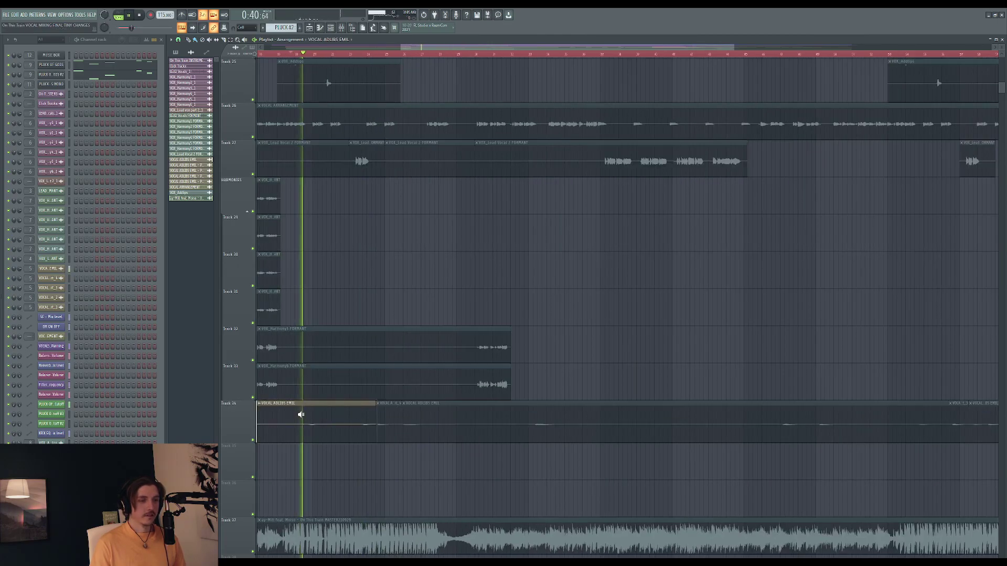
click(529, 413)
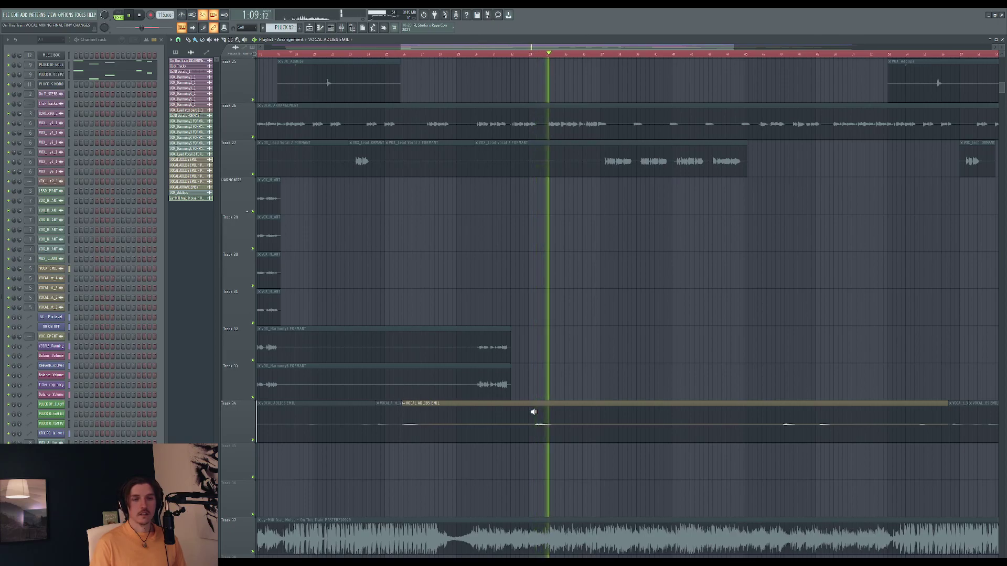
scroll(625, 282, up, 5)
key(space)
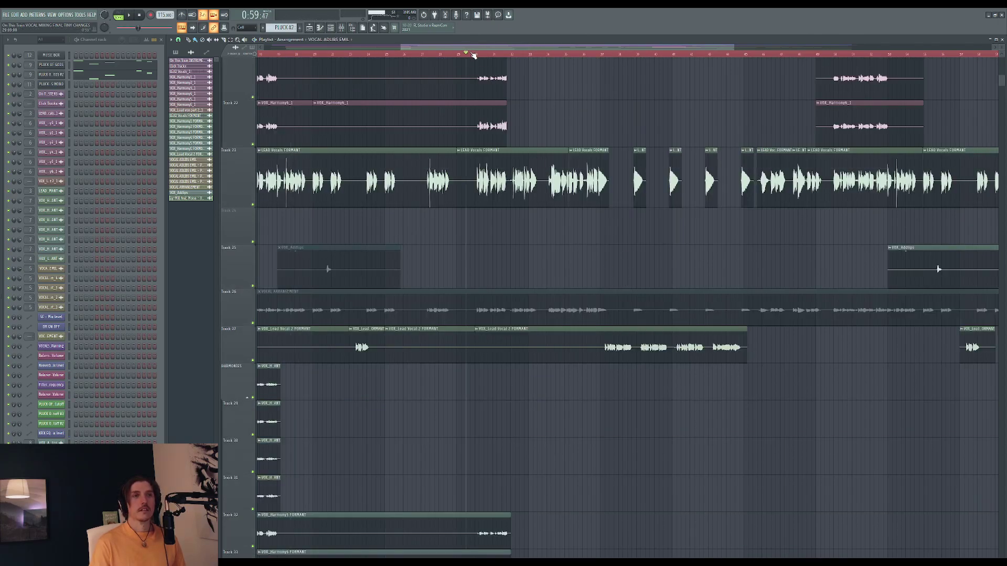
Step: Play the song from about 0:59 and review the lead vocal and harmony clips through about 1:15
scroll(511, 166, up, 5)
scroll(508, 169, down, 2)
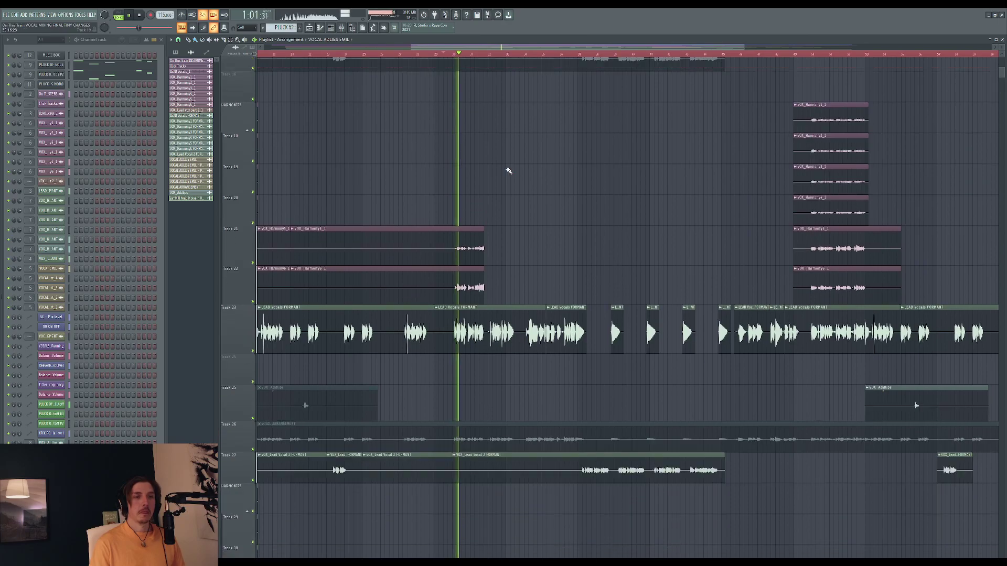
drag(493, 47, 505, 51)
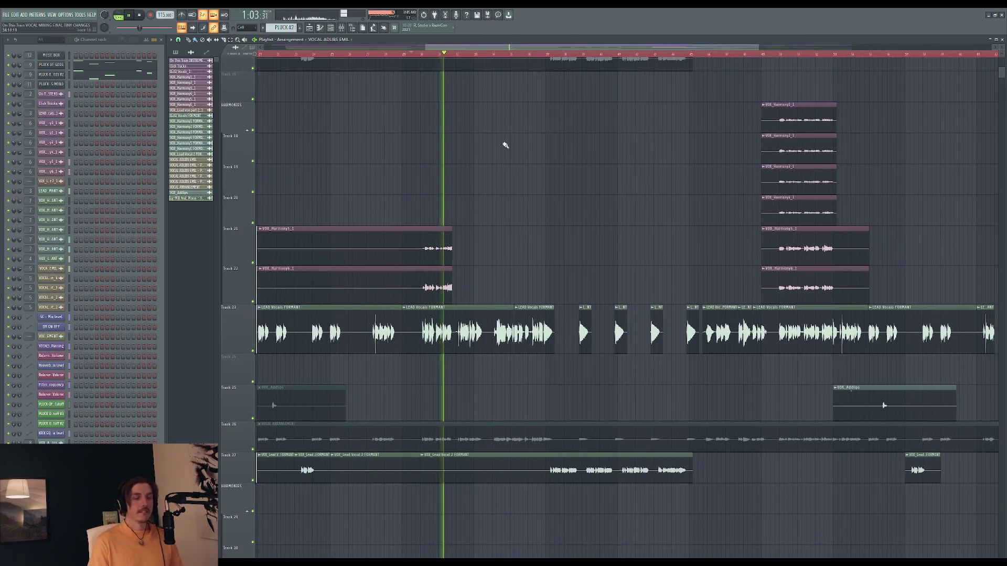
key(F9)
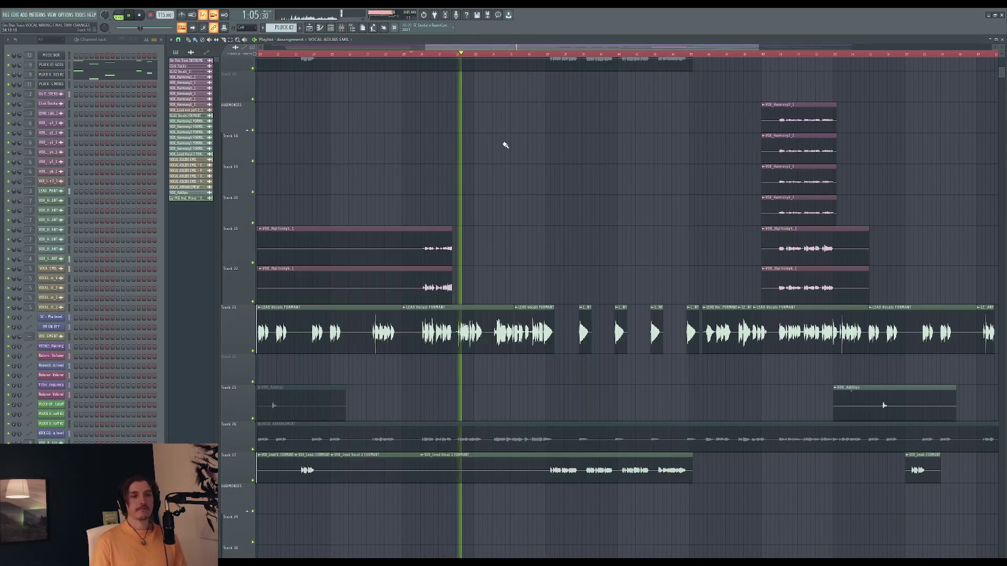
drag(532, 49, 555, 45)
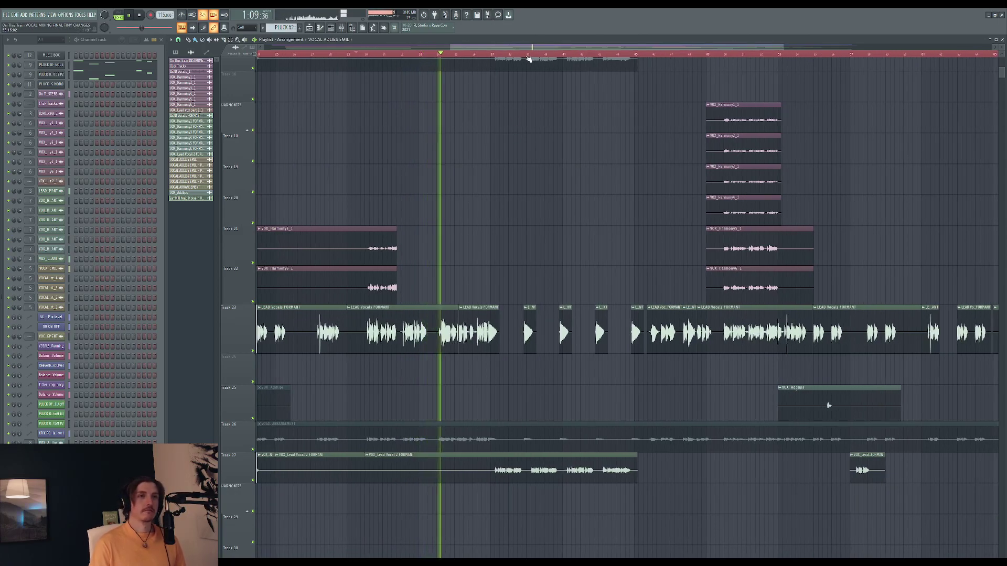
drag(518, 49, 539, 46)
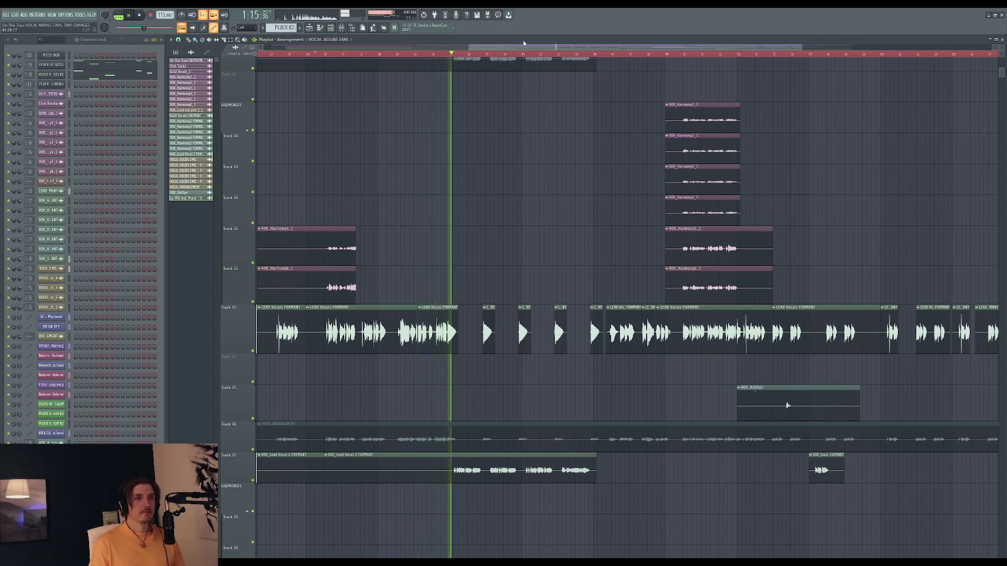
drag(523, 46, 544, 46)
Step: Review the second lead vocal, adlibs and upcoming harmonies during playback through about 1:35, and stop it
scroll(470, 156, down, 7)
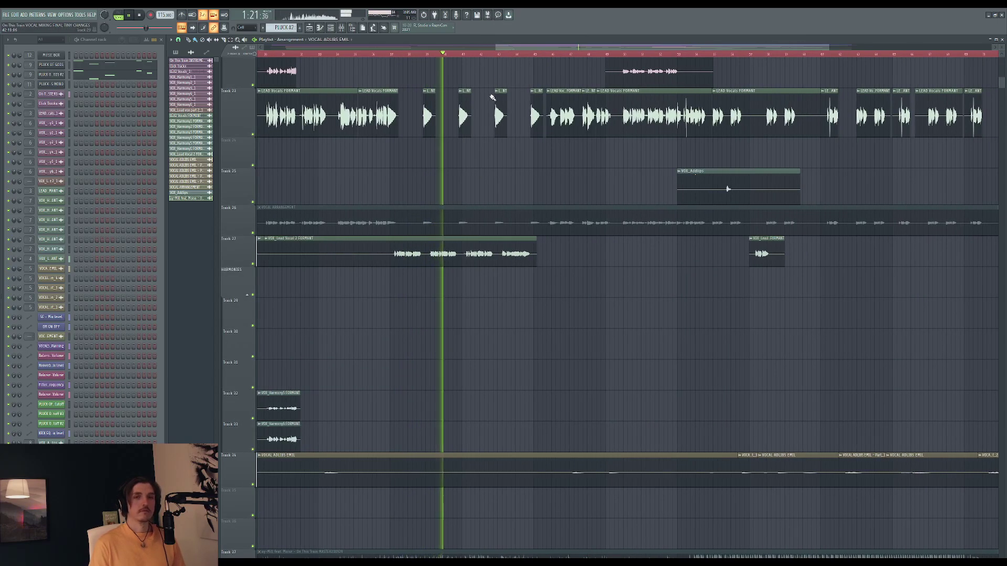
scroll(491, 99, up, 2)
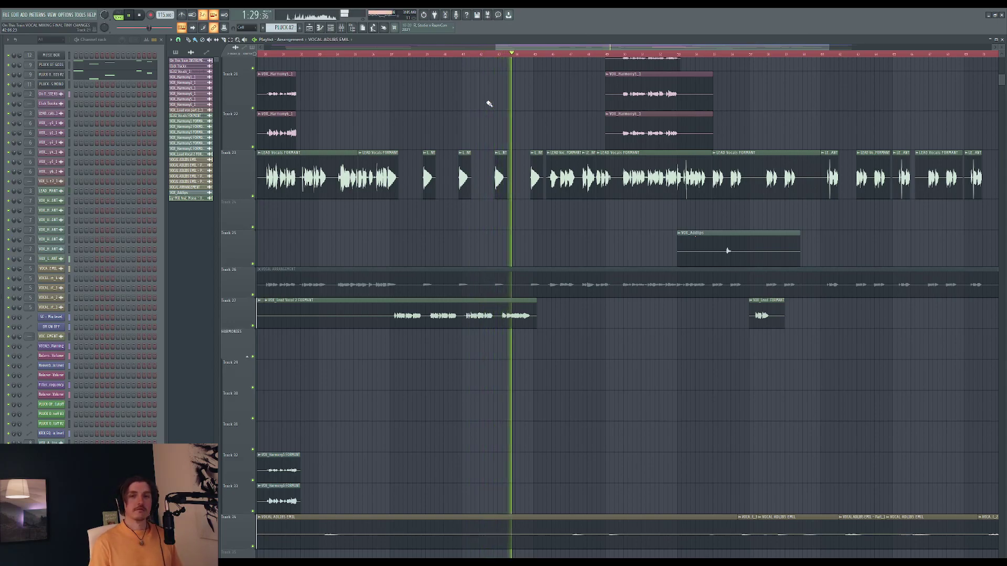
scroll(528, 54, right, 1)
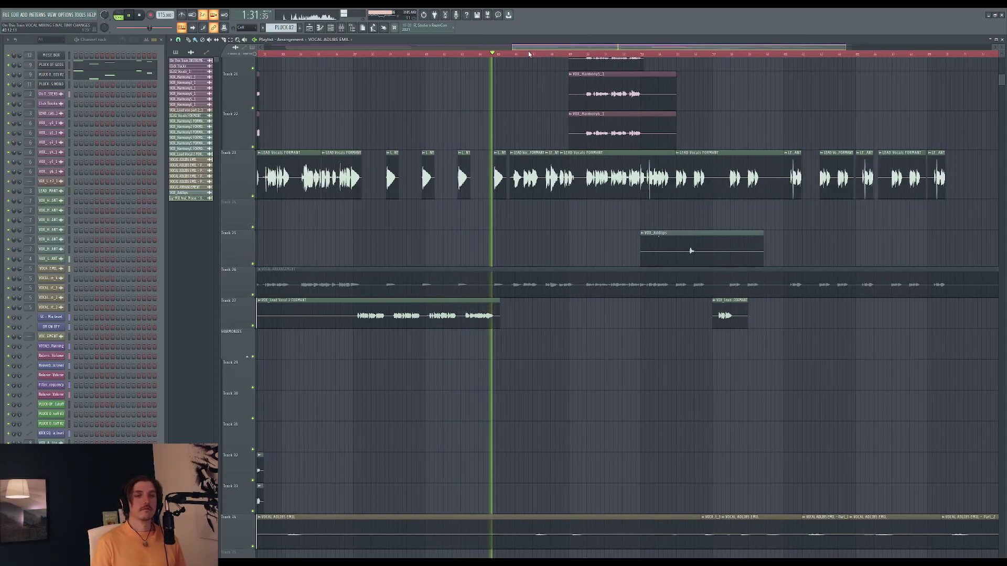
scroll(488, 137, up, 5)
scroll(541, 49, right, 2)
drag(541, 49, 577, 67)
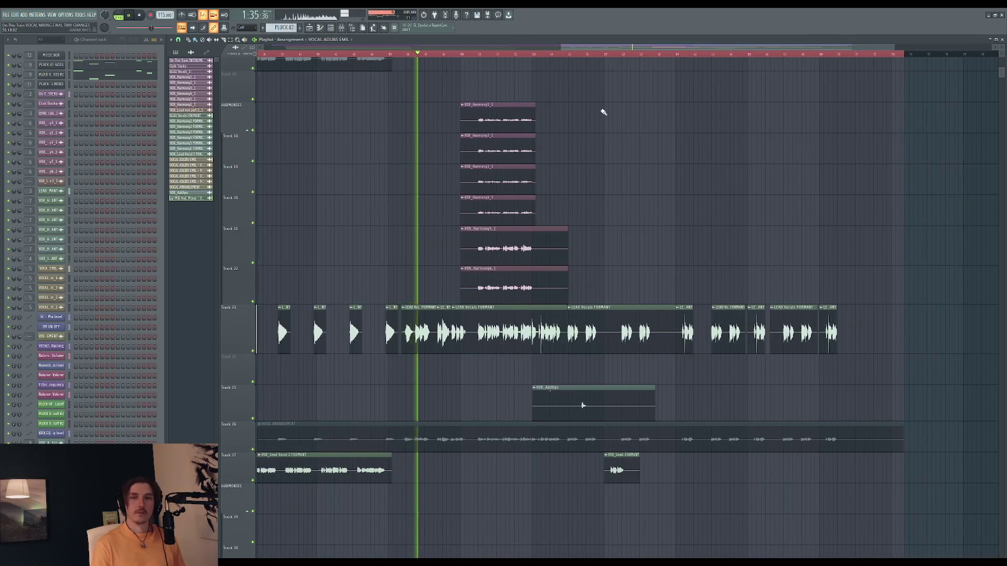
key(space)
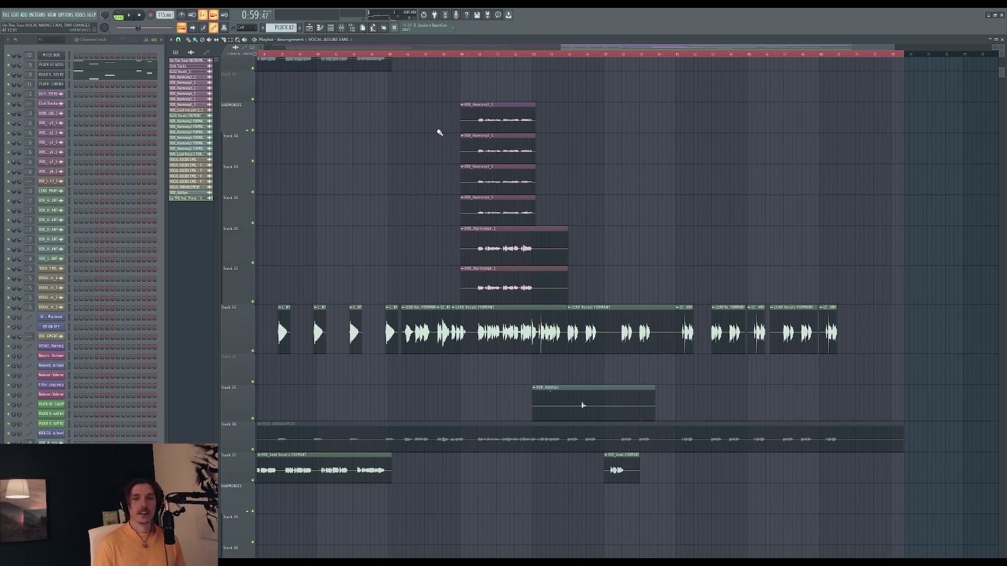
Step: Audition the late harmony section from about 1:40 with the pluck muted, and stop playback
scroll(439, 133, up, 4)
scroll(439, 132, down, 4)
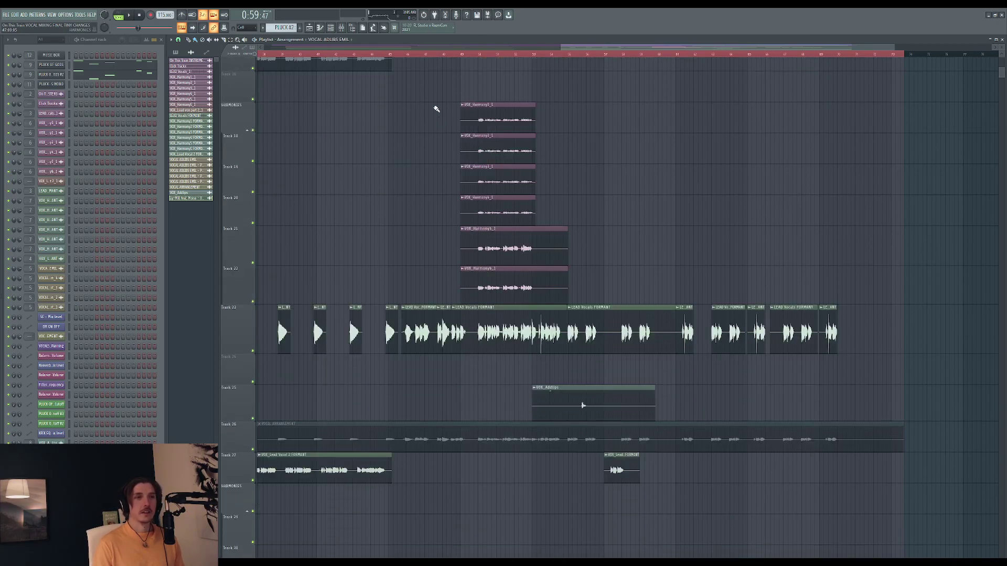
click(453, 54)
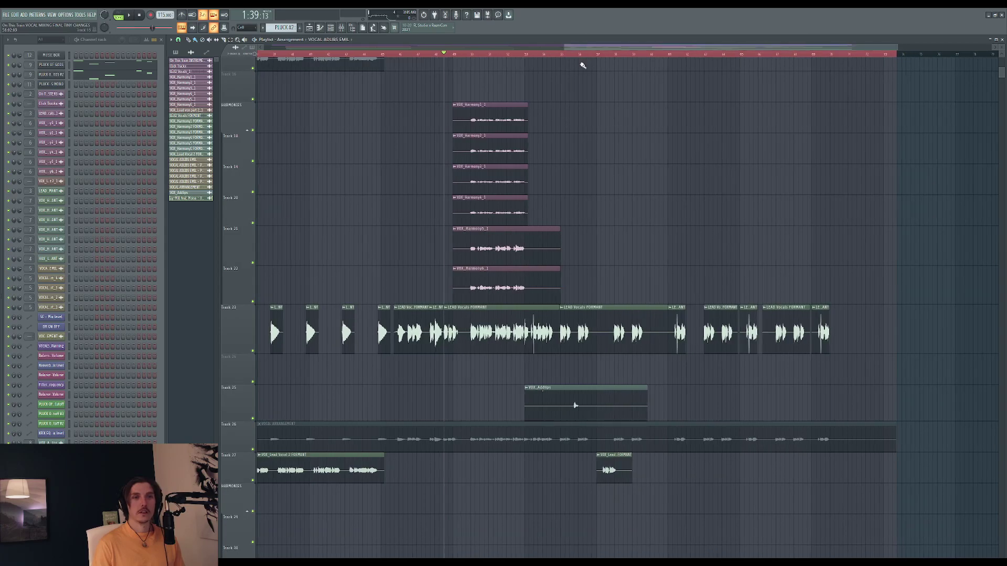
scroll(588, 149, up, 3)
click(453, 54)
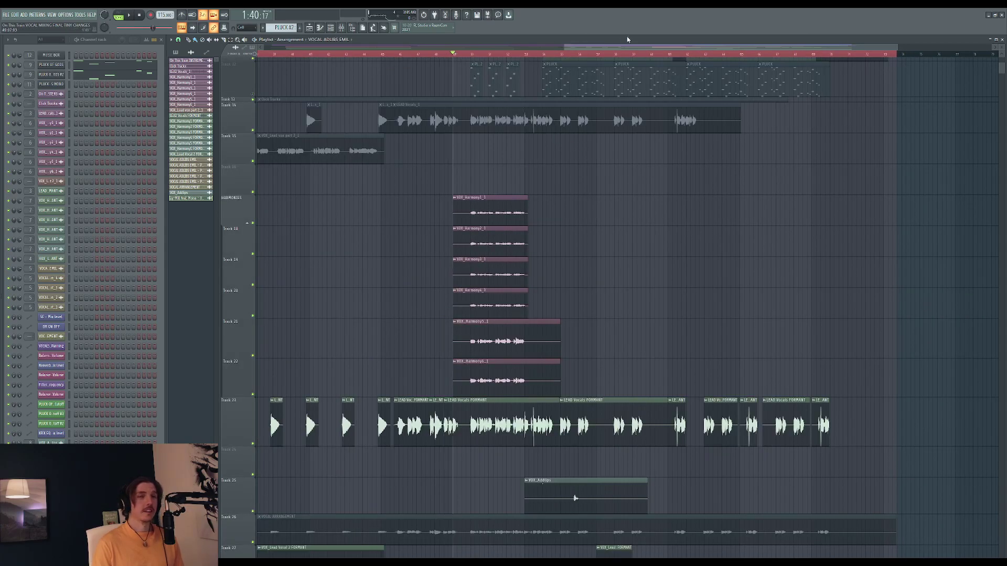
key(space)
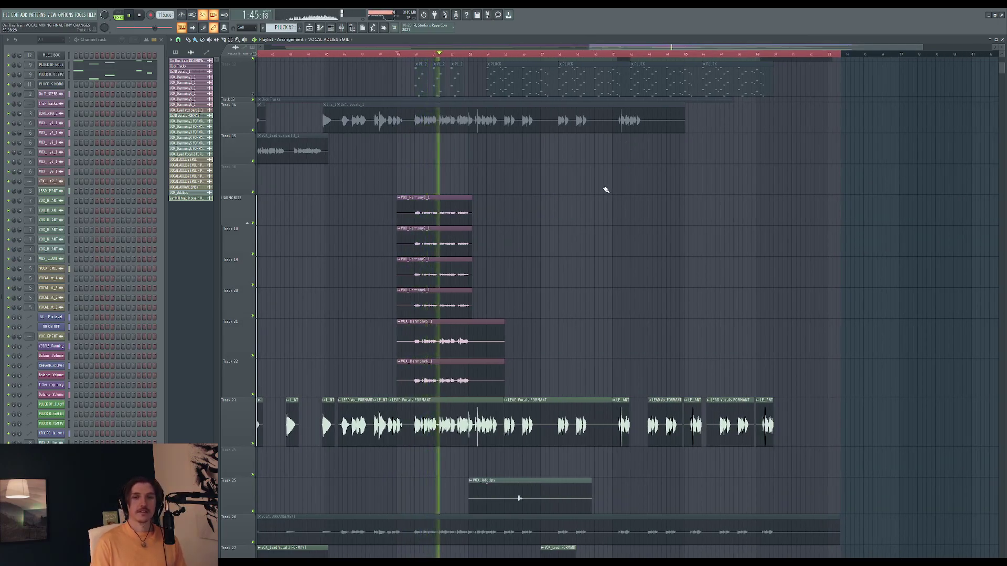
key(space)
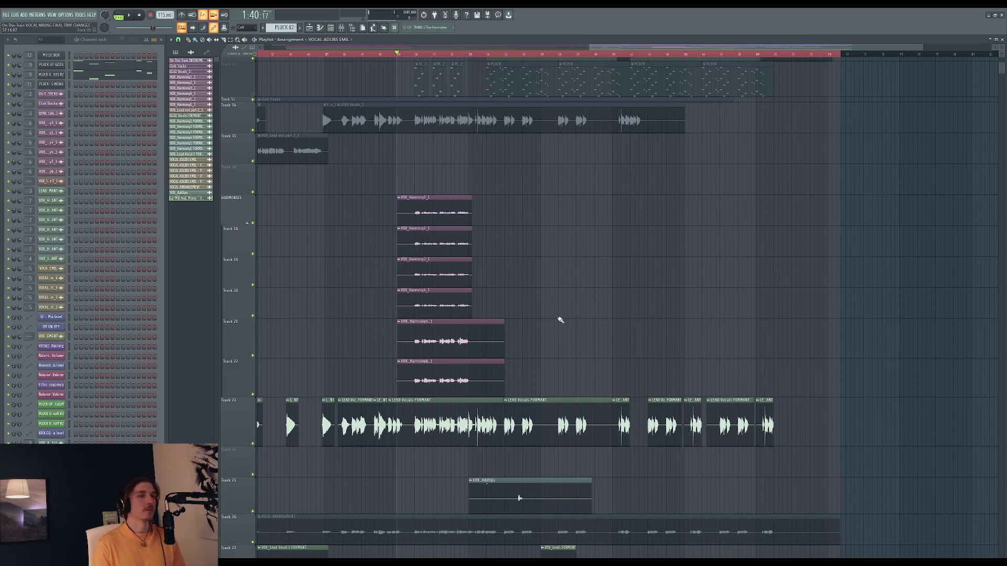
Step: Play the late section again and examine the lead vocal, harmony and adlib clips through about 1:56
scroll(582, 142, down, 2)
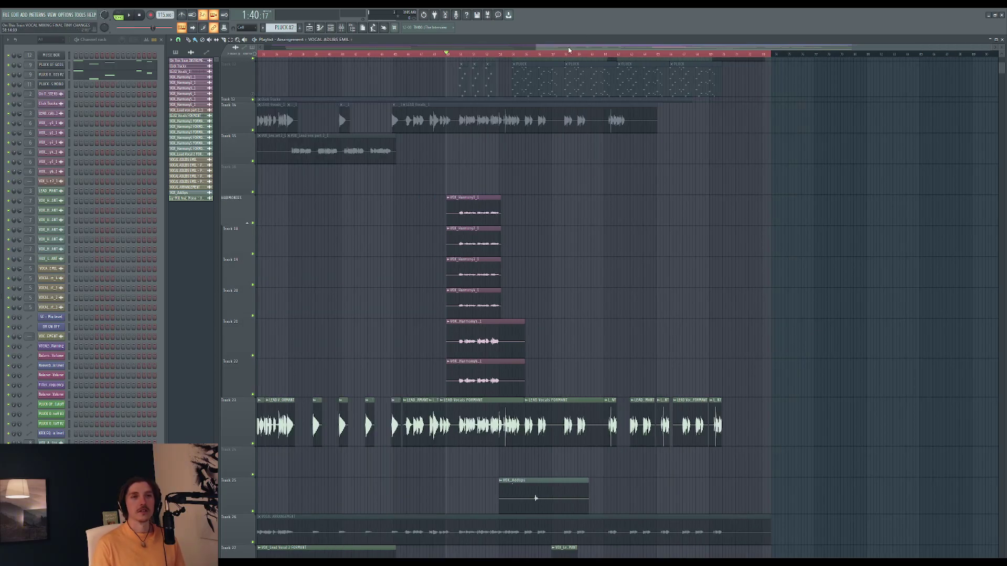
scroll(572, 51, right, 1)
key(space)
scroll(603, 169, right, 1)
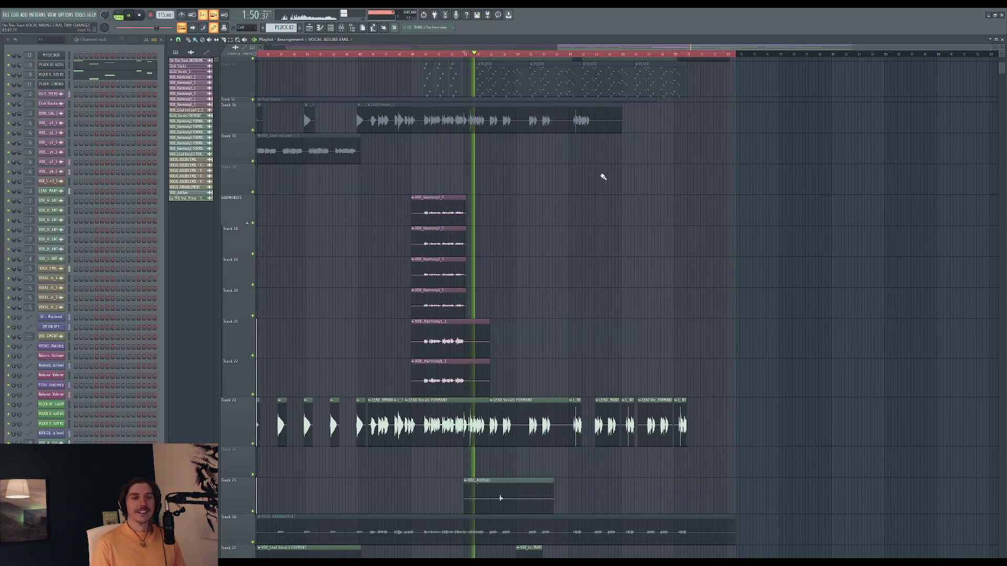
scroll(589, 185, down, 6)
scroll(551, 176, up, 2)
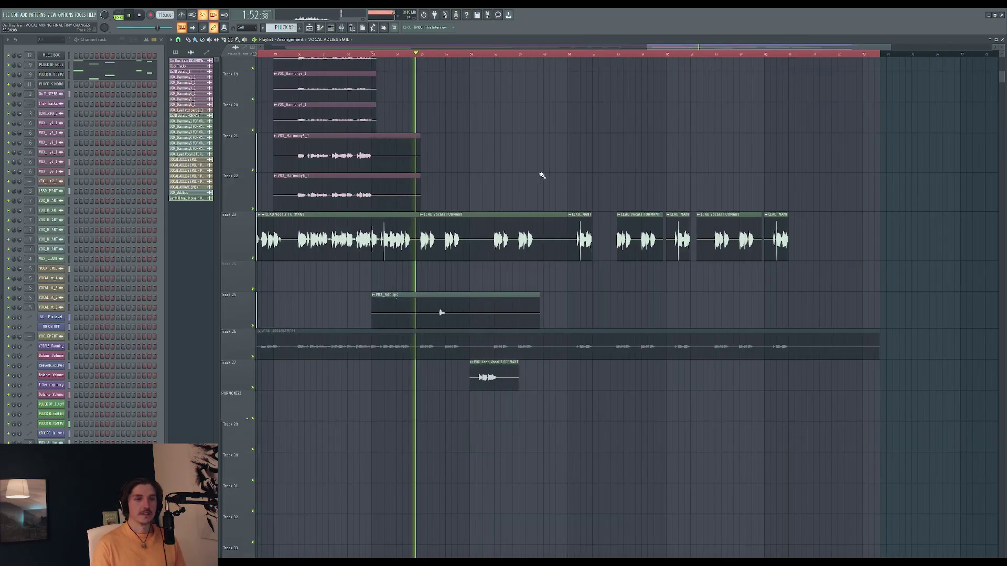
scroll(525, 176, up, 3)
scroll(502, 175, up, 2)
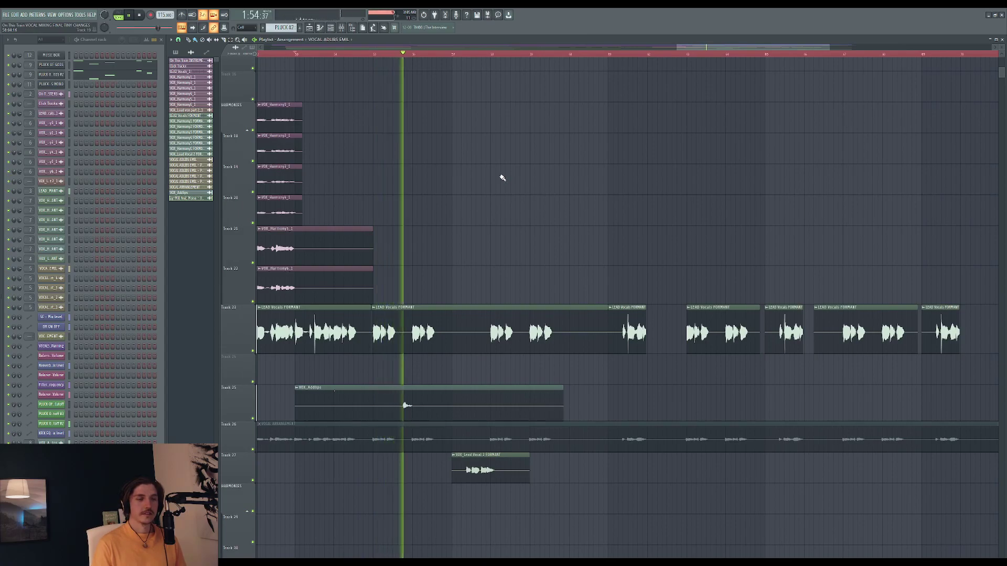
scroll(694, 68, right, 1)
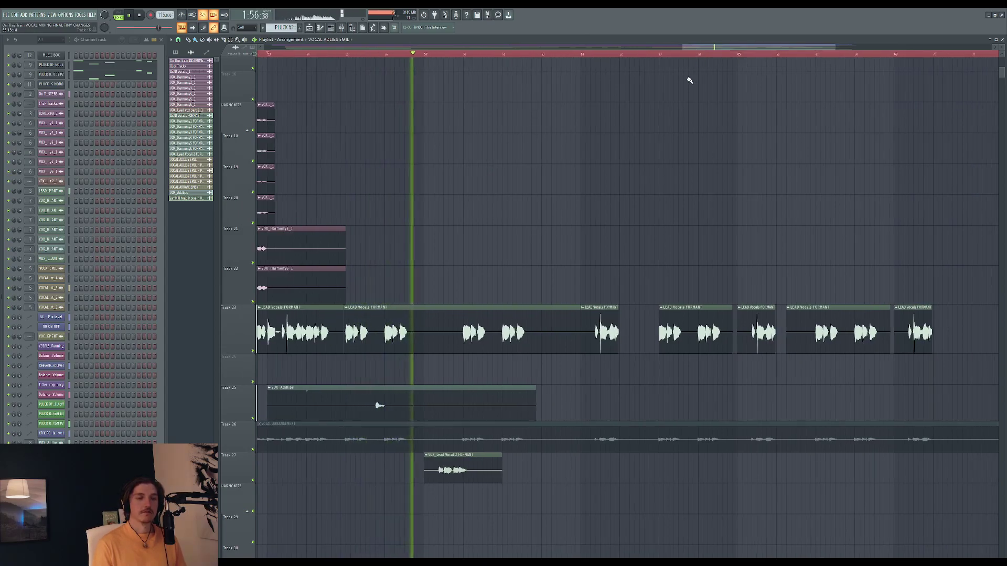
Step: Examine the second lead vocal, the vocal adlibs track and the whole arrangement during playback through about 2:08, and stop it
scroll(490, 231, down, 10)
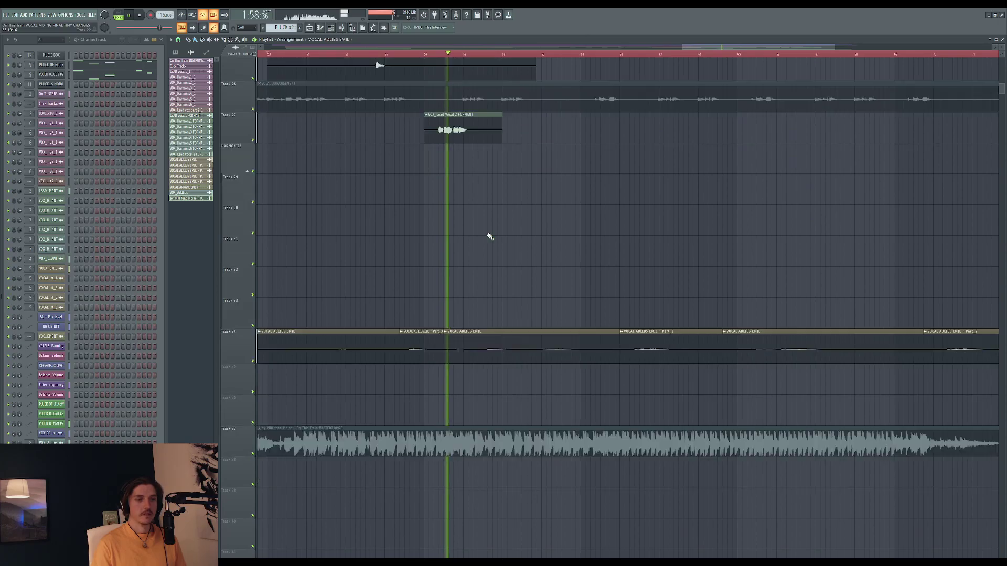
scroll(496, 240, down, 3)
scroll(529, 252, up, 4)
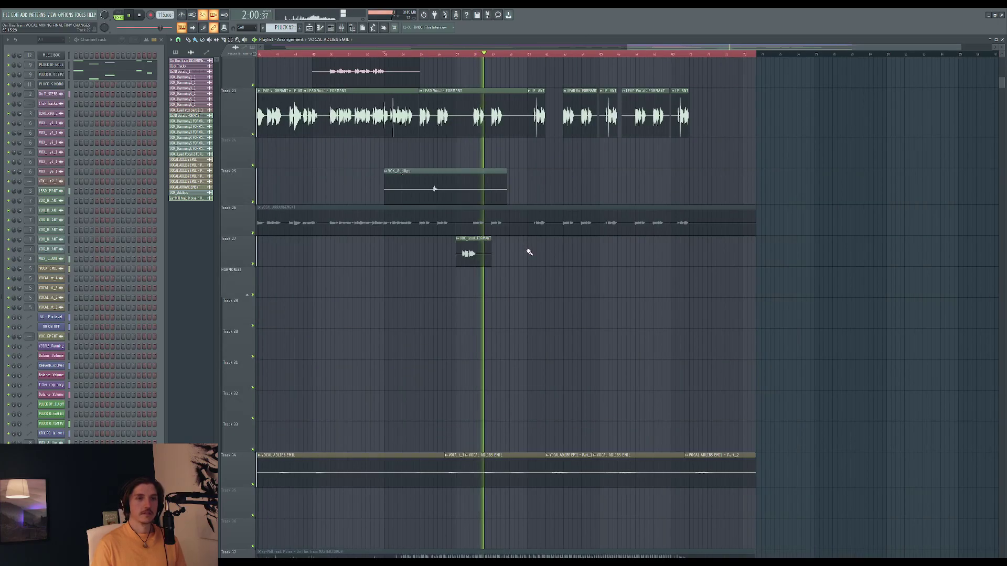
scroll(529, 250, down, 5)
scroll(556, 260, up, 2)
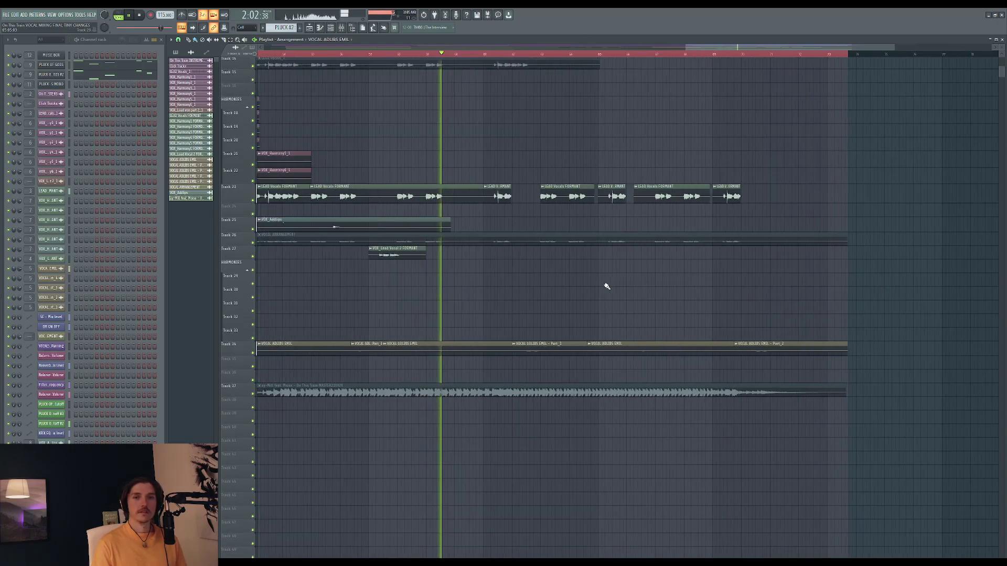
scroll(517, 159, up, 2)
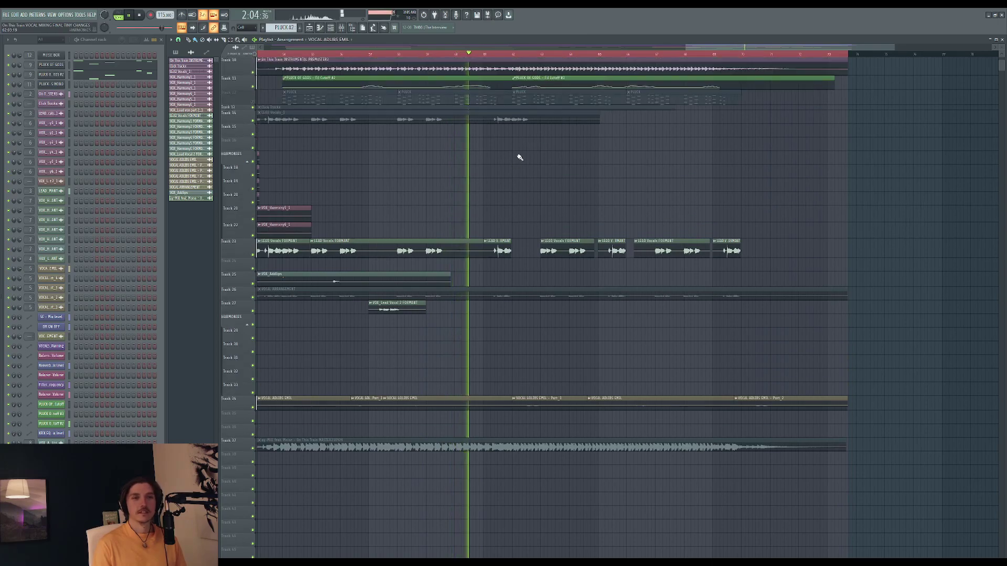
scroll(514, 158, up, 1)
scroll(530, 196, down, 2)
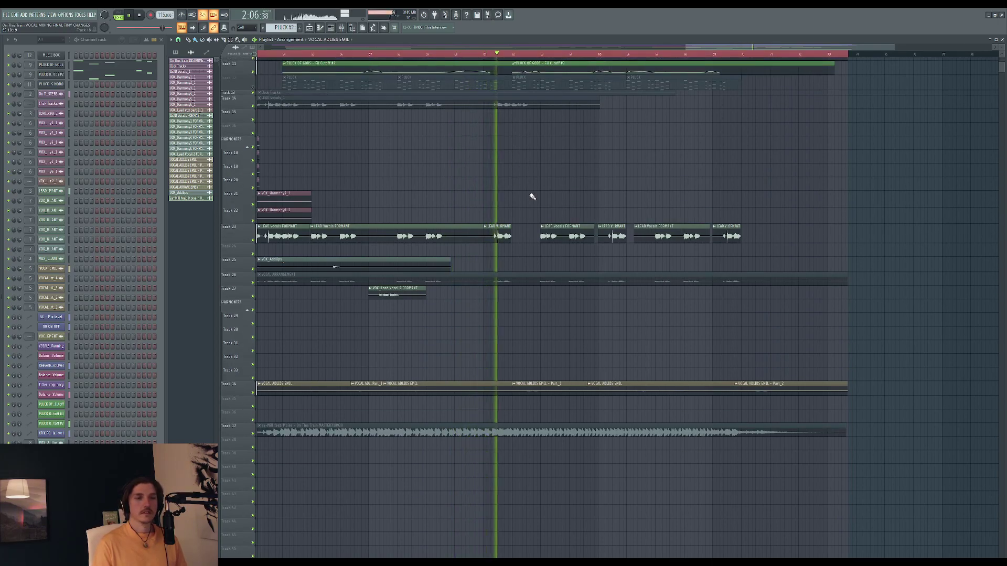
scroll(532, 199, up, 1)
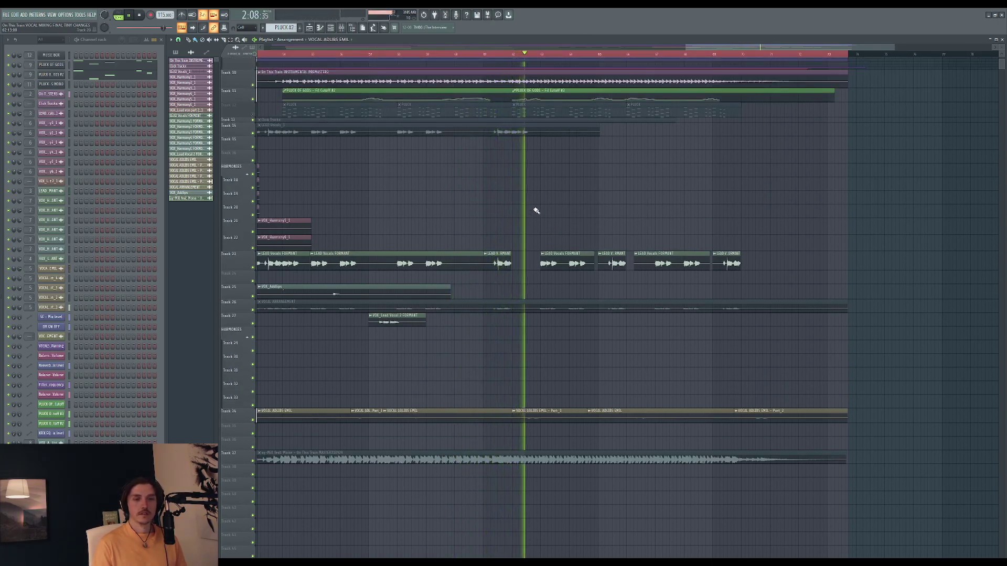
ctrl+scroll(536, 210, down, 5)
key(space)
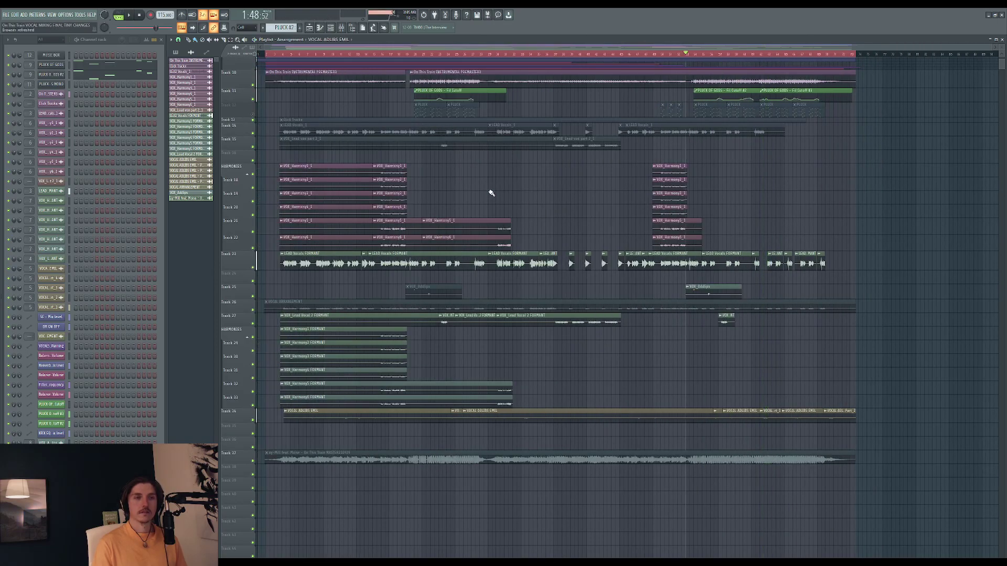
Step: Unmute the track holding the PLUCK pattern clips and play the song from about 0:38
scroll(482, 191, up, 1)
click(254, 129)
key(F9)
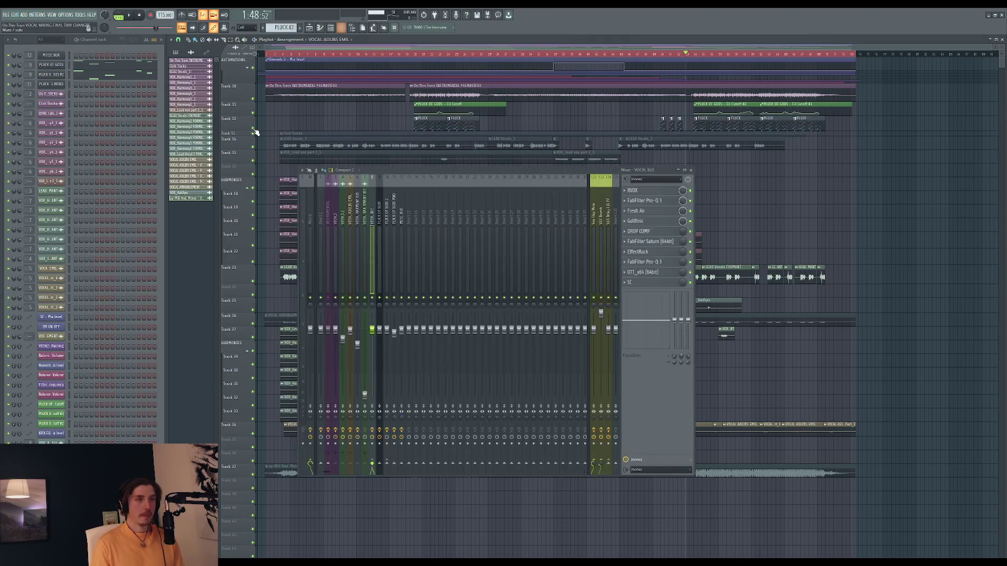
click(411, 55)
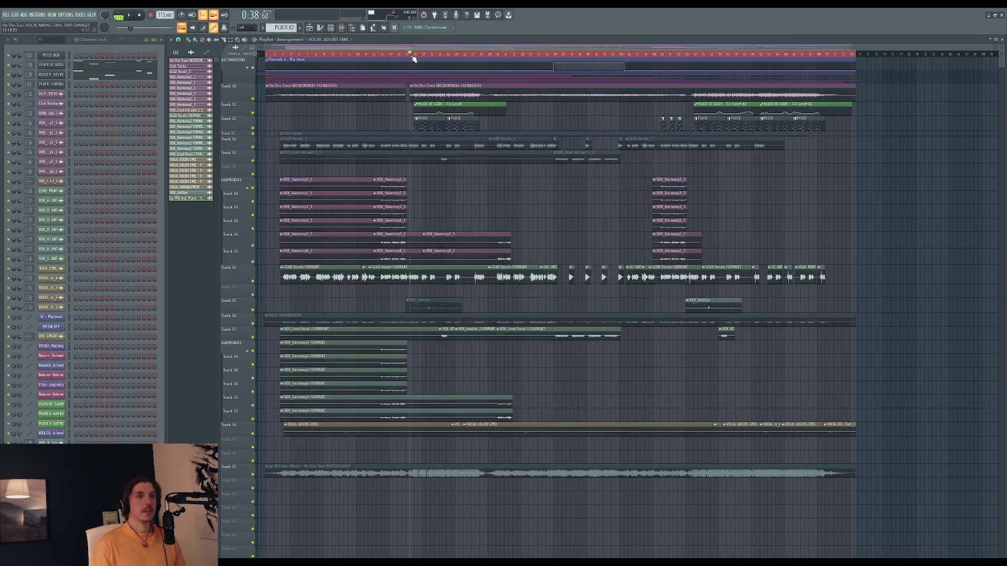
scroll(434, 187, up, 3)
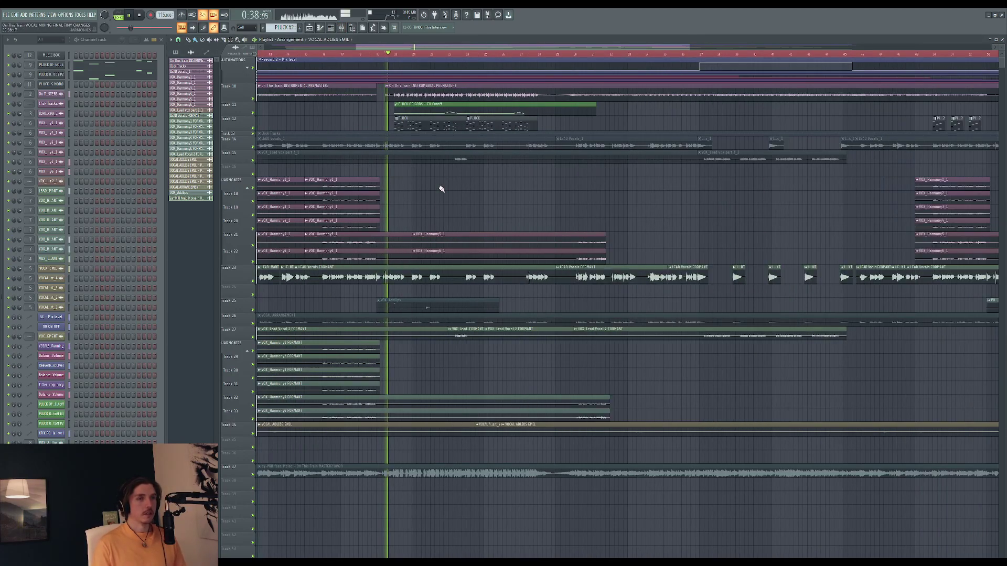
Step: Inspect the Master track's effects in the mixer during playback, and continue reviewing the full arrangement through about 1:08
key(F9)
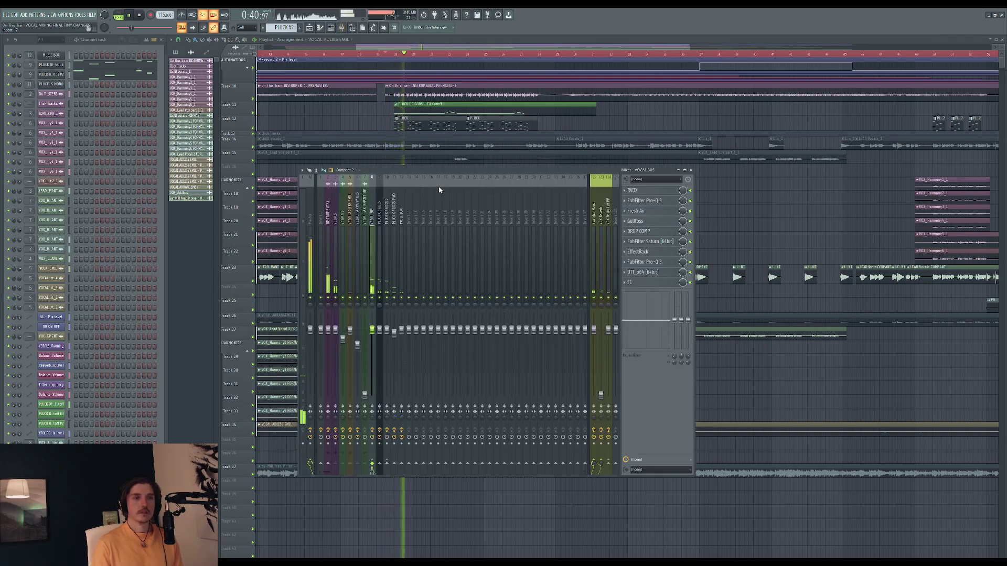
key(Home)
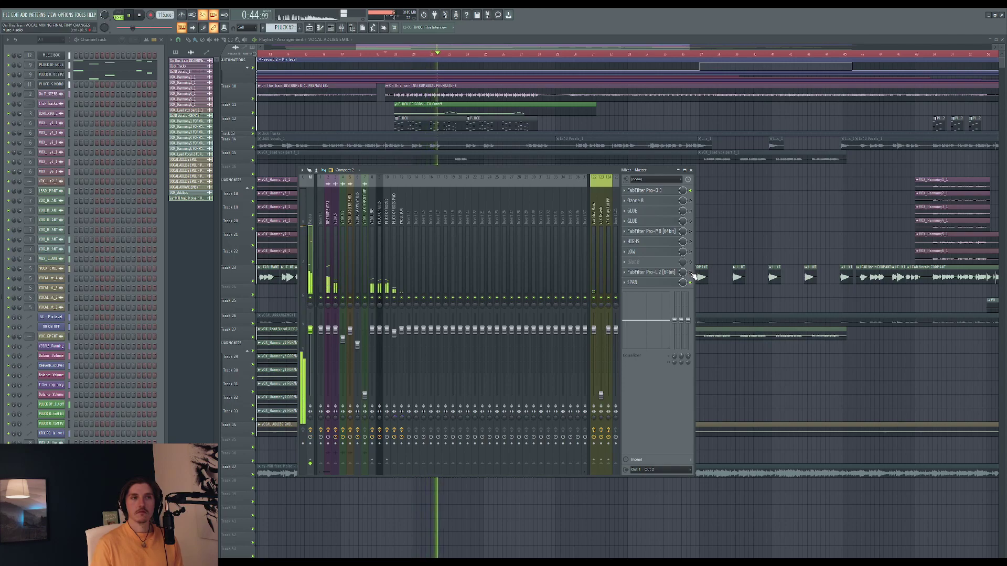
key(F9)
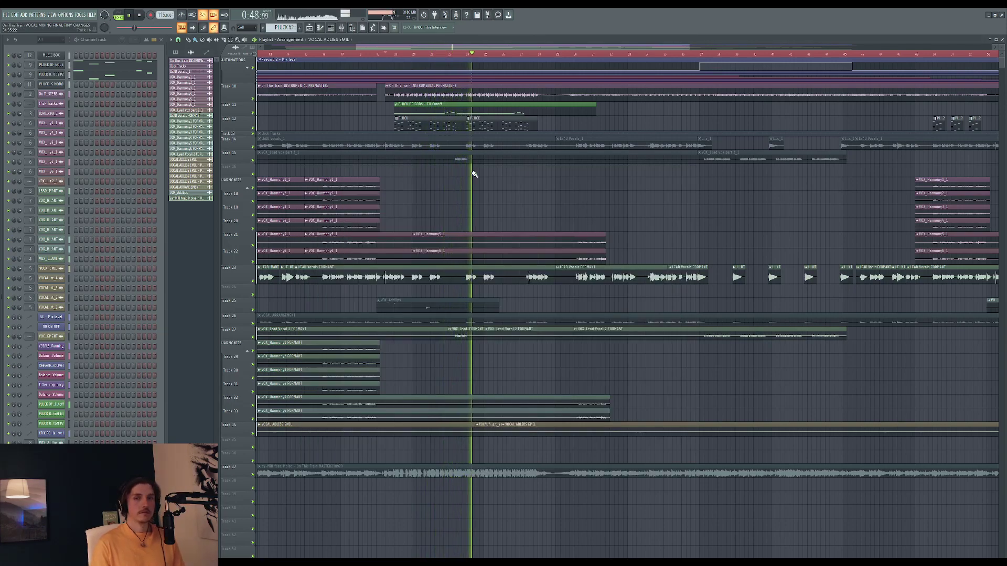
key(F9)
key(F9)
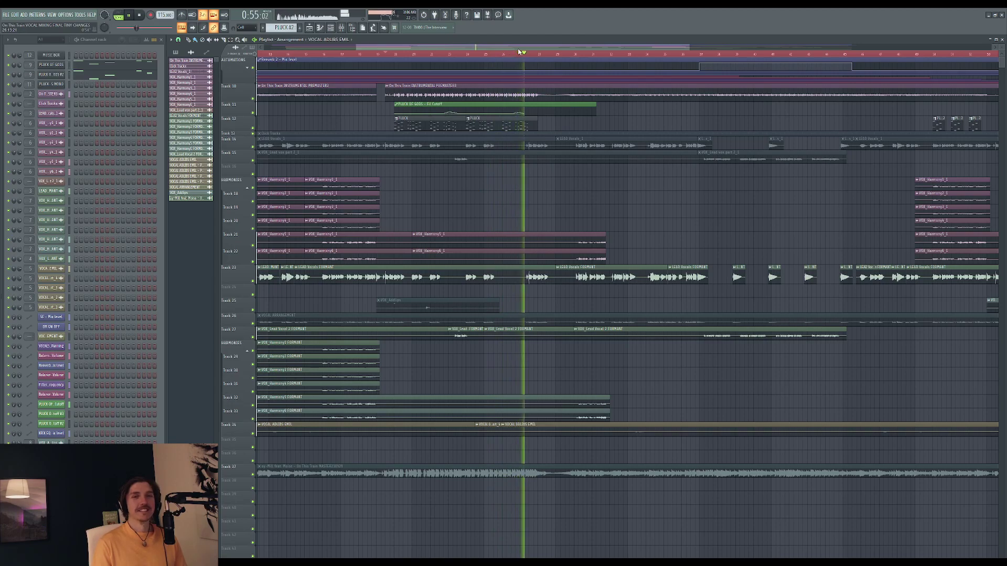
drag(524, 47, 546, 49)
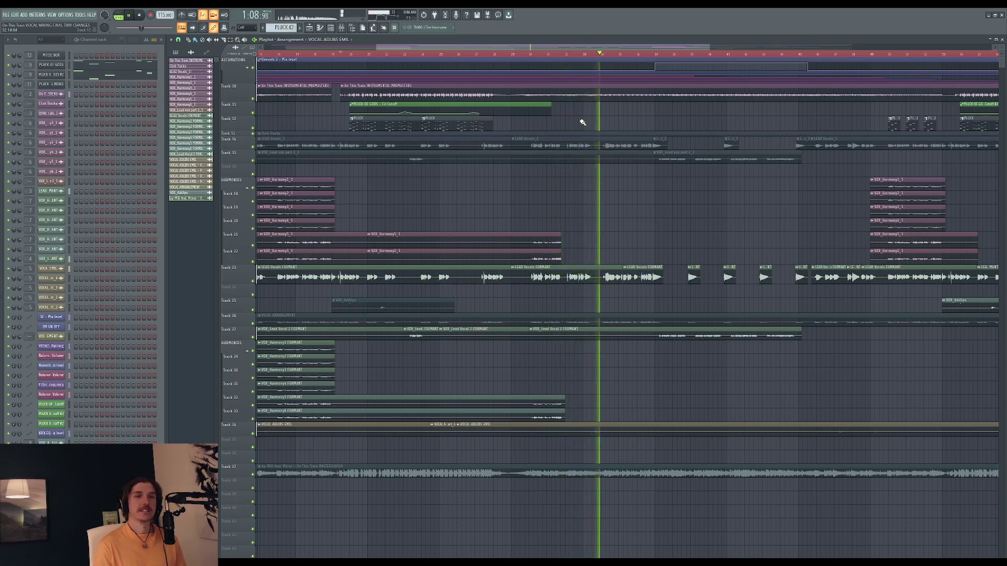
Step: Examine the instrumental, pluck and vocal clips during playback through about 2:00, and check the Master track's effects in the mixer
scroll(588, 116, down, 2)
drag(612, 45, 672, 50)
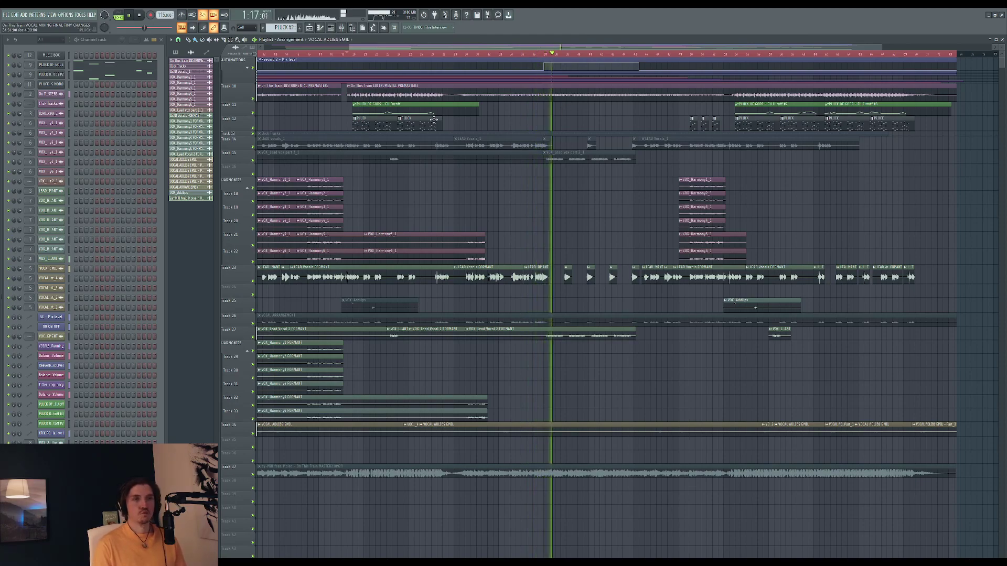
drag(238, 98, 240, 112)
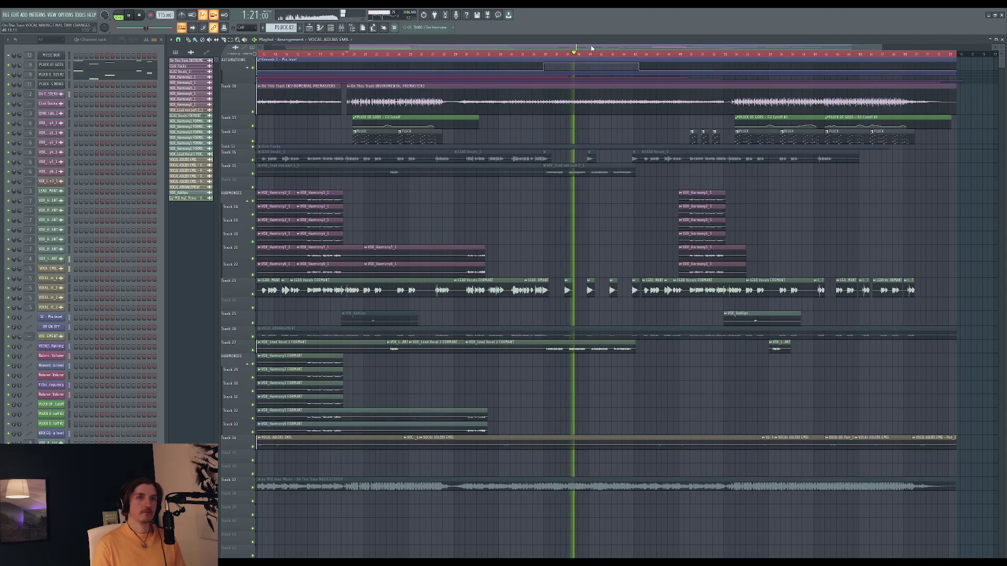
scroll(591, 48, down, 2)
scroll(616, 47, down, 2)
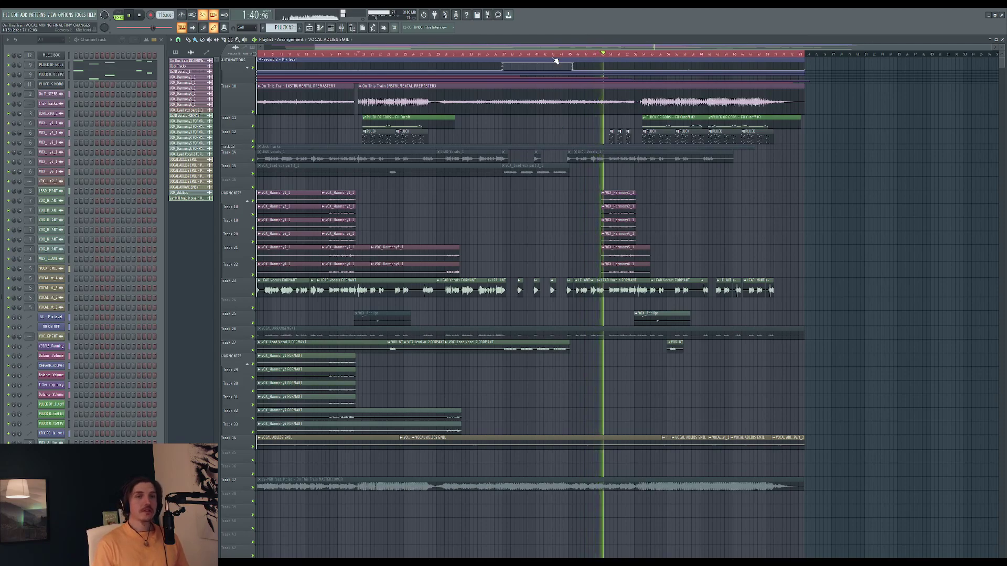
drag(680, 49, 719, 117)
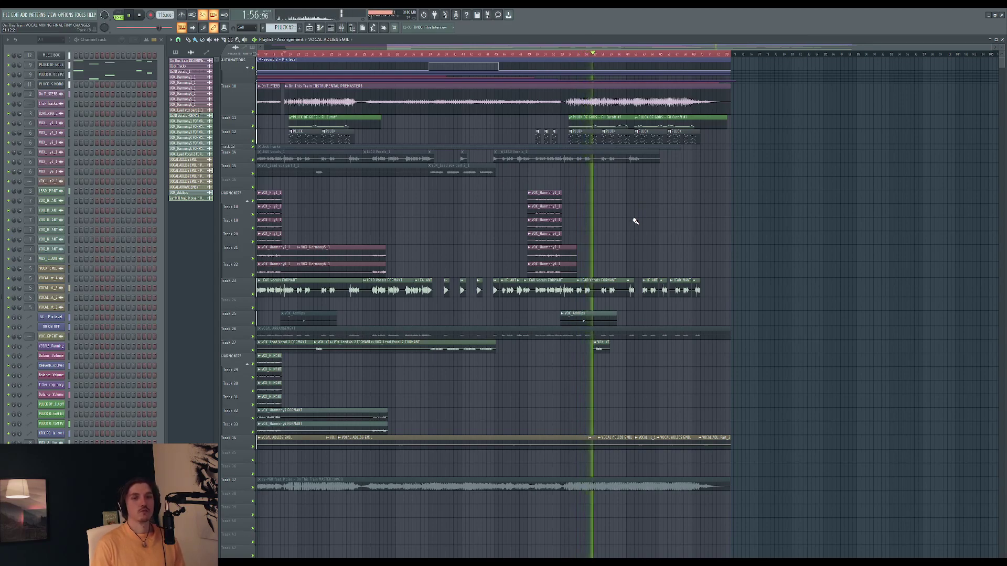
key(F9)
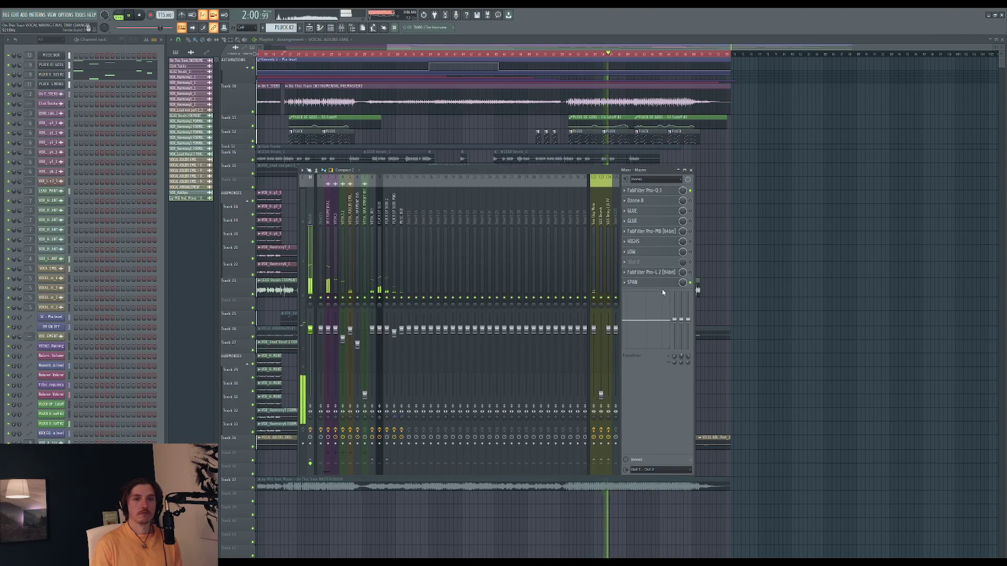
click(690, 170)
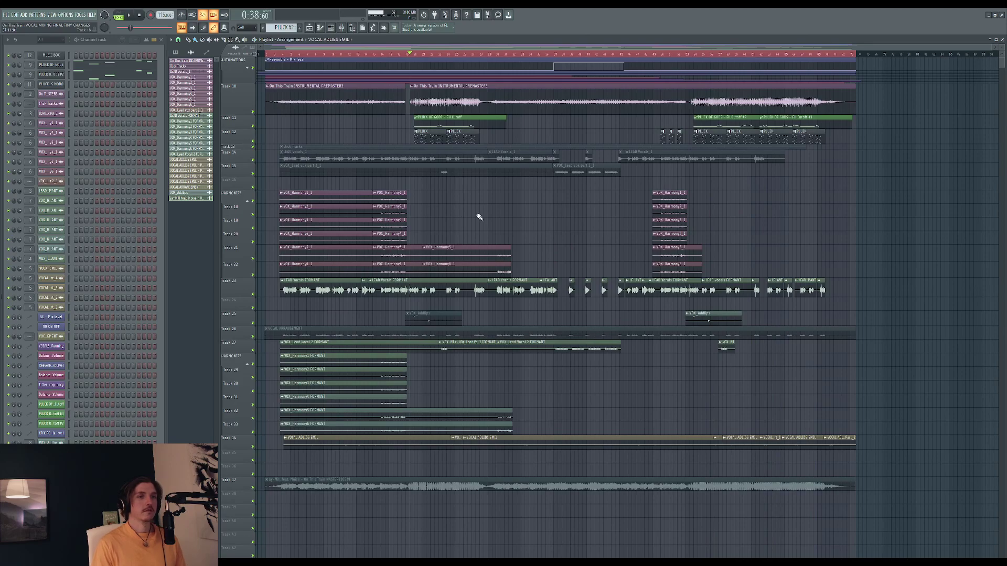
Step: Look over the whole arrangement with playback stopped, and examine the instrumental, pluck and lead vocal clips more closely from about 0:38
drag(564, 51, 696, 53)
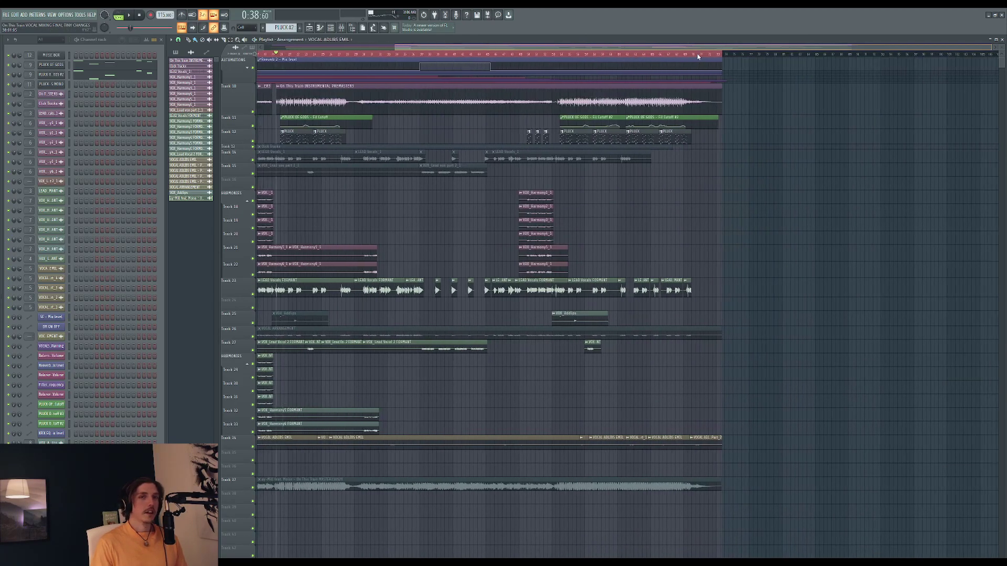
scroll(718, 182, up, 3)
drag(608, 50, 658, 45)
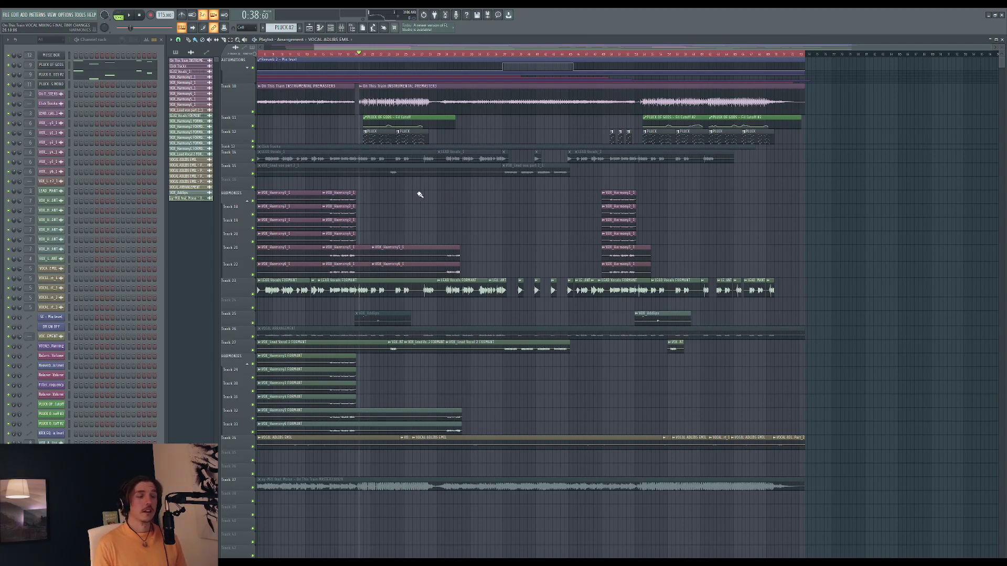
scroll(416, 195, up, 1)
scroll(404, 210, up, 1)
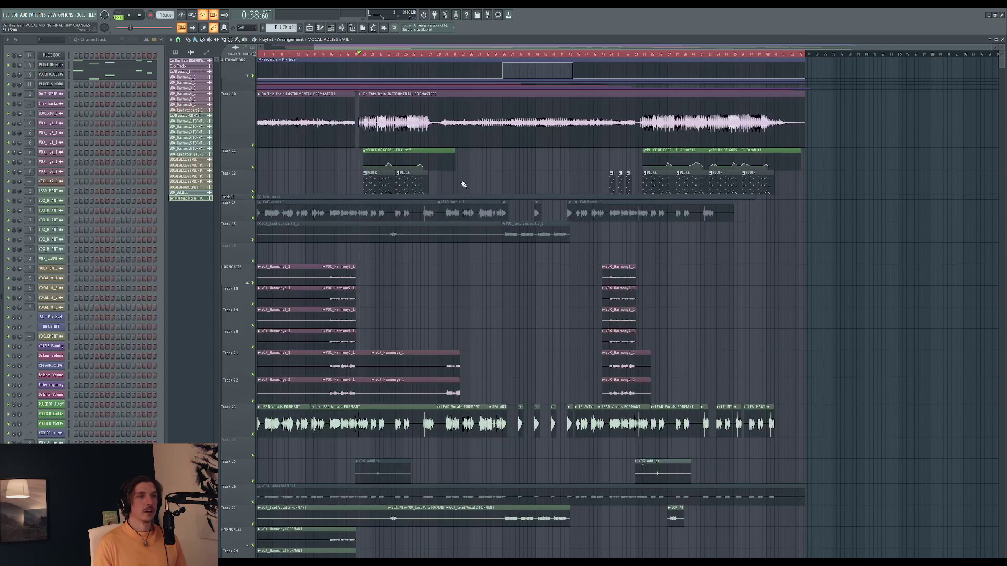
scroll(452, 181, up, 2)
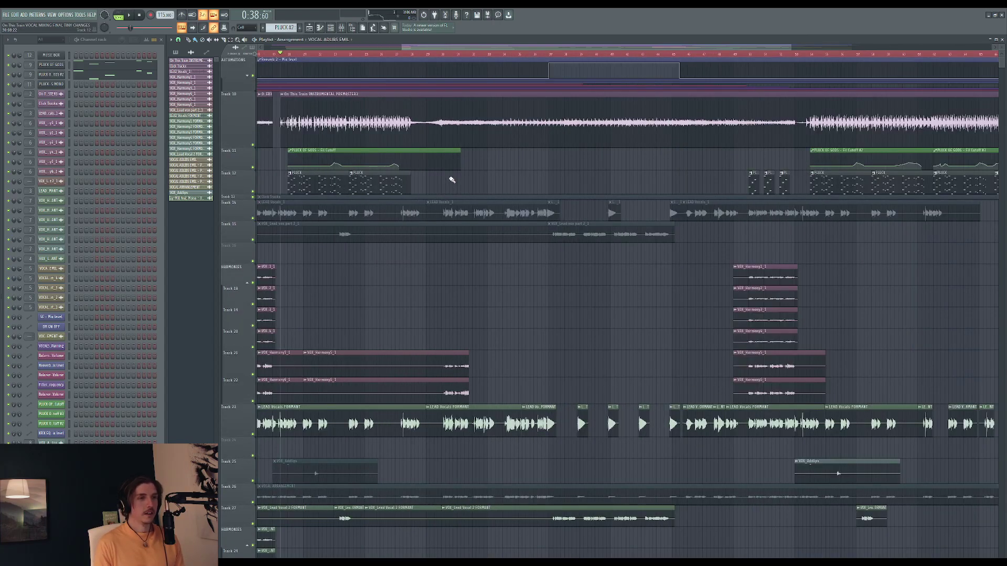
key(F9)
key(F9)
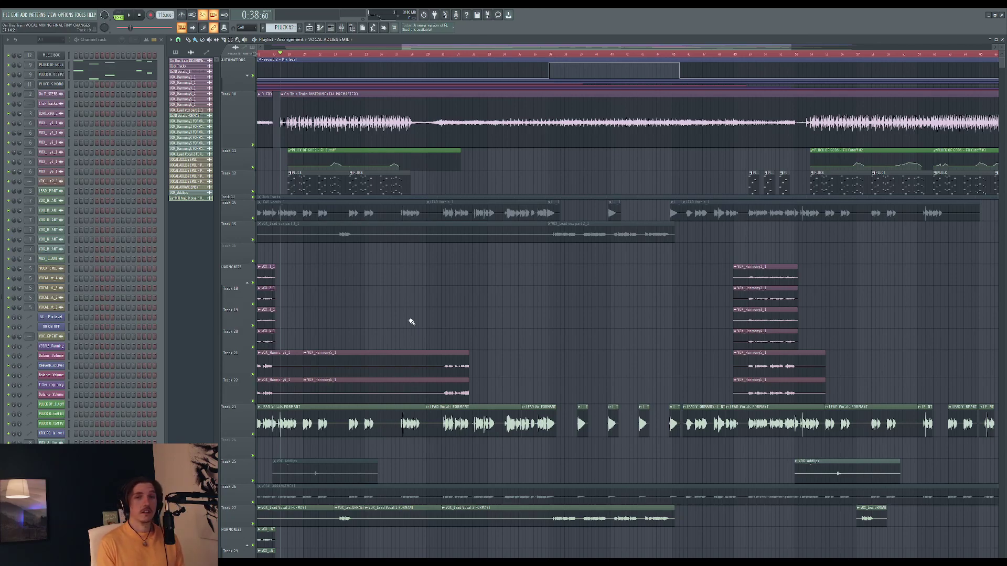
Step: Load LFOTool in slot 4 of an empty mixer insert, demonstrate its KICK SHAPE curve by shifting the falling edge, and remove the plugin
key(F9)
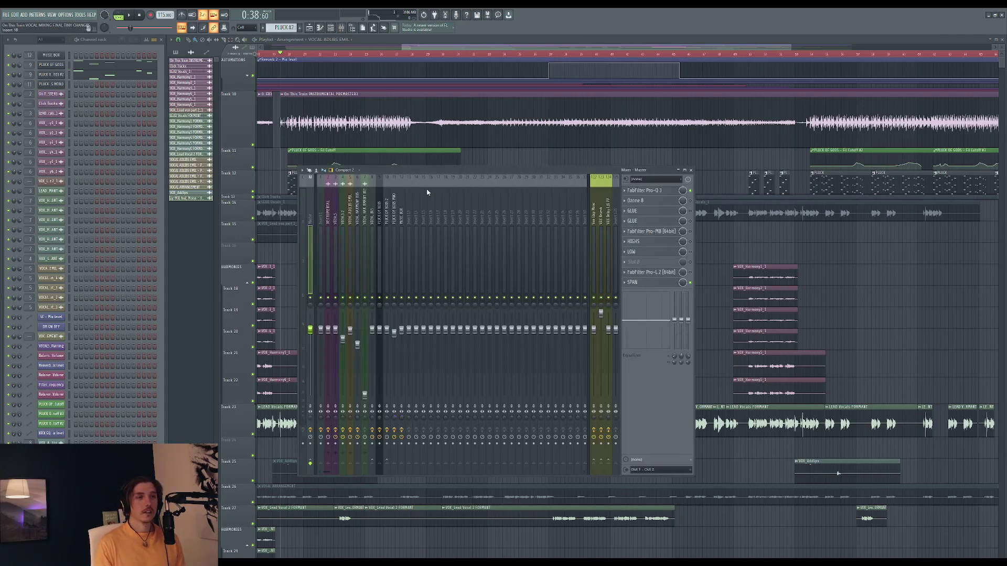
click(417, 209)
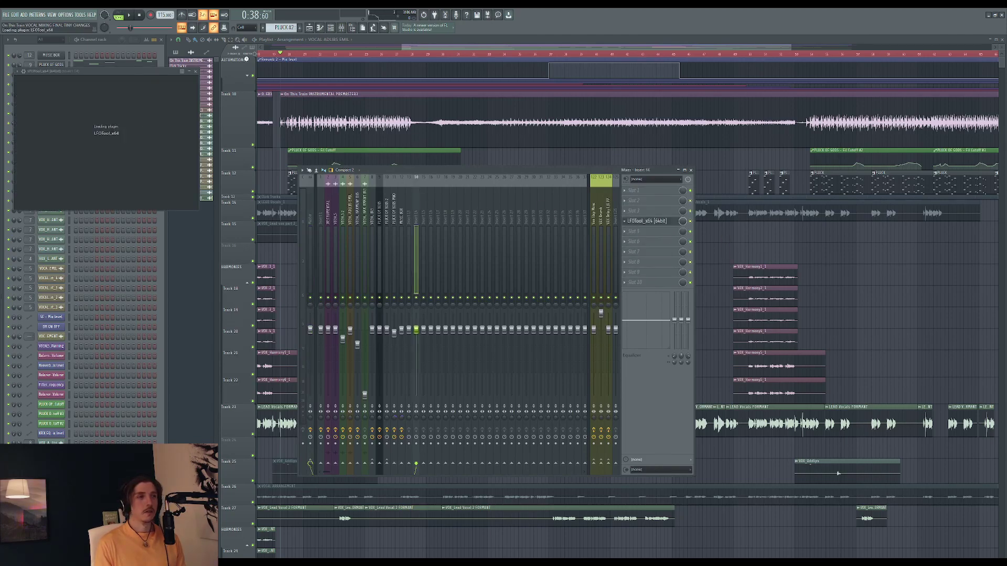
drag(101, 73, 196, 121)
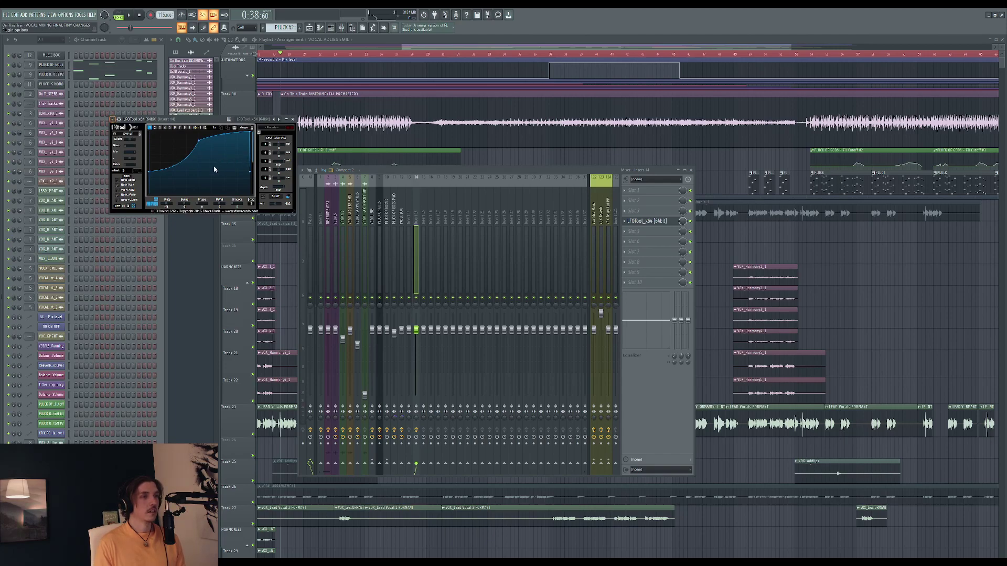
drag(192, 120, 273, 147)
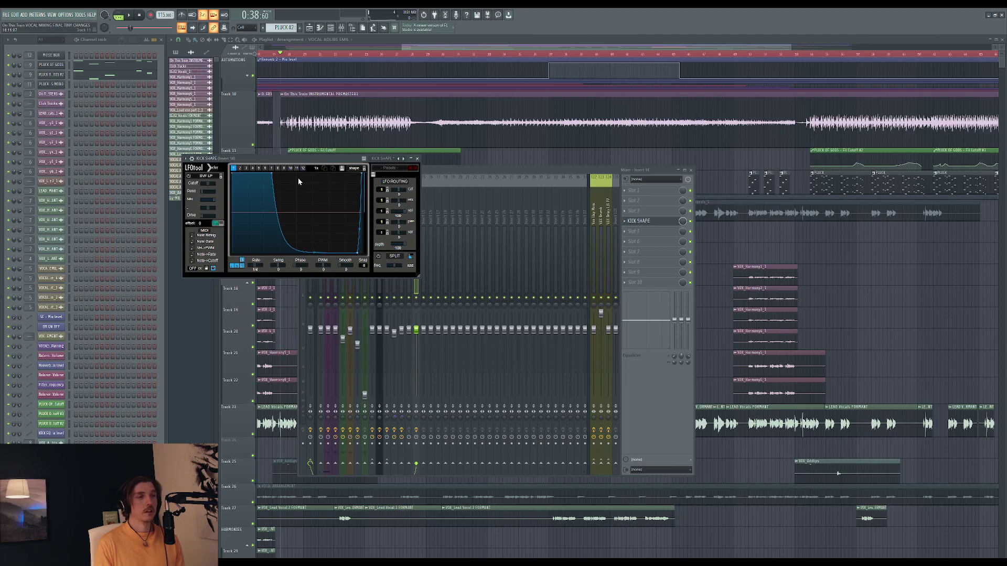
drag(273, 172, 298, 140)
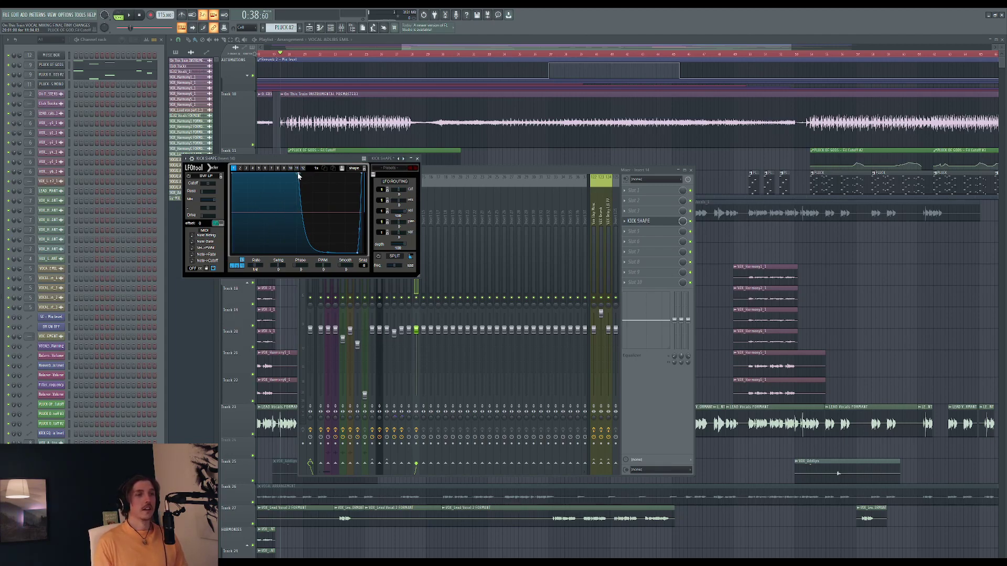
drag(298, 176, 263, 133)
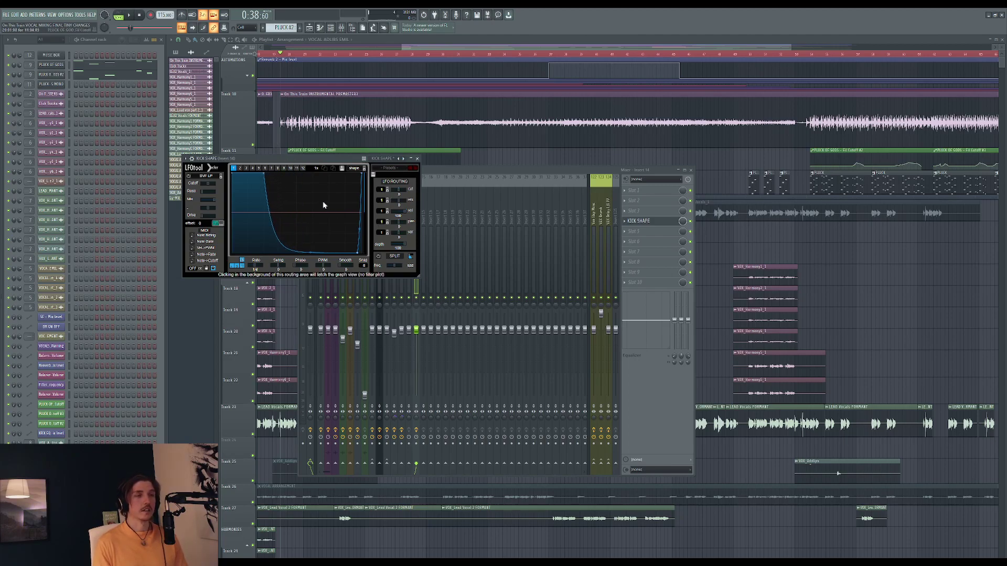
click(417, 159)
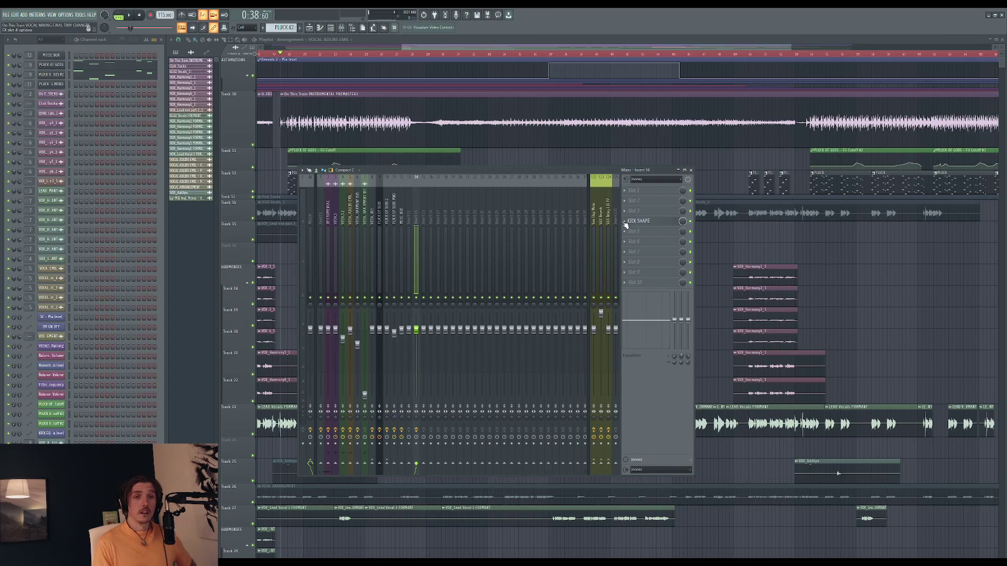
key(Delete)
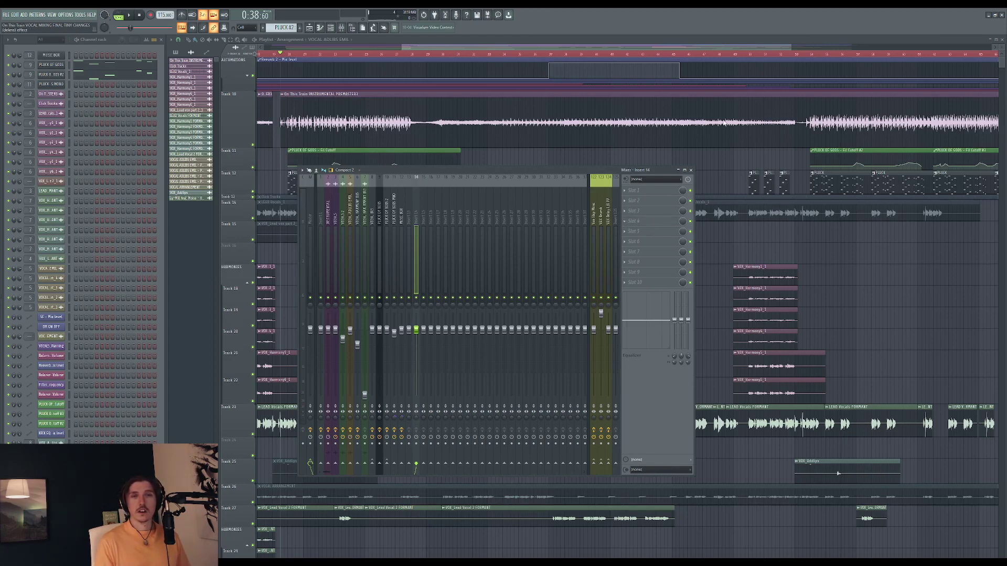
Step: Demonstrate reducing the Sustain in DS-10 Drum Shaper on the same insert's slot 4, and remove the plugin
key(ctrl+z)
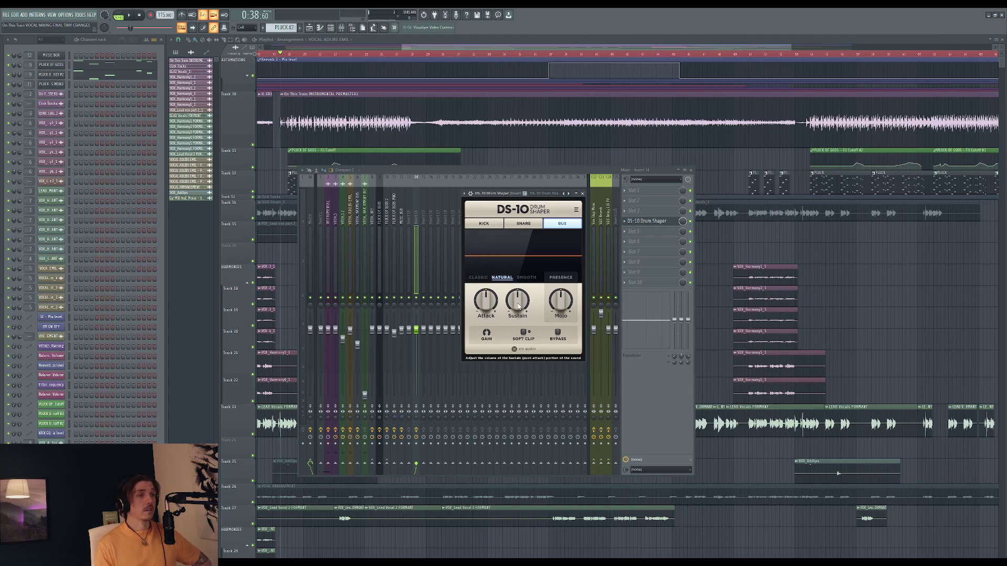
drag(518, 307, 487, 332)
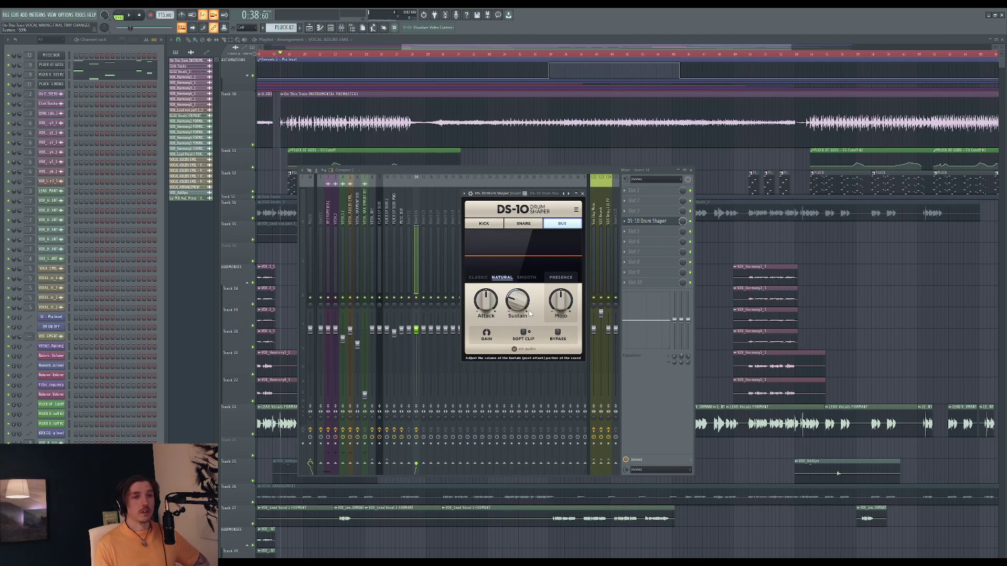
click(659, 221)
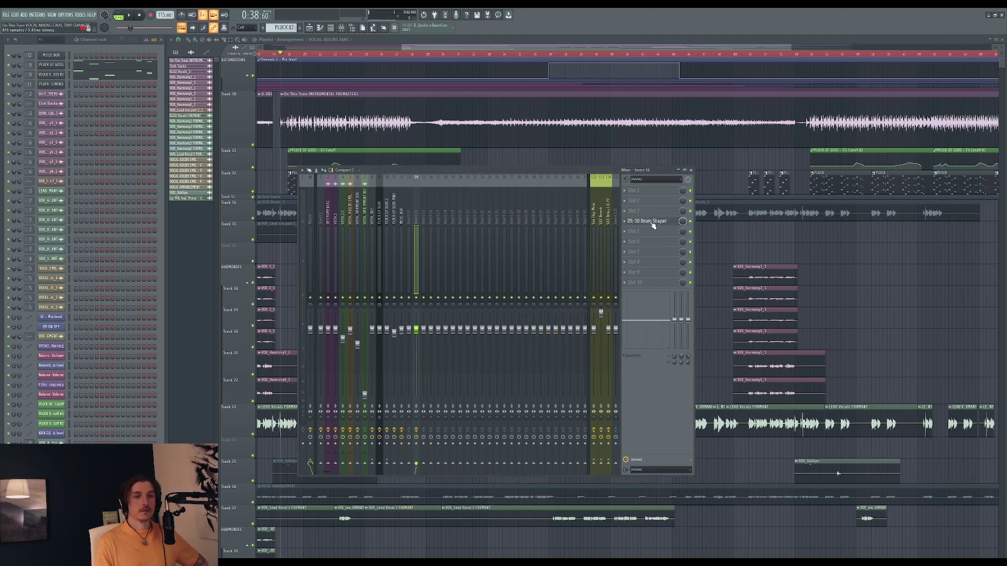
click(625, 222)
click(635, 224)
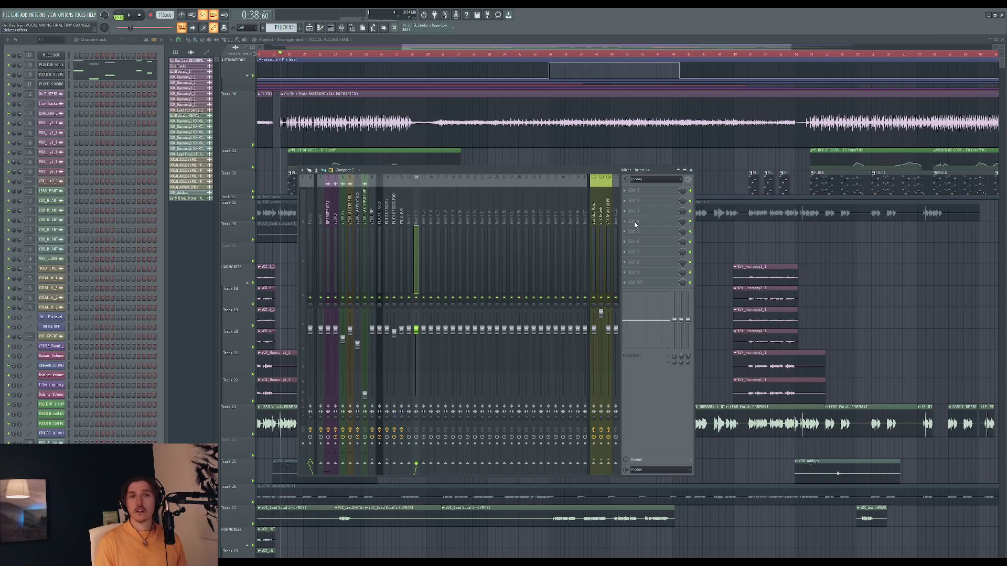
Step: Load FabFilter Pro-Q 3 in slot 4 of the empty insert and shape three bell boosts across the low and low-mid frequencies
click(635, 221)
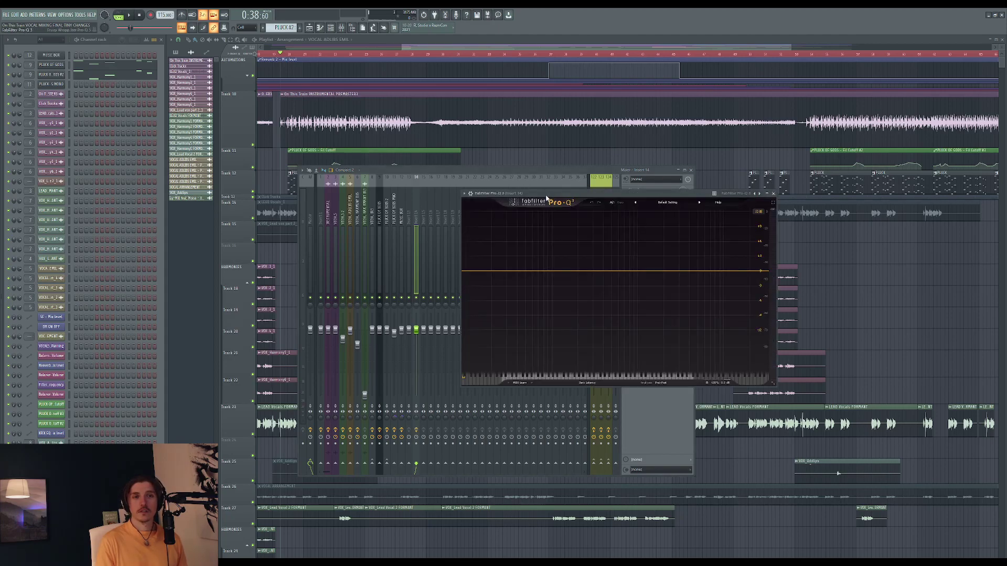
drag(545, 198, 242, 217)
drag(281, 293, 262, 281)
click(264, 279)
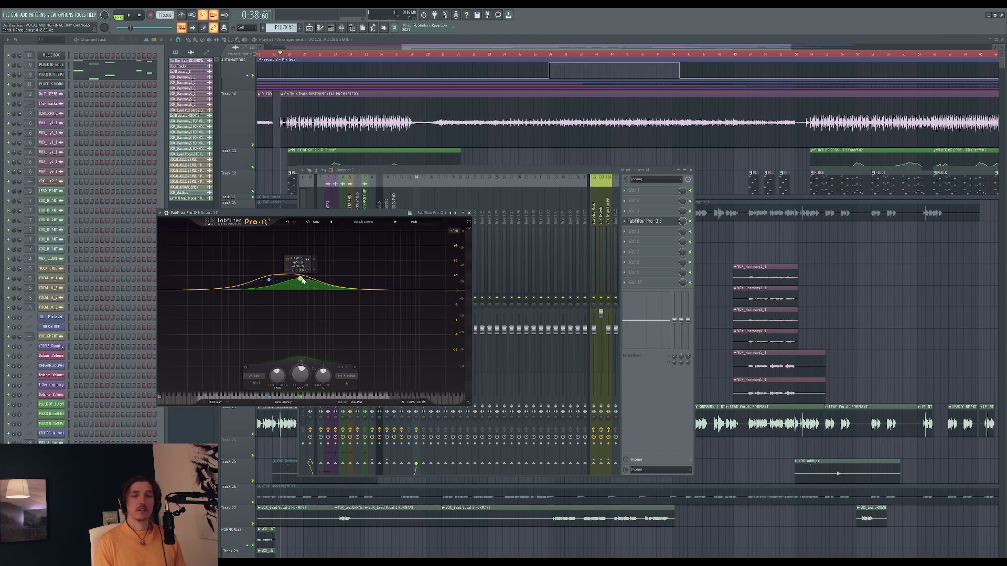
drag(302, 280, 299, 284)
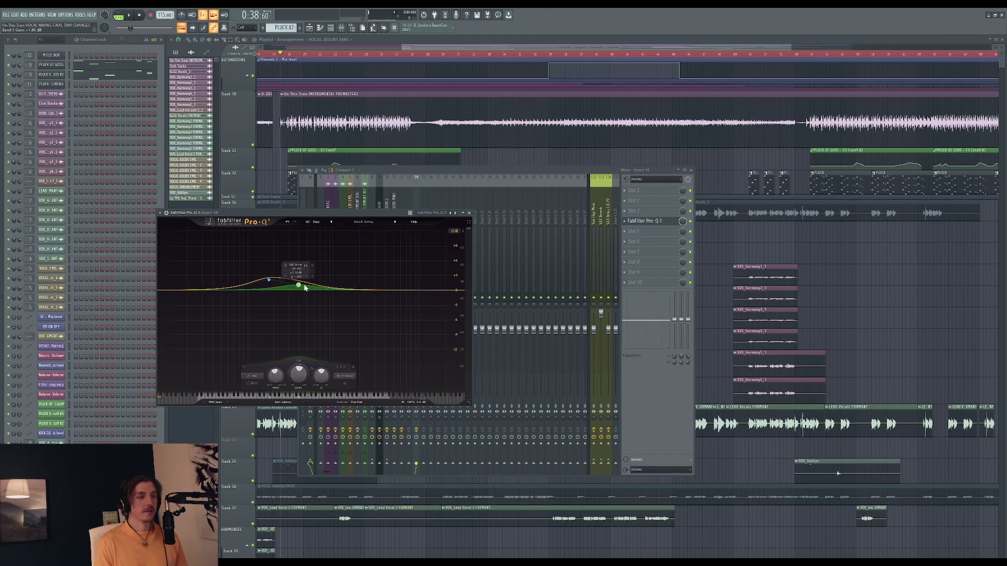
drag(305, 289, 294, 243)
double_click(265, 252)
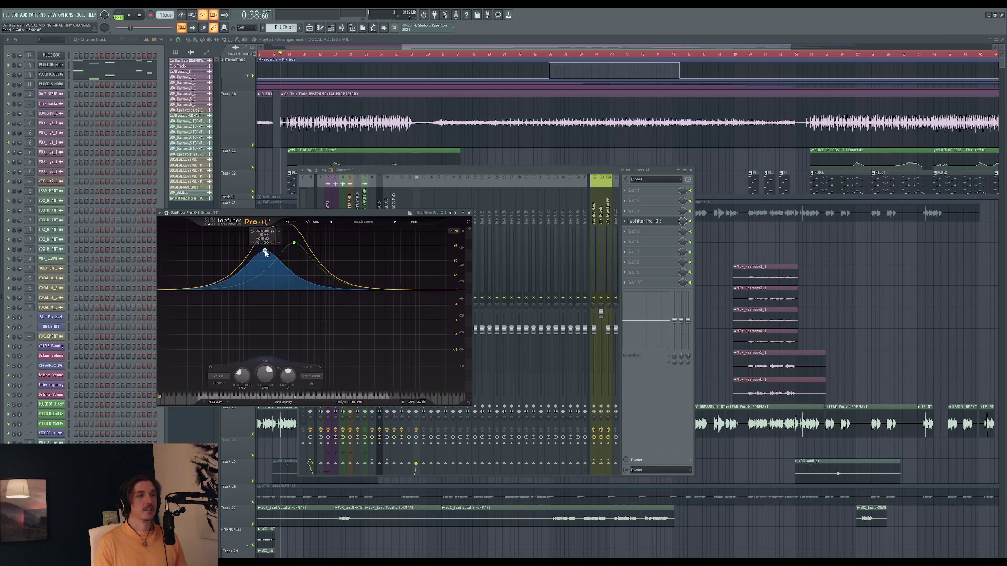
drag(209, 286, 211, 257)
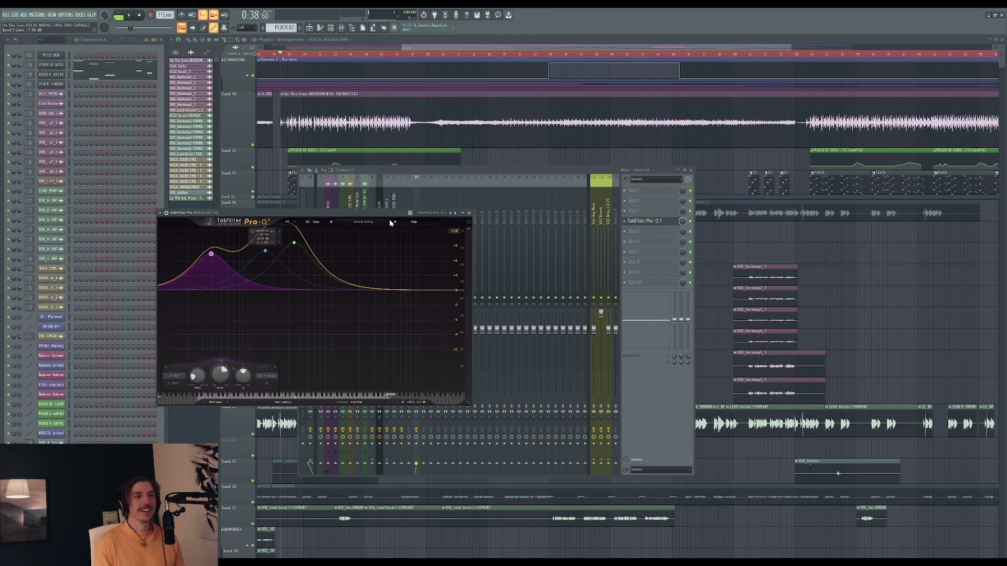
Step: Switch the Pro-Q 3 display range to 30 dB and back to 12 dB
drag(390, 215, 384, 226)
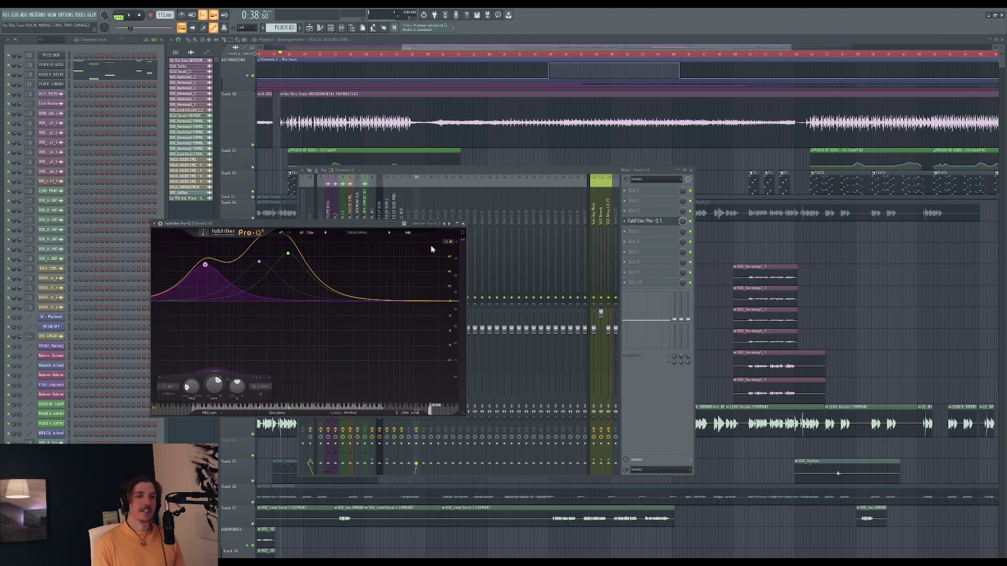
click(449, 242)
click(464, 276)
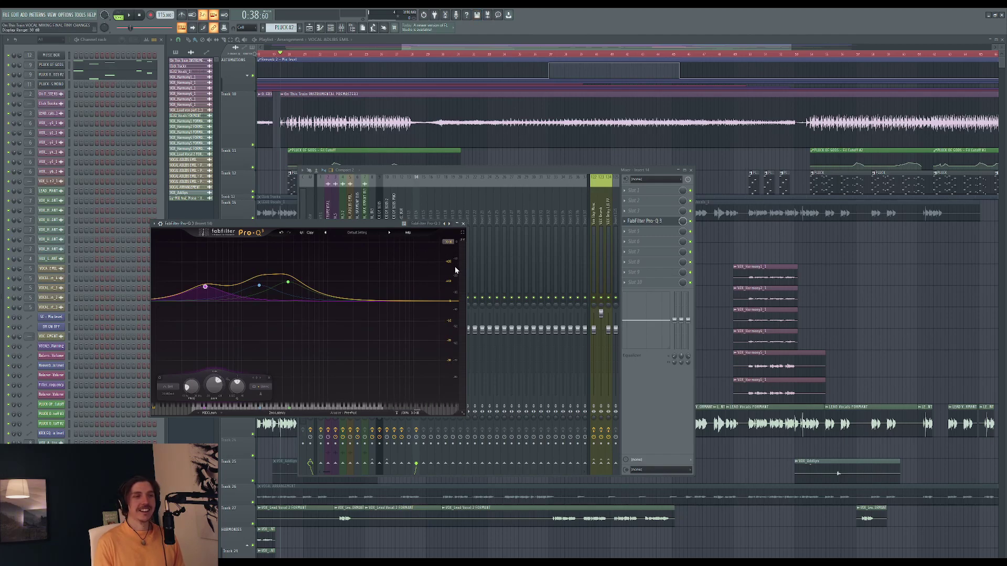
scroll(455, 270, up, 1)
Step: Turn the two higher-frequency EQ bands into shallow cuts and delete the lowest band
drag(279, 295, 283, 334)
drag(258, 261, 282, 309)
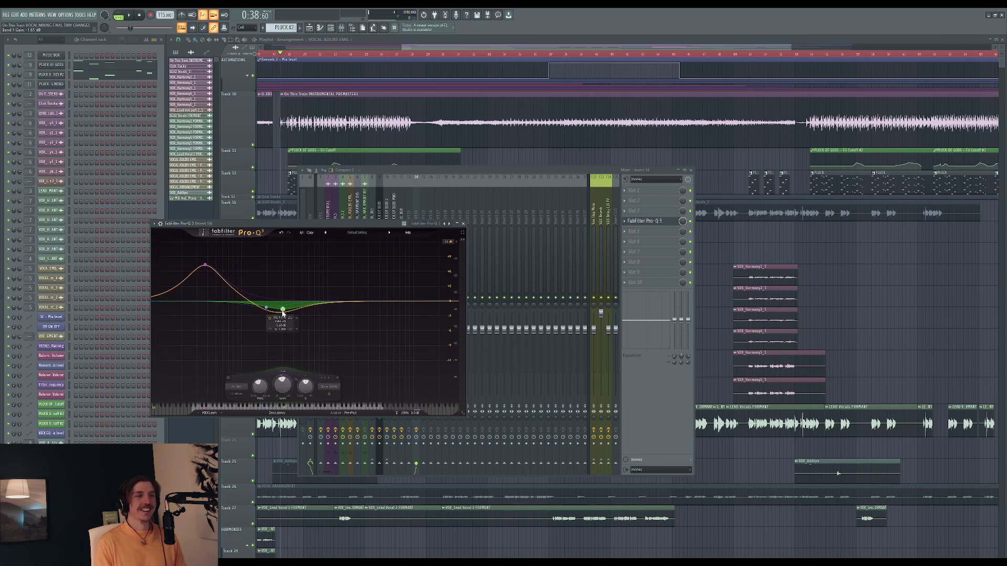
drag(205, 266, 209, 293)
key(Delete)
Step: Raise the two remaining EQ bands into bell boosts and add a third strong boost at a lower frequency
drag(331, 224, 332, 232)
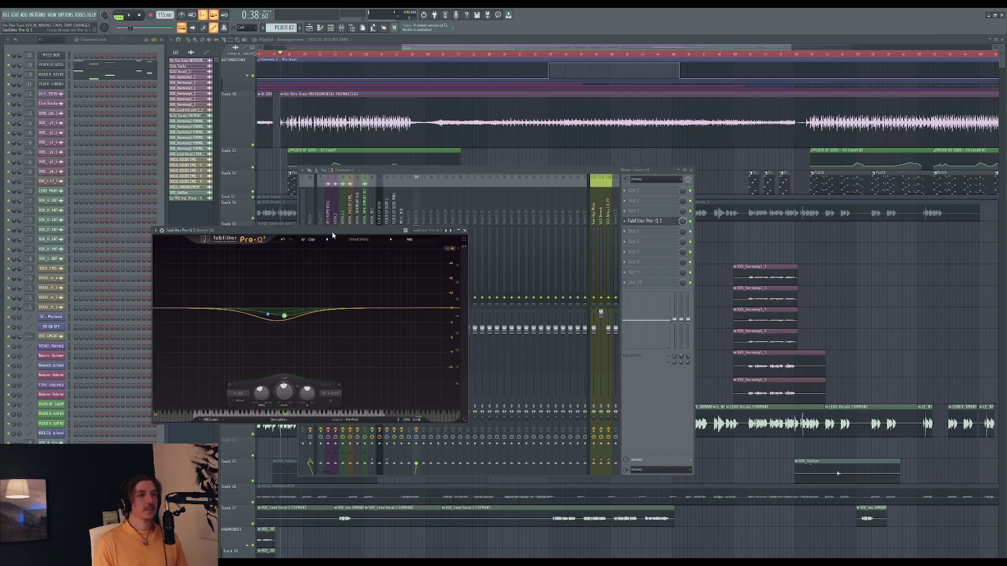
drag(335, 232, 405, 215)
drag(363, 301, 356, 244)
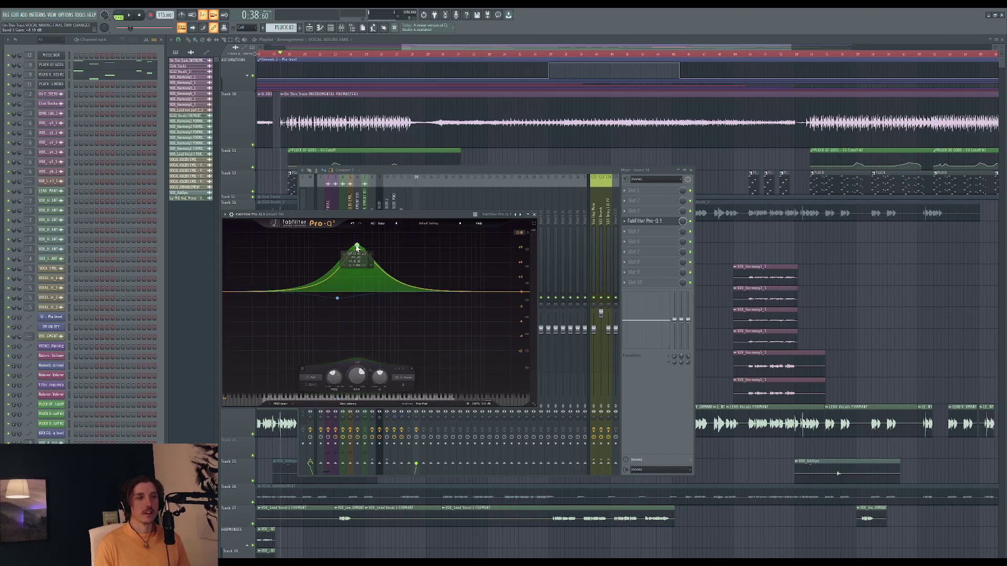
drag(329, 291, 329, 259)
drag(276, 289, 287, 245)
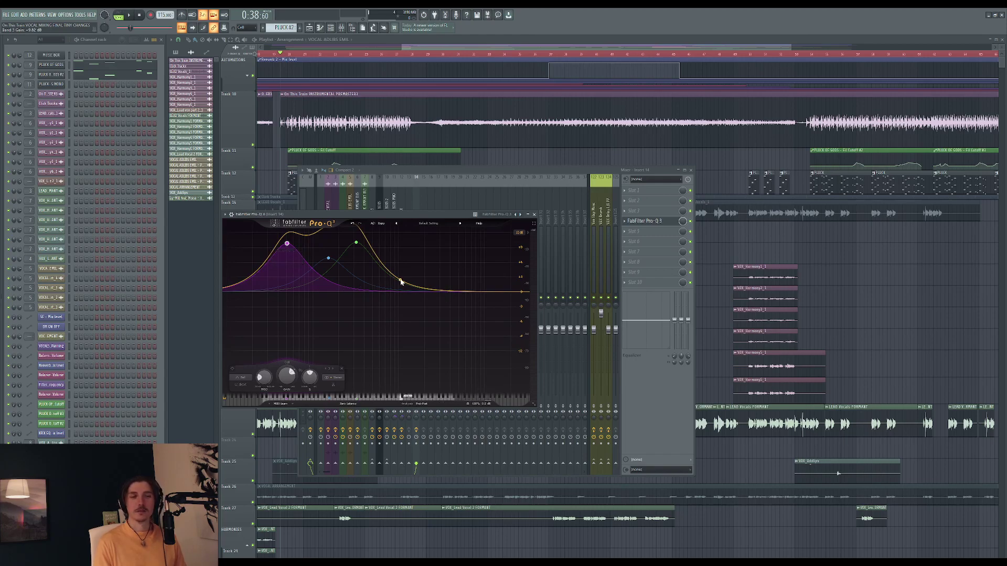
Step: Push the two higher-frequency EQ boosts to much larger gains at slightly lower frequencies on a 30 dB display range
drag(434, 286, 272, 258)
drag(329, 279, 314, 232)
scroll(314, 232, up, 3)
drag(356, 273, 333, 232)
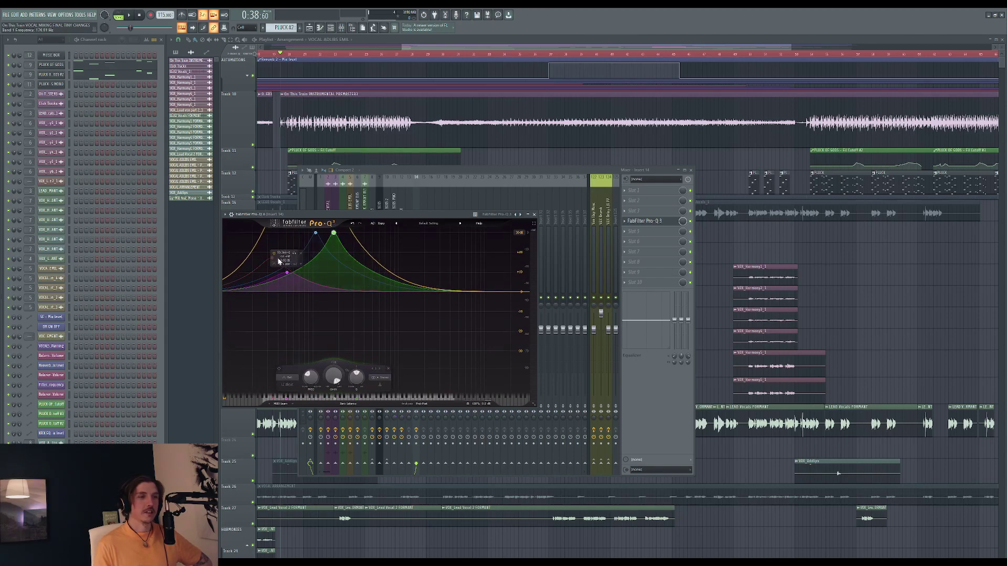
Step: Move the Pro-Q 3 window clear of the effect slots and remove the plugin from the mixer insert
drag(444, 215, 420, 213)
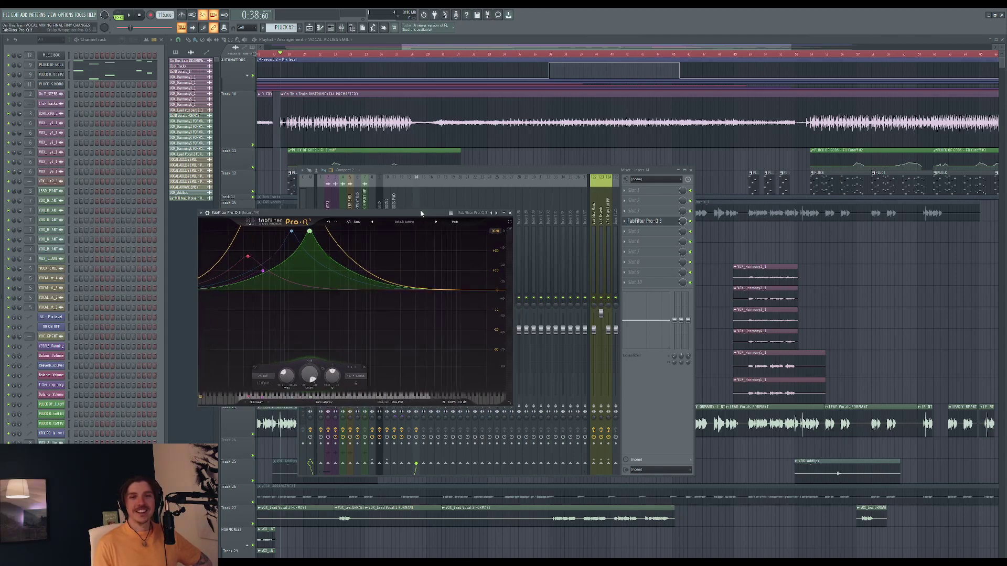
click(629, 224)
key(Delete)
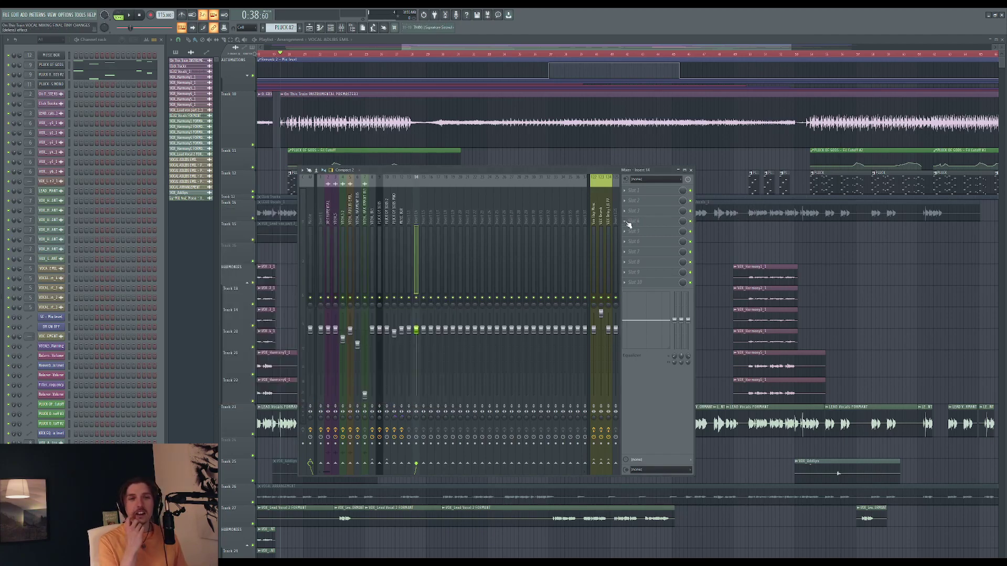
Step: Load Gullfoss into the fourth effect slot of the empty insert and try out its Tame control
click(652, 216)
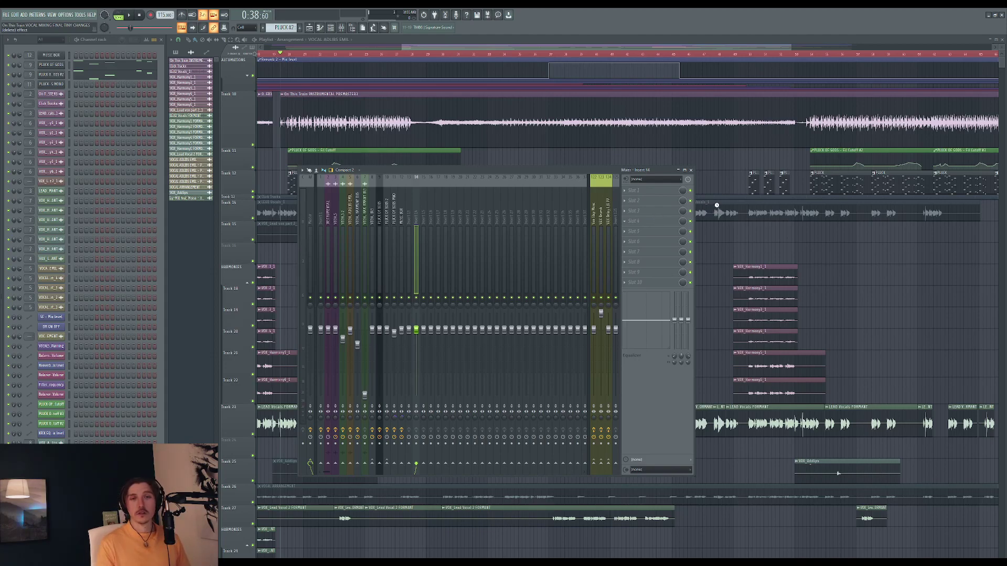
drag(260, 213, 237, 187)
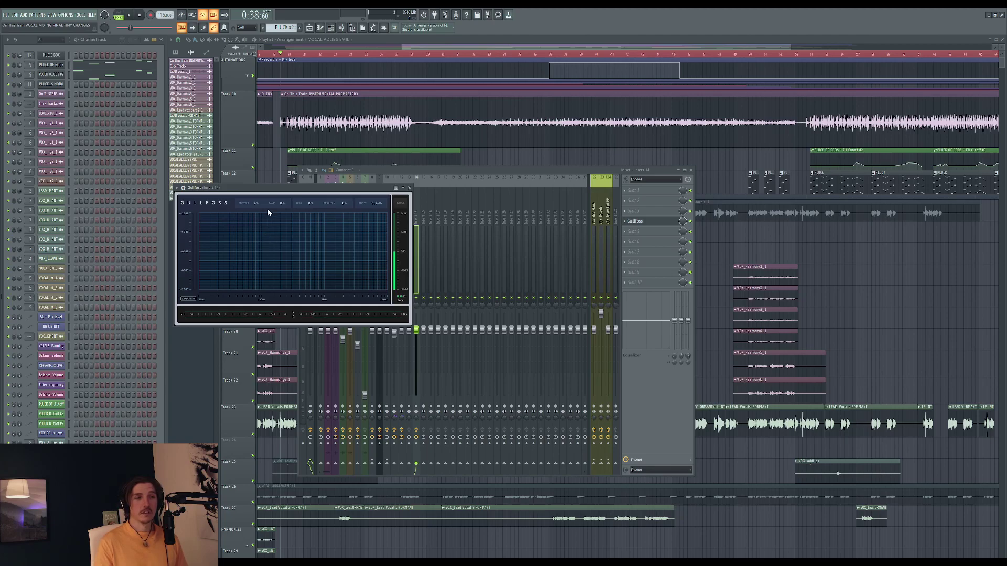
drag(274, 207, 299, 189)
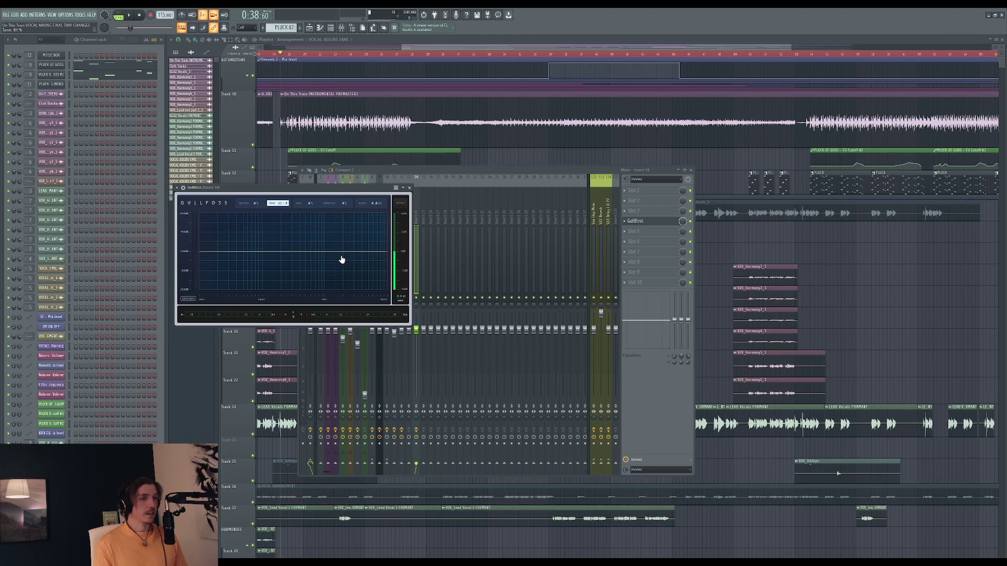
drag(400, 218, 180, 313)
click(186, 234)
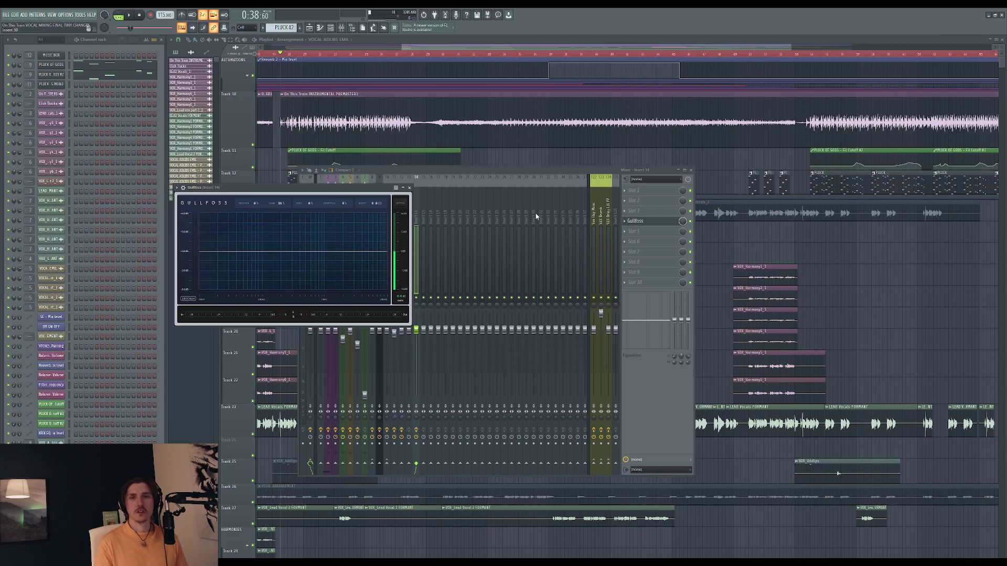
Step: Reposition the Gullfoss window over the mixer and remove the plugin from its effect slot
drag(295, 191, 360, 205)
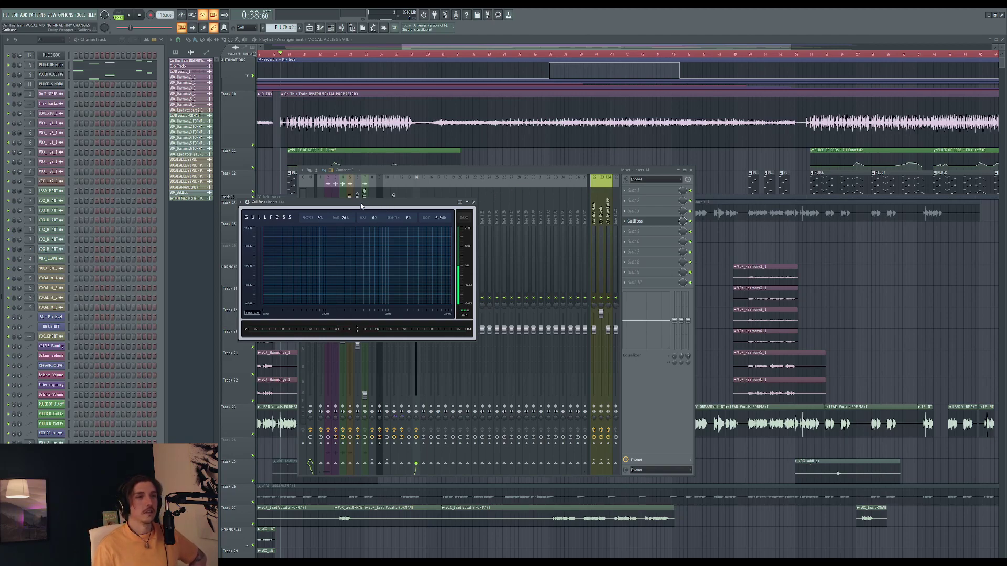
drag(360, 206, 396, 205)
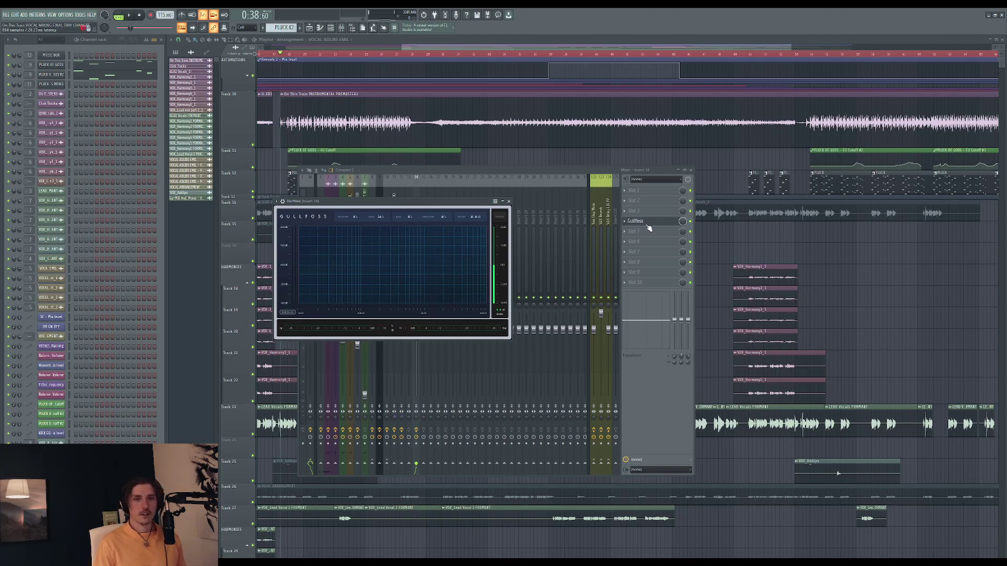
drag(391, 206, 418, 214)
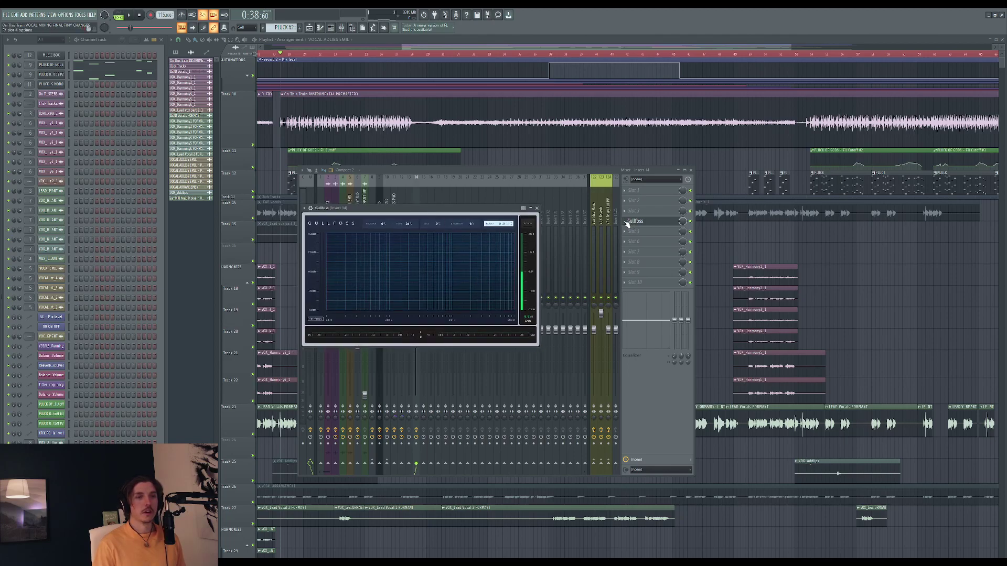
mouse_move(425, 209)
mouse_down()
mouse_move(414, 245)
mouse_move(440, 210)
mouse_move(424, 225)
mouse_up()
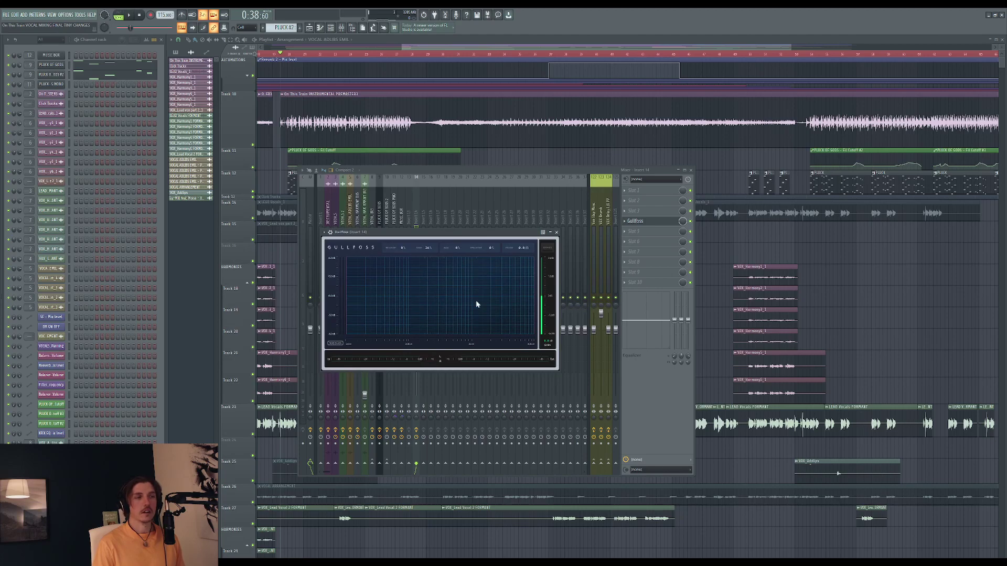
click(626, 221)
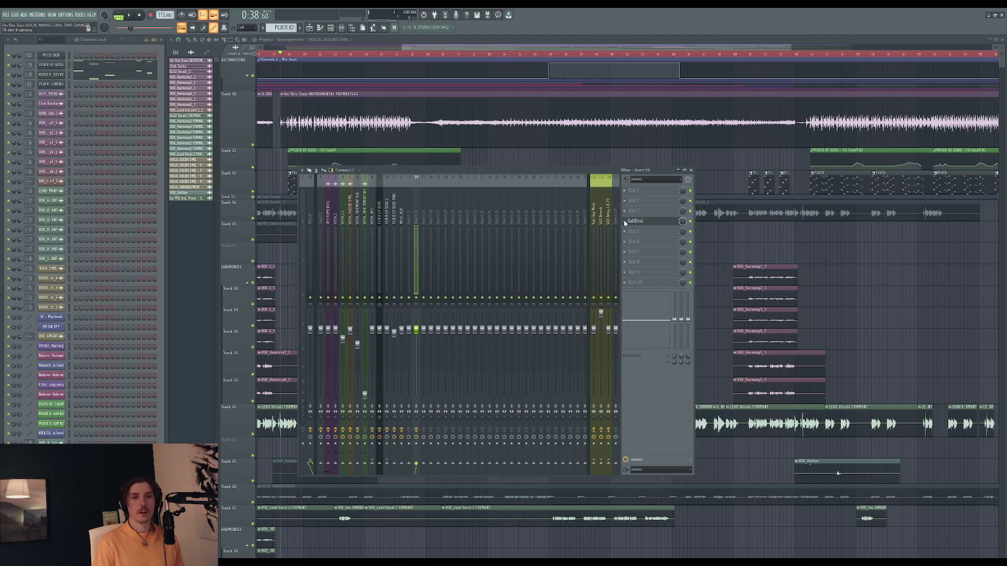
key(Delete)
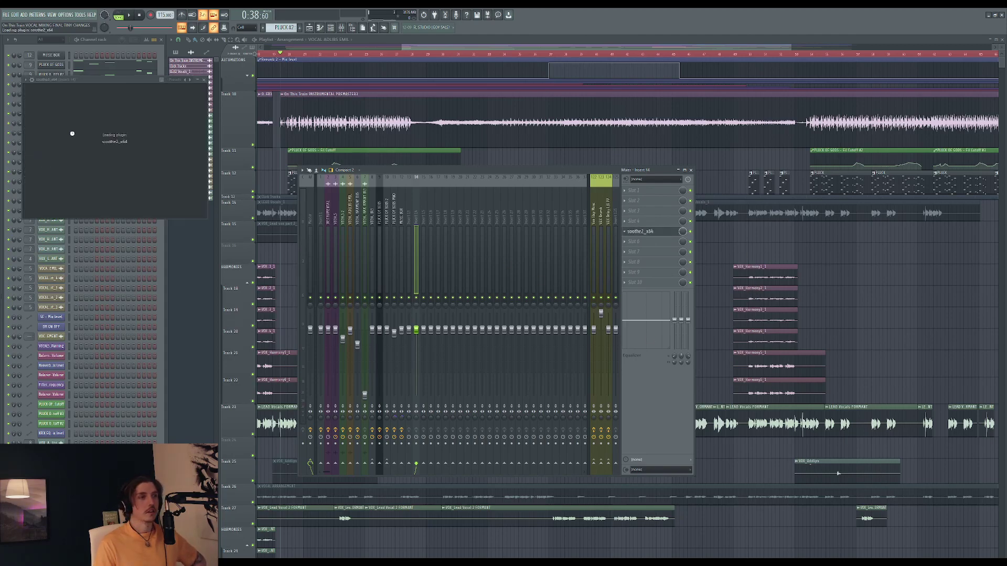
Step: Raise the orange, red and purple bands of soothe2 into boosts and remove the plugin from its slot
drag(164, 84, 277, 165)
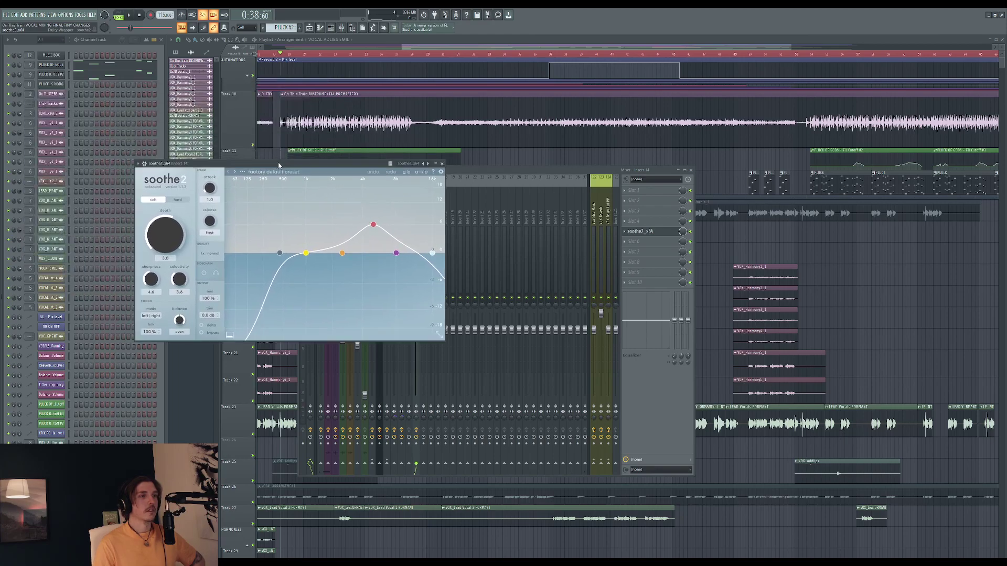
drag(342, 253, 383, 212)
drag(396, 253, 417, 225)
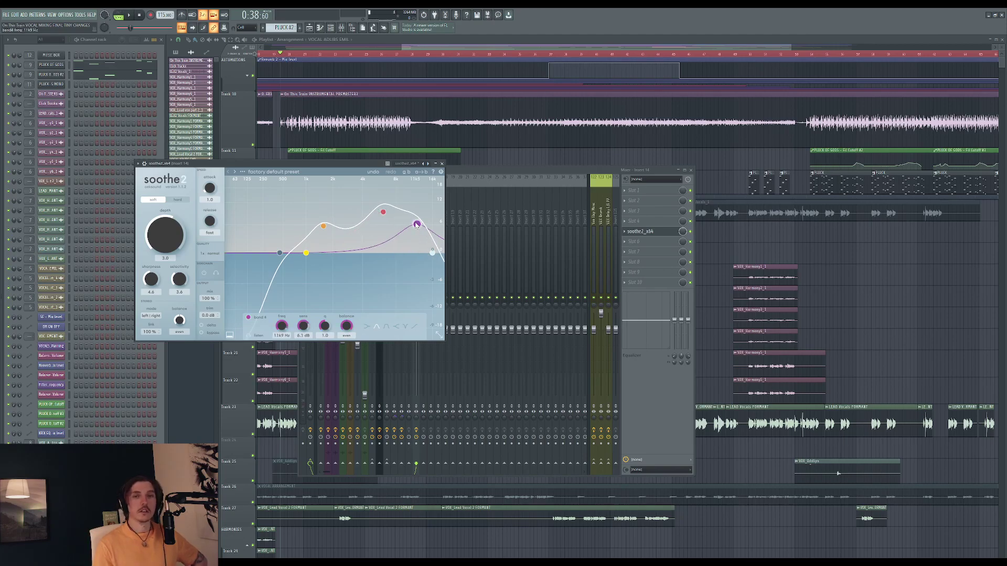
mouse_move(383, 212)
mouse_down()
mouse_move(361, 218)
mouse_move(375, 222)
mouse_up()
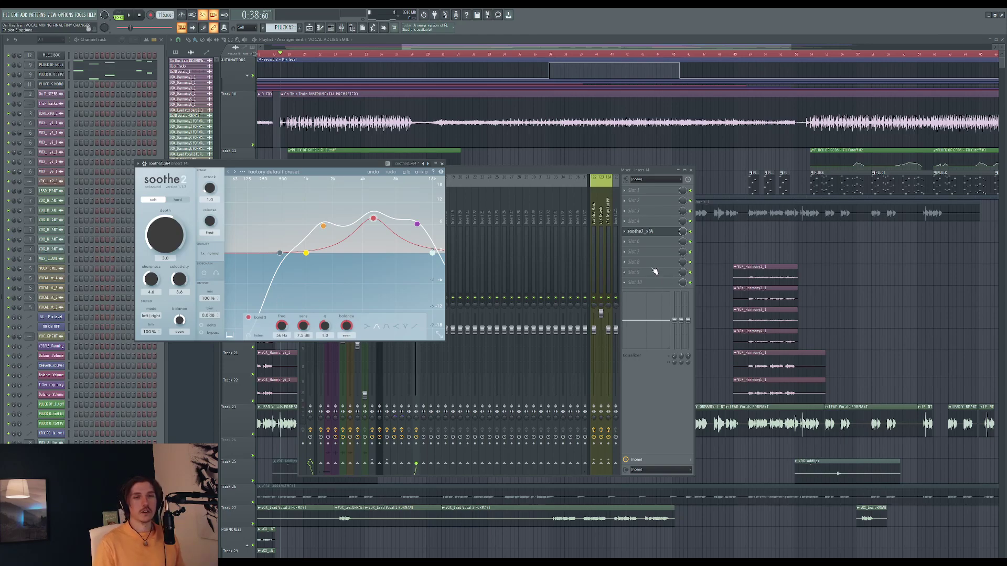
click(627, 235)
key(Delete)
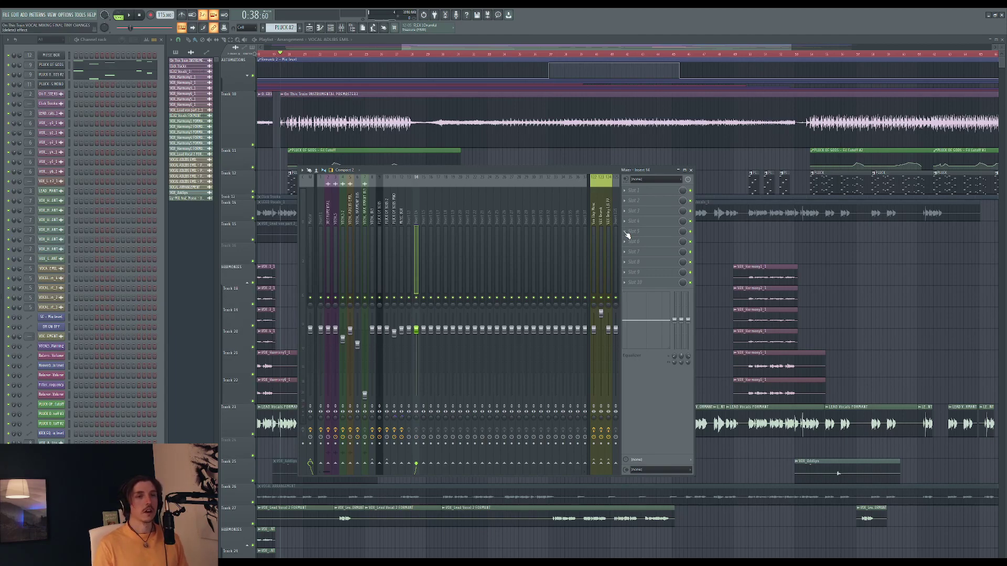
Step: Show the Master track's effect chain and resize the mixer window to be wider and shorter
click(430, 221)
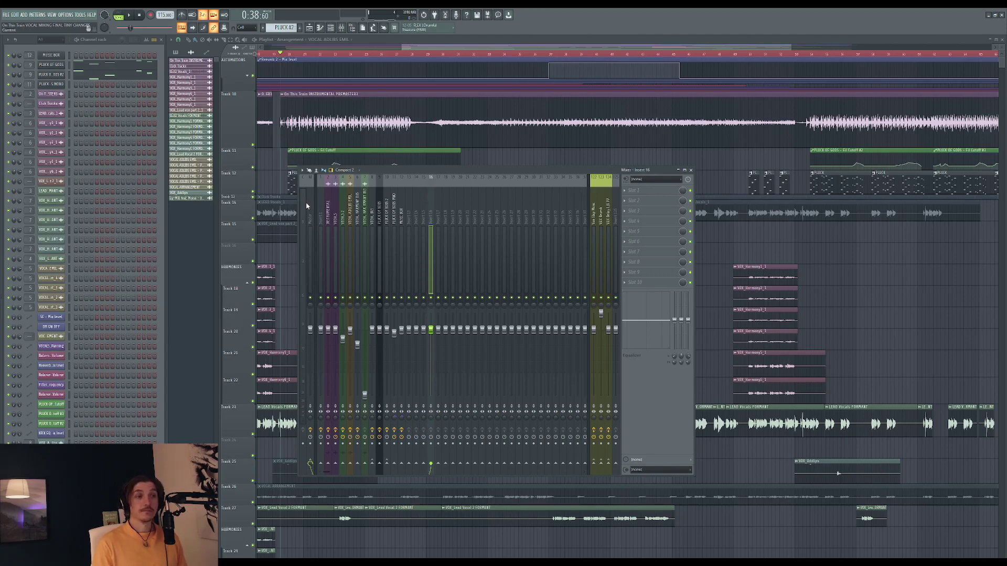
click(308, 207)
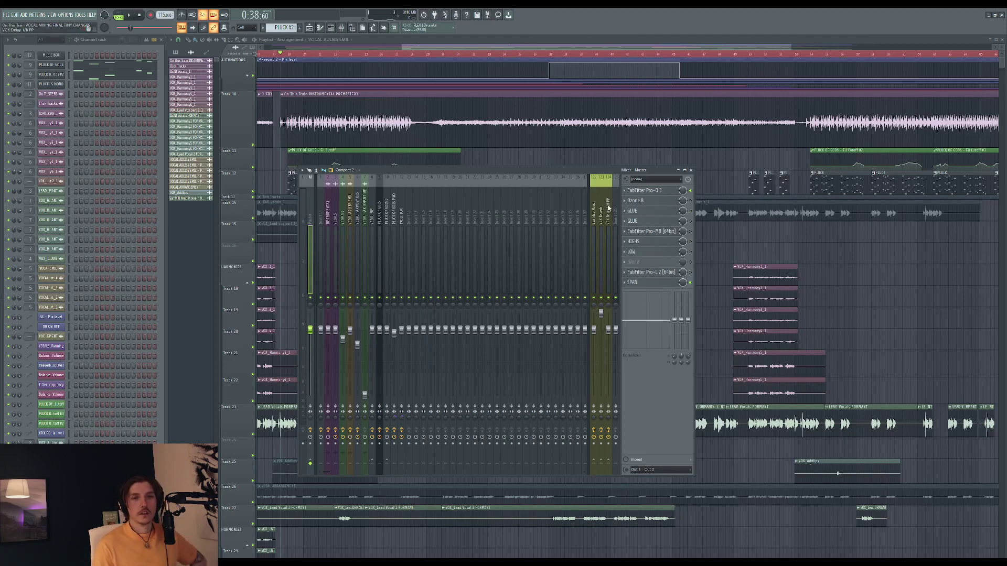
drag(501, 170, 497, 177)
drag(690, 485, 713, 431)
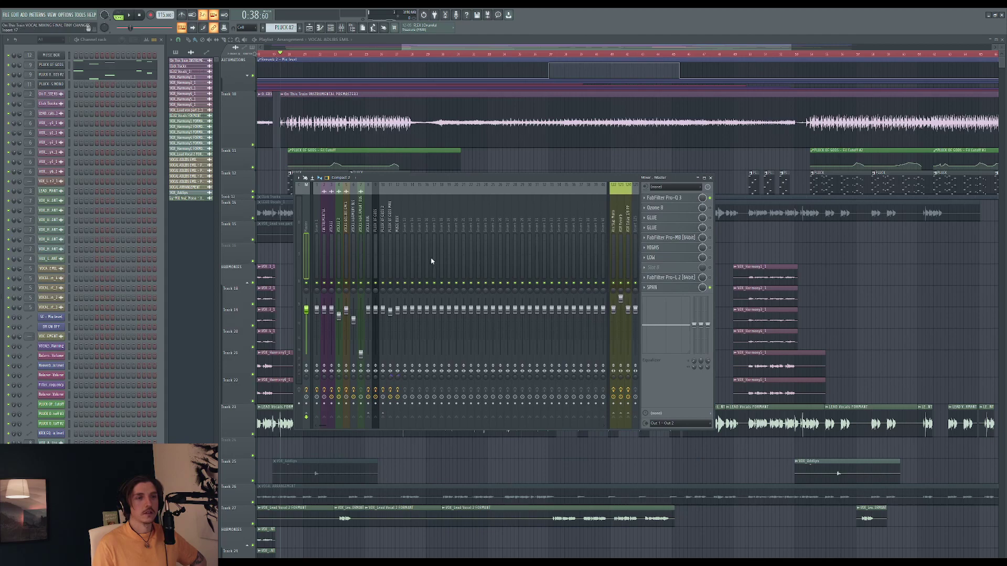
Step: Load FabFilter Pro-Q 3 into the first slot of an empty mixer insert and remove it
click(441, 218)
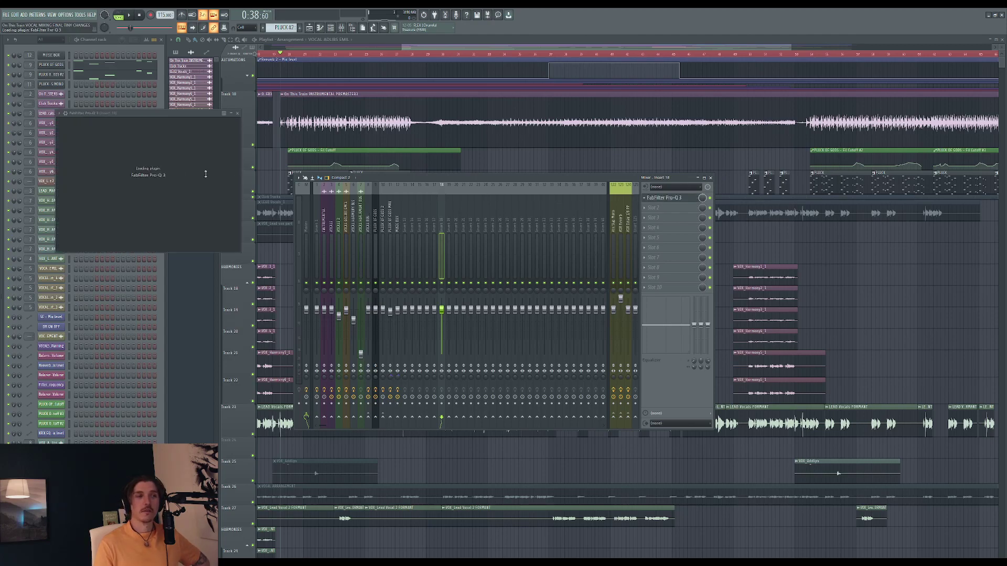
drag(153, 116, 393, 240)
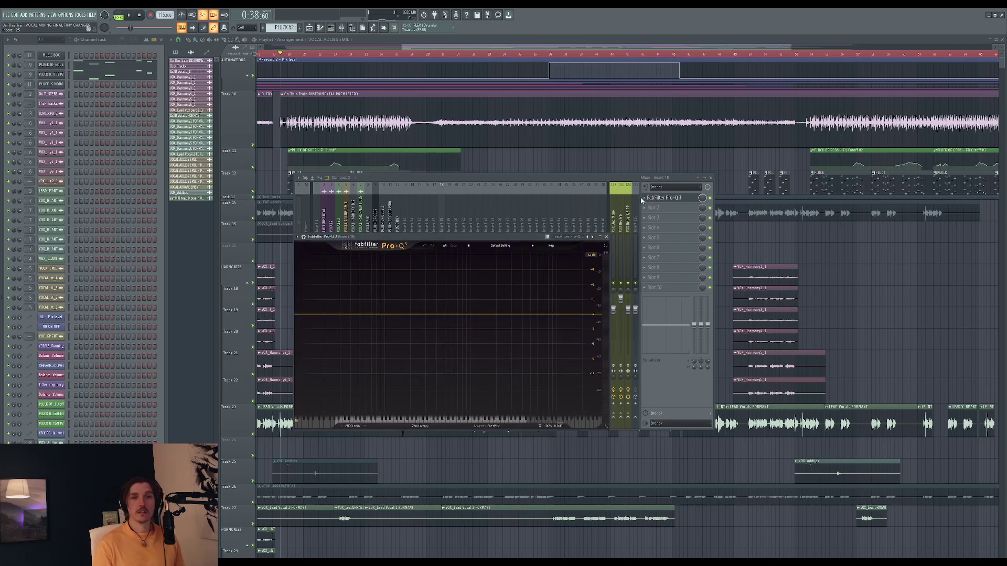
key(Delete)
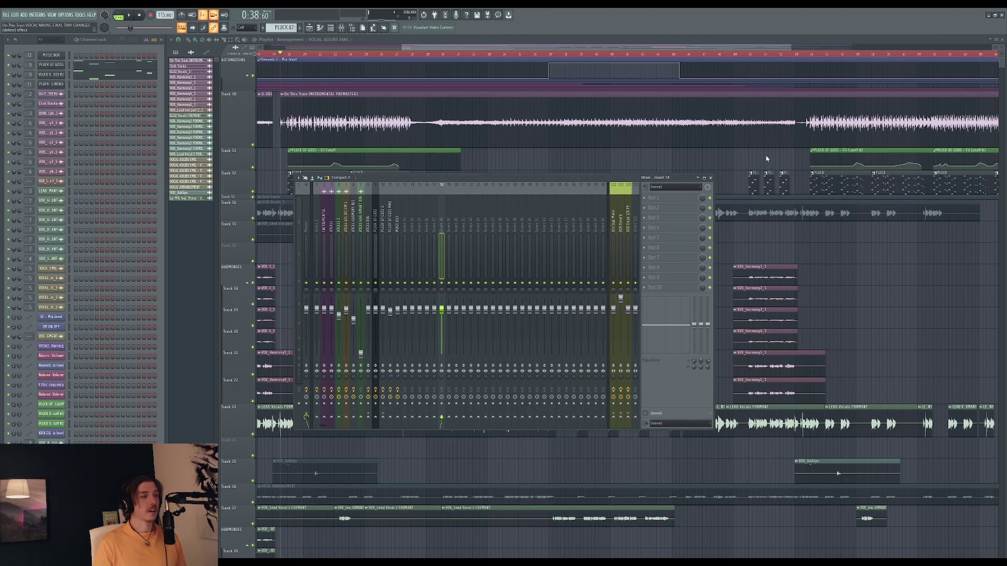
Step: Bring Pro-Q 3 back into the same slot twice more, removing it each time
key(ctrl+z)
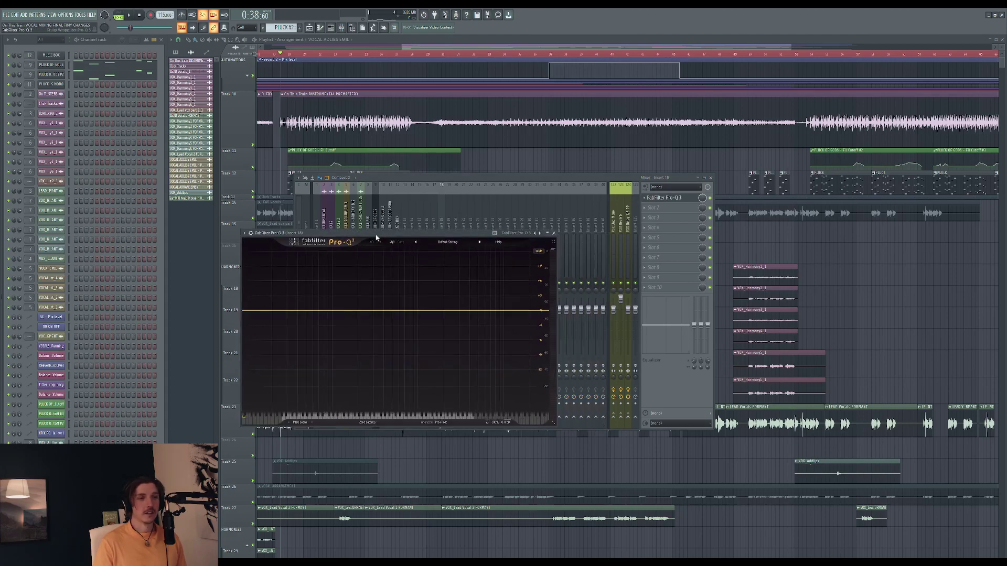
key(ctrl+z)
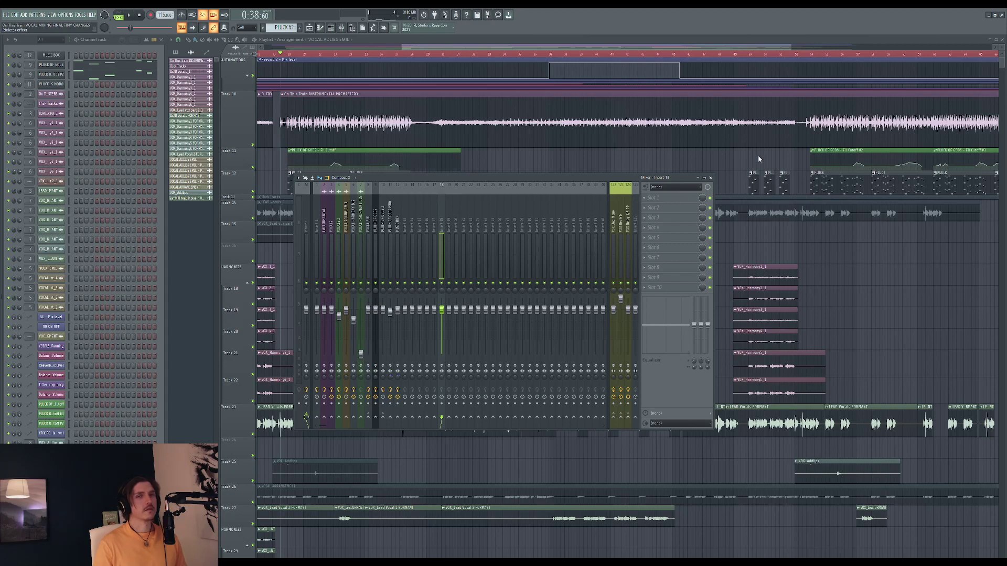
key(ctrl+z)
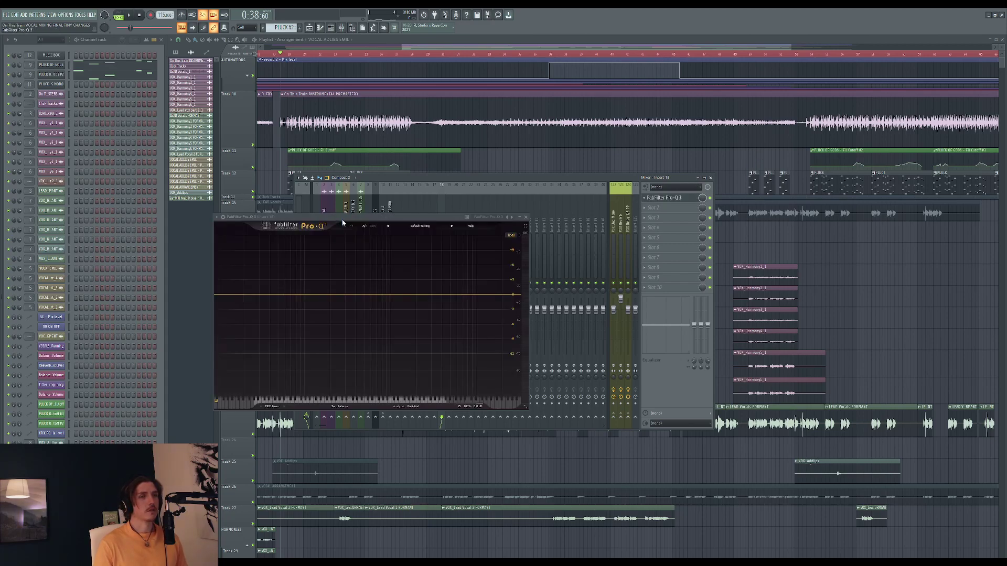
click(644, 198)
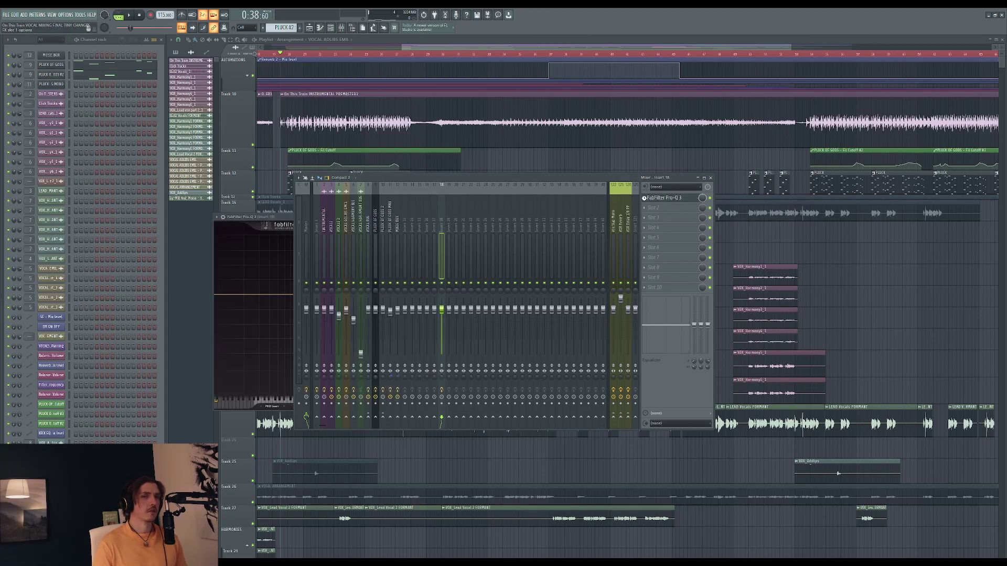
key(ctrl+z)
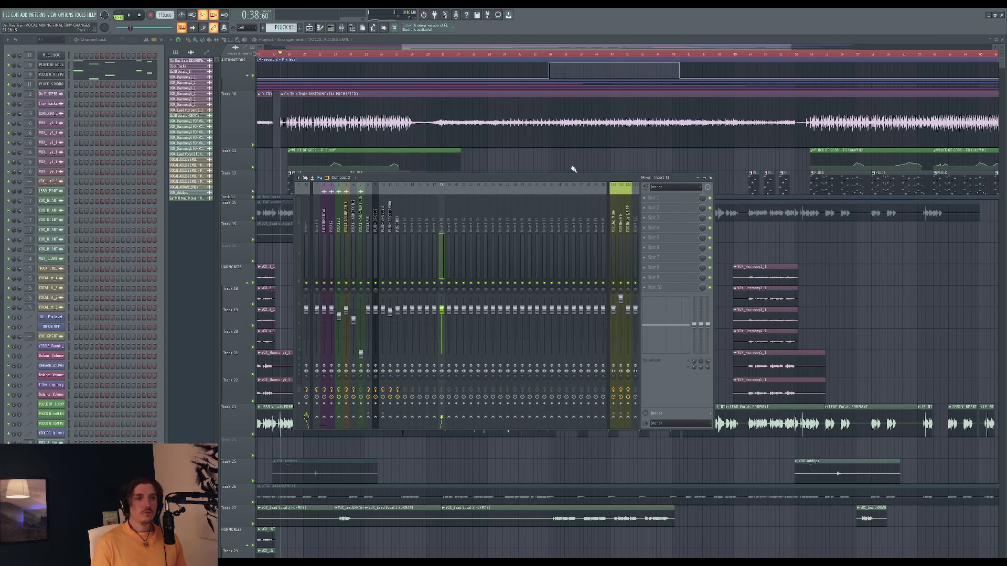
Step: Close the mixer, select the PLUCK pattern in the playlist and switch playback to pattern mode
click(710, 178)
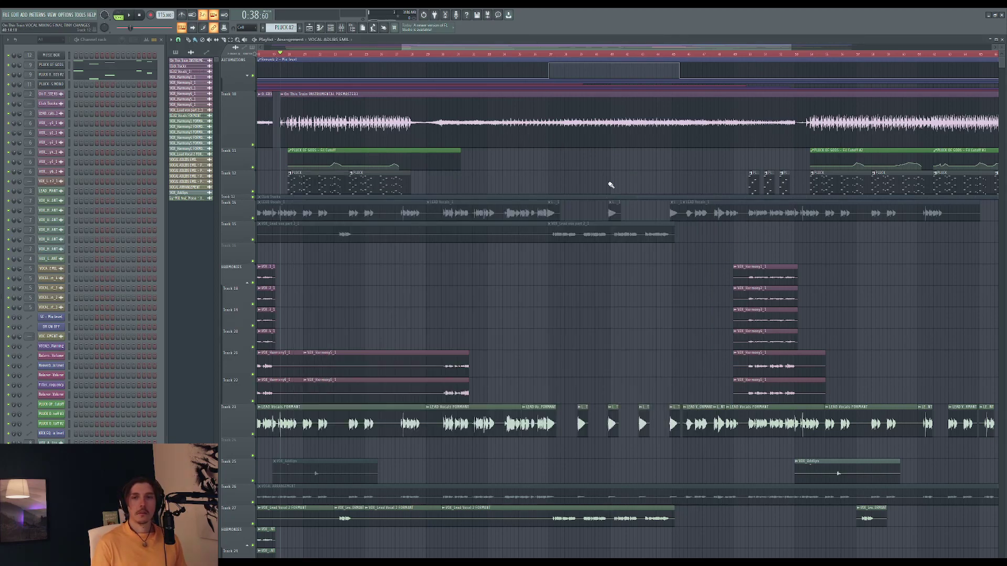
scroll(541, 164, down, 3)
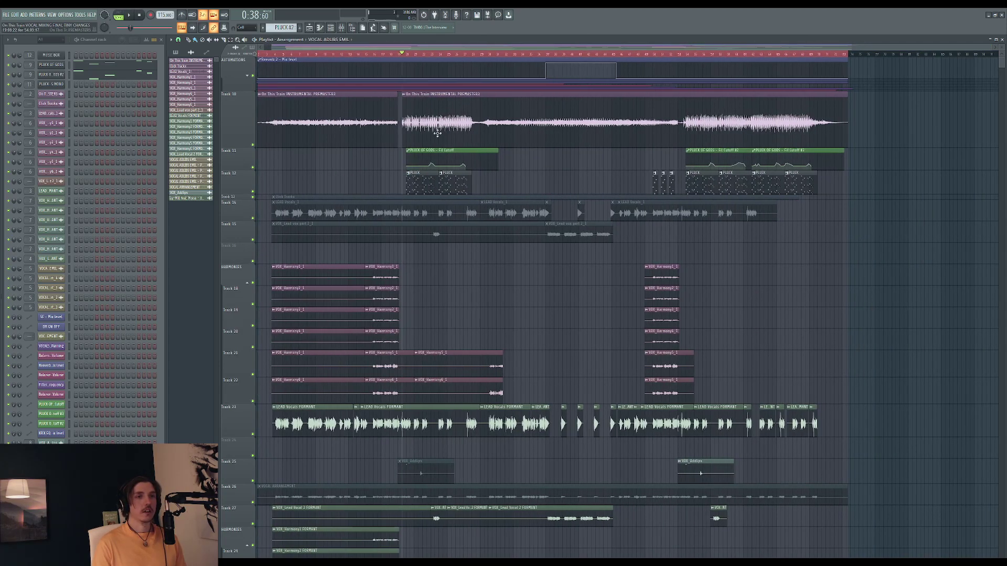
click(423, 183)
click(119, 15)
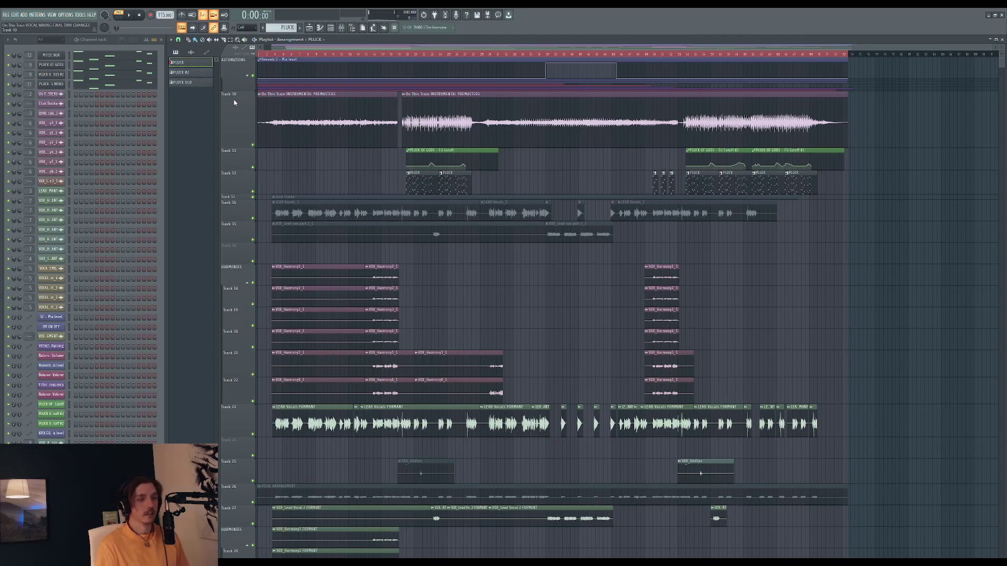
Step: Play the PLUCK pattern while checking its levels in the mixer, and close the mixer again
key(F9)
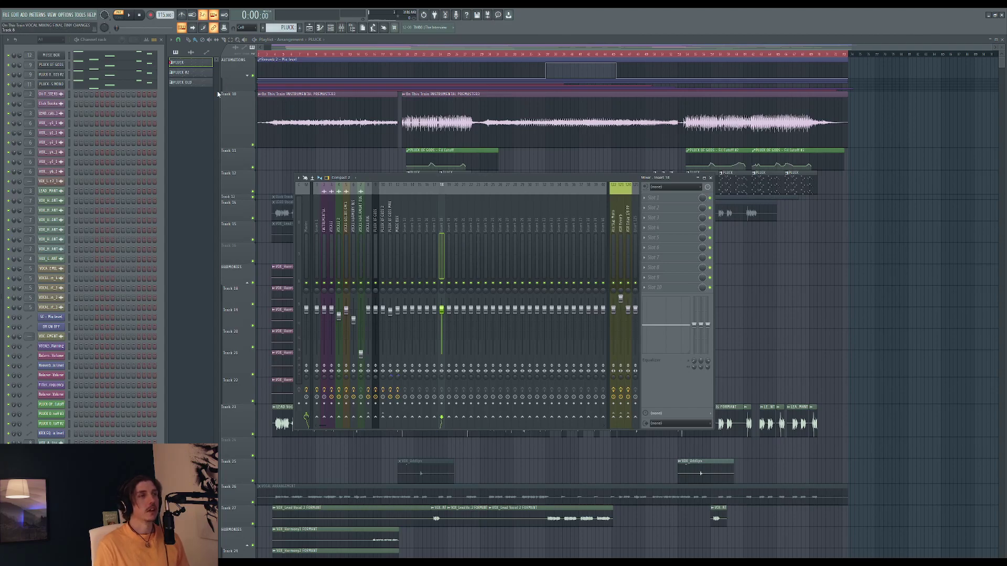
key(space)
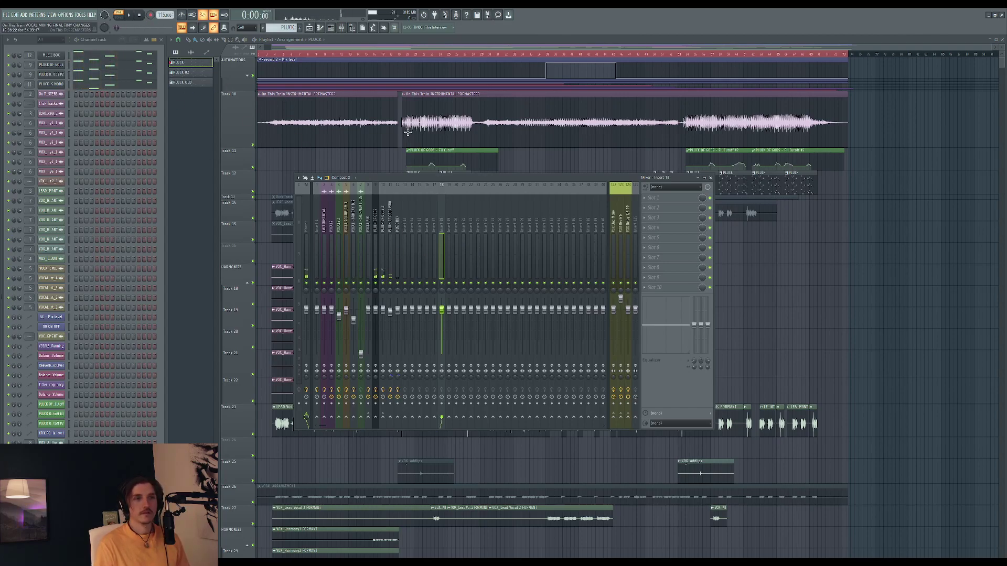
key(F9)
key(space)
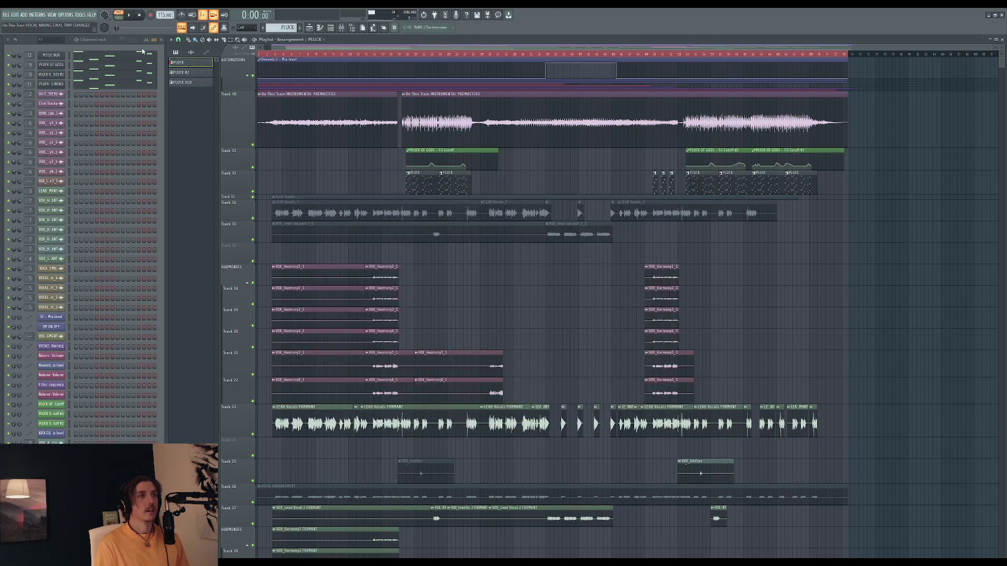
Step: Stop auditioning the PLUCK pattern and return playback to song mode
key(space)
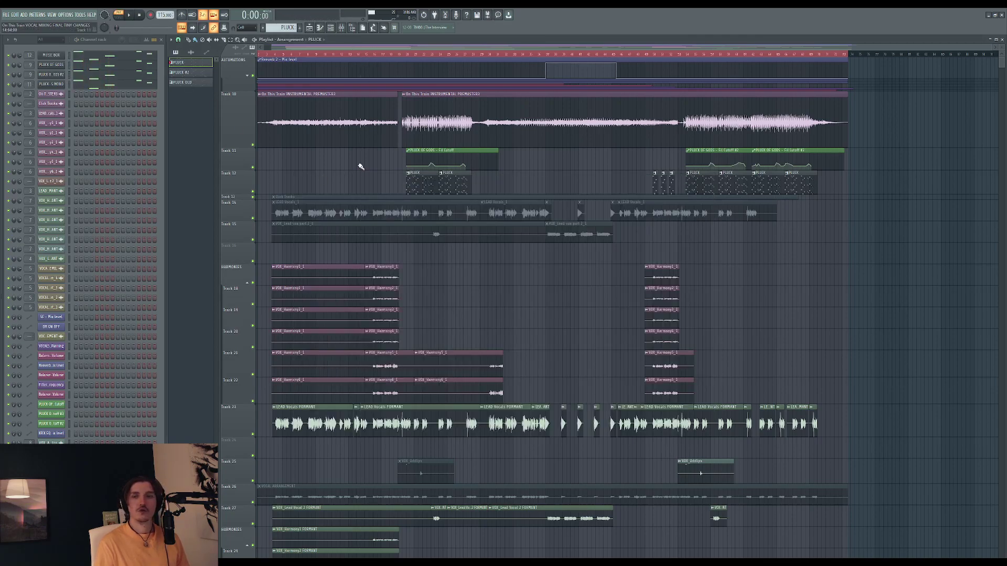
click(407, 113)
key(space)
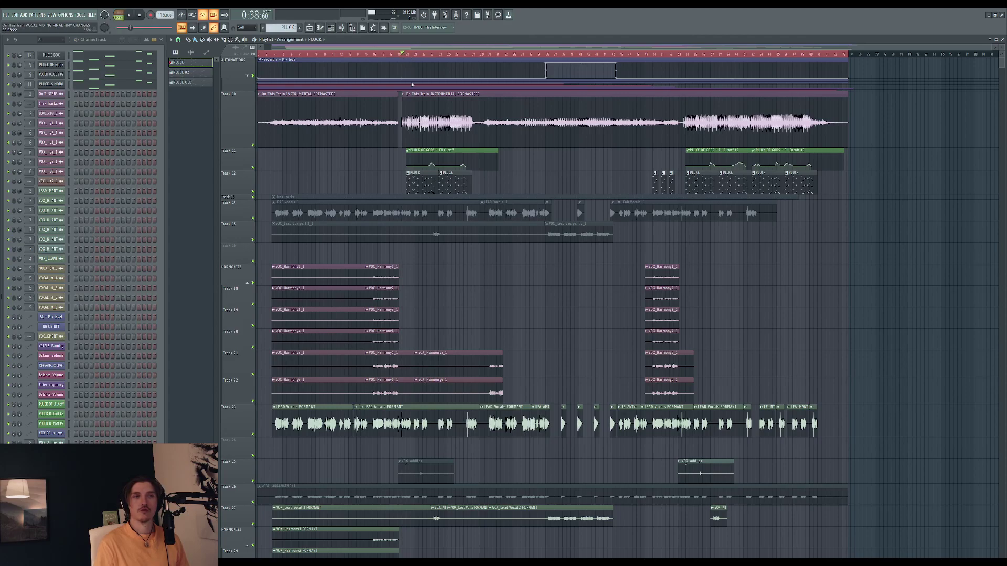
Step: Inspect the Master track's effect chain in the mixer, then close the mixer
key(space)
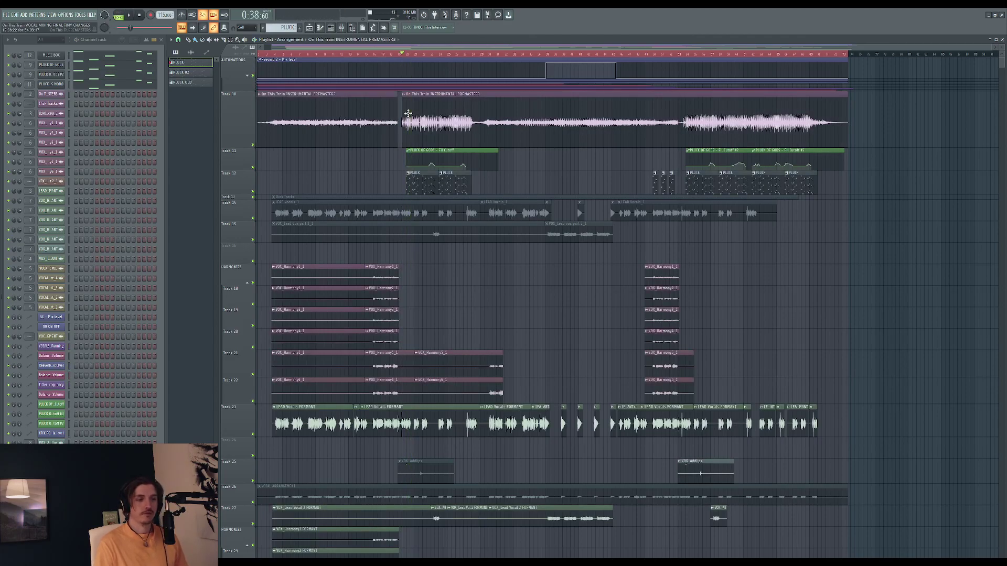
scroll(408, 112, down, 5)
scroll(407, 113, down, 5)
key(F9)
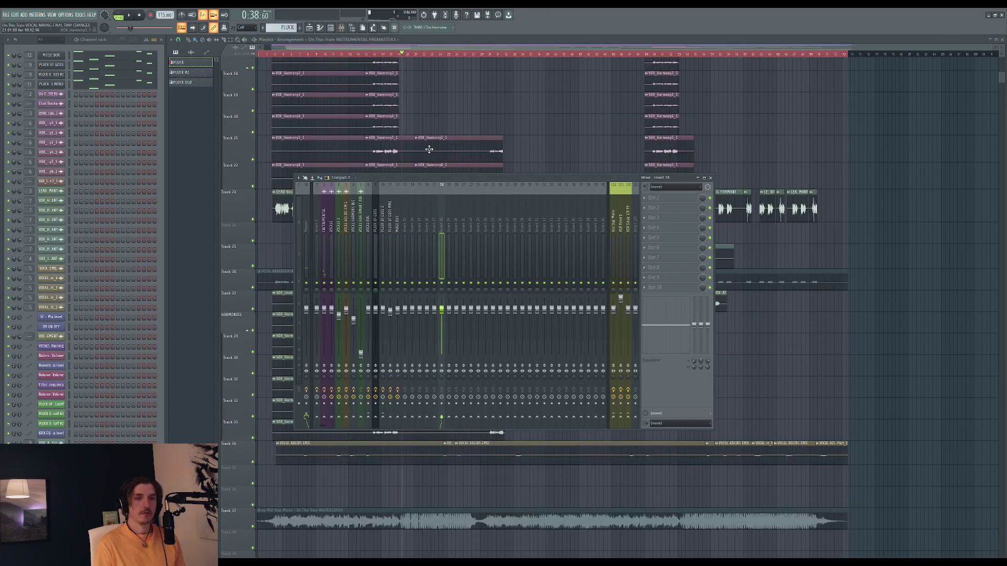
key(Home)
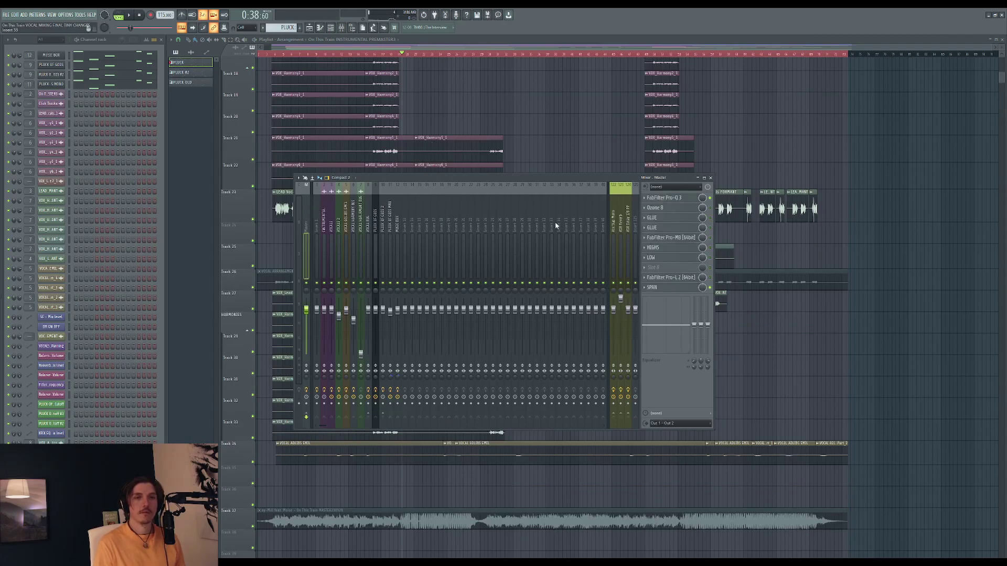
key(F9)
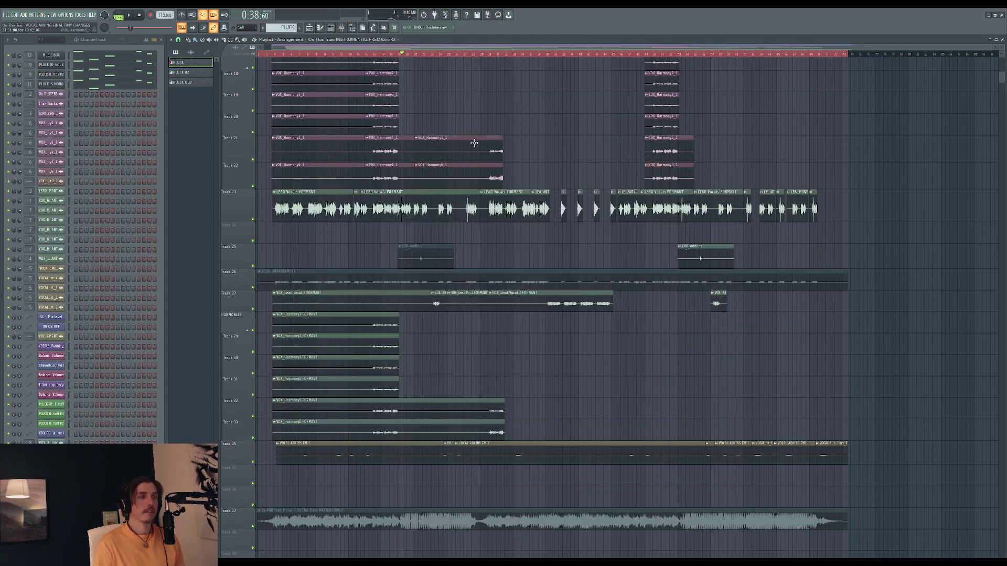
Step: Look over the lower playlist tracks, from the formant harmonies and ad-libs to the full-song master clip
scroll(488, 107, down, 2)
scroll(489, 106, down, 1)
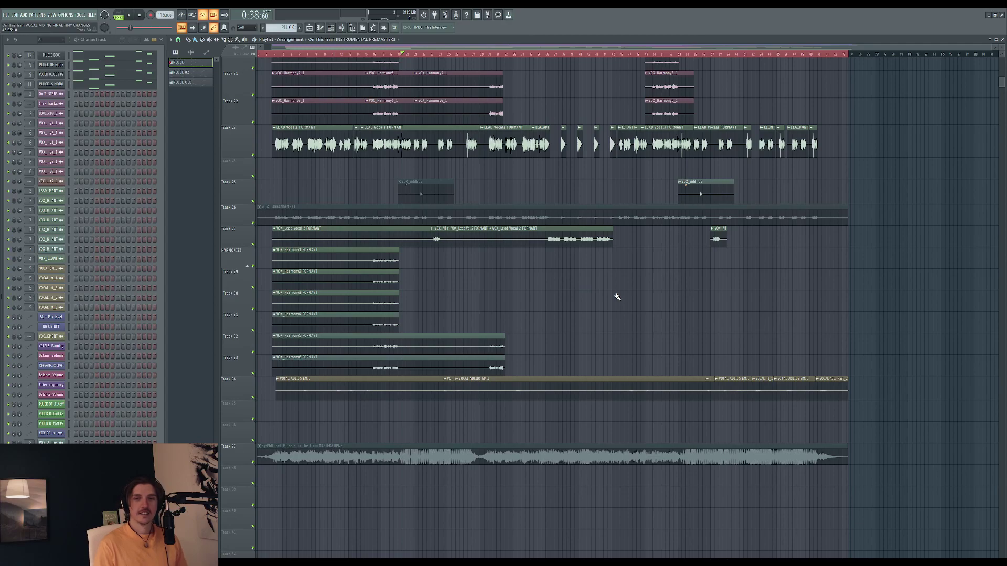
scroll(613, 296, down, 3)
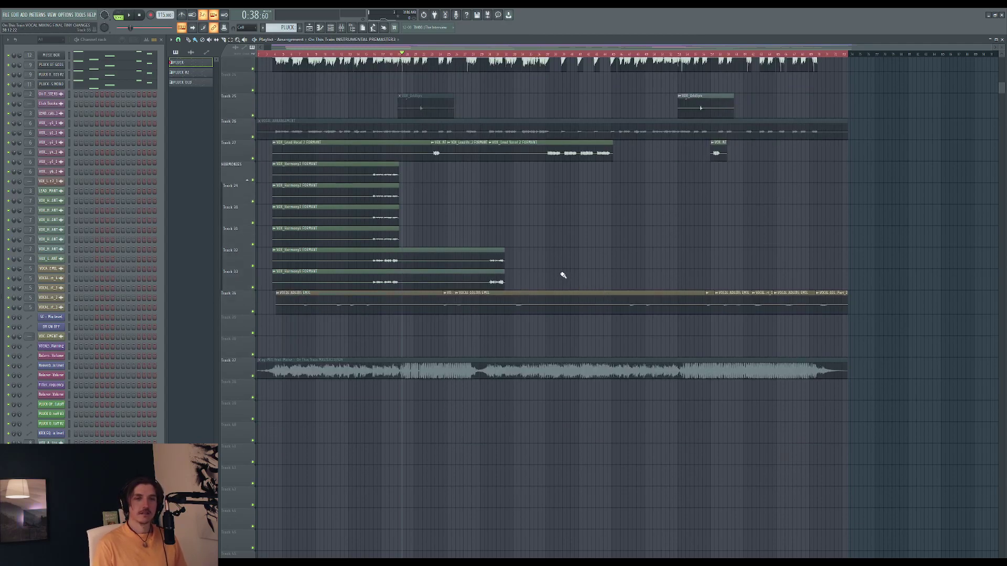